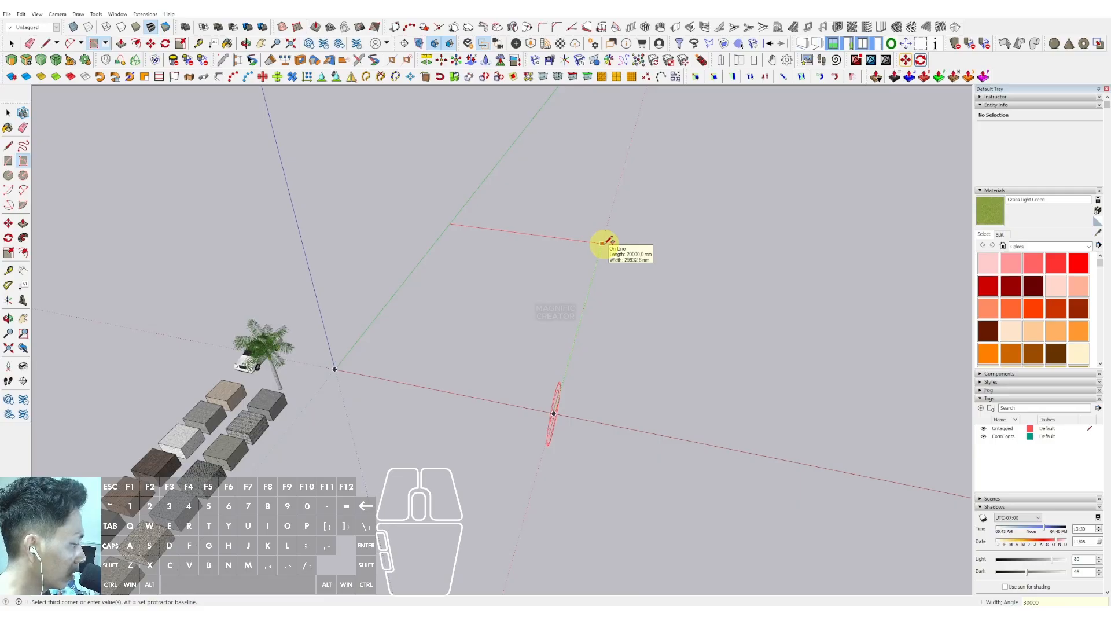
- Finish drawing a ground rectangle about 20000 mm by 30000 mm and select its face
click(604, 242)
key(space)
mouse_move(509, 345)
middle_down()
mouse_move(360, 325)
mouse_move(415, 404)
mouse_move(419, 345)
mouse_move(444, 416)
mouse_move(317, 370)
middle_up()
click(316, 381)
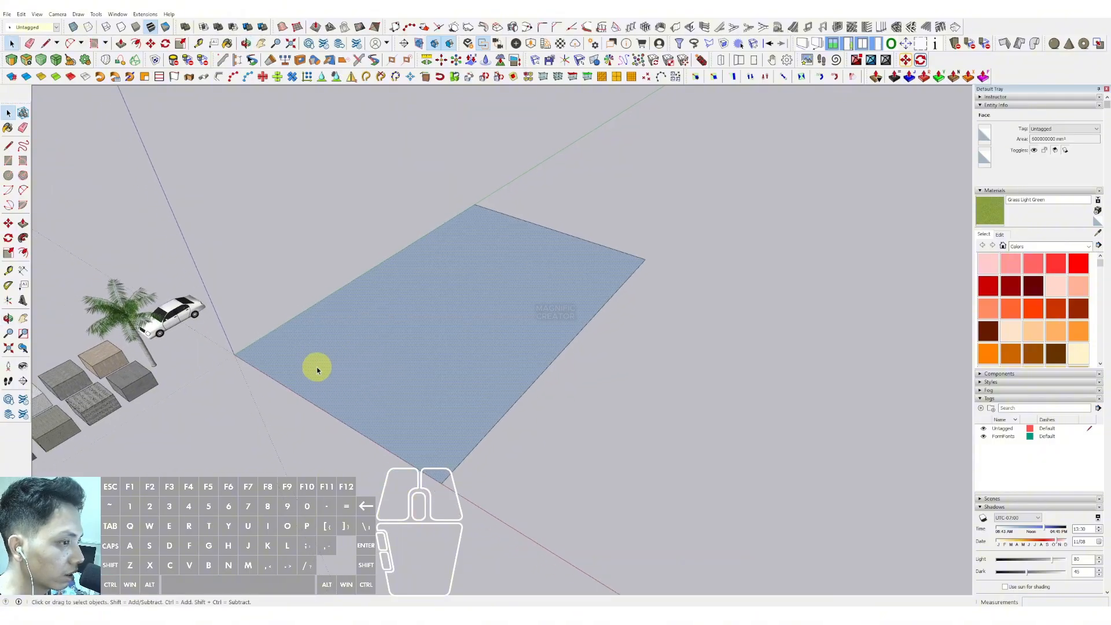
- Push/pull the rectangle face upward into a thin floor slab
click(23, 224)
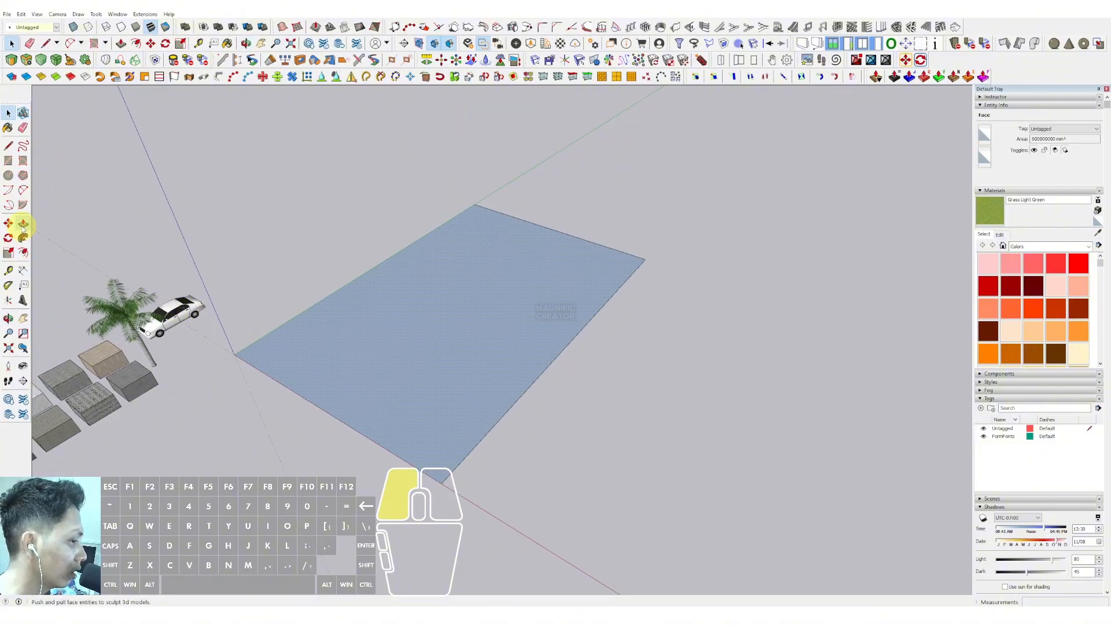
mouse_move(318, 360)
mouse_down()
mouse_move(322, 330)
mouse_move(325, 343)
mouse_up()
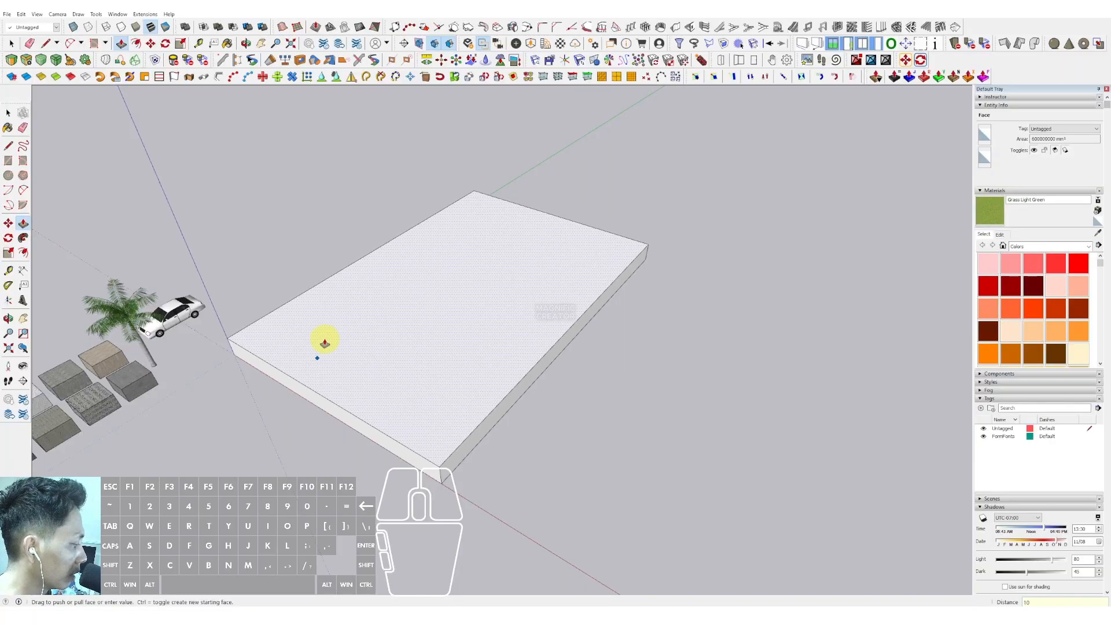
key(space)
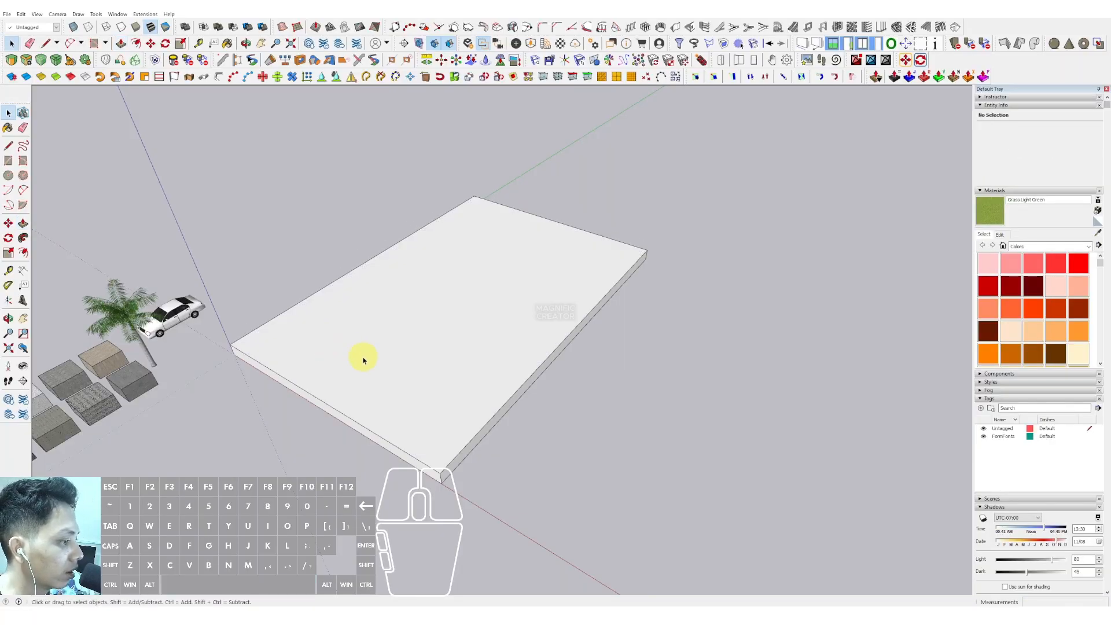
- Select the whole slab and make it into a component
middle_drag(364, 359, 387, 362)
triple_click(342, 369)
right_click(341, 369)
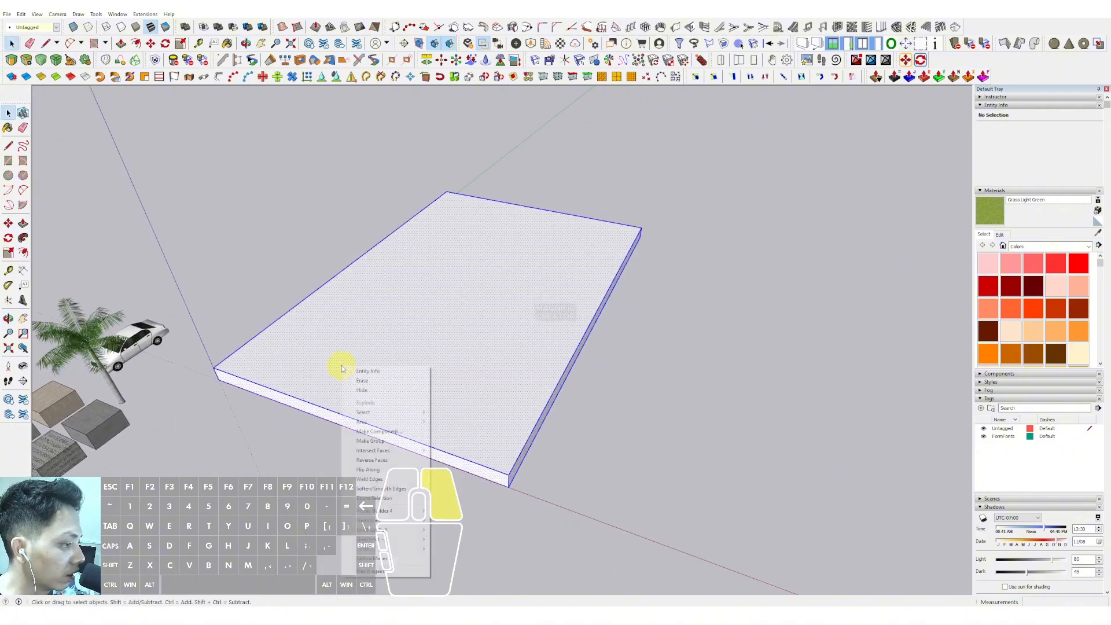
click(366, 432)
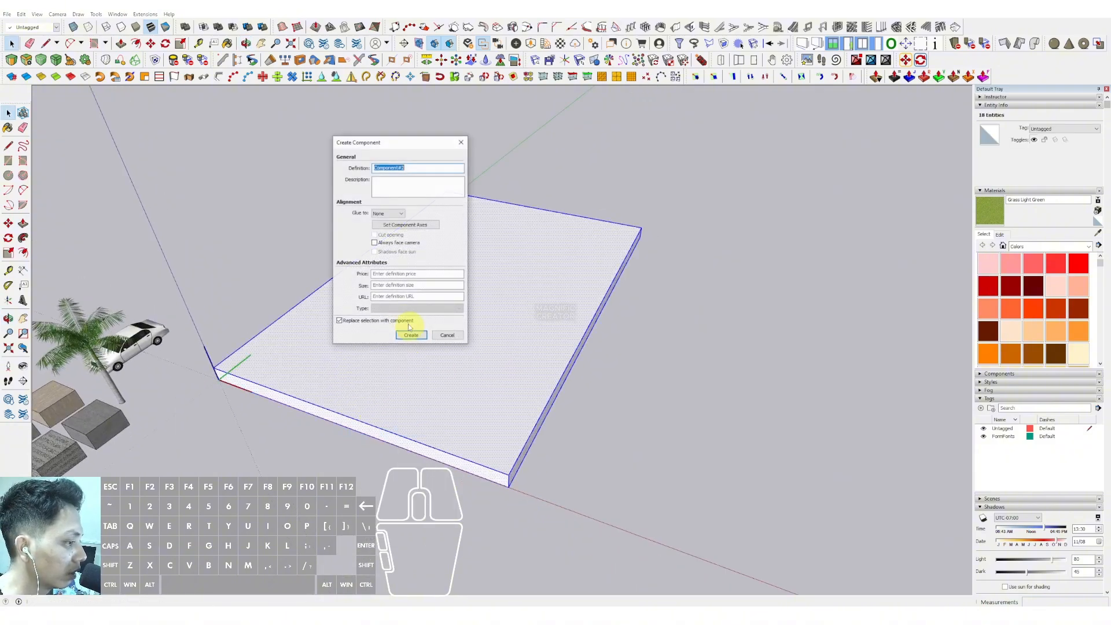
click(409, 330)
middle_drag(414, 330, 258, 250)
click(258, 250)
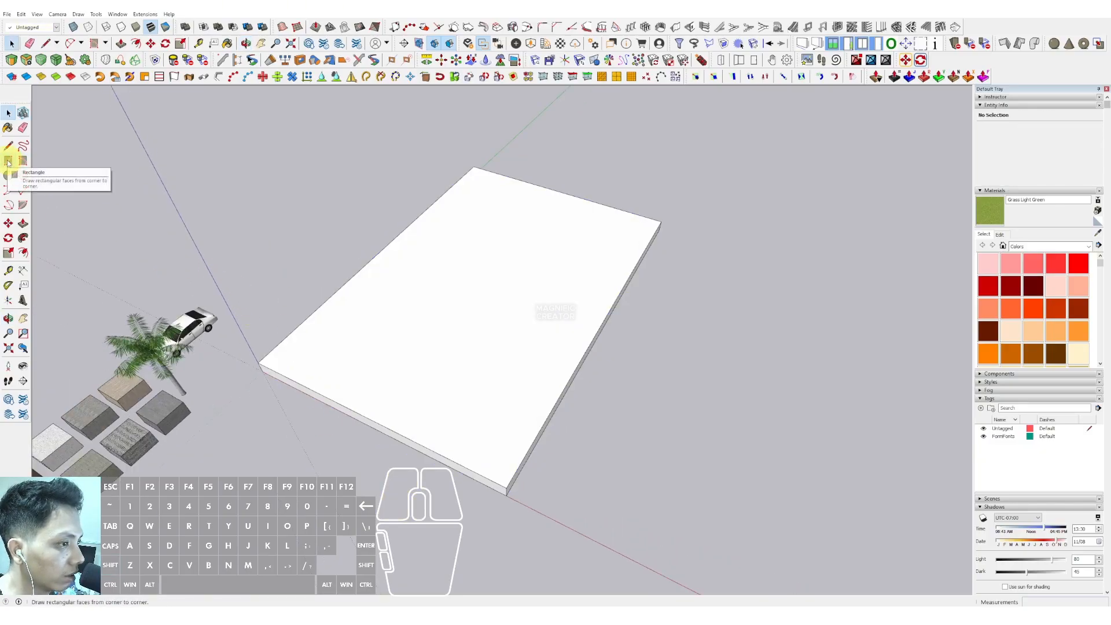
- Draw a small square rectangle on the slab's corner
click(8, 161)
scroll(283, 364, up, 2)
scroll(259, 366, up, 1)
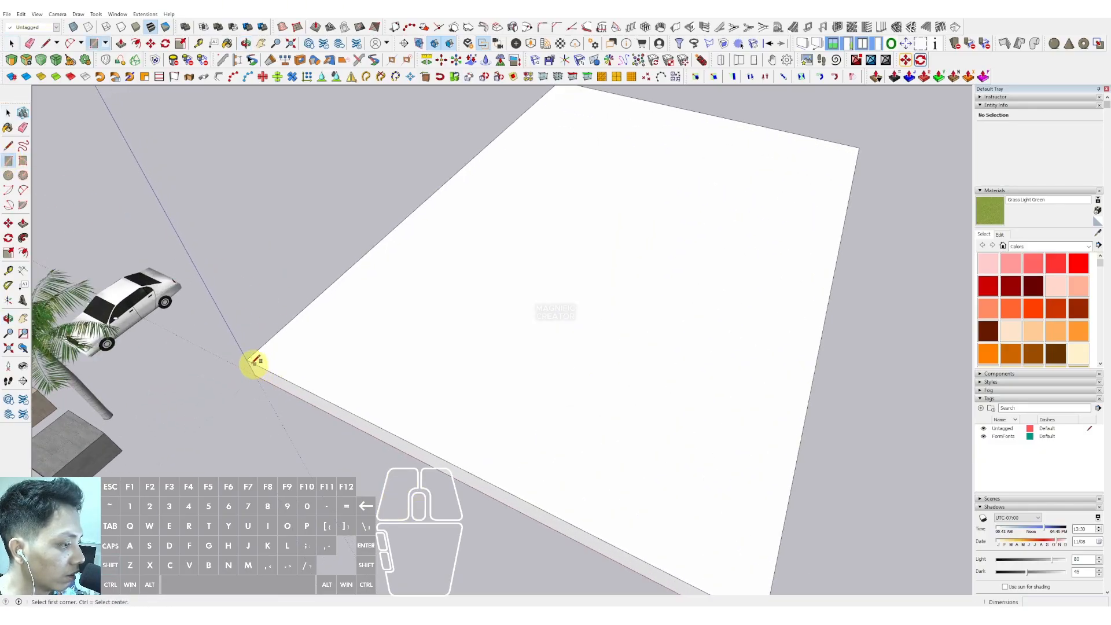
click(252, 363)
scroll(285, 348, up, 2)
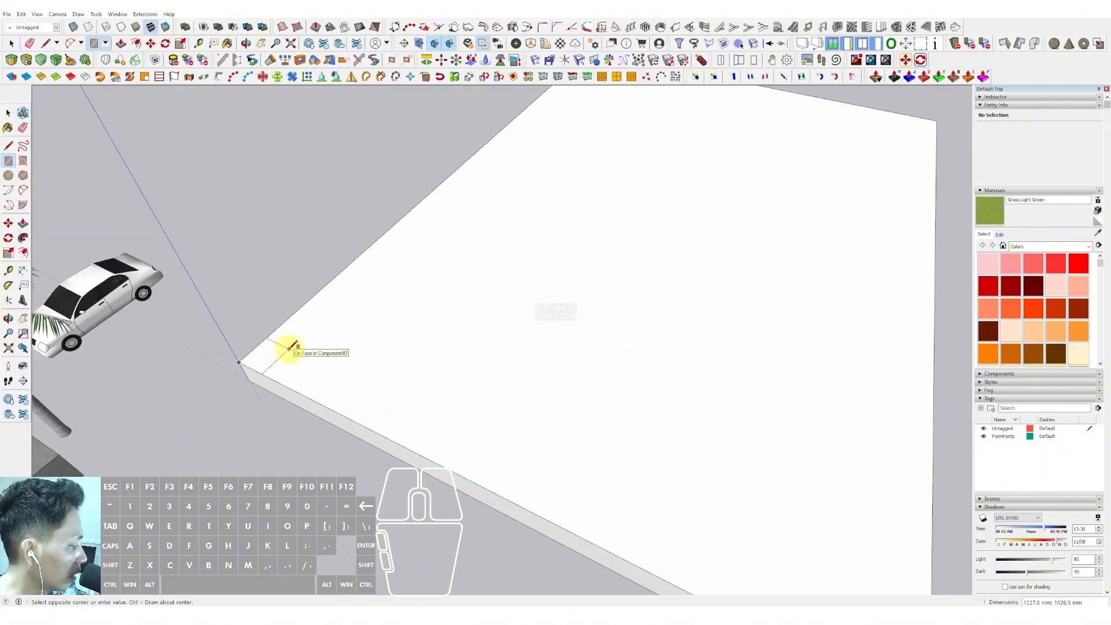
scroll(284, 347, up, 1)
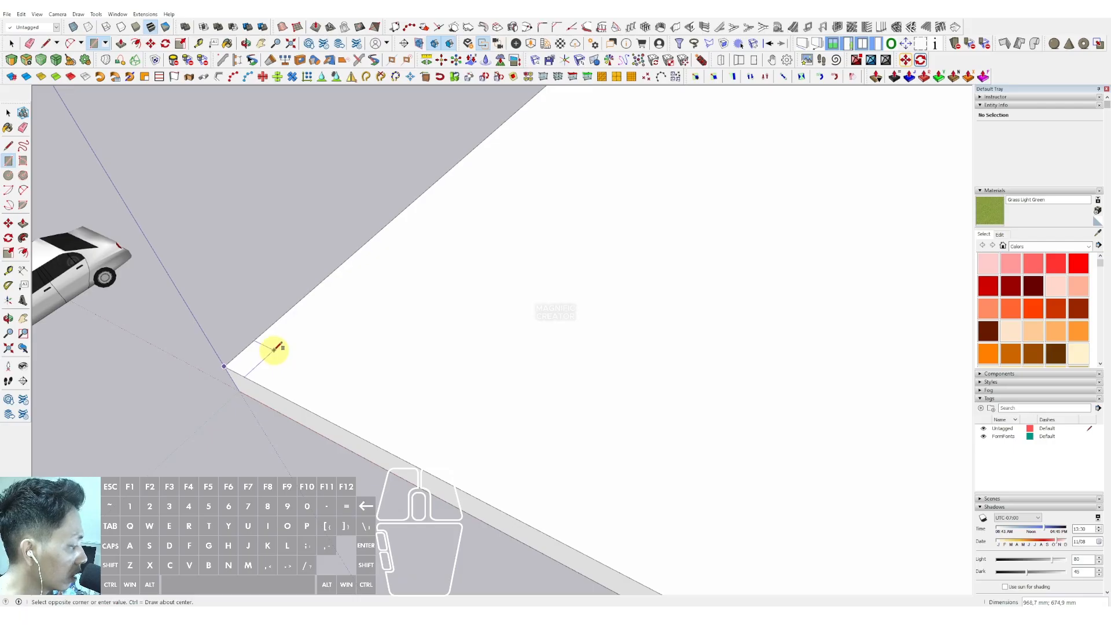
key(space)
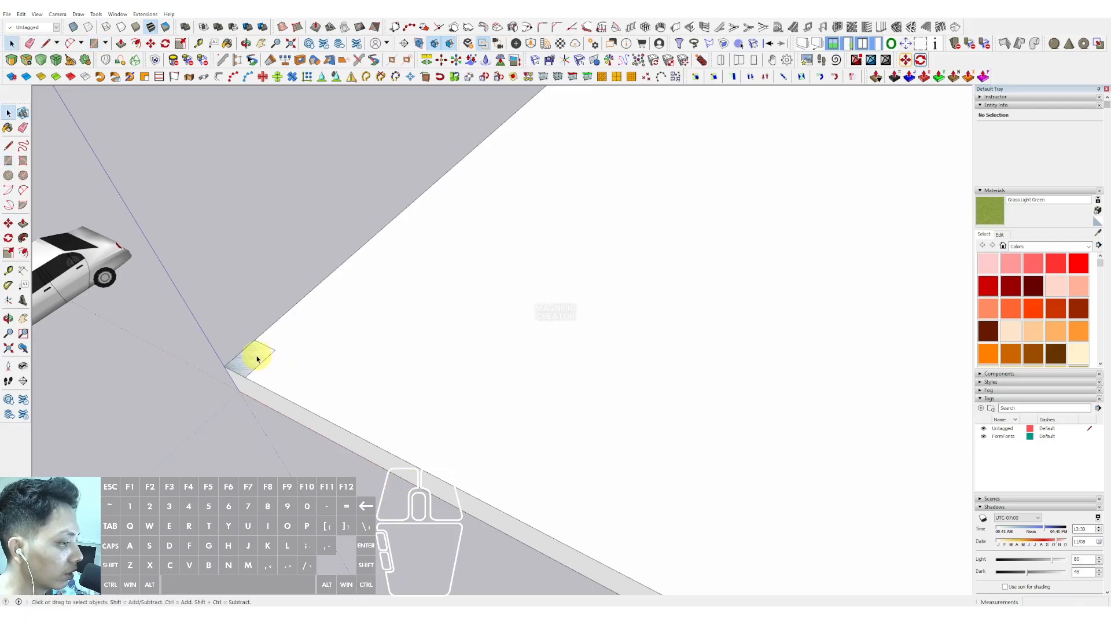
- Push/pull the small square up into a tall column
key(p)
click(273, 351)
scroll(300, 309, down, 4)
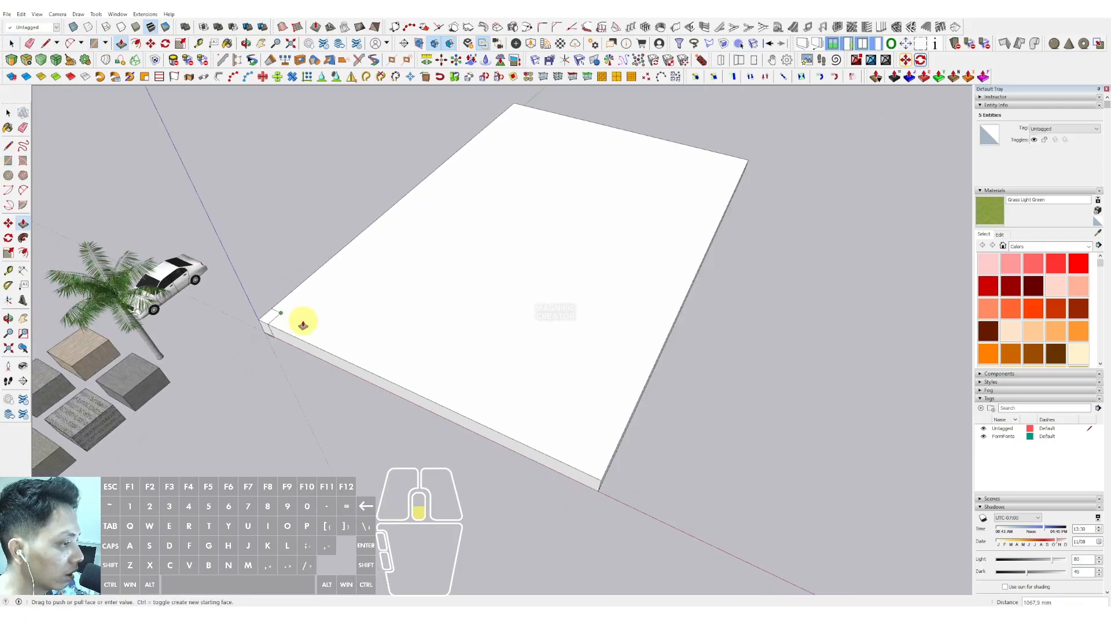
scroll(289, 242, down, 1)
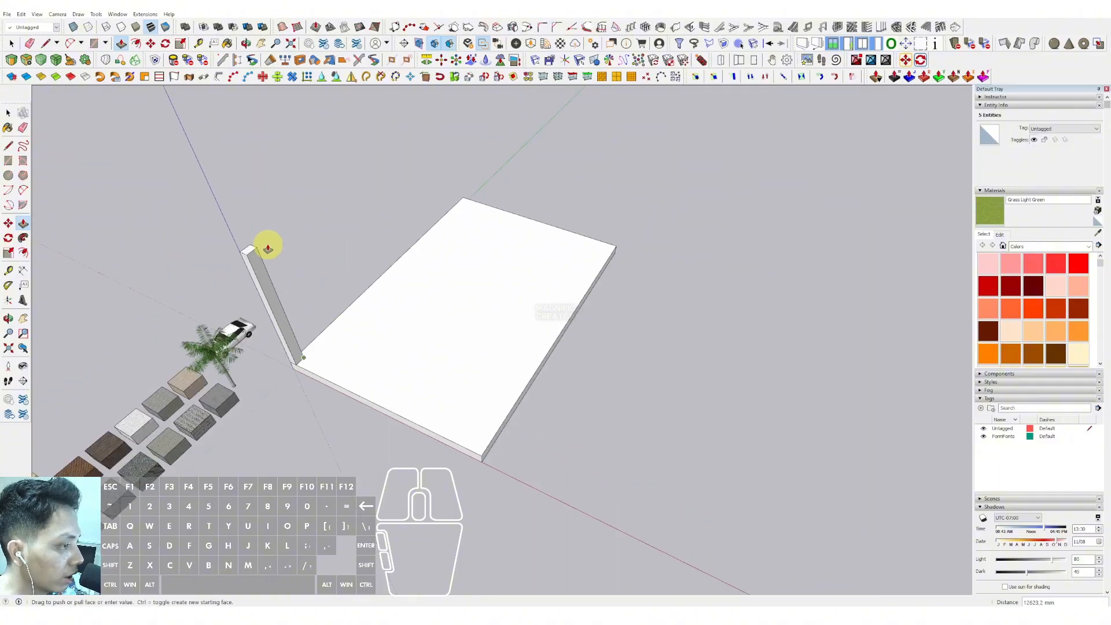
click(252, 217)
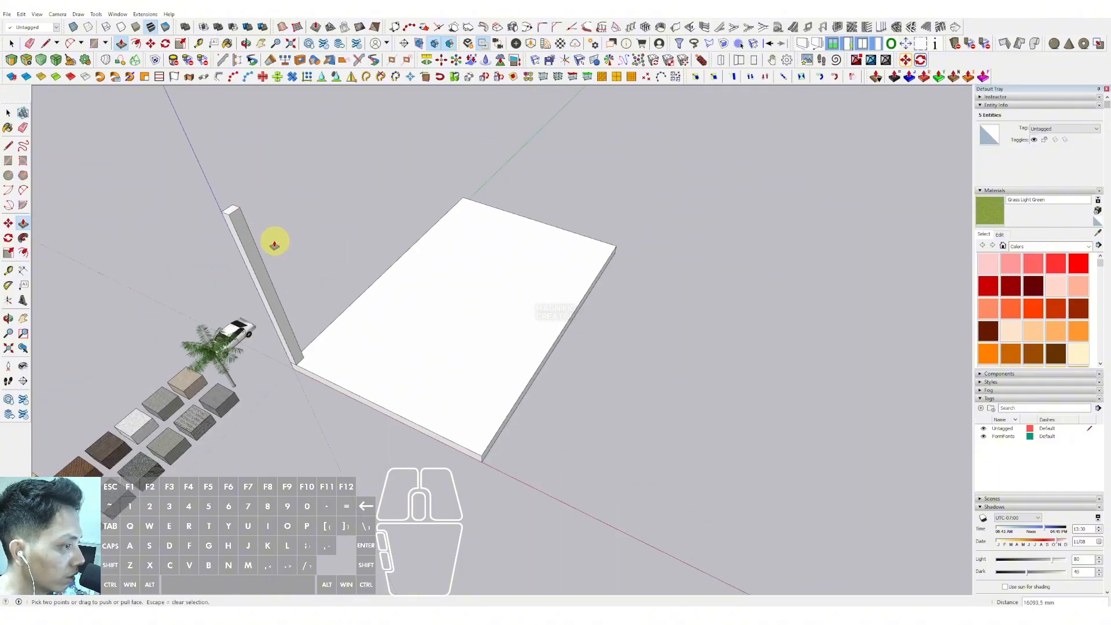
- Select the whole column and make it into a component
key(space)
middle_drag(265, 289, 240, 262)
triple_click(228, 255)
right_click(230, 257)
click(250, 322)
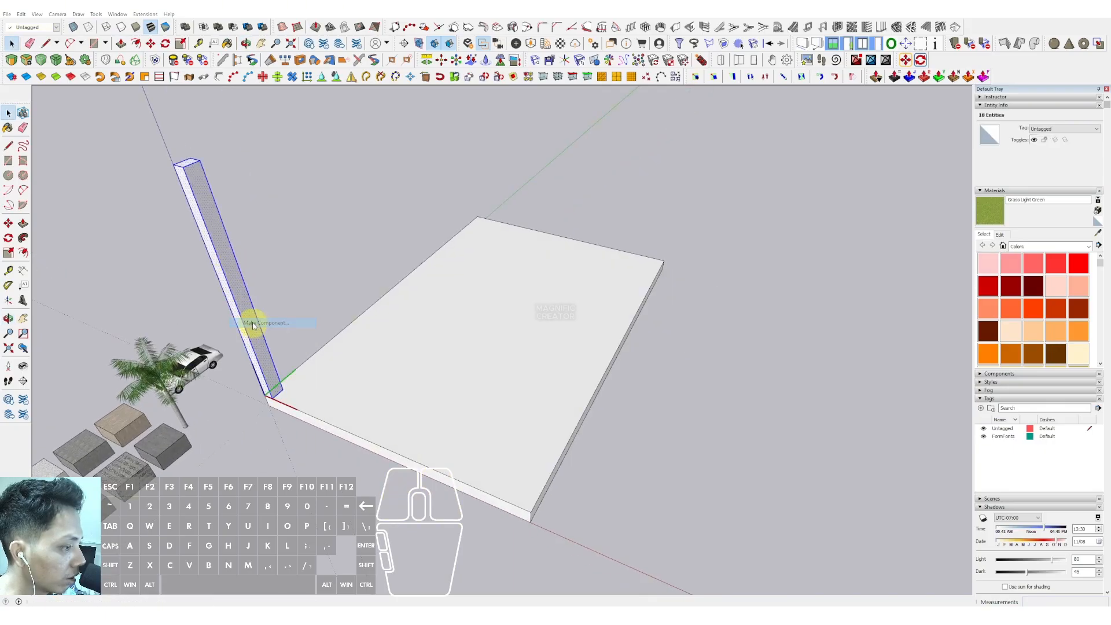
click(403, 335)
- Copy the column along the slab's edge into a row of equally spaced columns
scroll(268, 397, up, 2)
scroll(268, 398, up, 2)
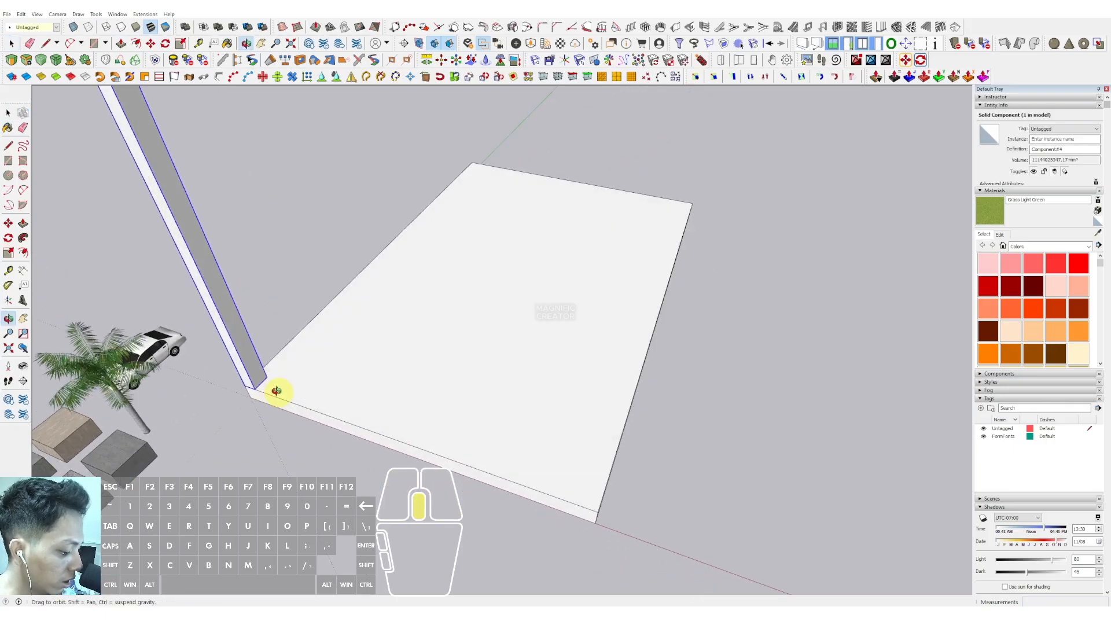
click(249, 389)
key(ctrl)
scroll(254, 387, down, 3)
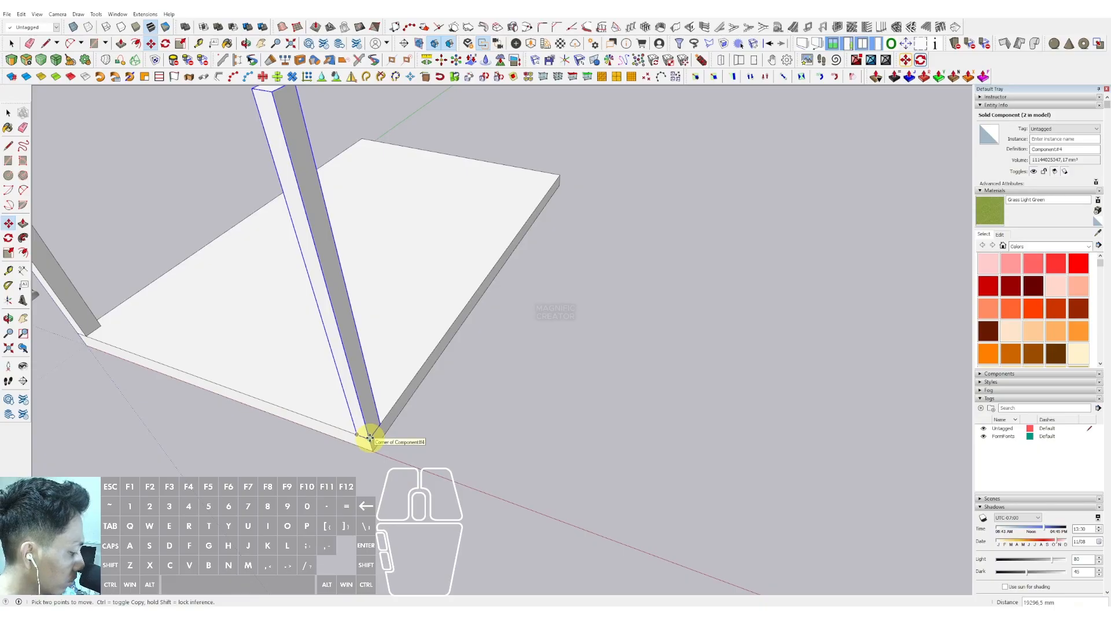
key(Return)
key(space)
scroll(366, 422, down, 2)
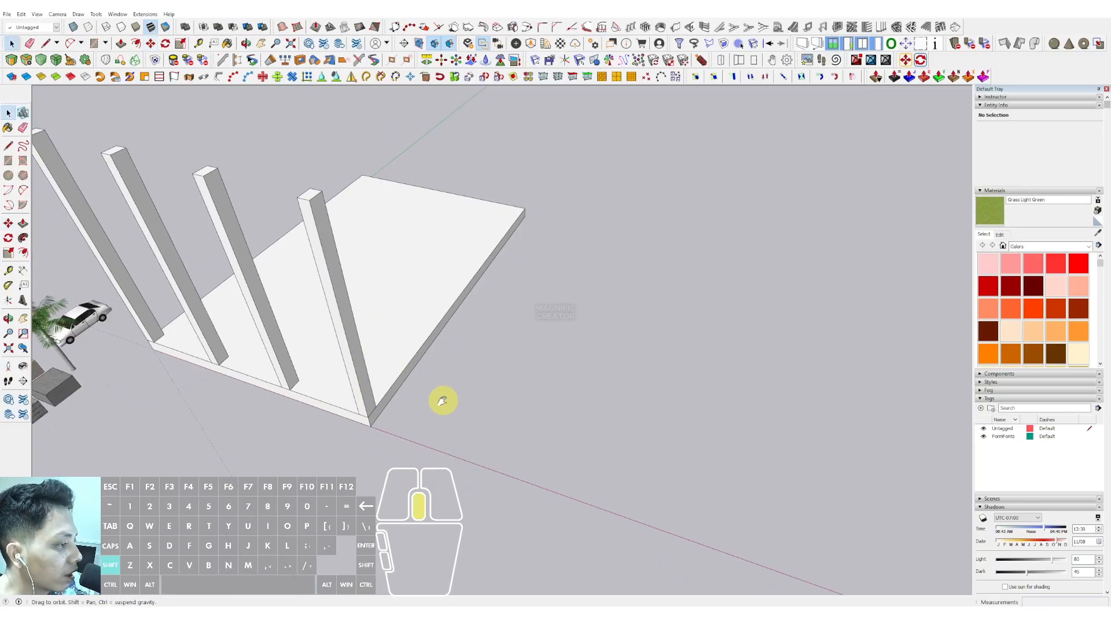
- Select the row of columns and copy it across the slab into equally spaced parallel rows
middle_drag(441, 399, 505, 157)
click(505, 156)
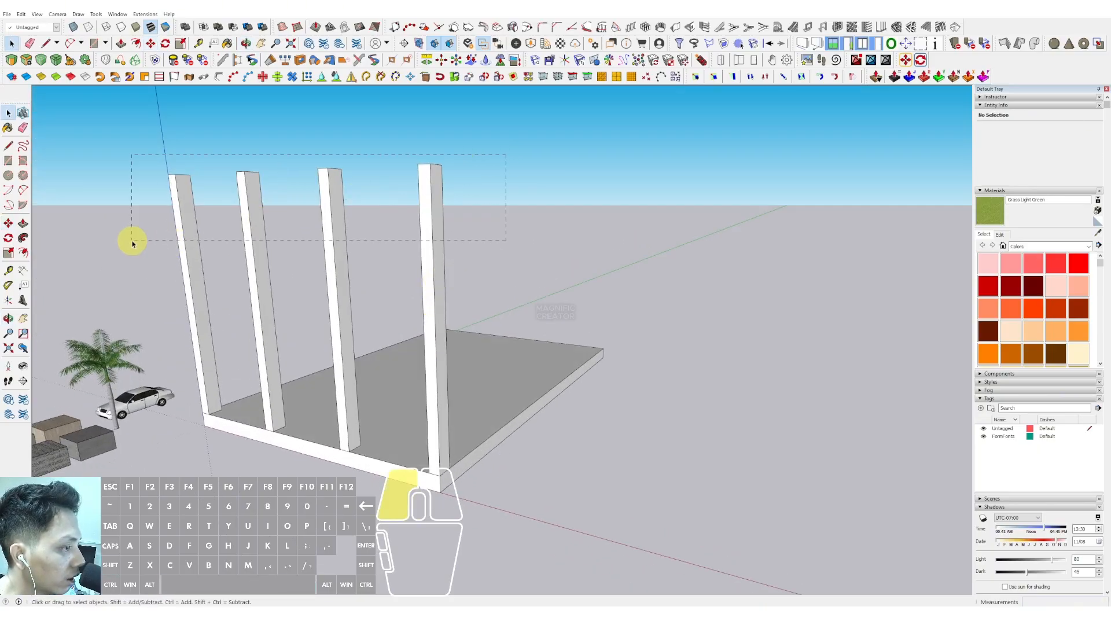
drag(132, 242, 132, 242)
middle_drag(434, 421, 366, 511)
key(ctrl)
click(362, 488)
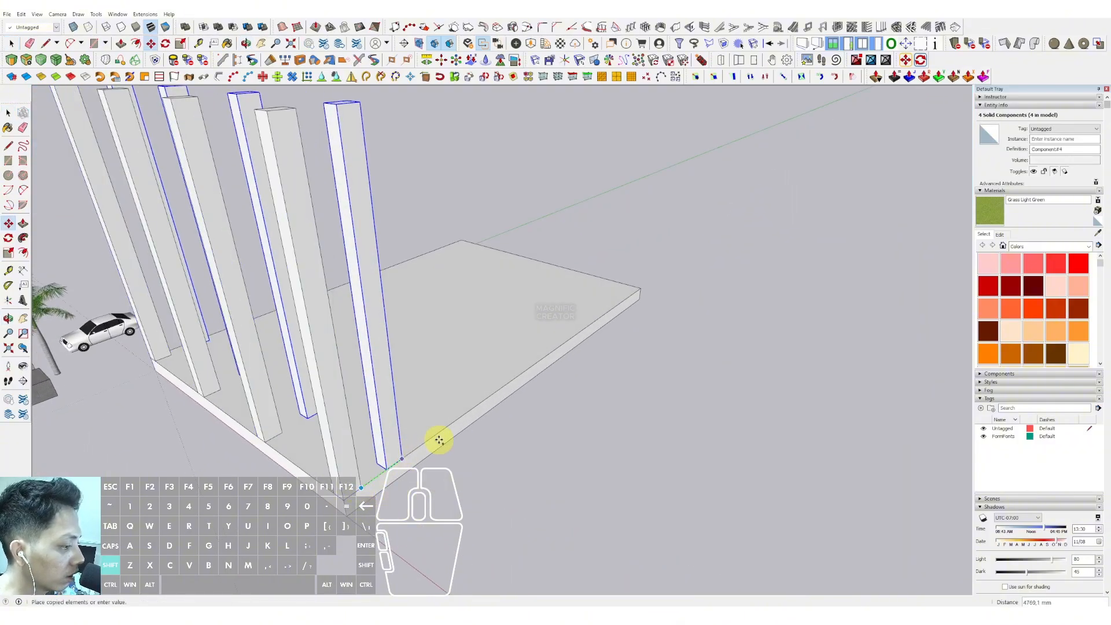
key(shift)
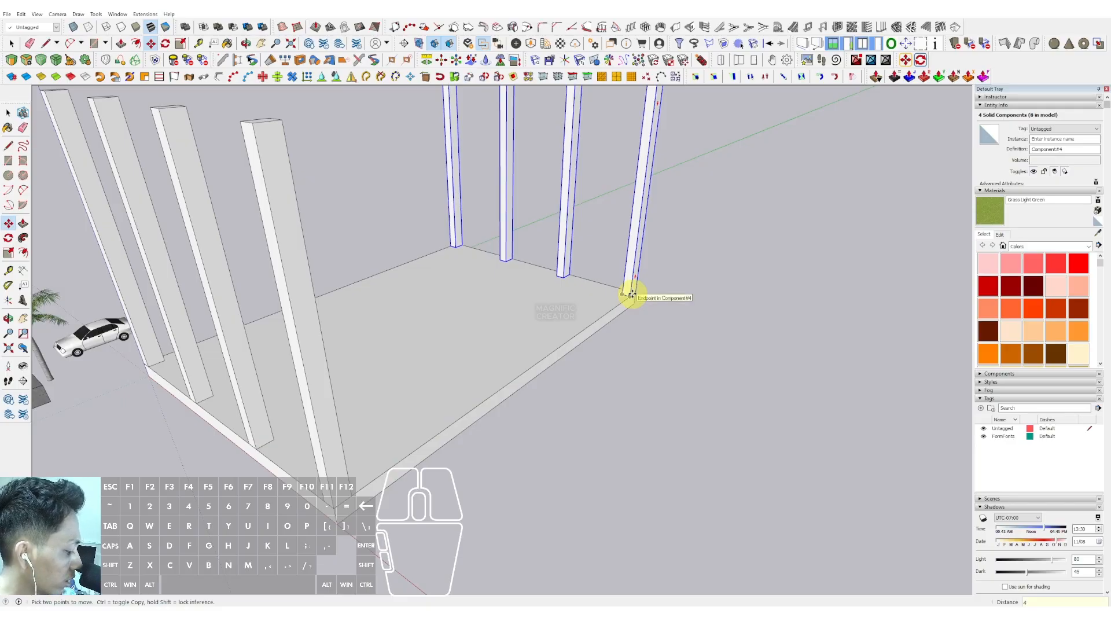
key(Return)
key(space)
- Dimension the spacing between neighbouring columns in both directions
scroll(492, 324, down, 4)
middle_drag(458, 353, 431, 379)
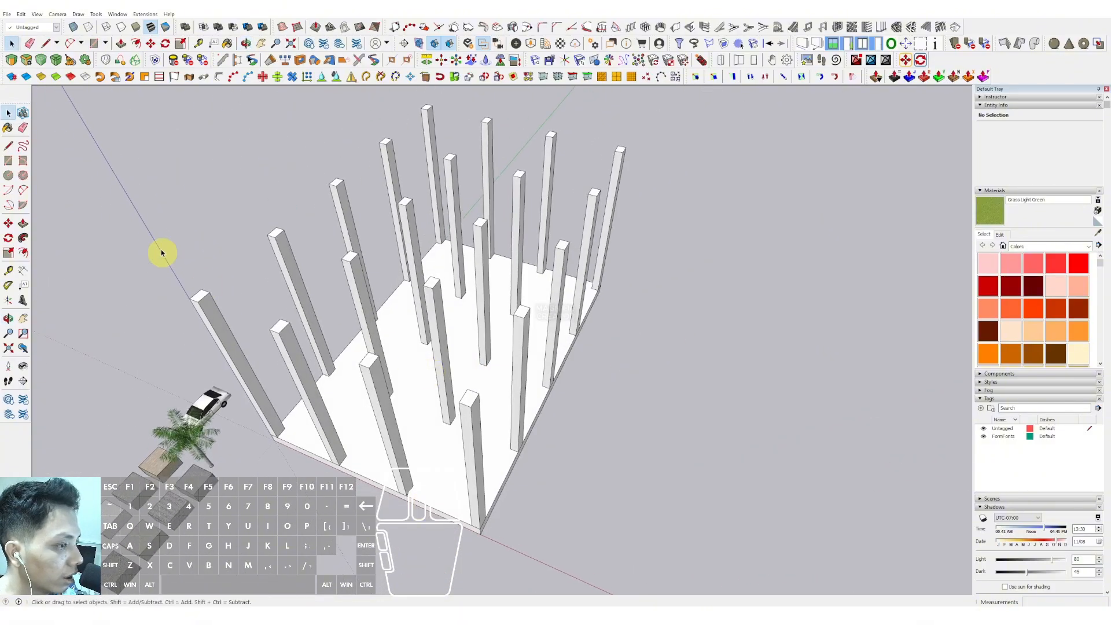
click(22, 273)
scroll(512, 406, up, 4)
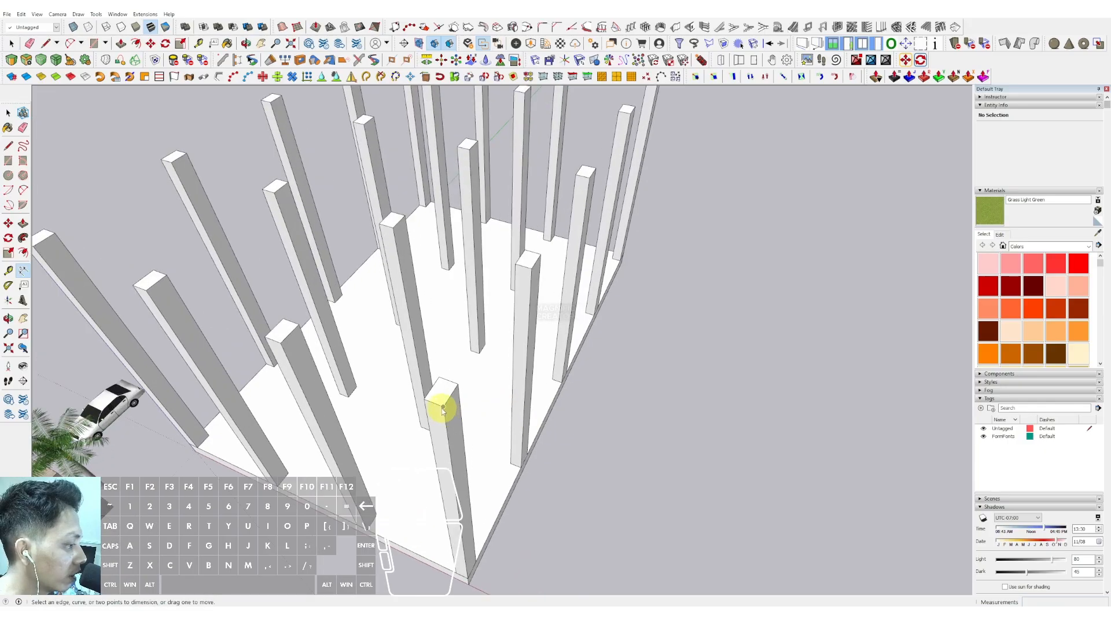
click(435, 405)
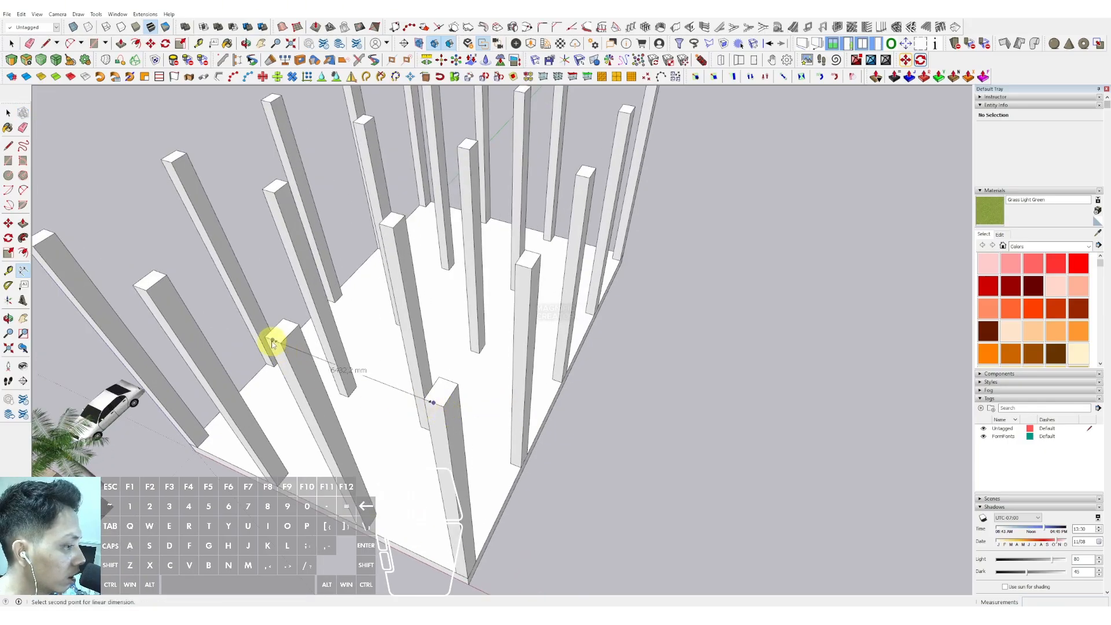
click(273, 340)
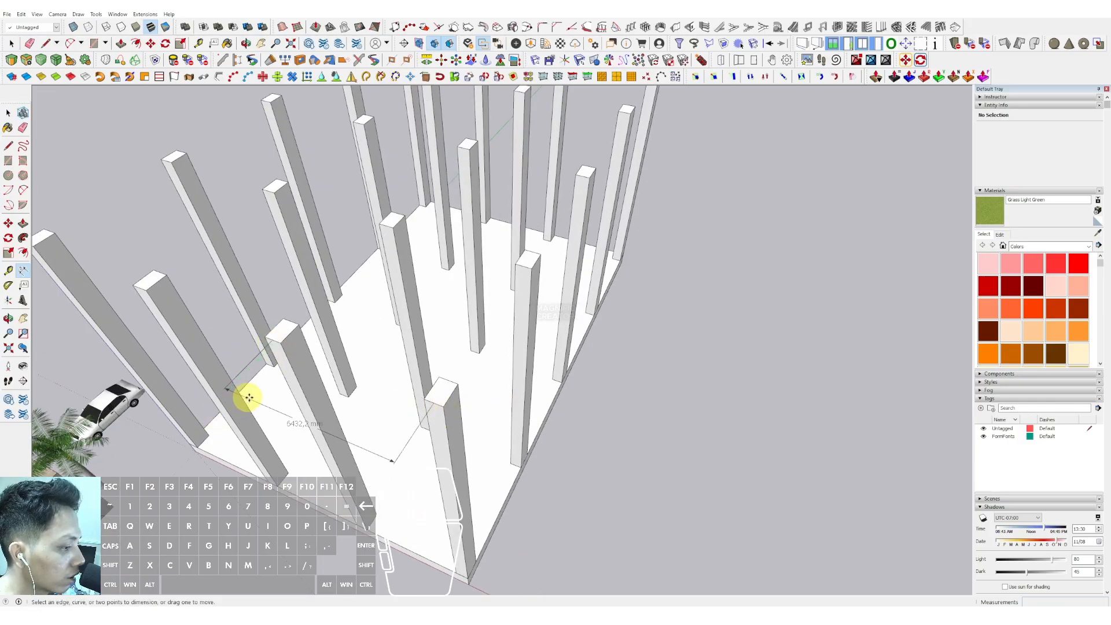
click(450, 396)
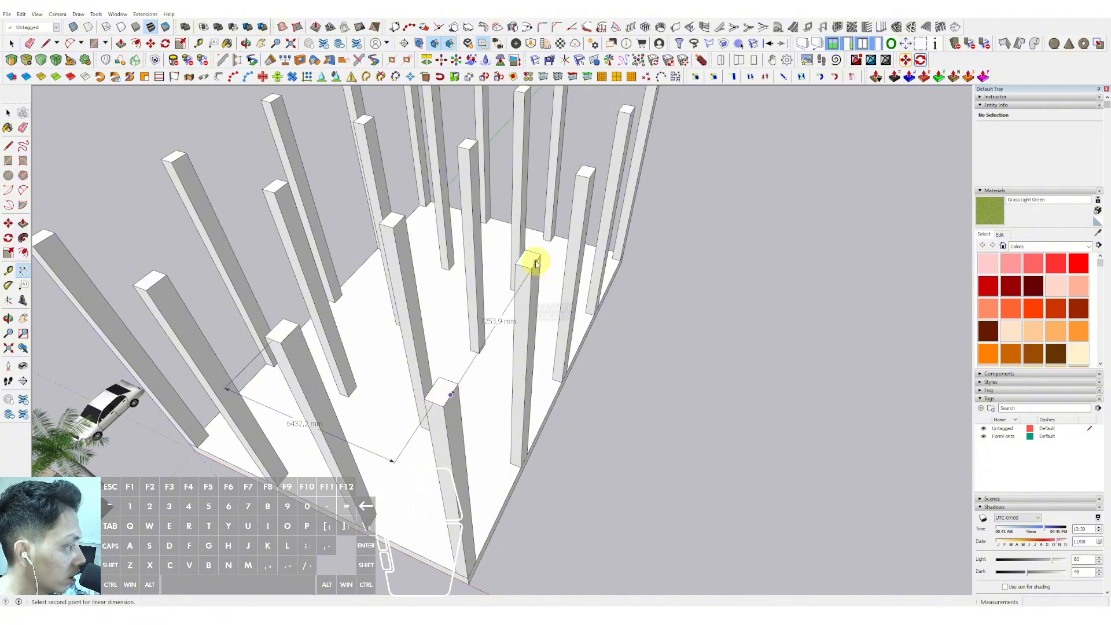
click(535, 264)
click(652, 300)
middle_drag(651, 301, 593, 417)
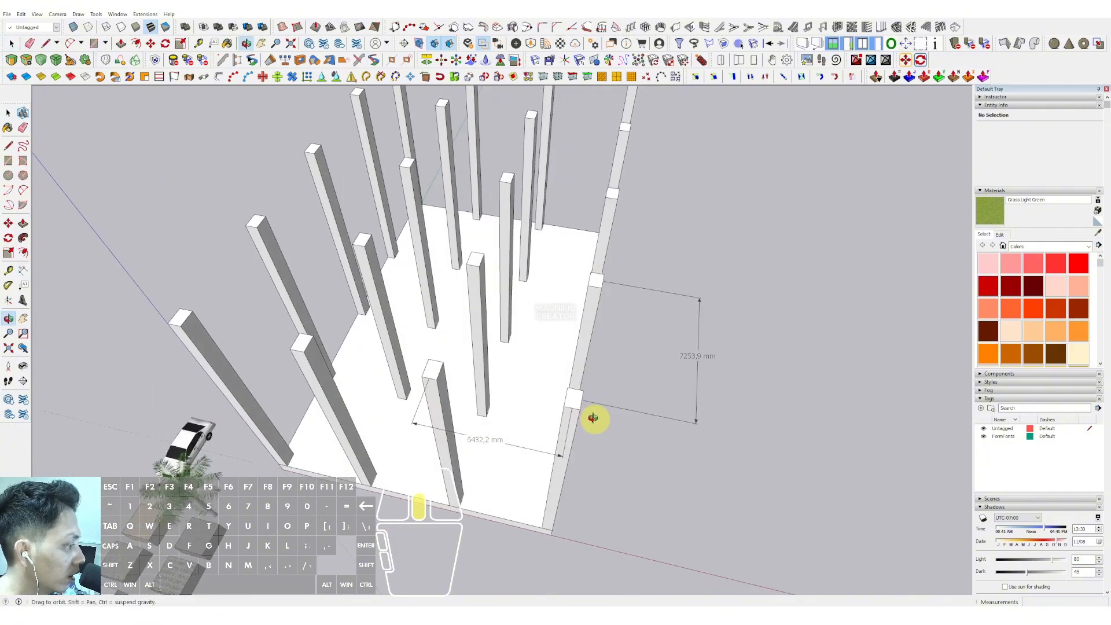
- Remove the two spacing dimensions
scroll(541, 431, up, 3)
click(768, 322)
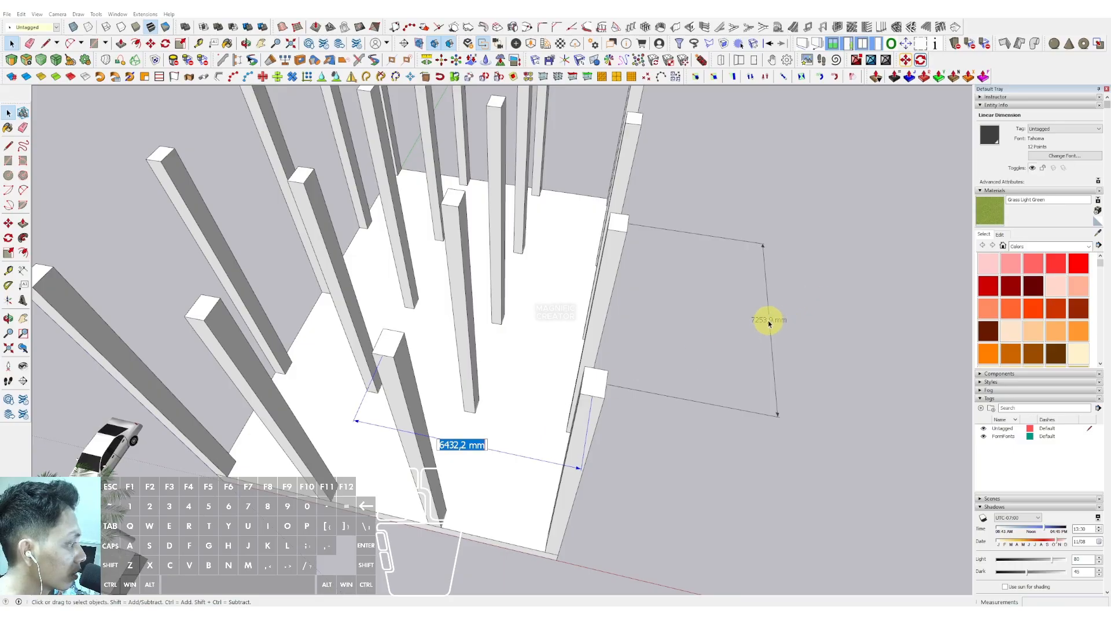
double_click(766, 322)
scroll(636, 307, down, 3)
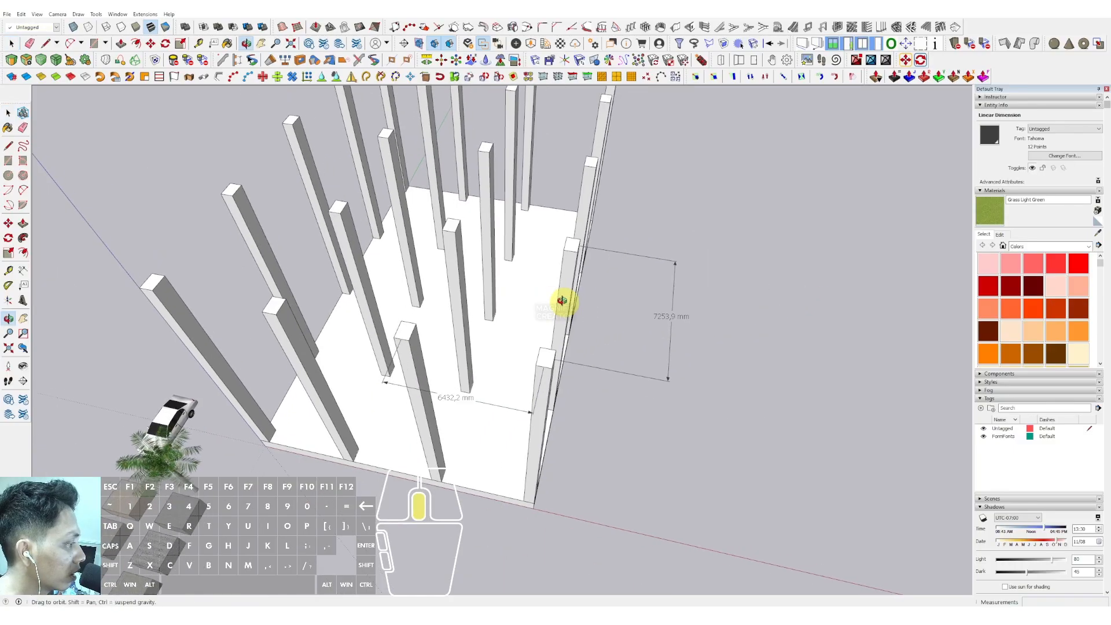
scroll(495, 409, down, 3)
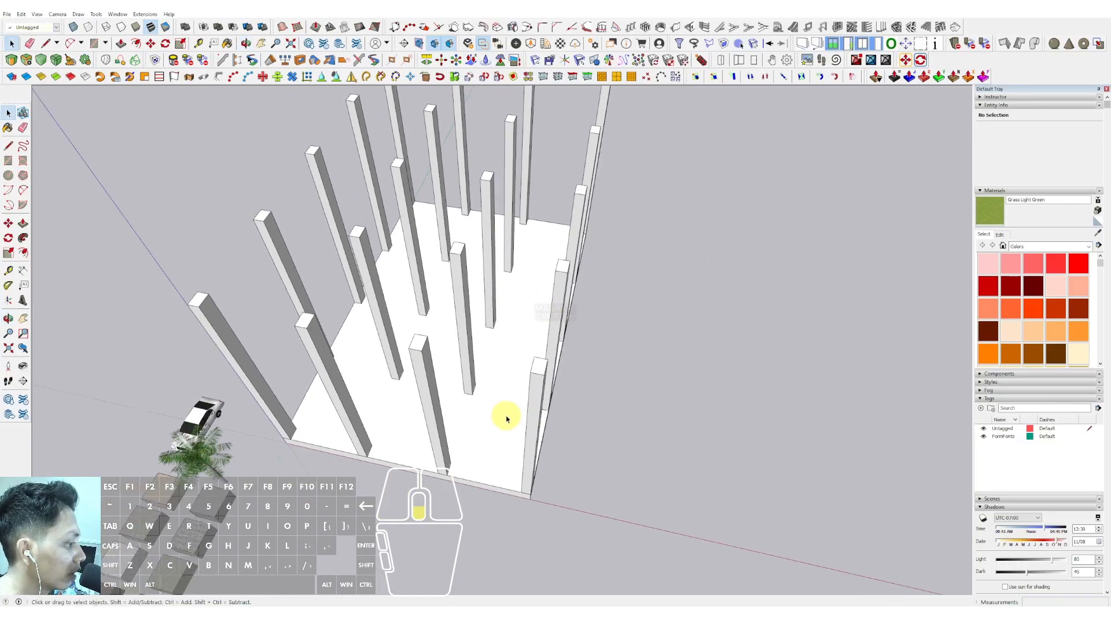
- Edit the column component and push/pull its base face down below the slab
middle_drag(508, 416, 467, 324)
double_click(467, 324)
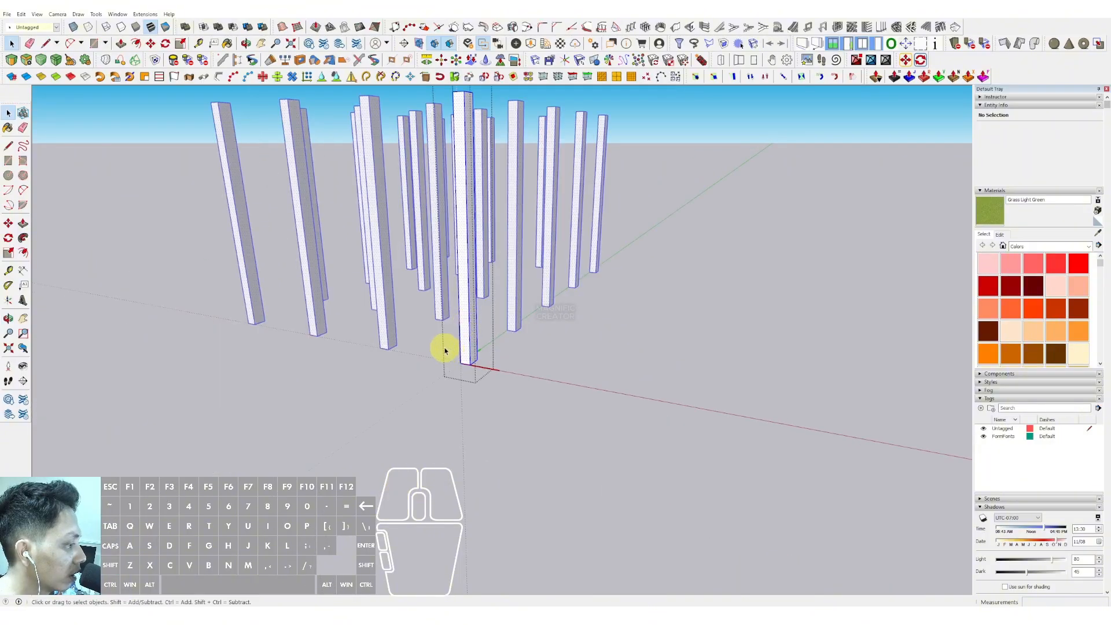
scroll(443, 349, up, 1)
drag(448, 343, 525, 414)
key(p)
click(476, 371)
key(comma)
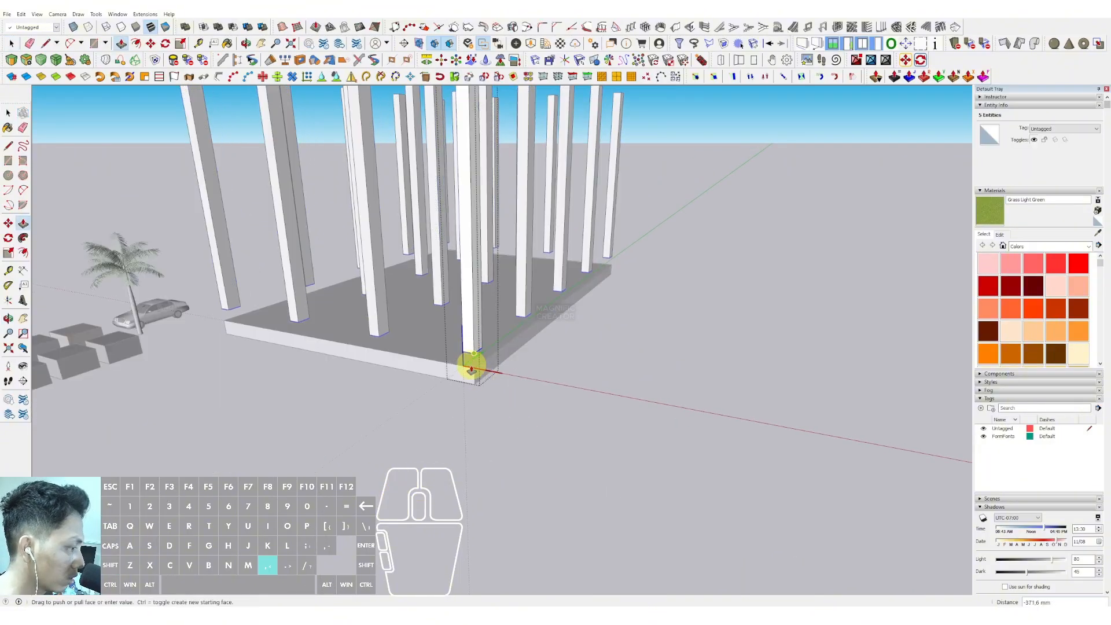
click(475, 384)
key(space)
scroll(469, 371, up, 2)
scroll(464, 369, down, 1)
scroll(463, 369, down, 1)
click(679, 392)
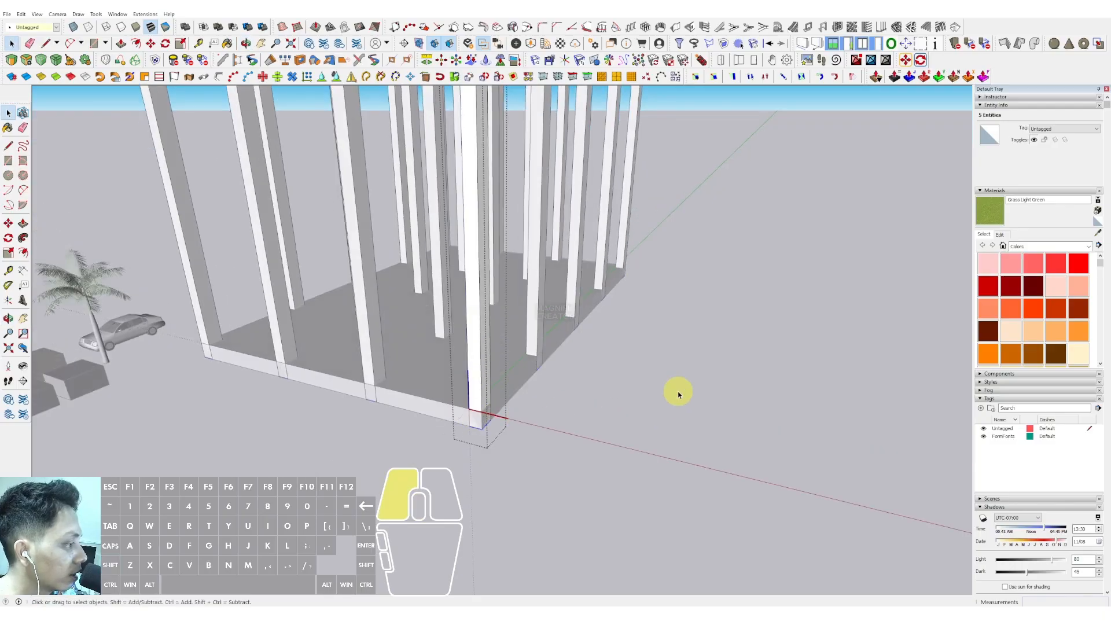
- Copy the floor slab straight up by 5000 mm
scroll(415, 366, down, 3)
middle_drag(410, 329, 414, 367)
scroll(419, 354, up, 2)
scroll(431, 329, up, 3)
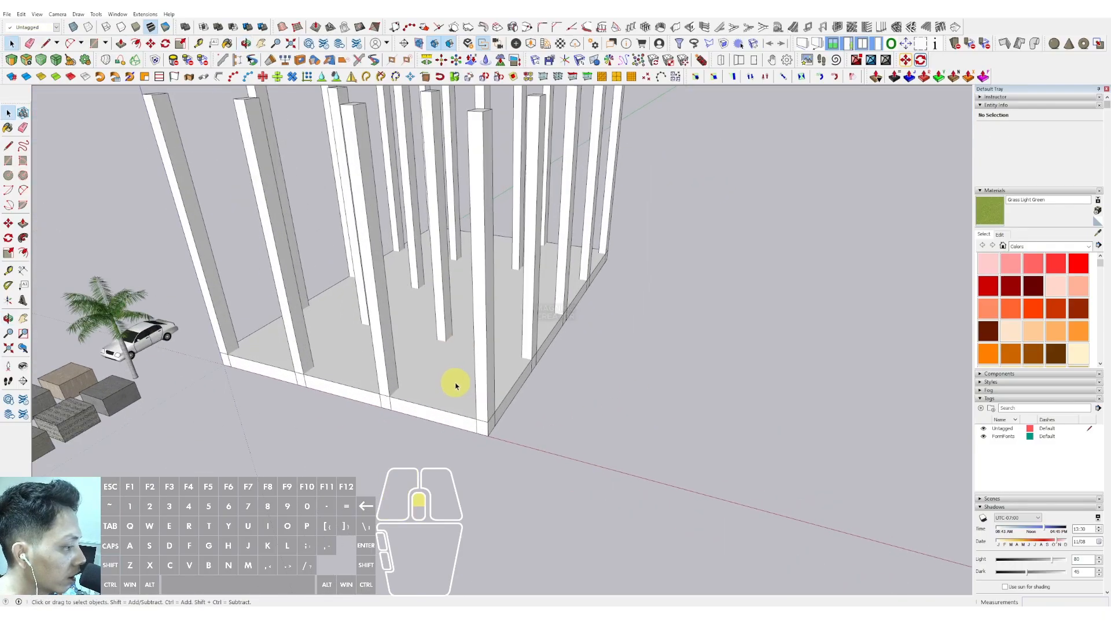
click(431, 387)
scroll(440, 399, up, 1)
scroll(437, 384, down, 1)
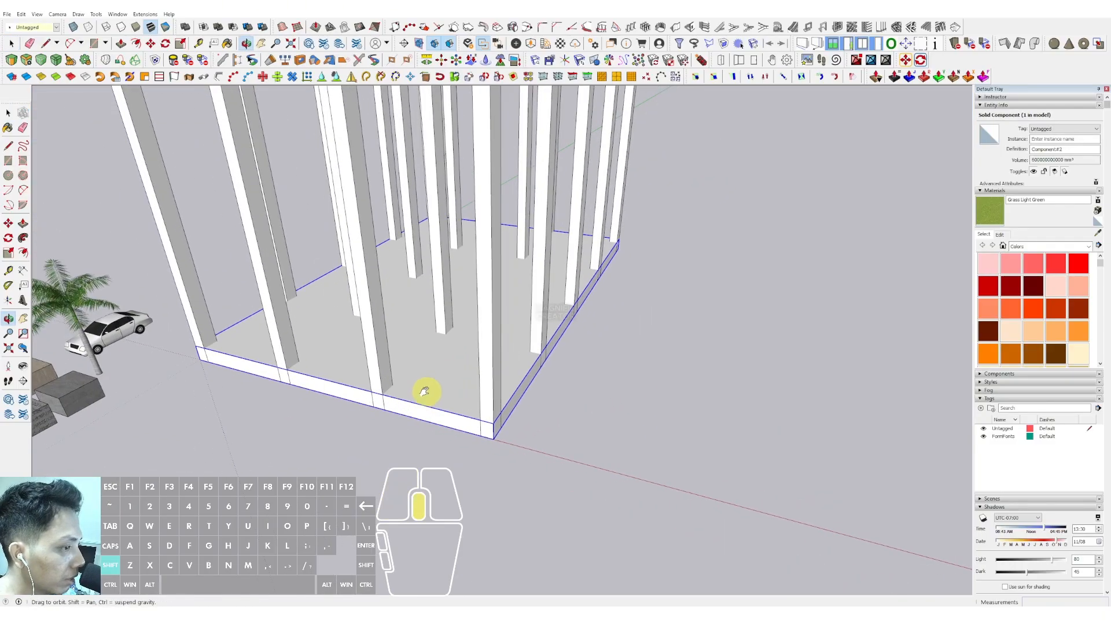
shift+middle_drag(427, 389, 405, 400)
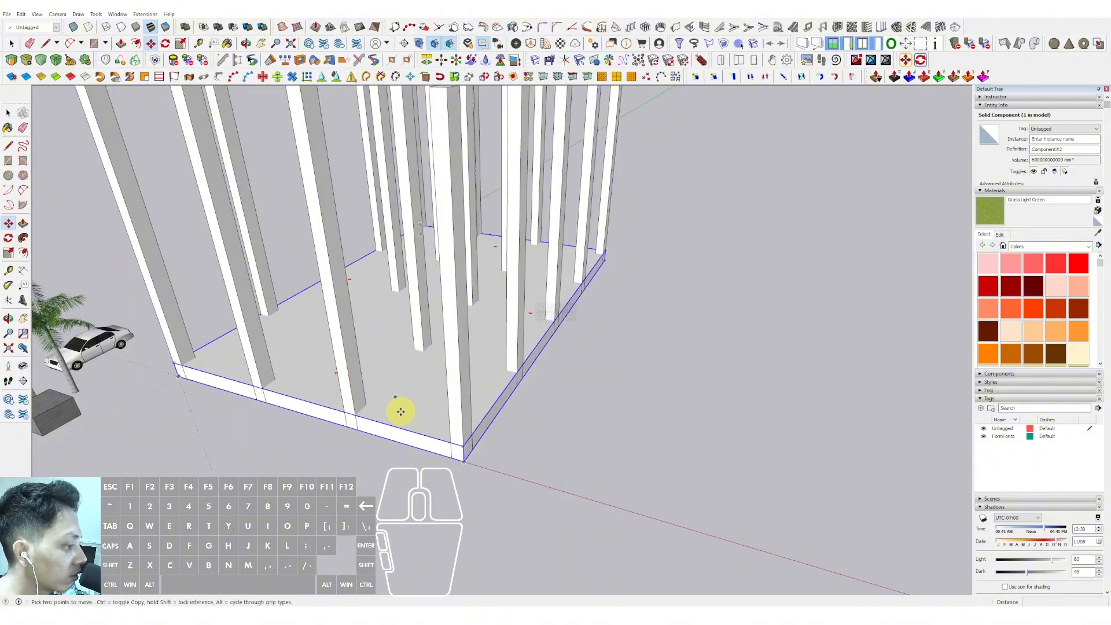
scroll(464, 461, up, 2)
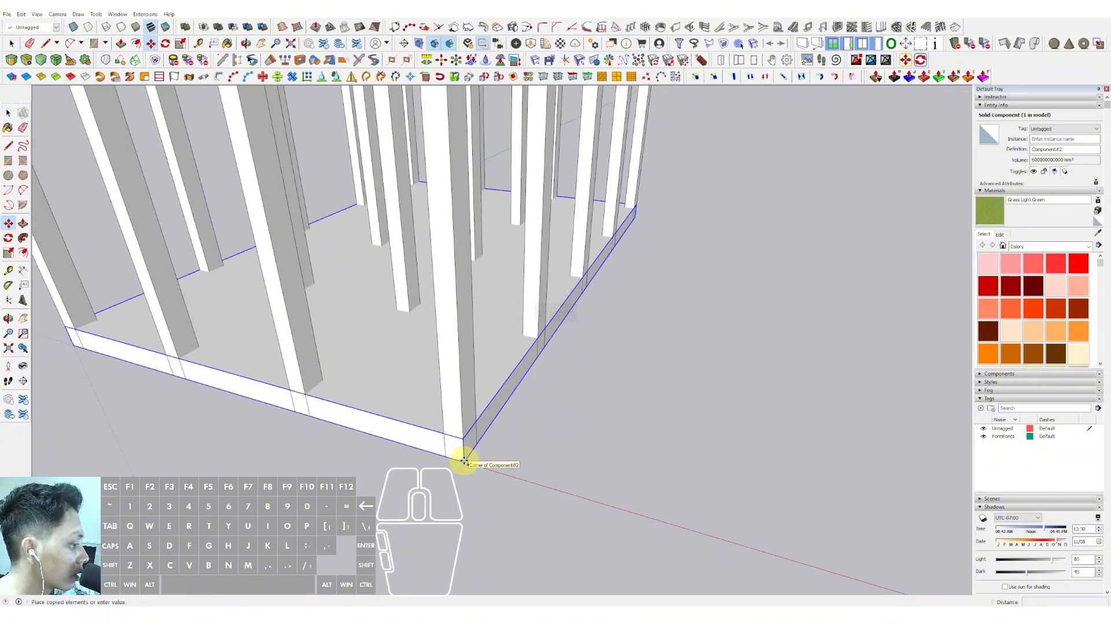
click(464, 457)
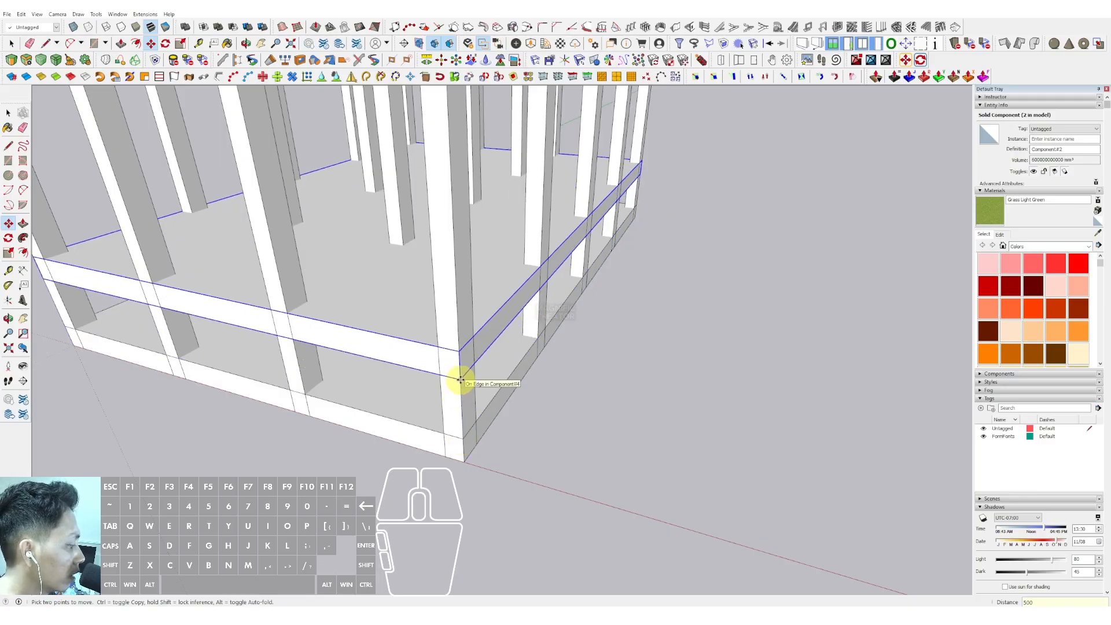
text(5000)
key(Return)
- Copy the raised slab up one more floor level
scroll(434, 335, down, 5)
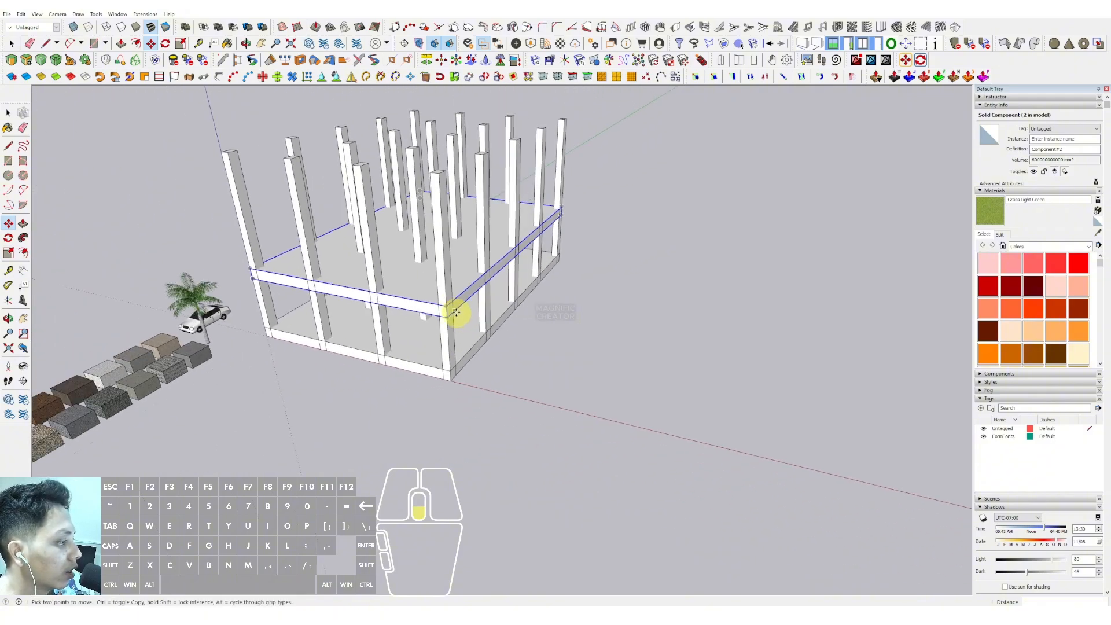
middle_drag(460, 351, 421, 283)
scroll(456, 350, up, 4)
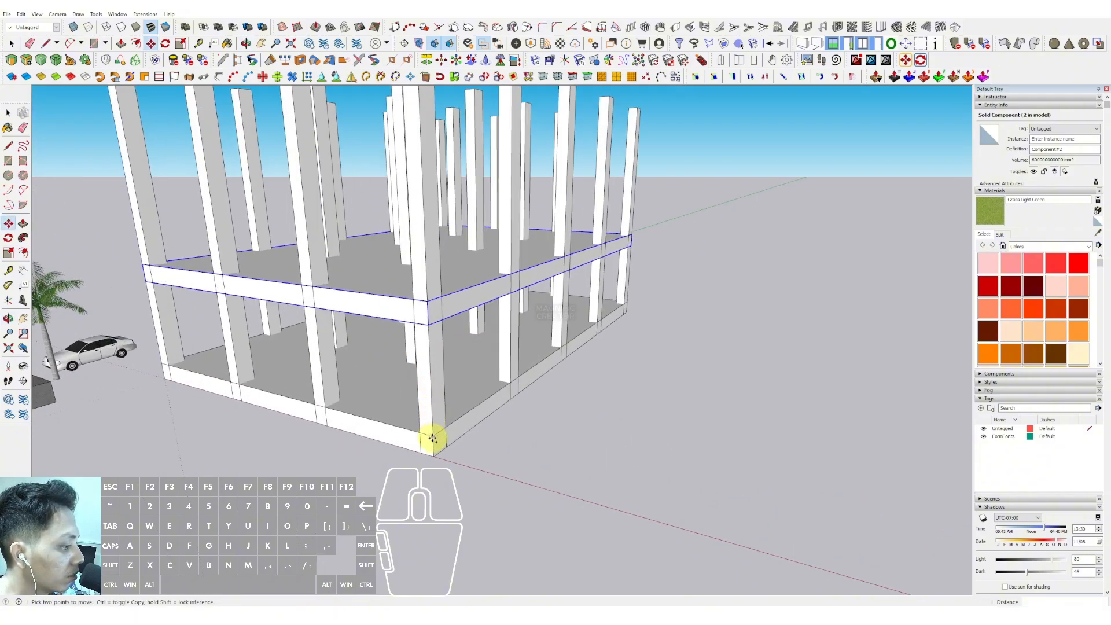
click(433, 437)
key(ctrl)
scroll(431, 336, down, 2)
shift+click(426, 304)
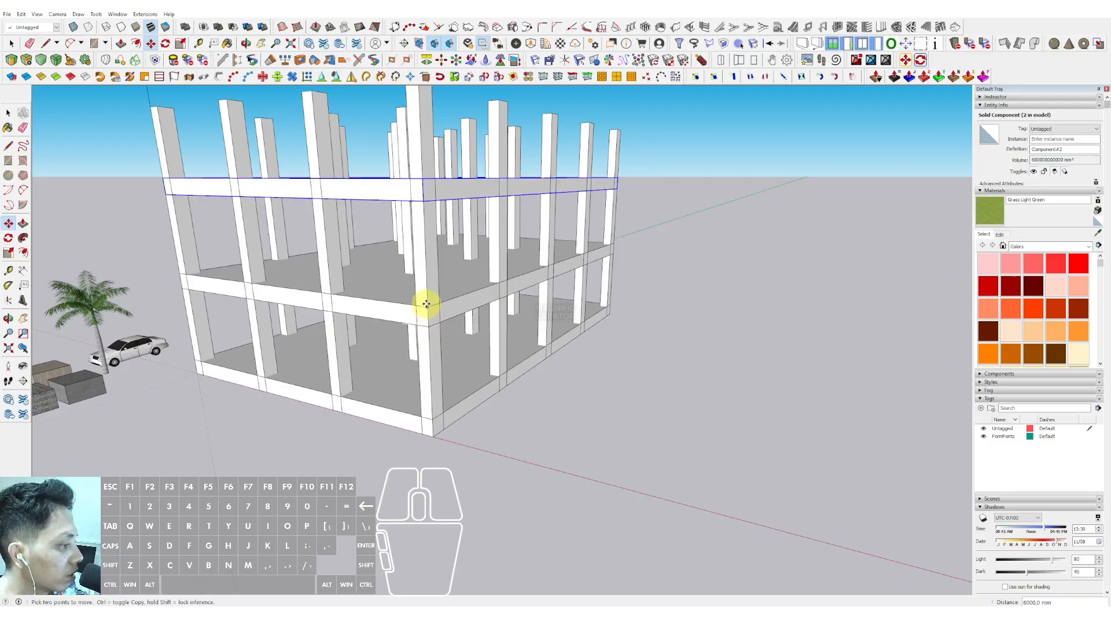
- Copy the slab upward twice more to add further floor levels
scroll(426, 243, down, 2)
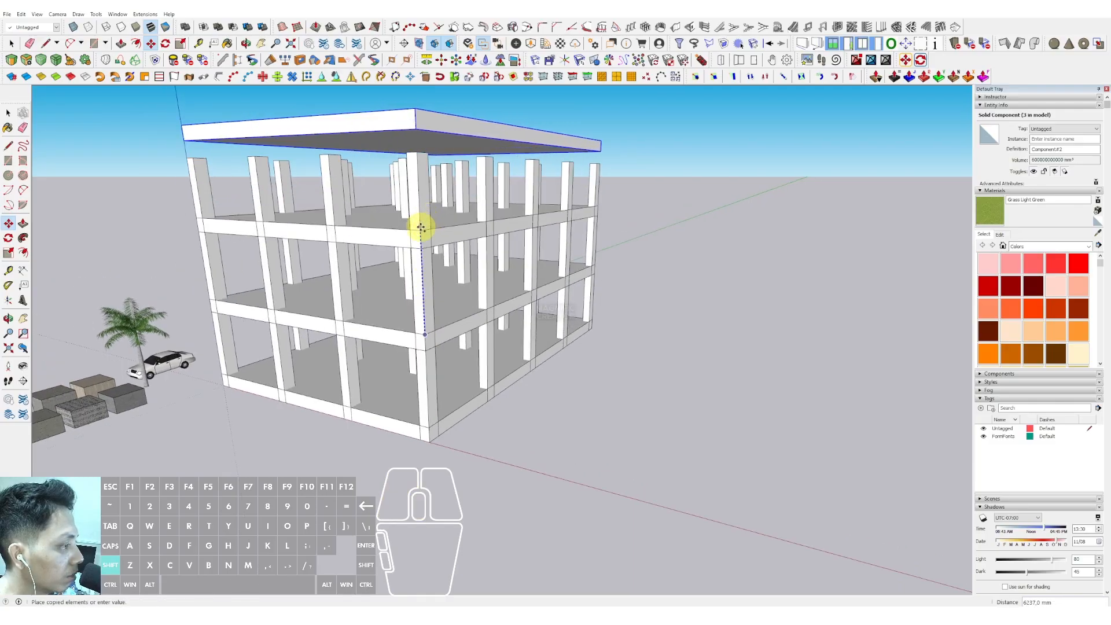
shift+click(420, 231)
click(421, 230)
key(ctrl)
scroll(420, 208, down, 2)
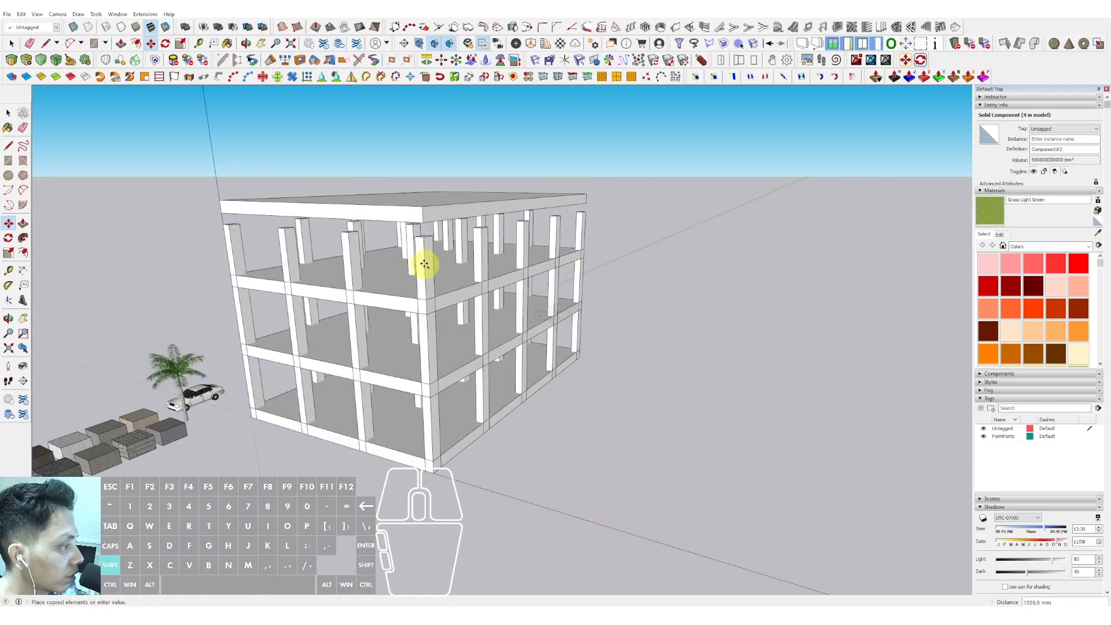
click(421, 208)
key(space)
- Select the column tops and push/pull them up to reach the top slab
scroll(421, 210, down, 1)
middle_drag(438, 245, 459, 207)
scroll(455, 221, up, 2)
scroll(426, 283, down, 1)
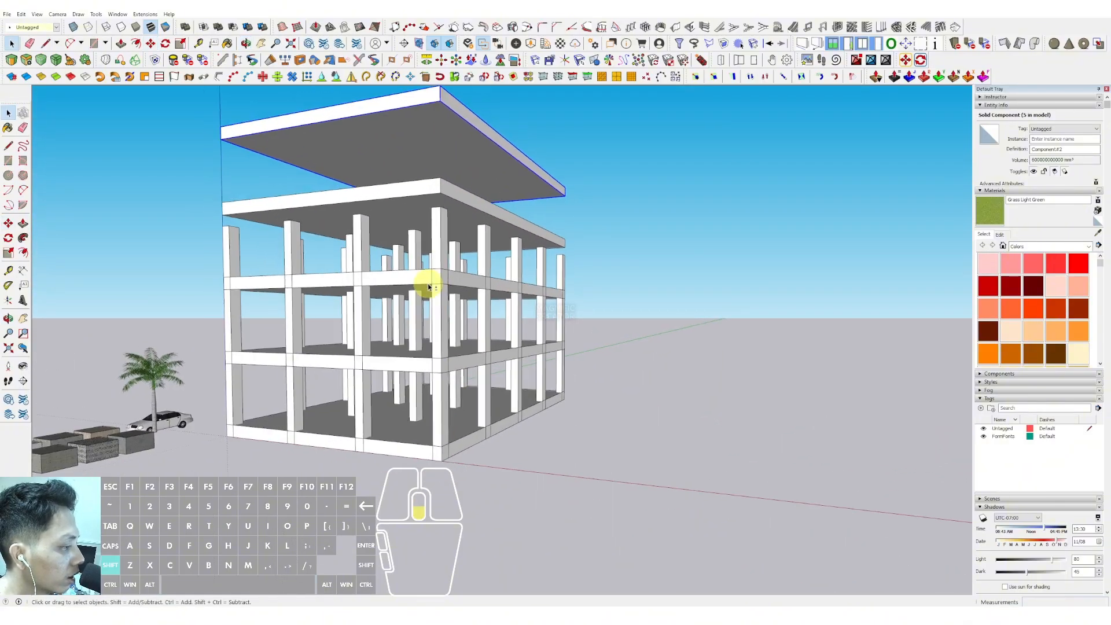
shift+middle_drag(427, 286, 428, 310)
scroll(439, 256, up, 3)
triple_click(439, 256)
middle_drag(439, 255, 397, 288)
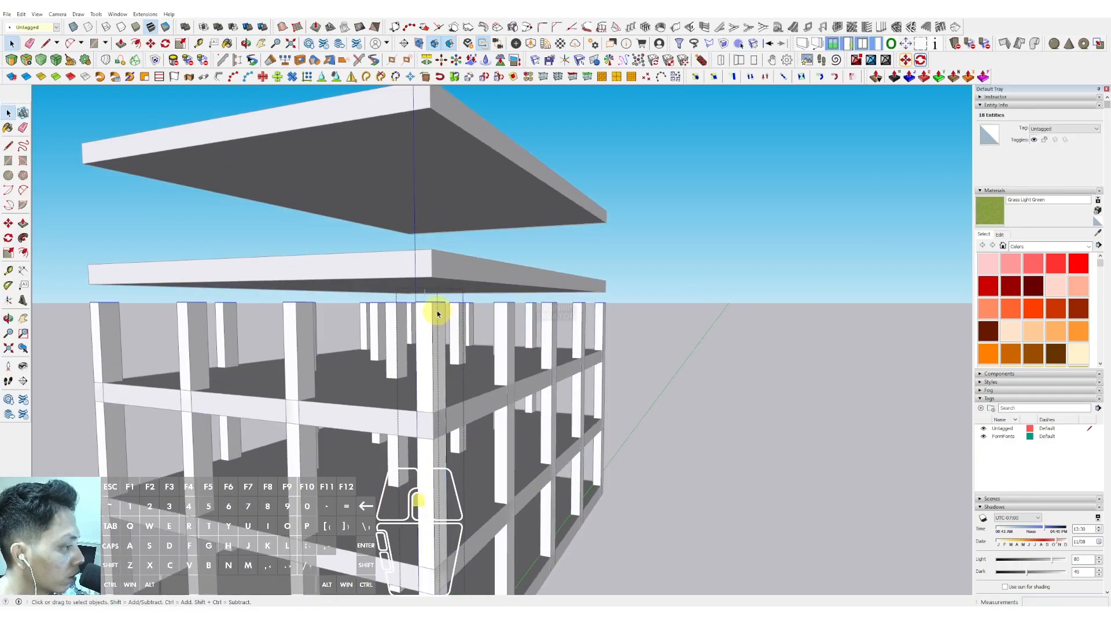
key(p)
drag(426, 302, 476, 164)
key(space)
- Offset the edge of a slab face by 50 mm
scroll(473, 156, down, 3)
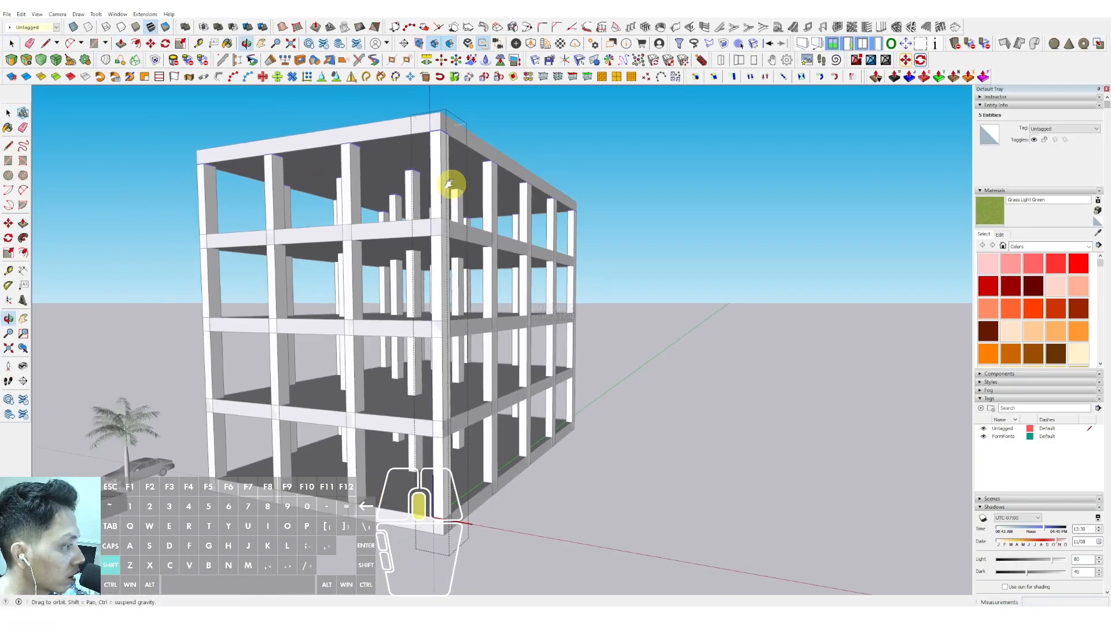
middle_drag(451, 183, 457, 225)
click(646, 236)
scroll(384, 314, down, 1)
middle_drag(384, 314, 459, 372)
scroll(494, 335, up, 5)
scroll(495, 339, up, 3)
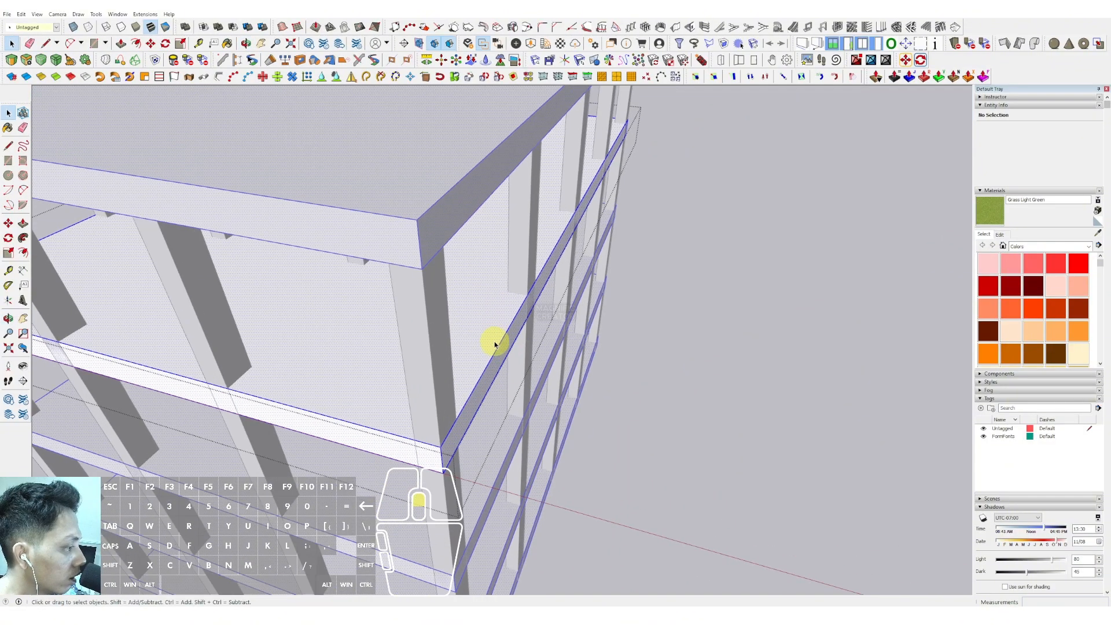
click(493, 335)
scroll(493, 335, up, 3)
key(f)
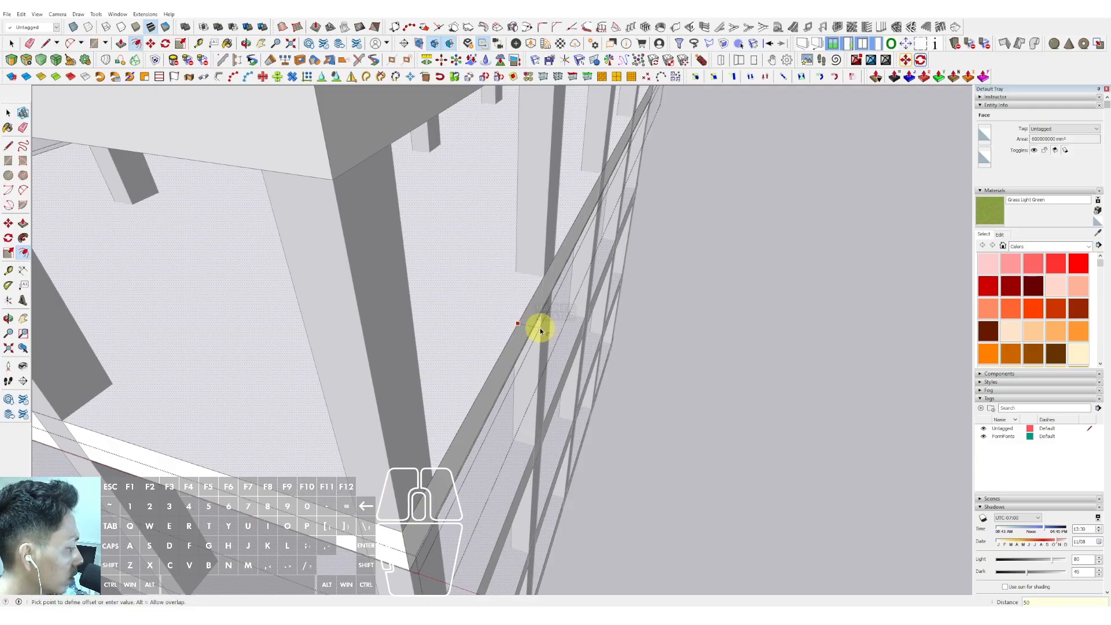
key(Return)
- Push/pull the offset strip under the slab edge downward to form a beam
scroll(540, 330, down, 5)
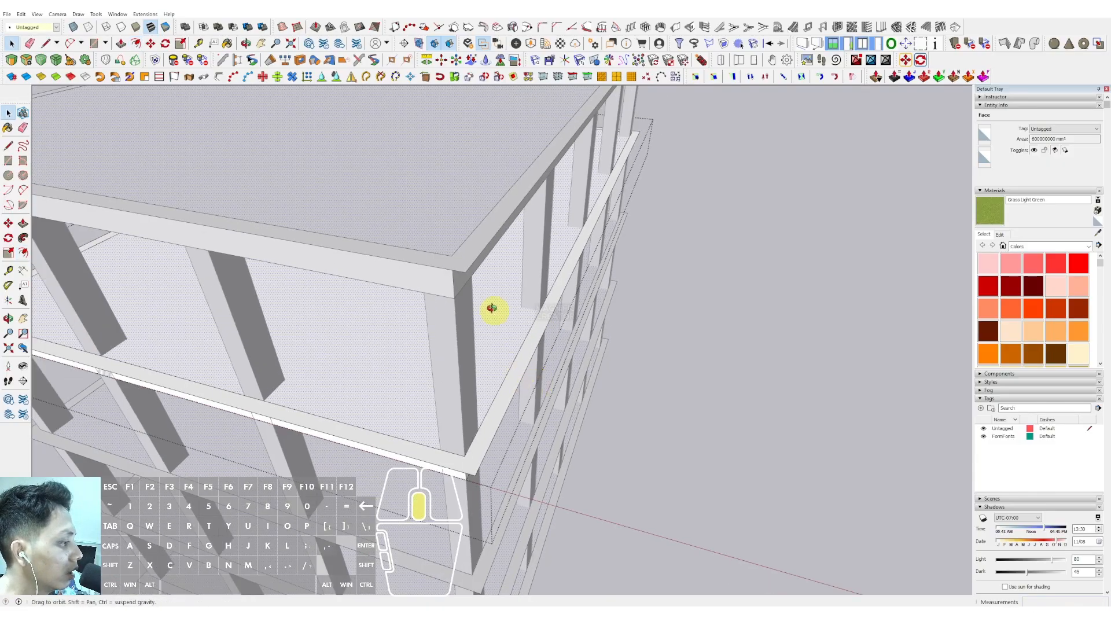
middle_drag(491, 310, 491, 161)
scroll(513, 293, up, 2)
scroll(486, 217, up, 2)
scroll(487, 202, up, 2)
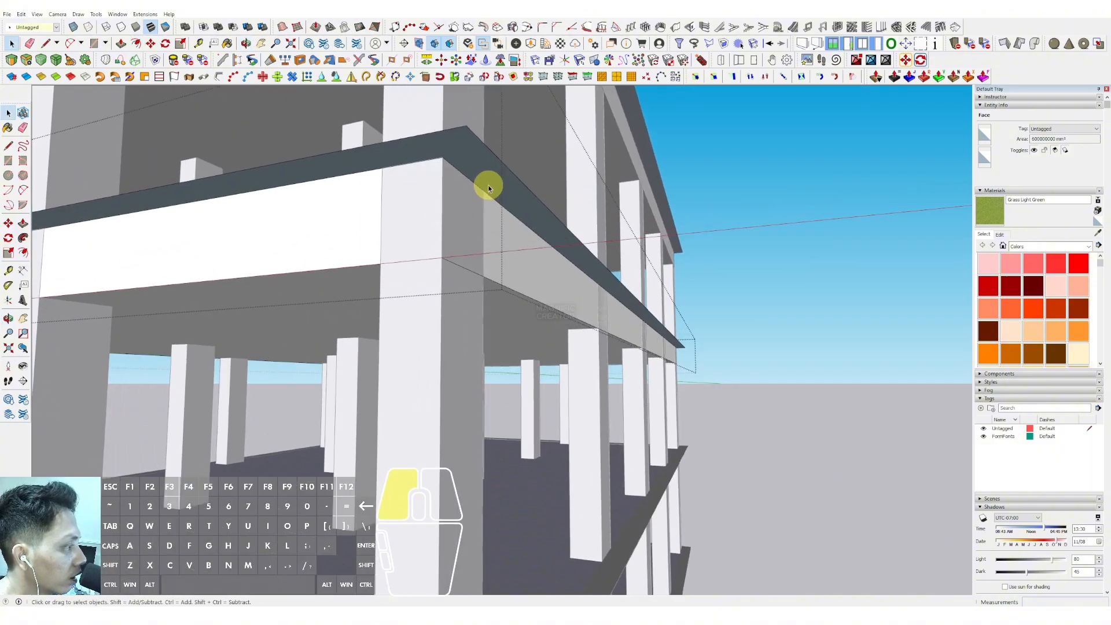
click(476, 169)
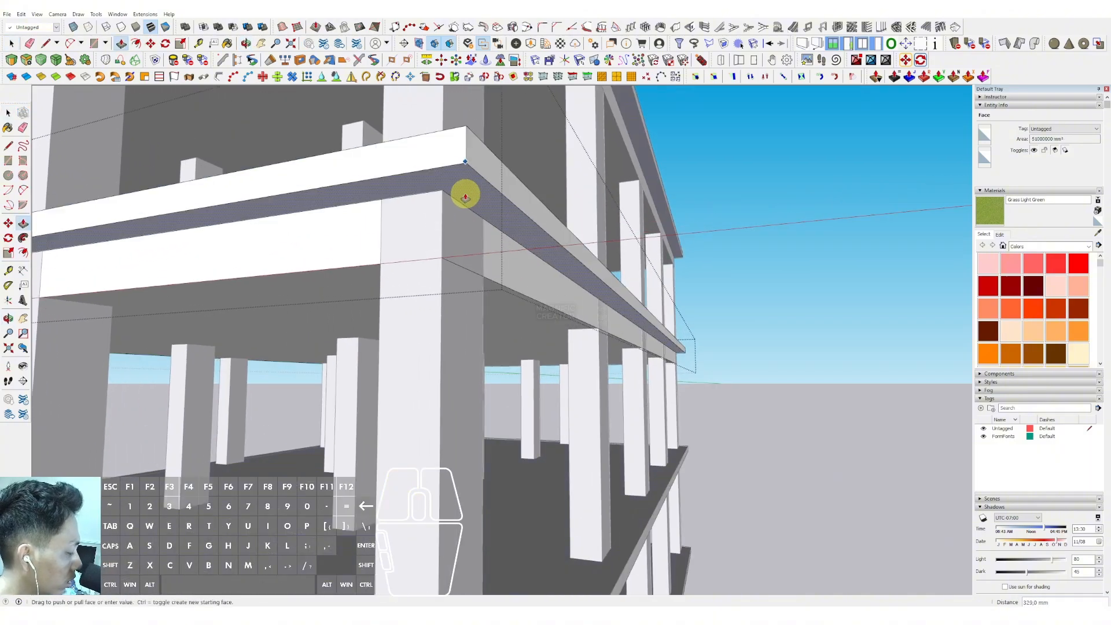
key(Return)
key(space)
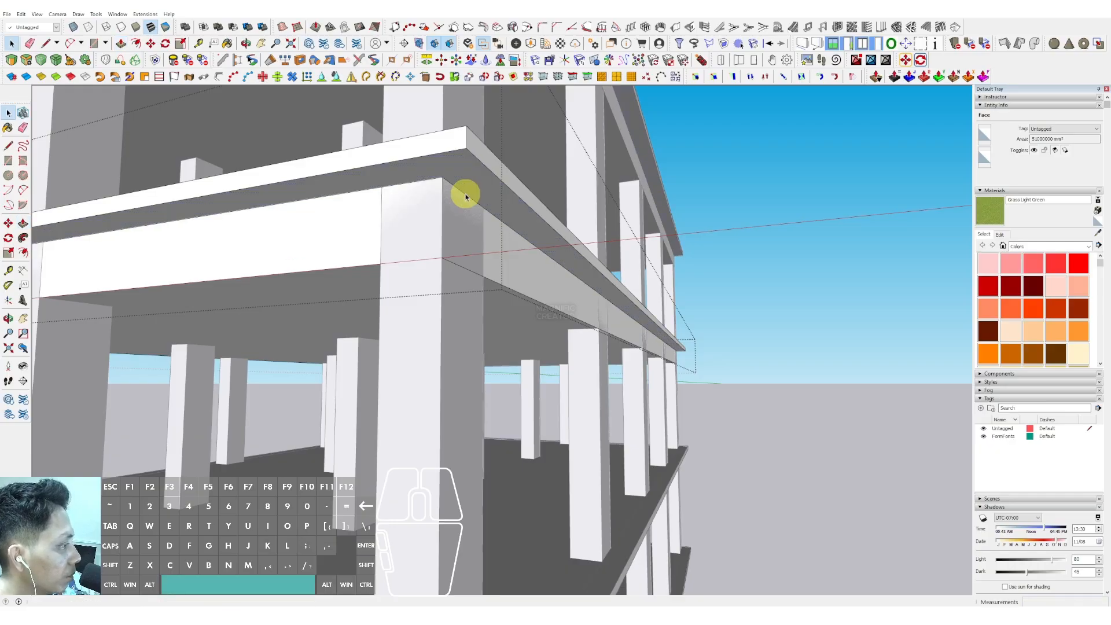
- Orbit around the building to inspect the floors, columns and beams
scroll(500, 236, down, 6)
click(682, 212)
scroll(496, 230, down, 5)
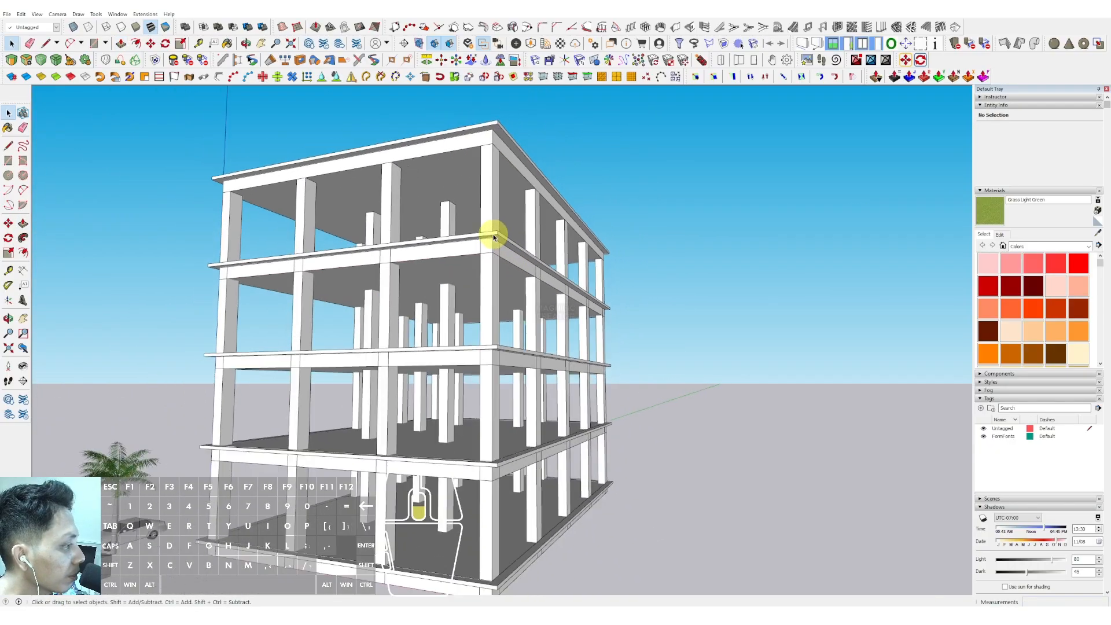
middle_drag(495, 231, 390, 376)
scroll(390, 411, up, 6)
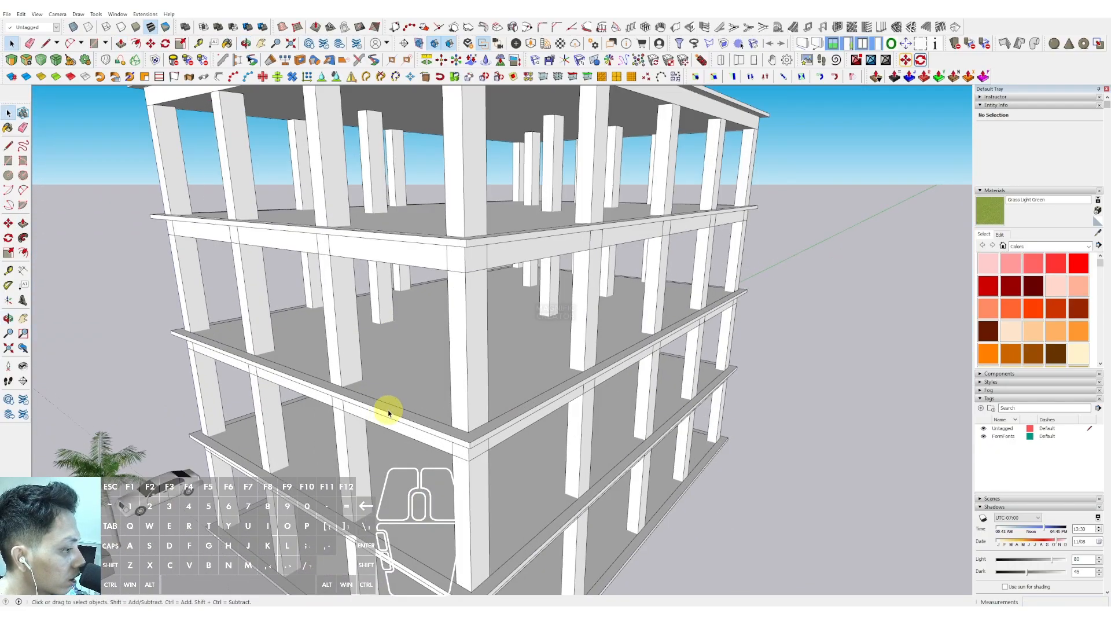
scroll(453, 359, down, 6)
middle_drag(446, 345, 426, 218)
scroll(453, 332, up, 2)
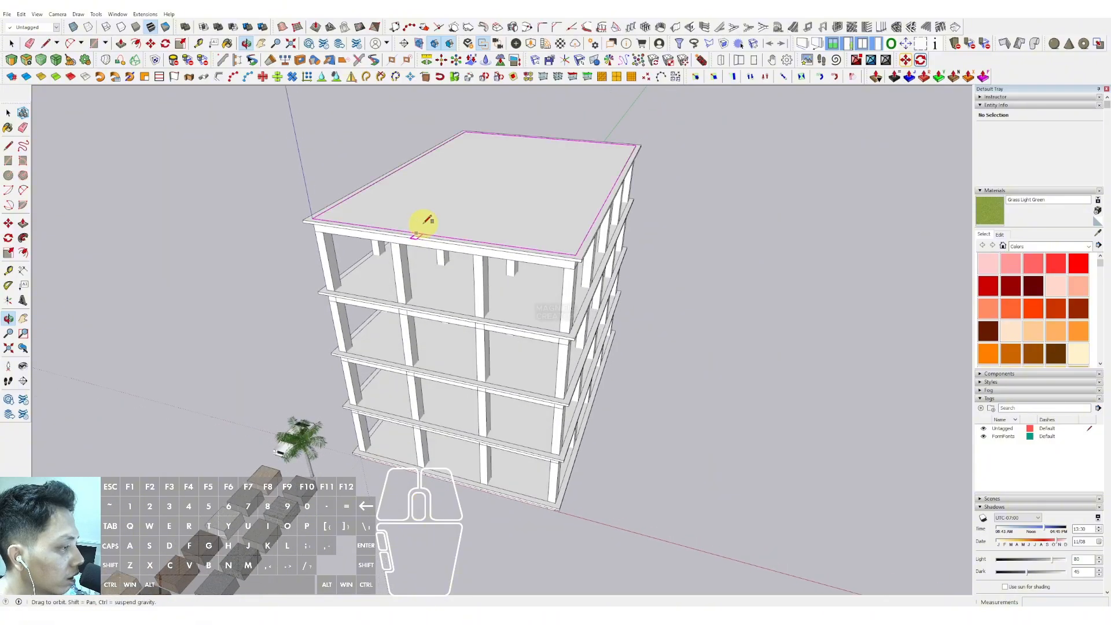
- Draw a rectangle over the outline of the top slab
key(r)
scroll(301, 222, up, 3)
scroll(543, 182, down, 2)
middle_drag(543, 182, 347, 278)
scroll(569, 209, up, 3)
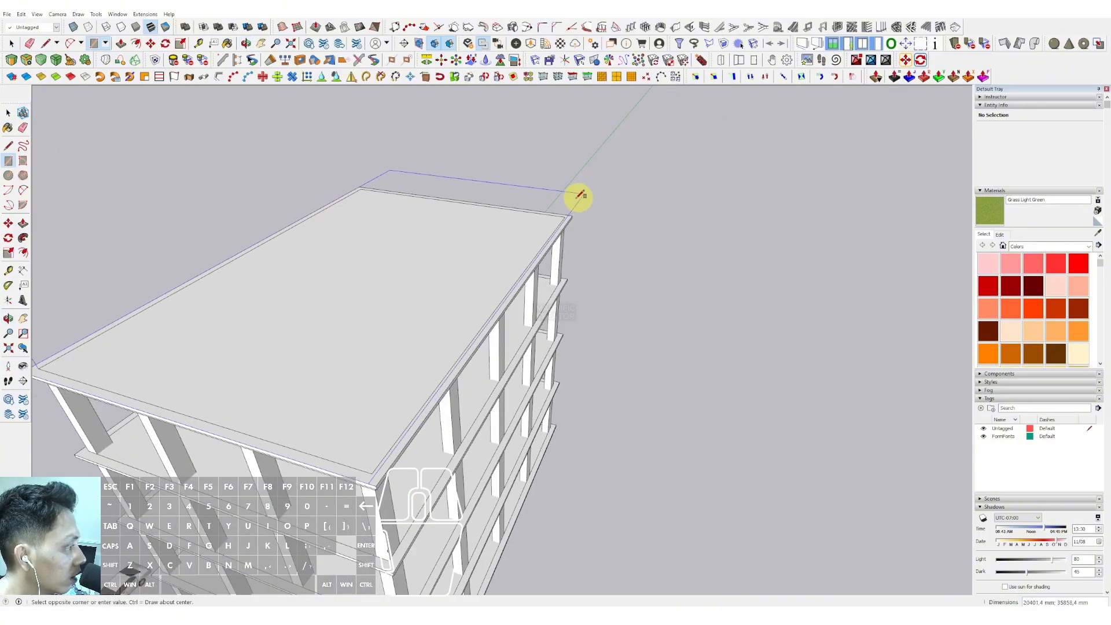
key(space)
- Push/pull the rectangle down over the upper floors to form a solid block
scroll(537, 237, down, 4)
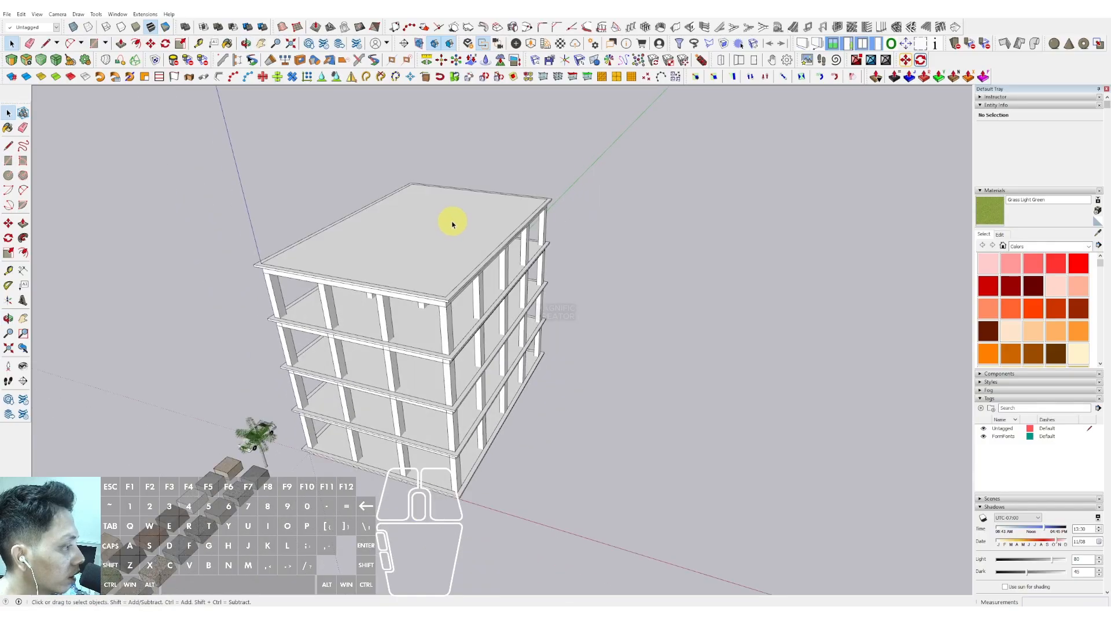
double_click(452, 225)
scroll(446, 283, up, 5)
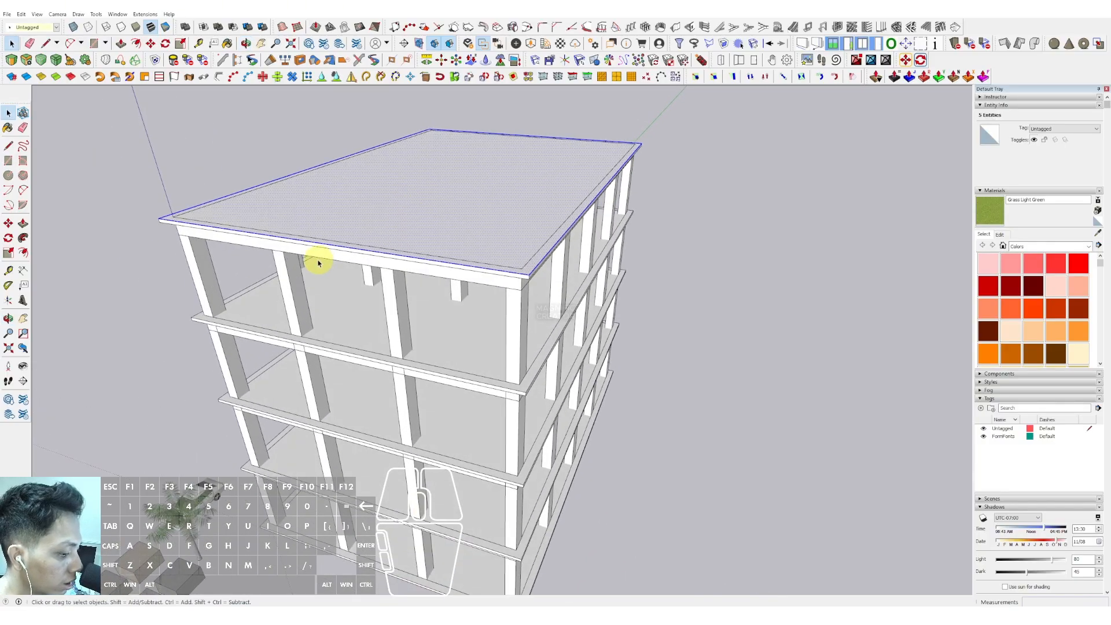
click(308, 242)
middle_drag(331, 324, 353, 150)
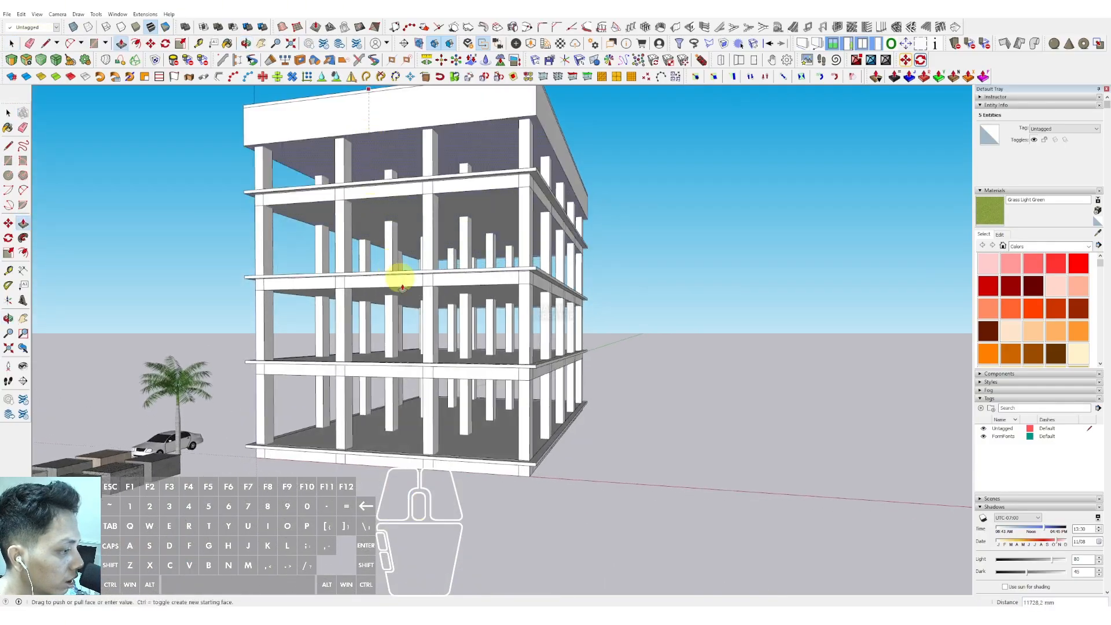
scroll(539, 373, up, 2)
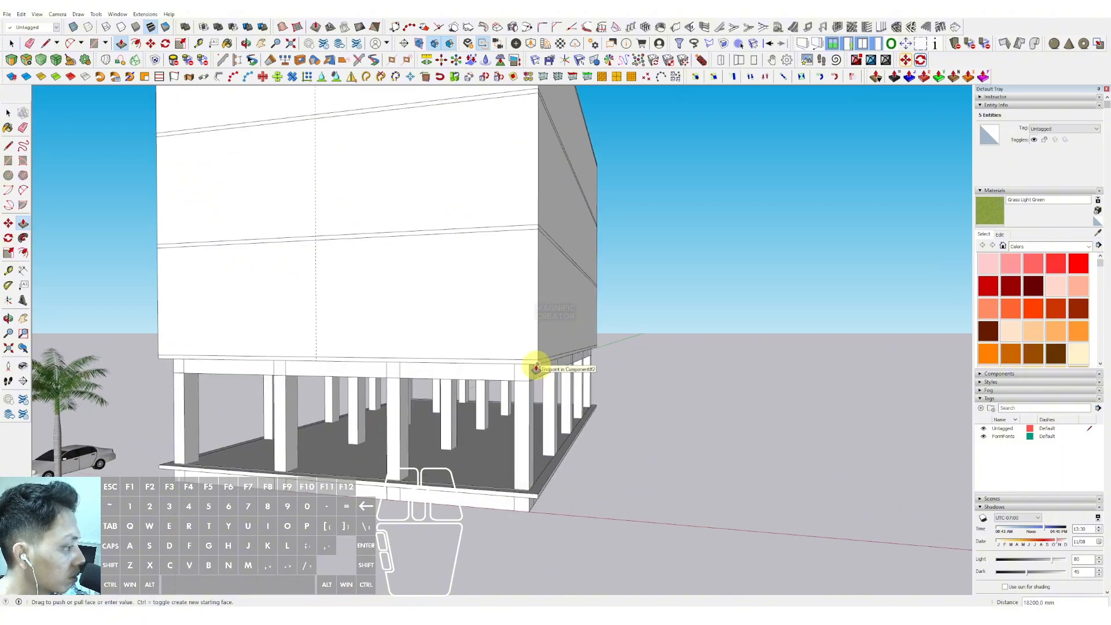
key(space)
- Orbit around the block to inspect it
scroll(537, 359, down, 2)
scroll(491, 239, down, 1)
middle_drag(490, 239, 490, 290)
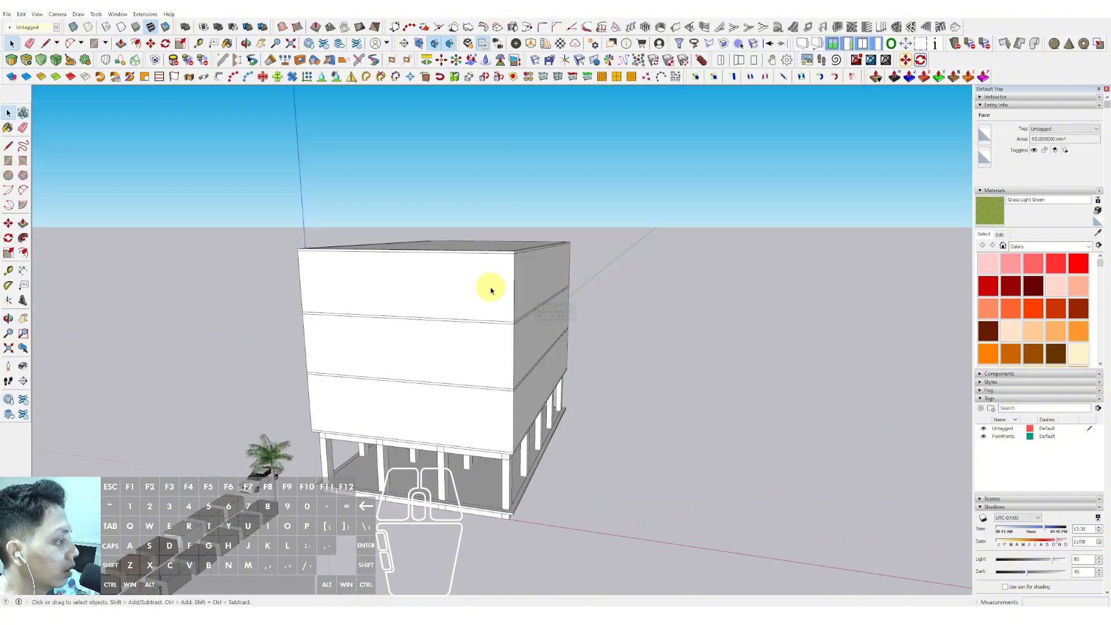
scroll(490, 289, up, 1)
middle_drag(386, 361, 363, 223)
scroll(394, 343, up, 1)
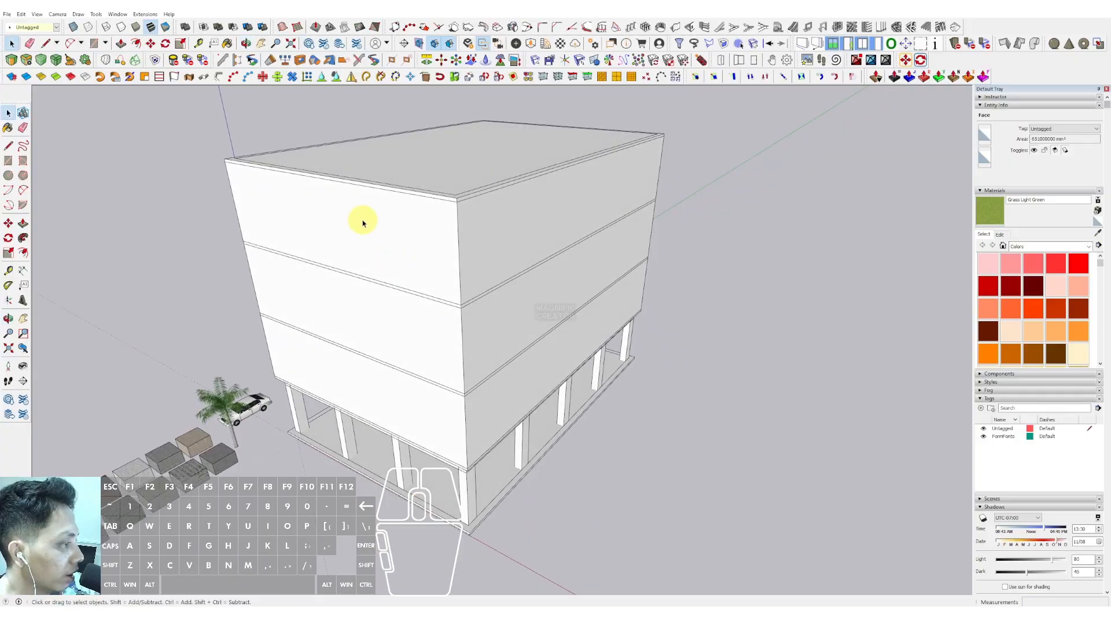
- Open the block for editing and delete selected faces from it
right_click(365, 212)
click(409, 285)
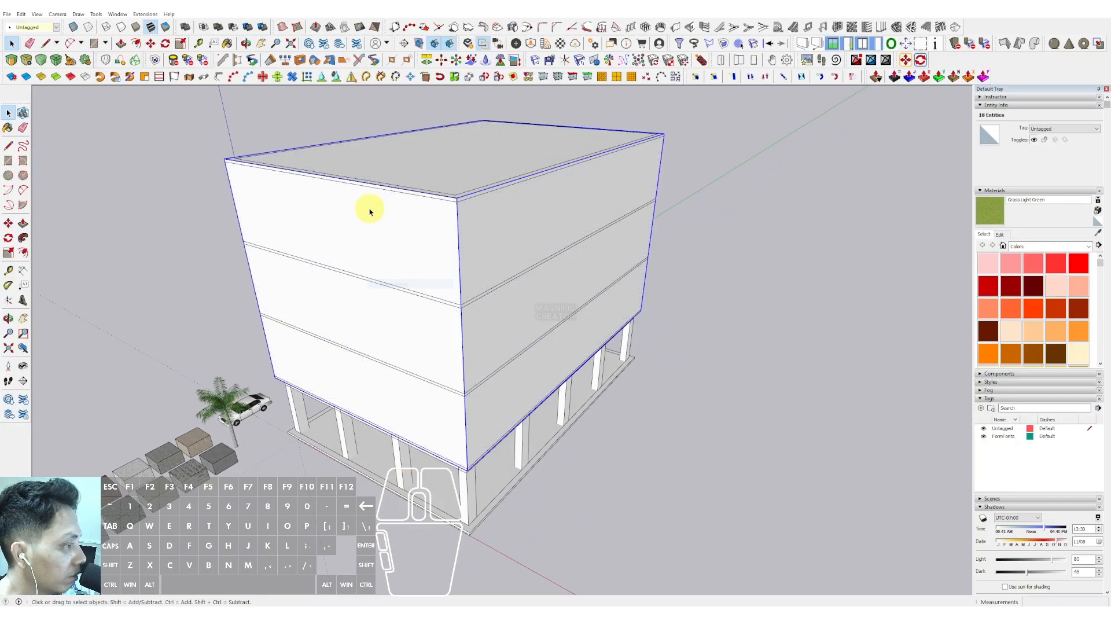
double_click(370, 211)
middle_drag(369, 212, 384, 260)
key(h)
click(422, 180)
key(Delete)
middle_drag(422, 179, 434, 257)
click(484, 301)
key(Delete)
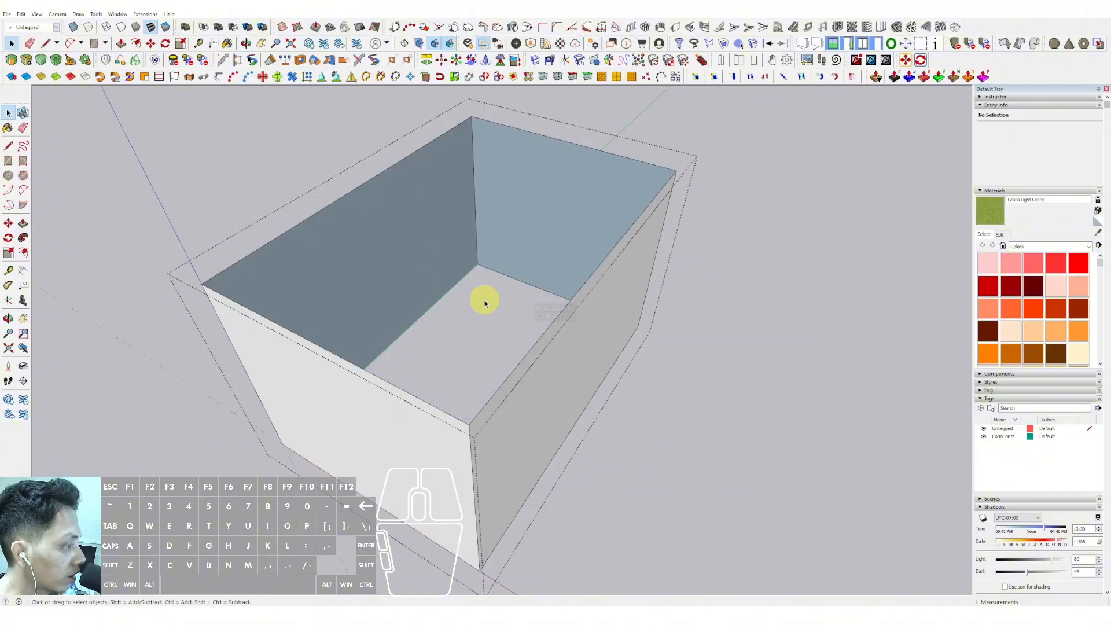
- Orbit around the inside of the block to inspect its faces
scroll(499, 209, down, 3)
middle_drag(499, 285, 507, 315)
middle_drag(384, 358, 608, 280)
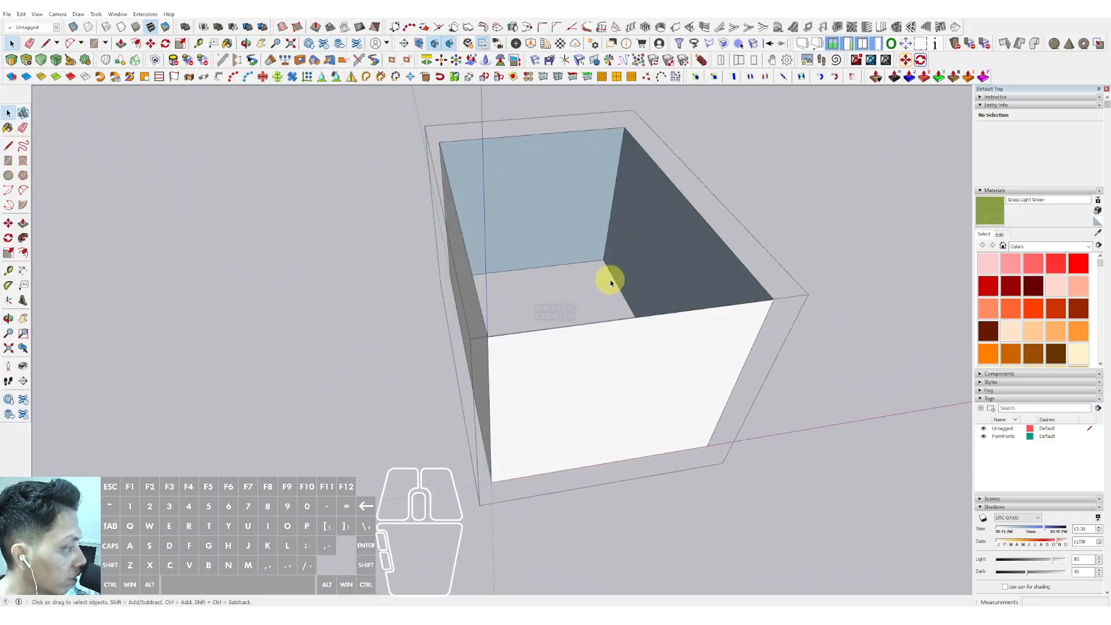
click(528, 193)
middle_drag(563, 240, 425, 262)
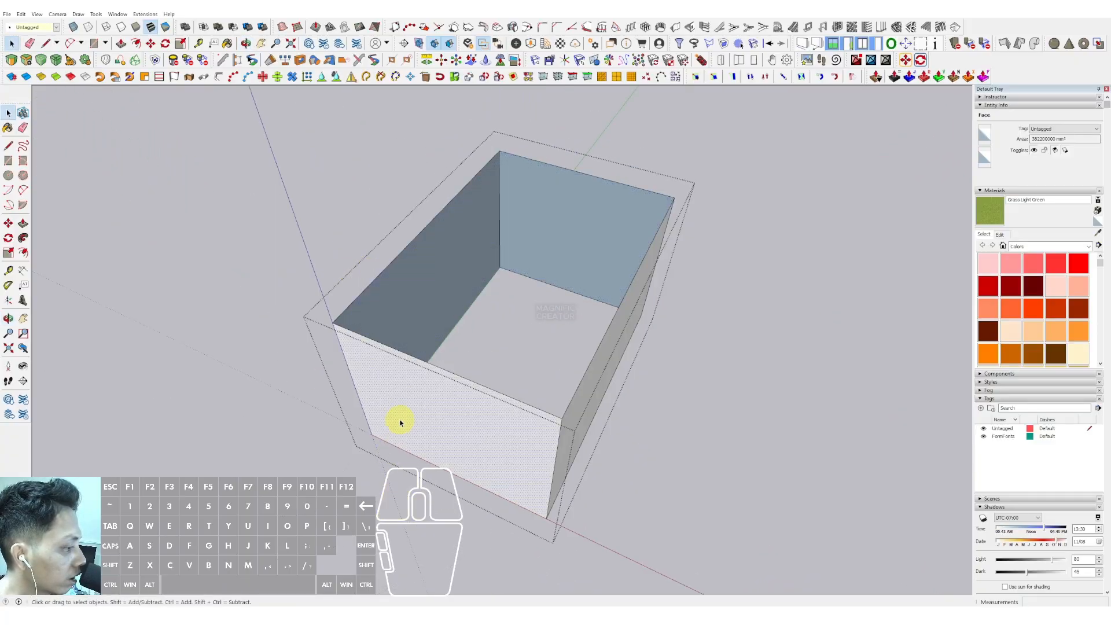
middle_drag(400, 421, 437, 256)
scroll(494, 314, down, 3)
click(709, 229)
- Explode the block's group
click(449, 241)
scroll(449, 241, up, 3)
right_click(454, 231)
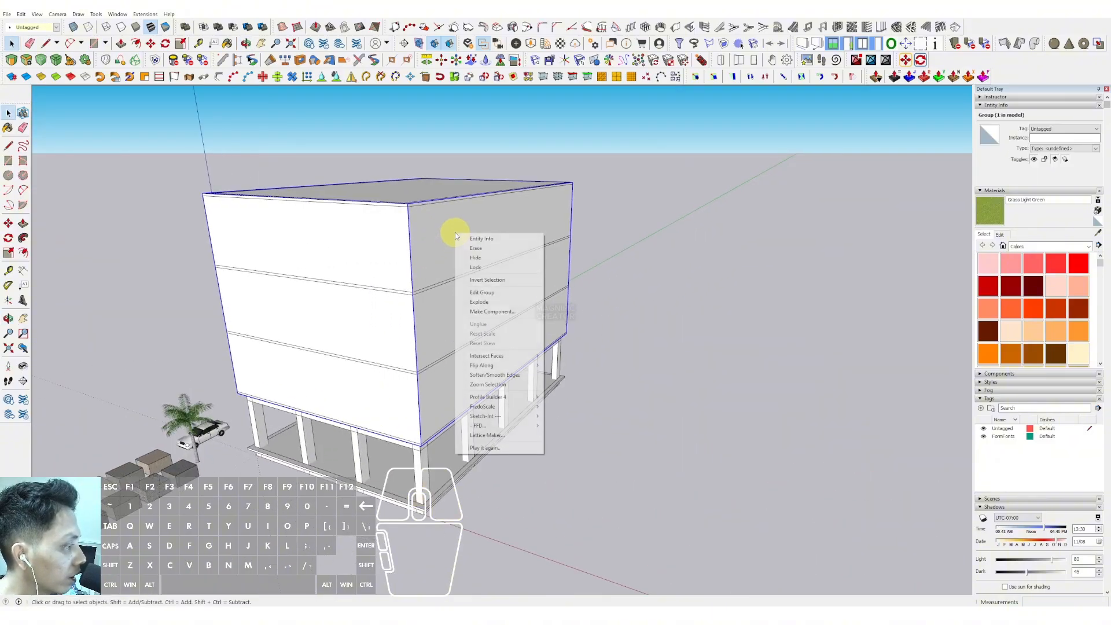
click(479, 301)
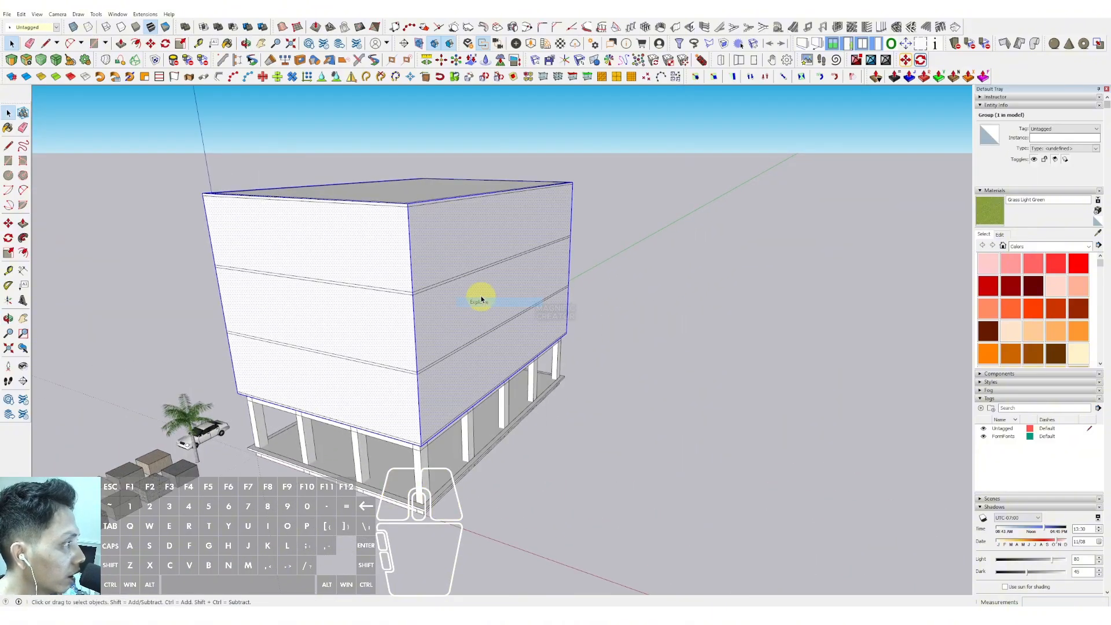
- Try to apply a lattice with a White frame and Glass panes to the block's side face
click(475, 239)
middle_drag(433, 243, 407, 231)
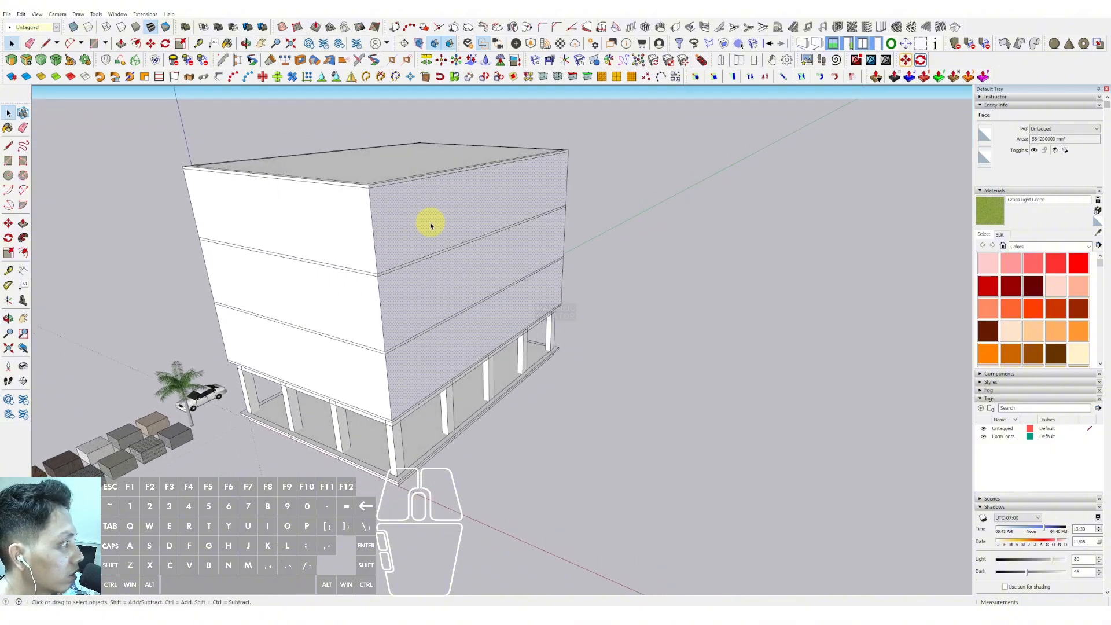
scroll(430, 226, up, 2)
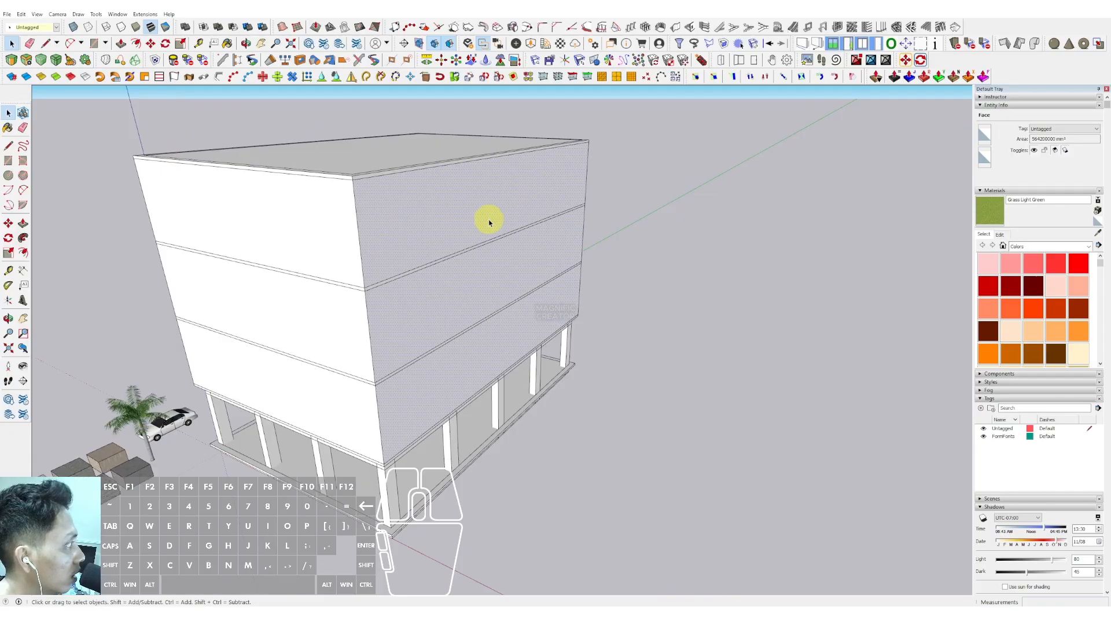
middle_drag(489, 222, 535, 223)
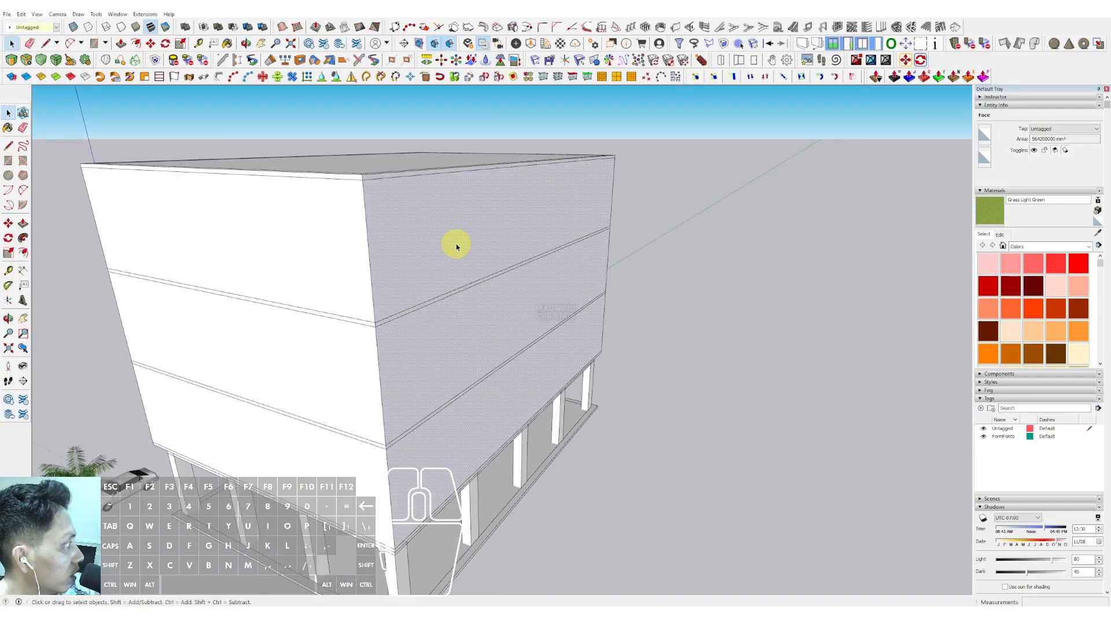
mouse_move(438, 250)
middle_down()
mouse_move(461, 231)
mouse_move(450, 240)
middle_up()
click(139, 15)
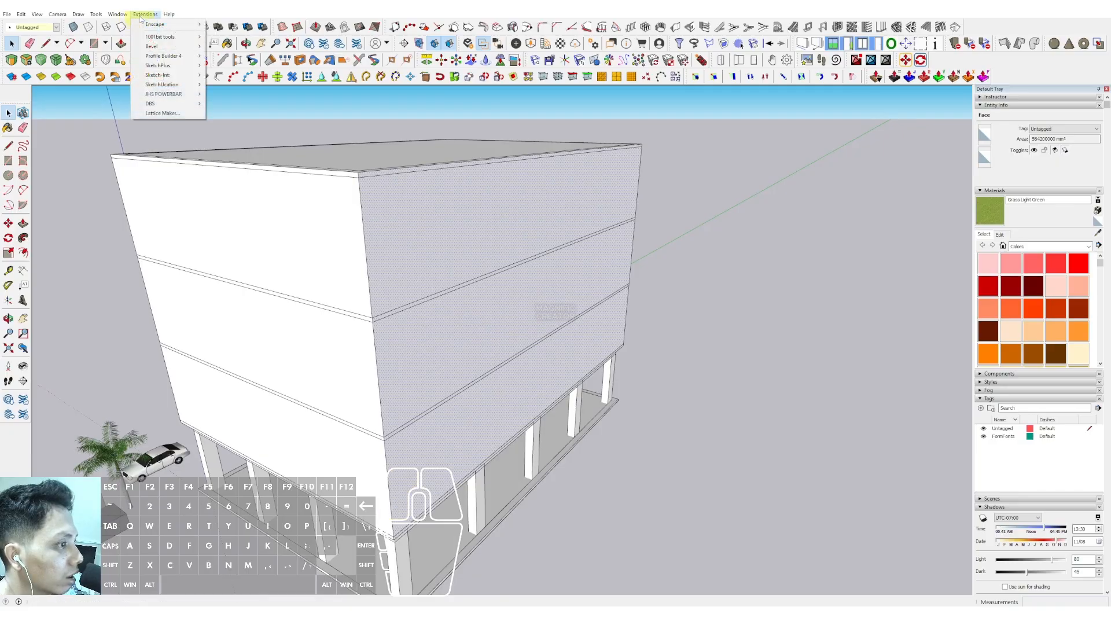
click(165, 113)
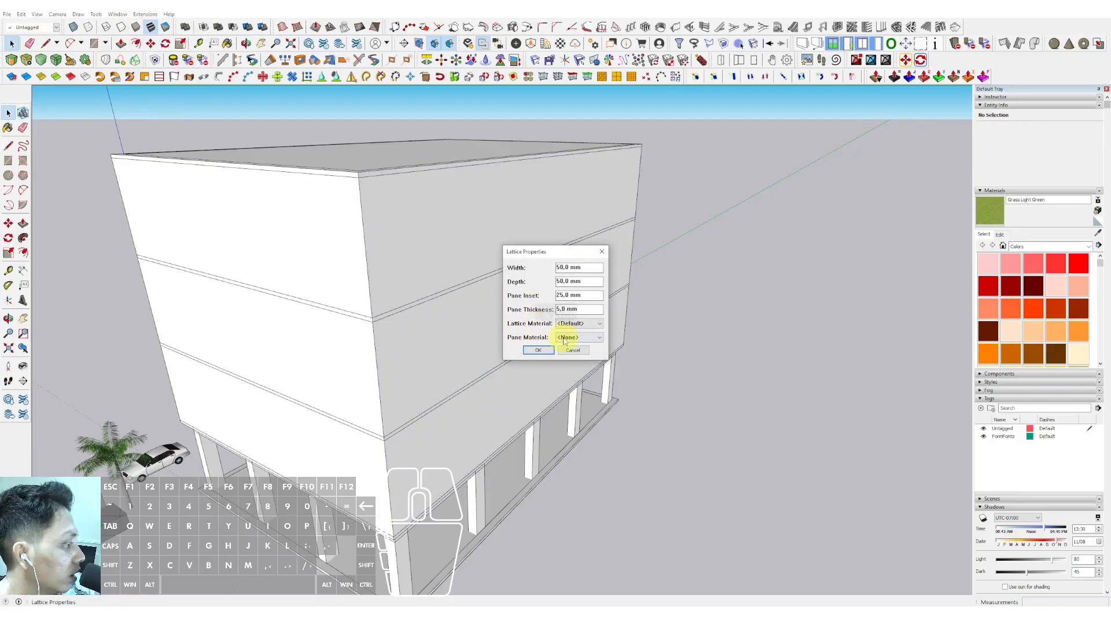
click(565, 339)
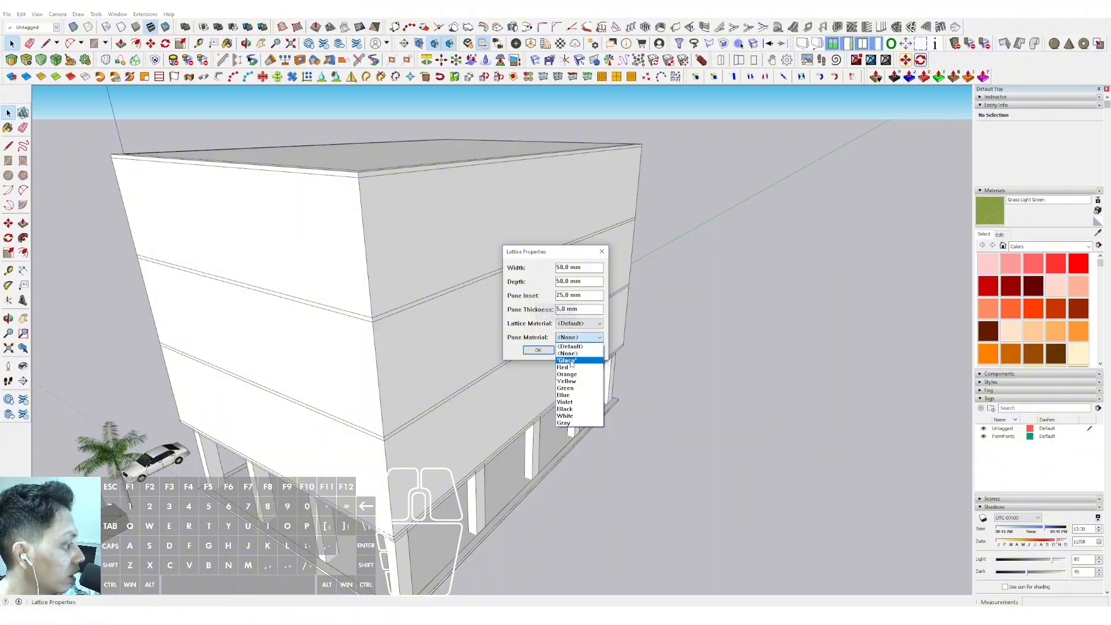
click(569, 361)
click(574, 325)
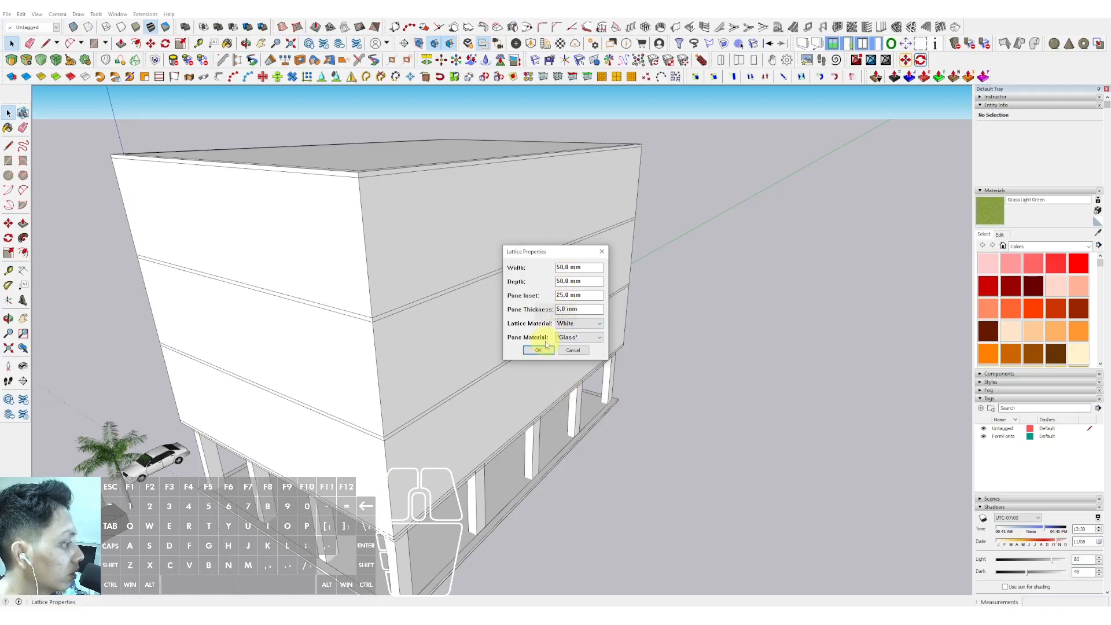
click(577, 353)
- Copy the block's near vertical corner edge to the far corner of its side face
scroll(451, 238, down, 1)
middle_drag(438, 230, 417, 253)
click(405, 246)
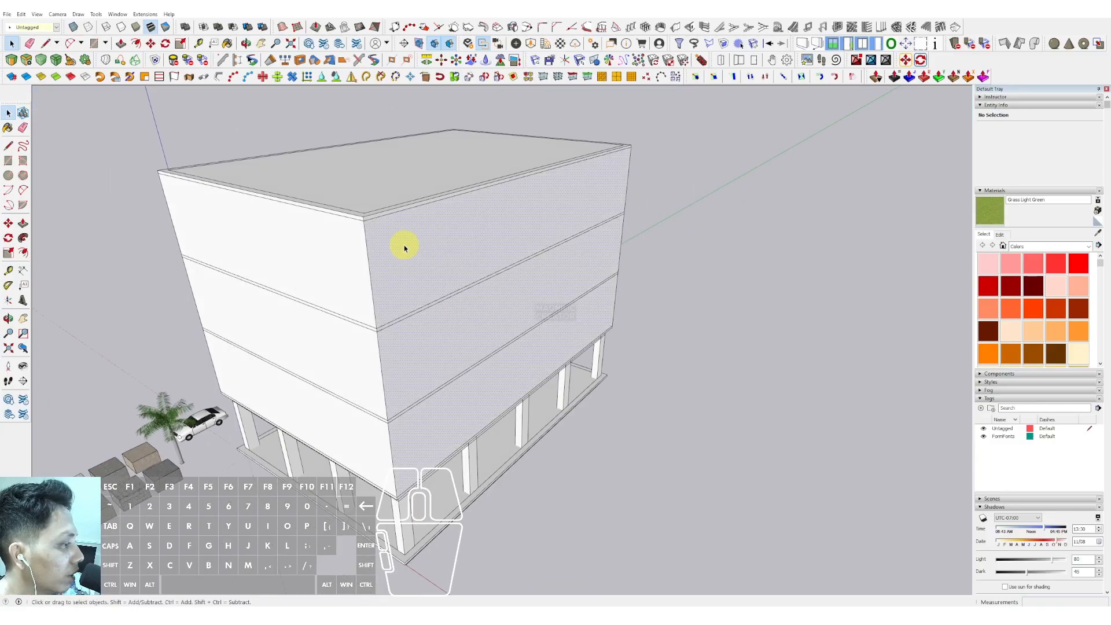
click(366, 249)
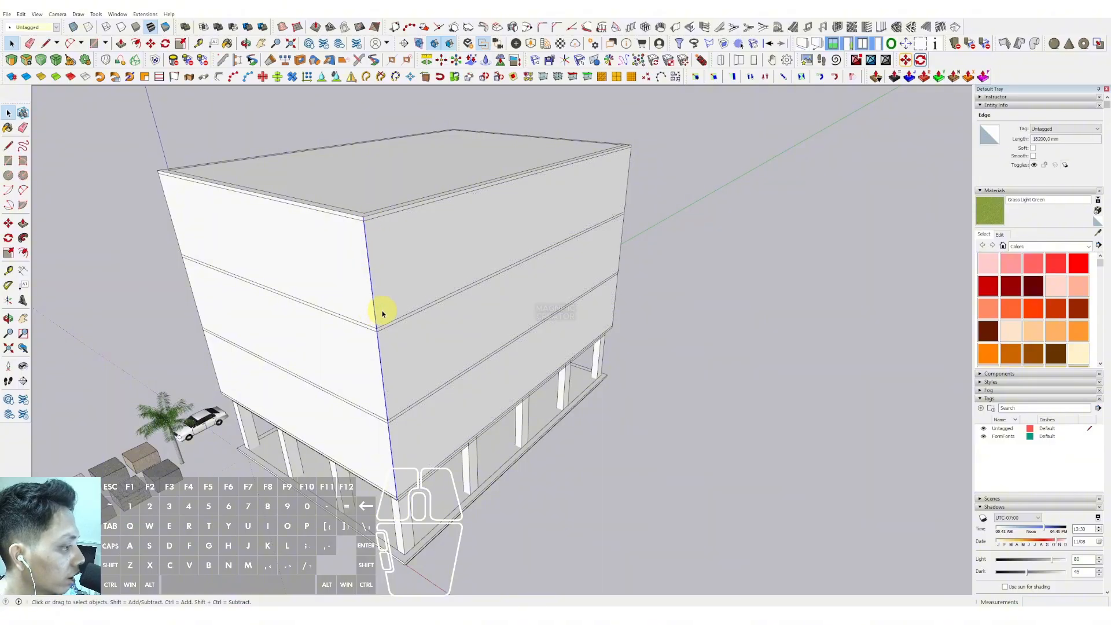
middle_drag(384, 310, 356, 290)
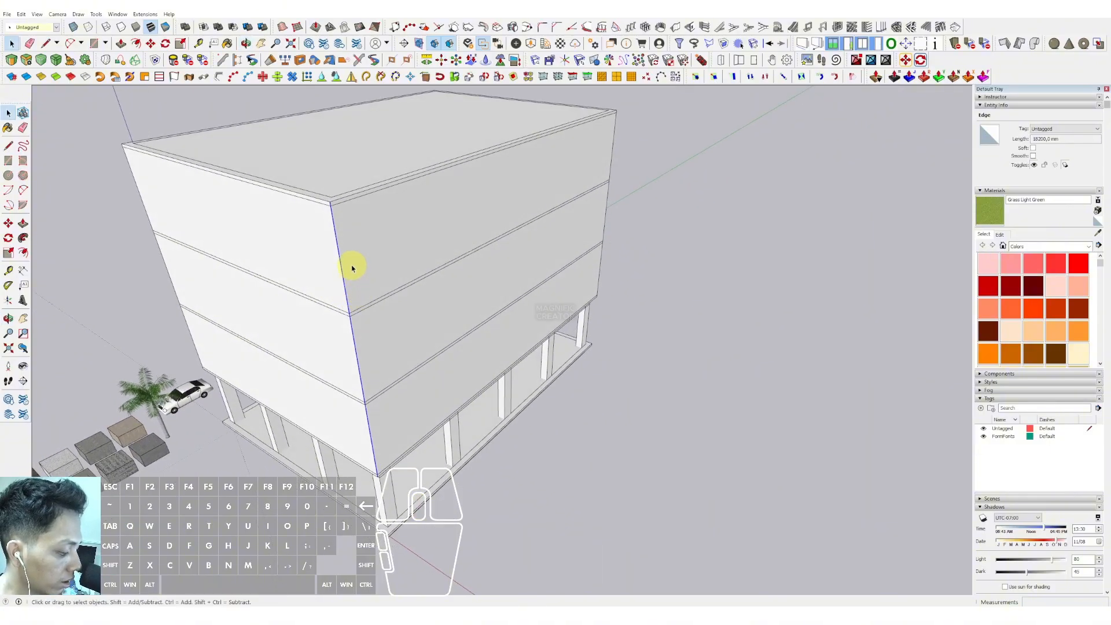
key(m)
key(ctrl)
click(336, 232)
shift+middle_drag(462, 191, 362, 260)
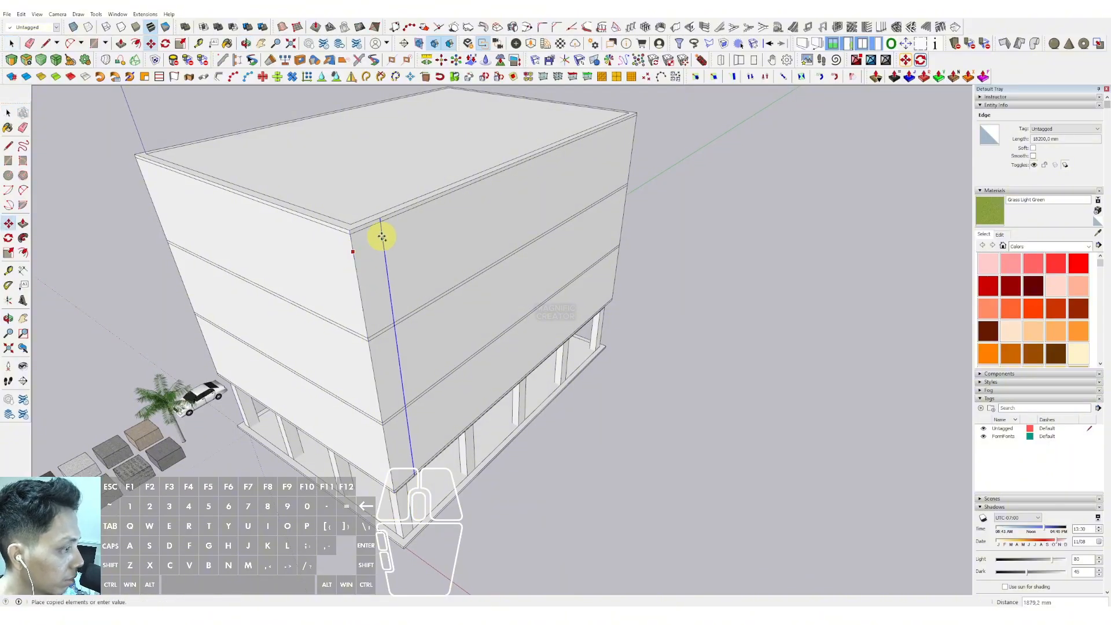
key(shift)
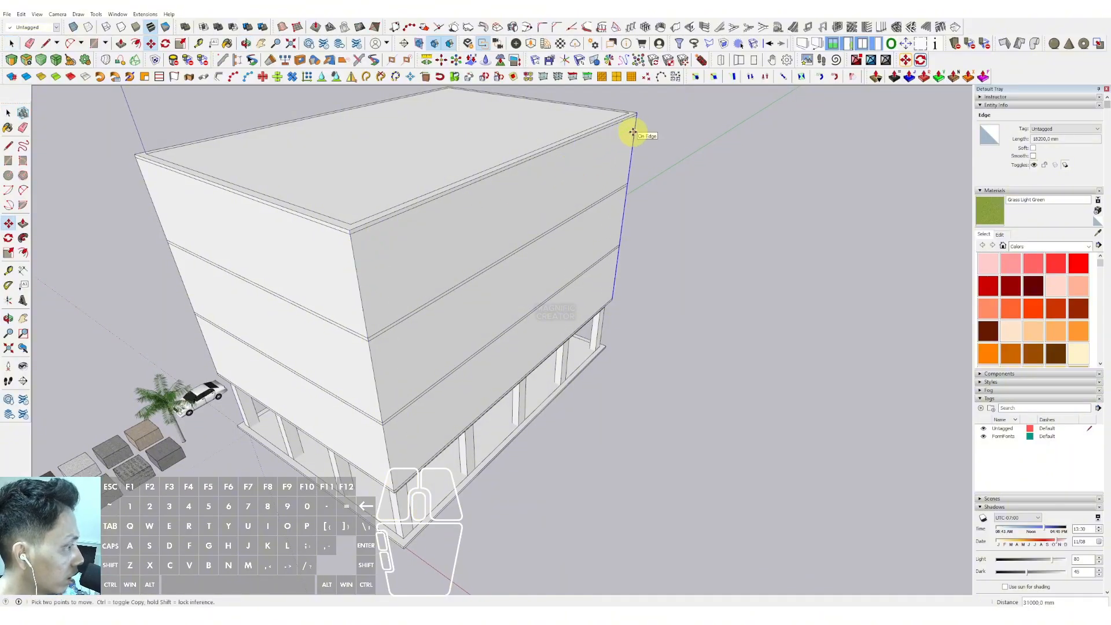
key(space)
- Select the roof's inner outline edges and move them down 1500 mm to form a parapet
scroll(492, 213, down, 1)
triple_click(439, 235)
middle_drag(450, 250, 463, 223)
click(460, 181)
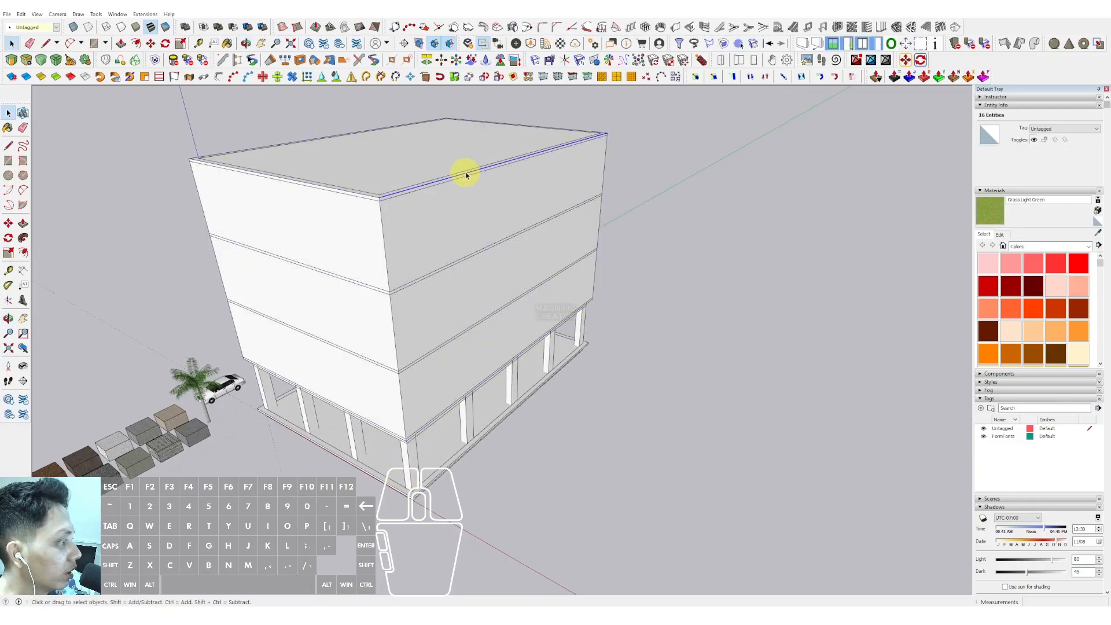
shift+click(538, 127)
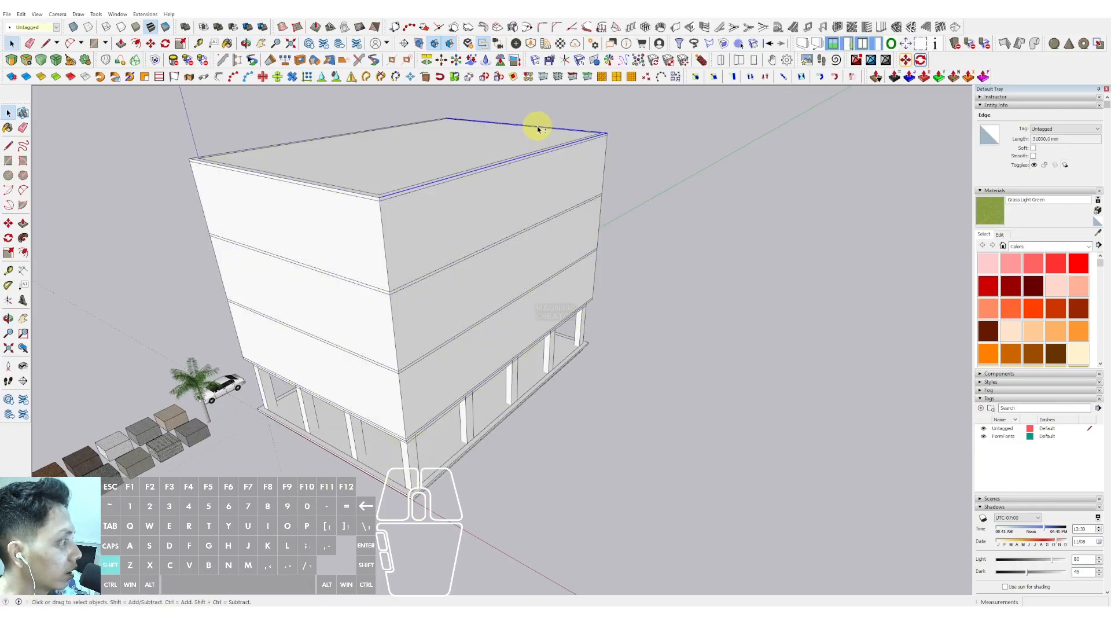
shift+click(205, 163)
middle_drag(287, 205, 302, 250)
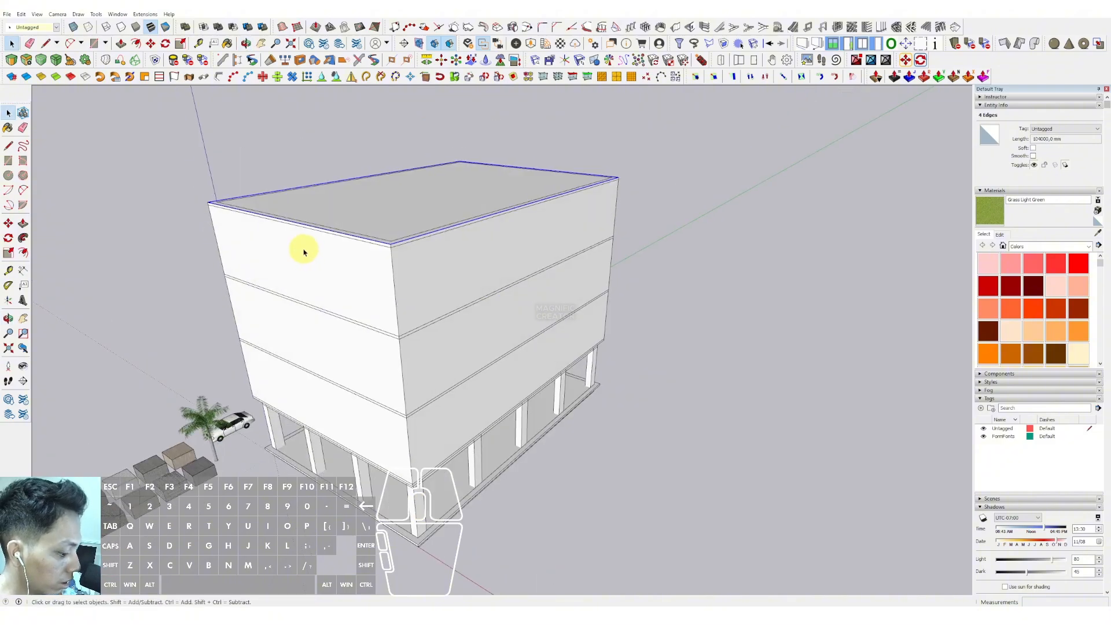
scroll(303, 250, up, 1)
key(m)
click(267, 211)
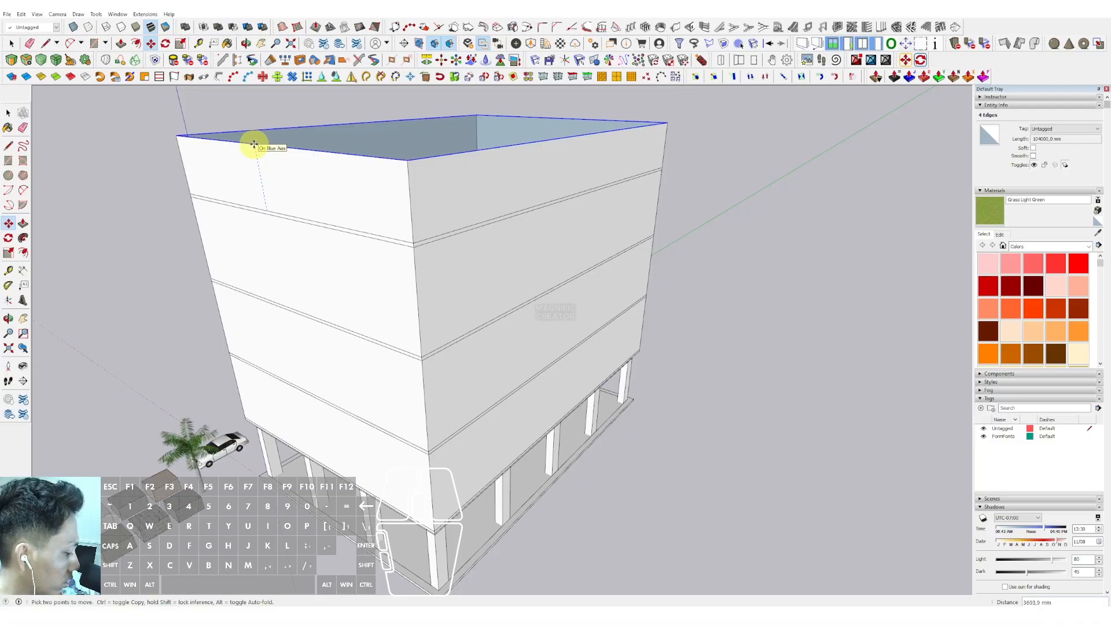
text(1500)
key(Return)
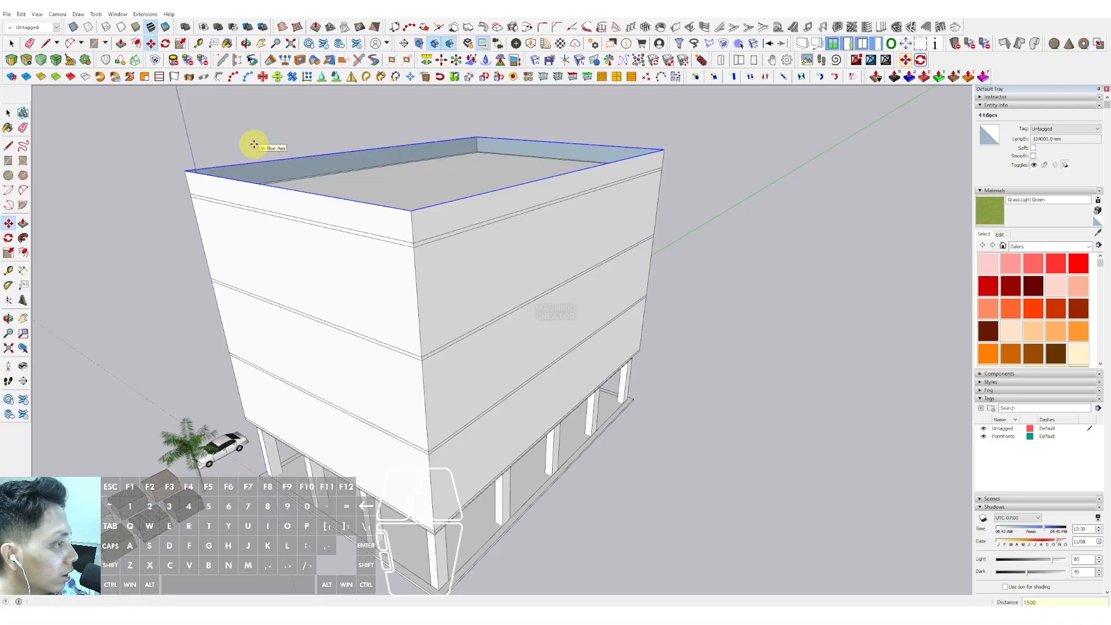
- Copy the vertical corner edge to the side face's far corner and divide the span into 9 equal copies
middle_drag(253, 144, 416, 234)
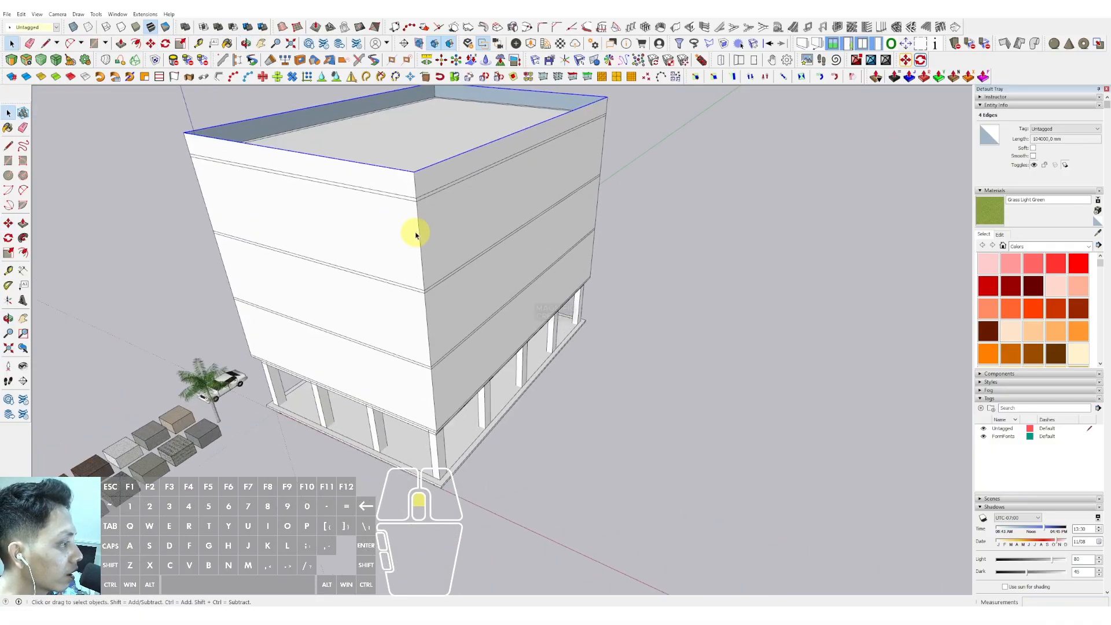
click(418, 214)
scroll(422, 223, up, 5)
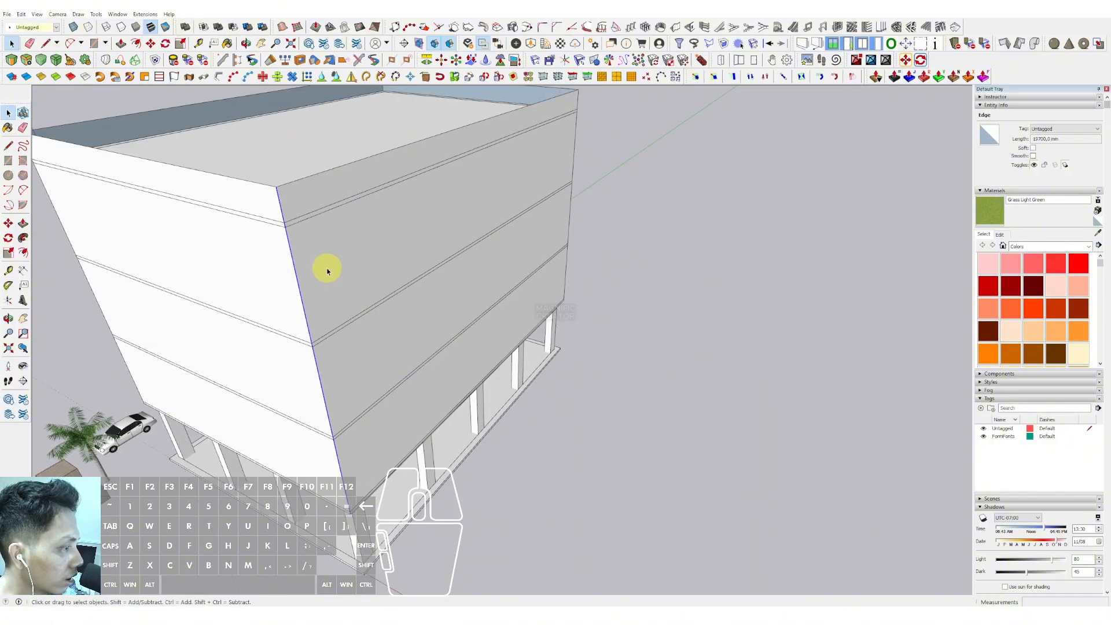
key(m)
key(ctrl)
click(289, 259)
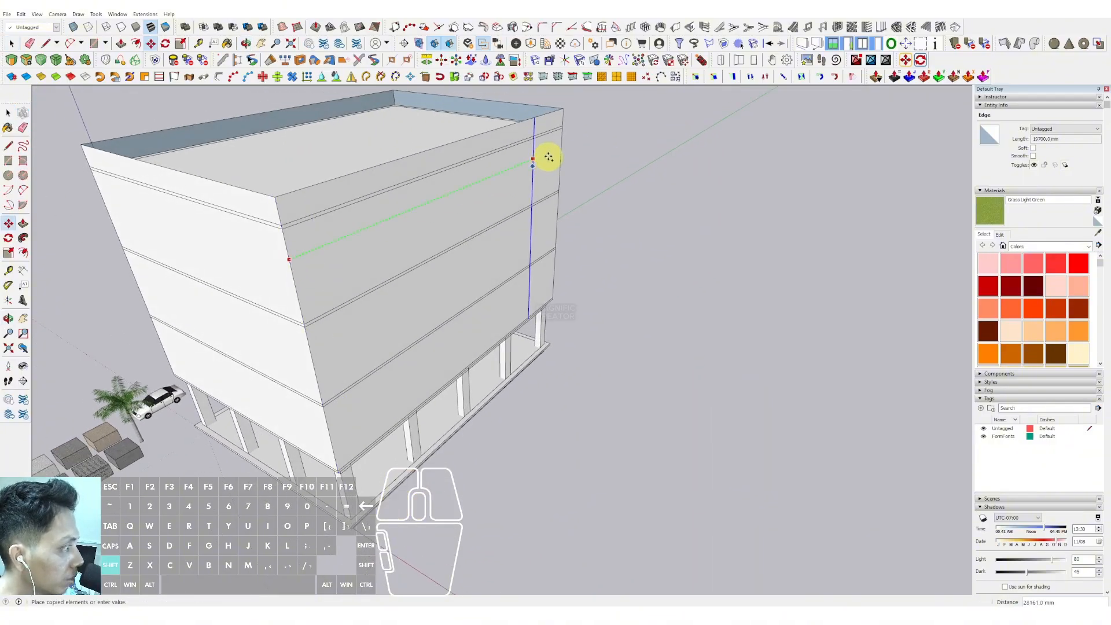
click(558, 149)
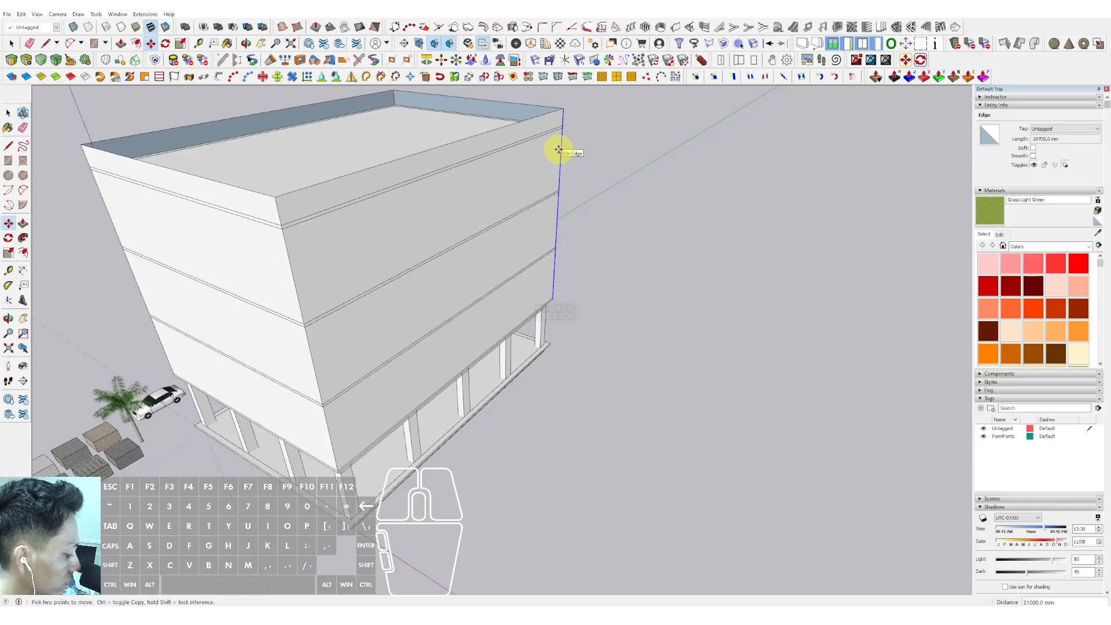
text(9/)
key(Return)
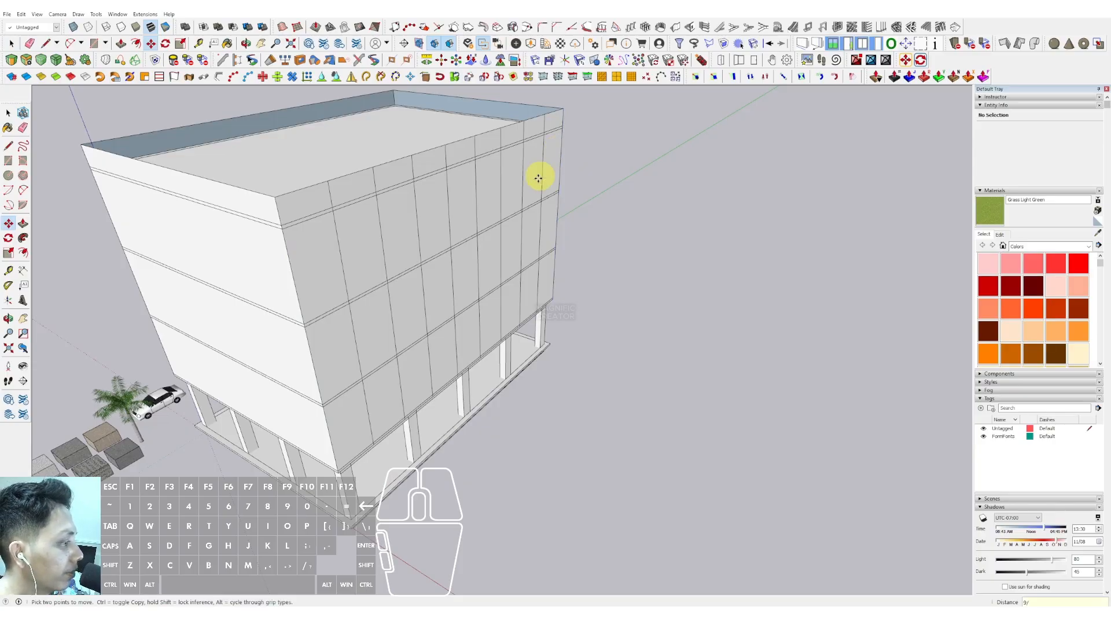
- Copy the side face's bottom edges upward as an array of 6 to add horizontal grid lines
key(space)
middle_drag(536, 173, 363, 216)
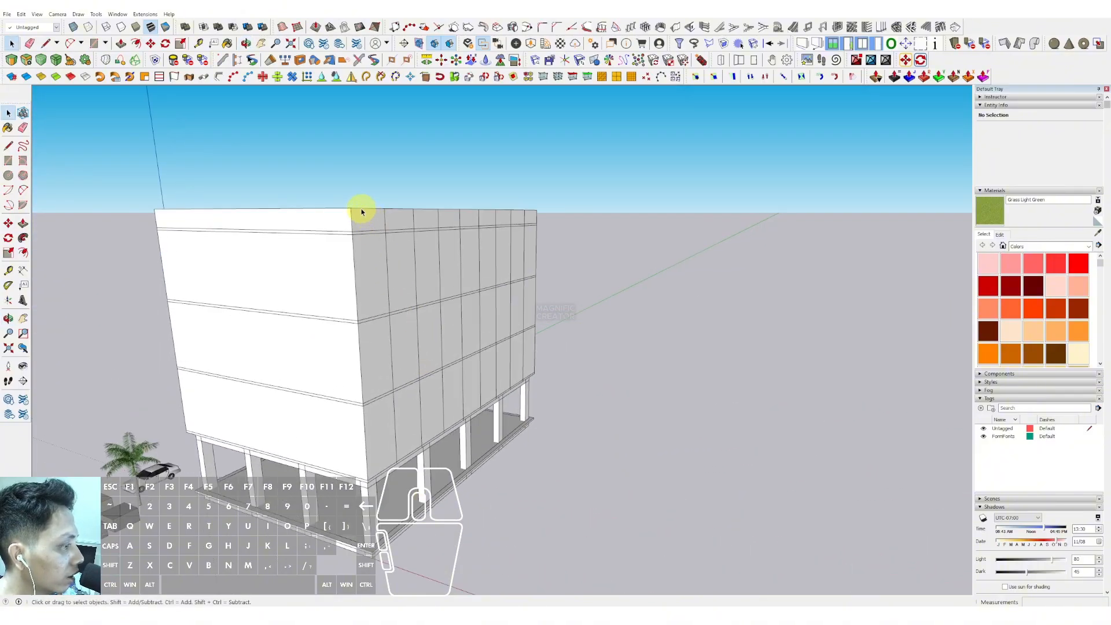
click(377, 213)
middle_drag(570, 365, 463, 174)
drag(464, 174, 520, 253)
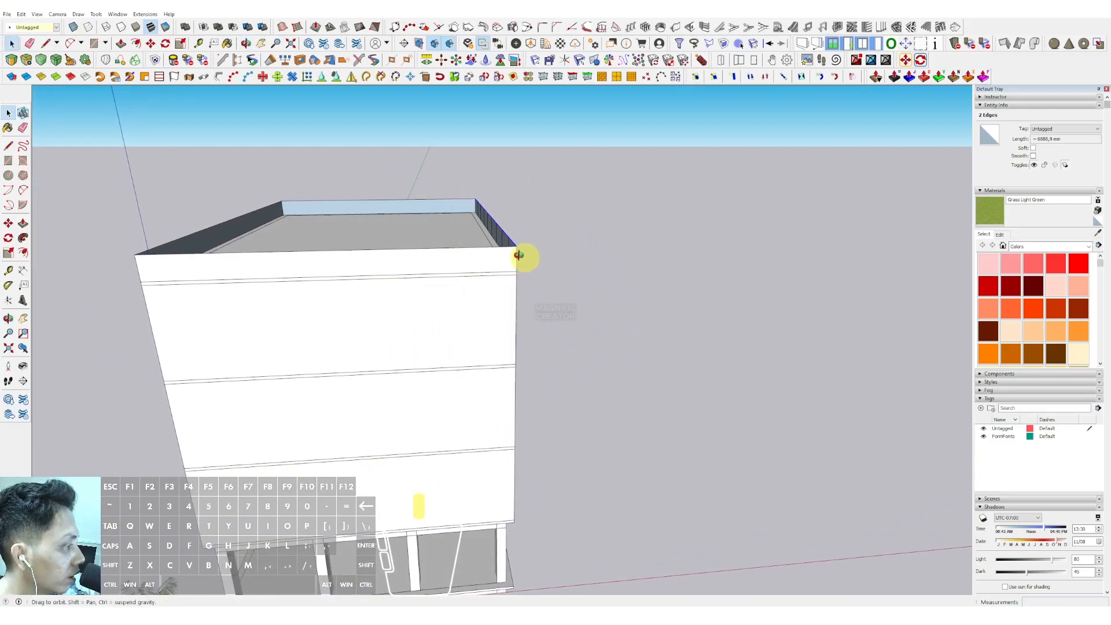
middle_drag(520, 253, 363, 130)
shift+scroll(371, 354, up, 1)
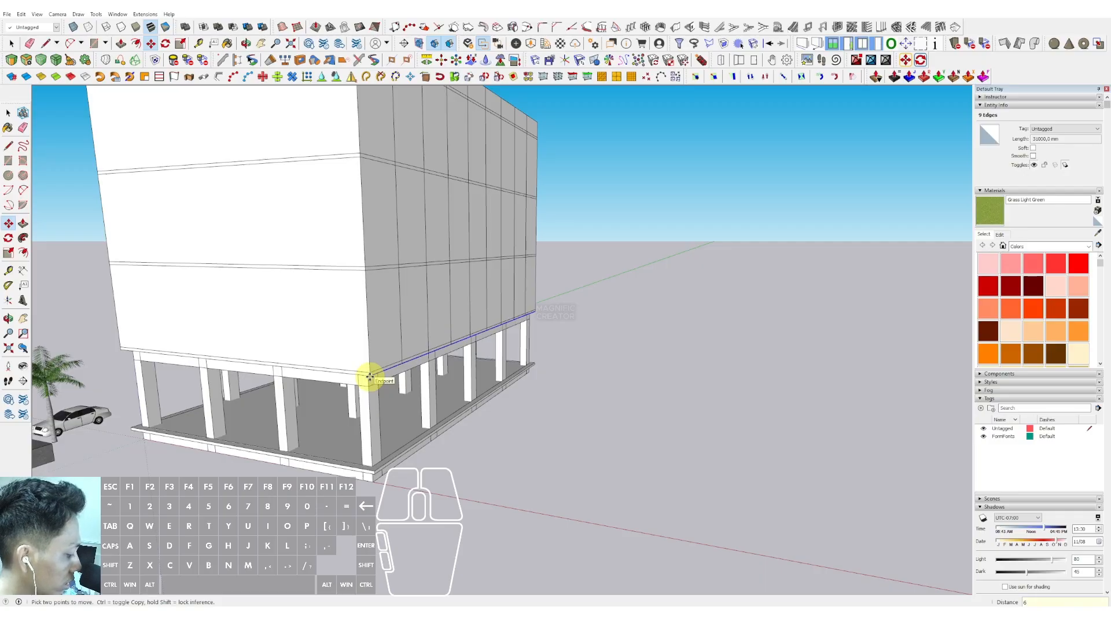
key(Return)
- Copy the side face's upper horizontal edges downward and repeat them 2 times
scroll(399, 312, down, 4)
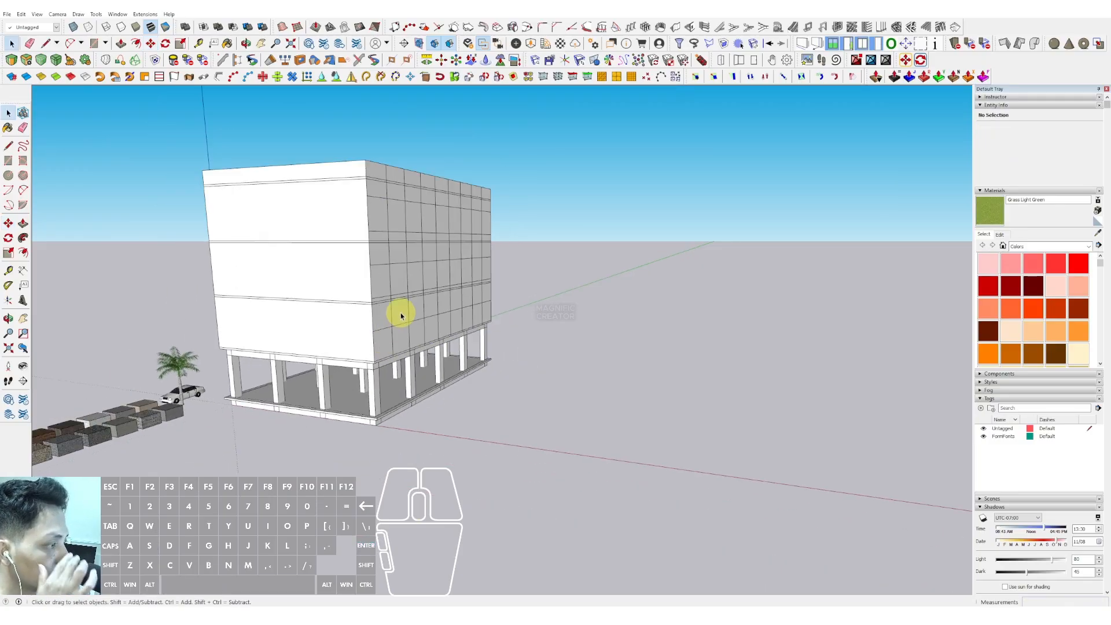
middle_drag(399, 312, 441, 293)
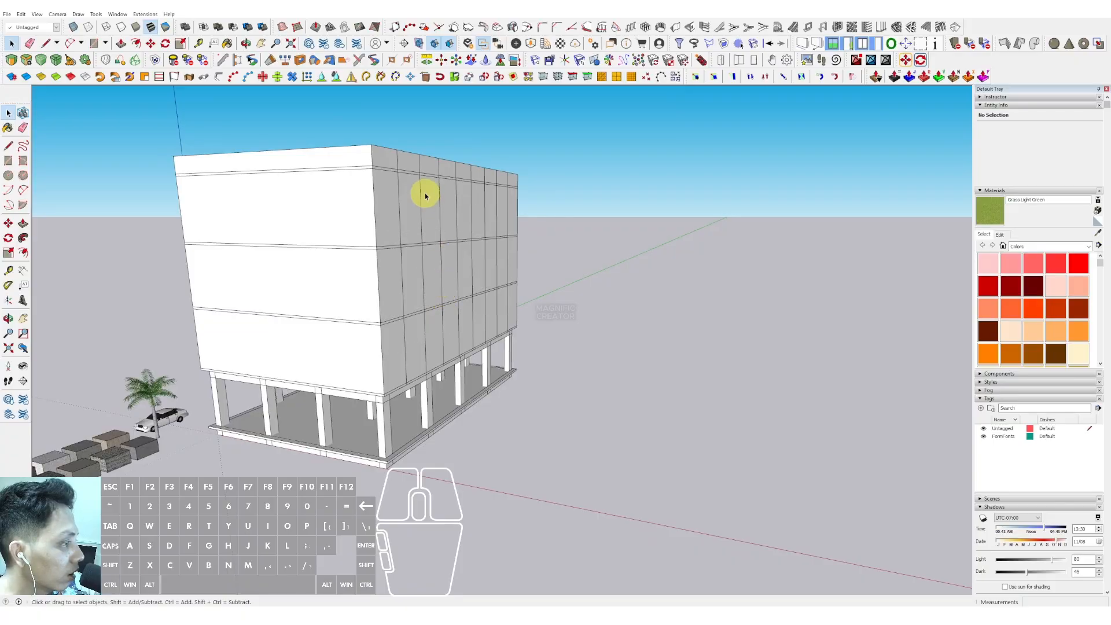
scroll(343, 126, up, 5)
scroll(414, 226, down, 2)
scroll(499, 228, up, 5)
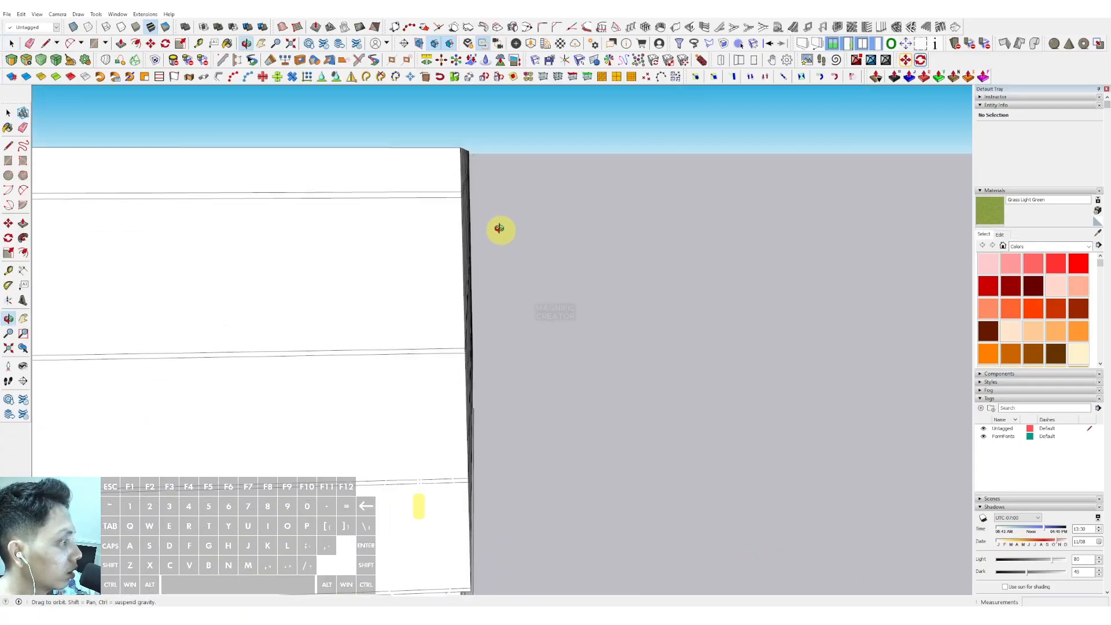
drag(445, 130, 479, 160)
middle_drag(453, 190, 367, 138)
scroll(439, 158, up, 3)
scroll(369, 138, up, 1)
key(m)
key(ctrl)
click(336, 123)
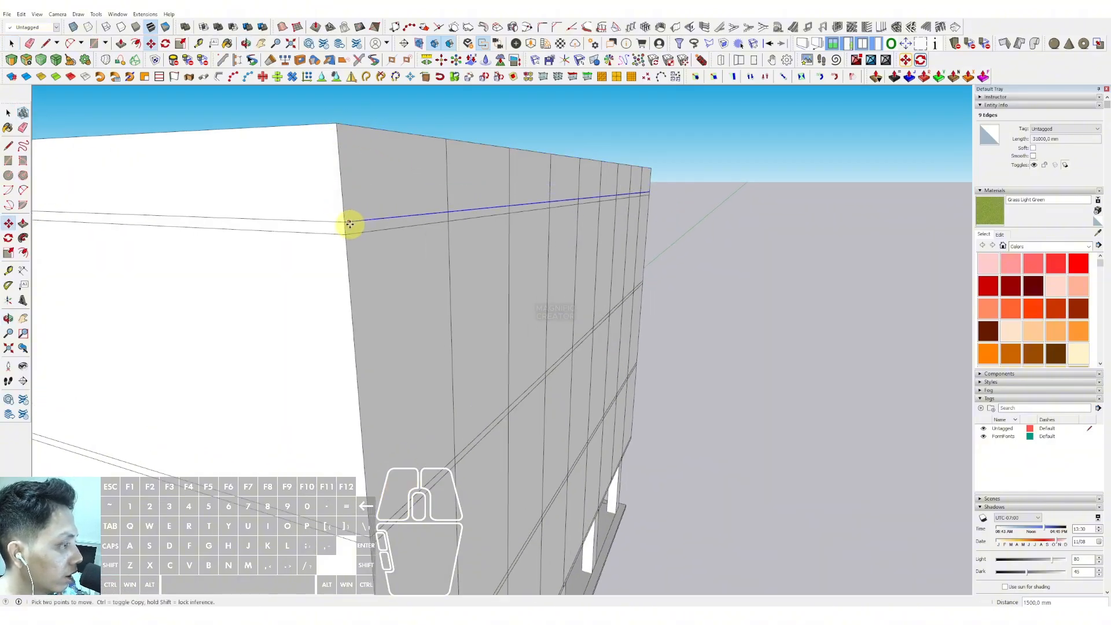
middle_drag(347, 250, 315, 211)
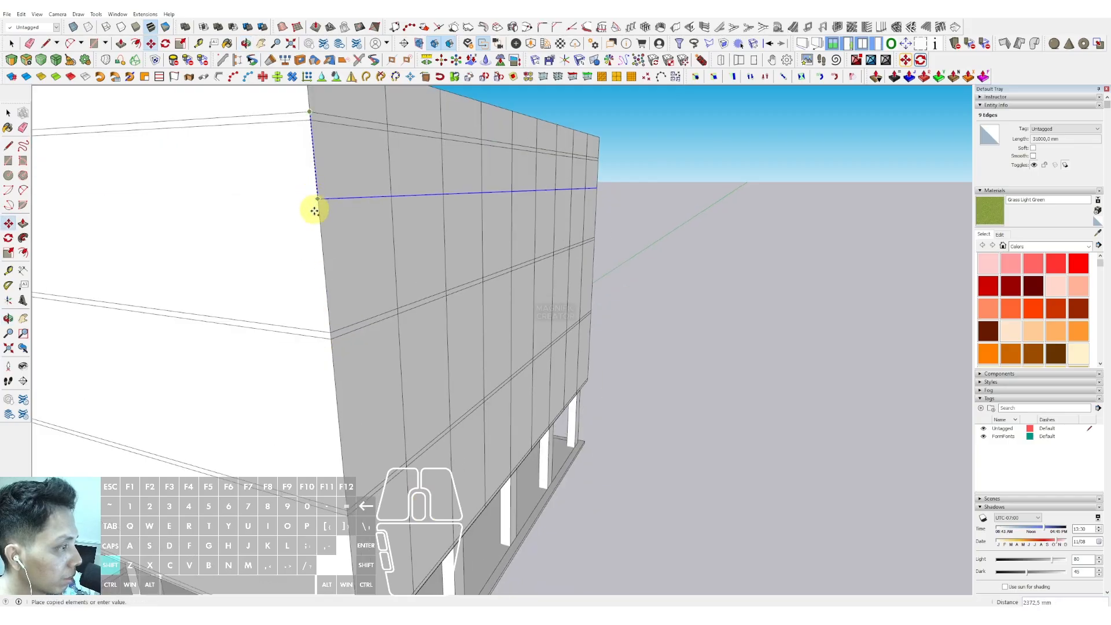
key(shift)
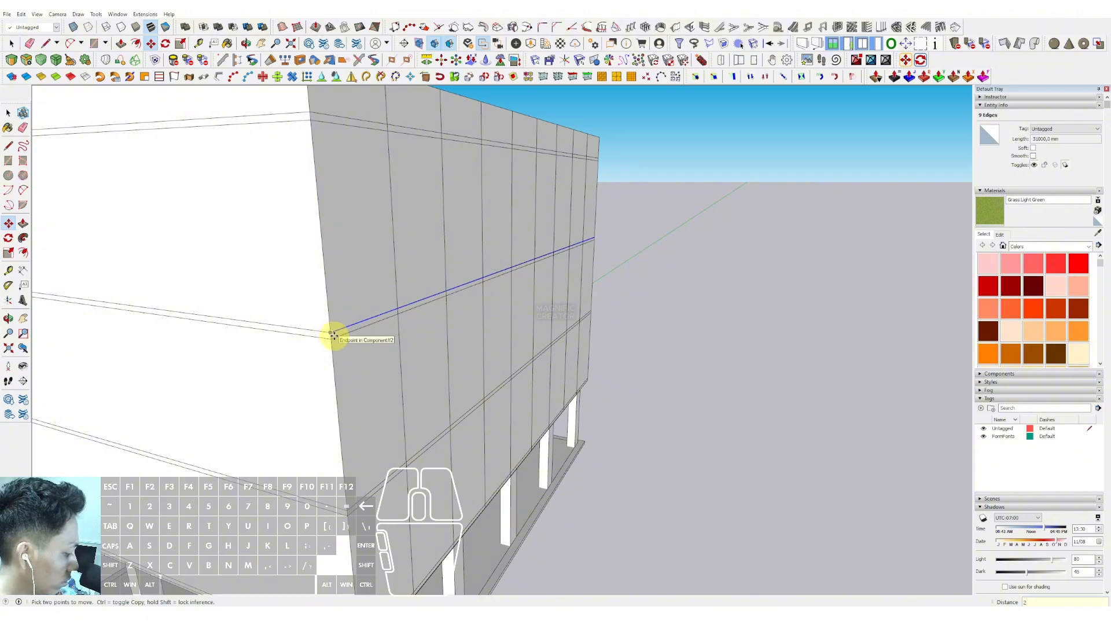
key(Escape)
key(space)
- Select the side face's top horizontal edges and copy them down to the lower floor line at the building corner
scroll(405, 264, down, 5)
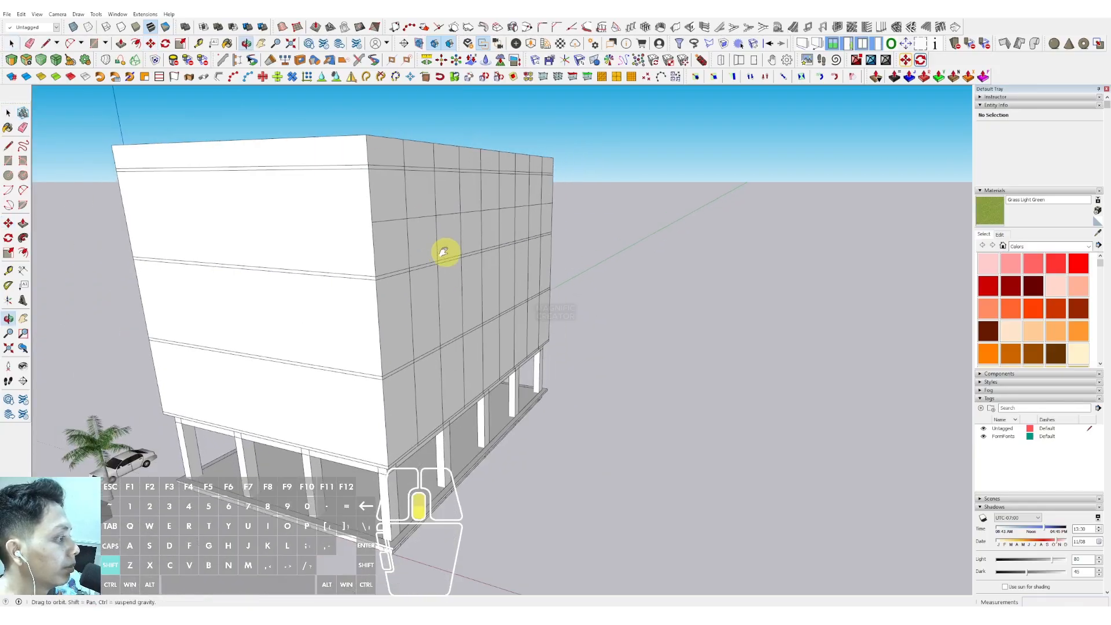
middle_drag(441, 250, 375, 208)
scroll(365, 205, up, 3)
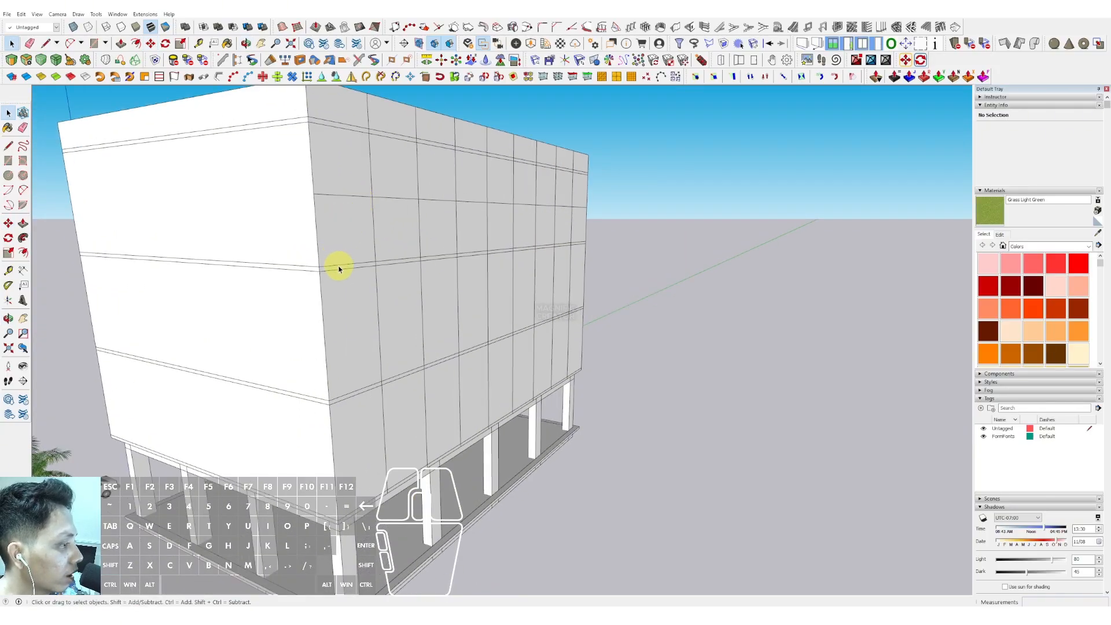
shift+click(397, 263)
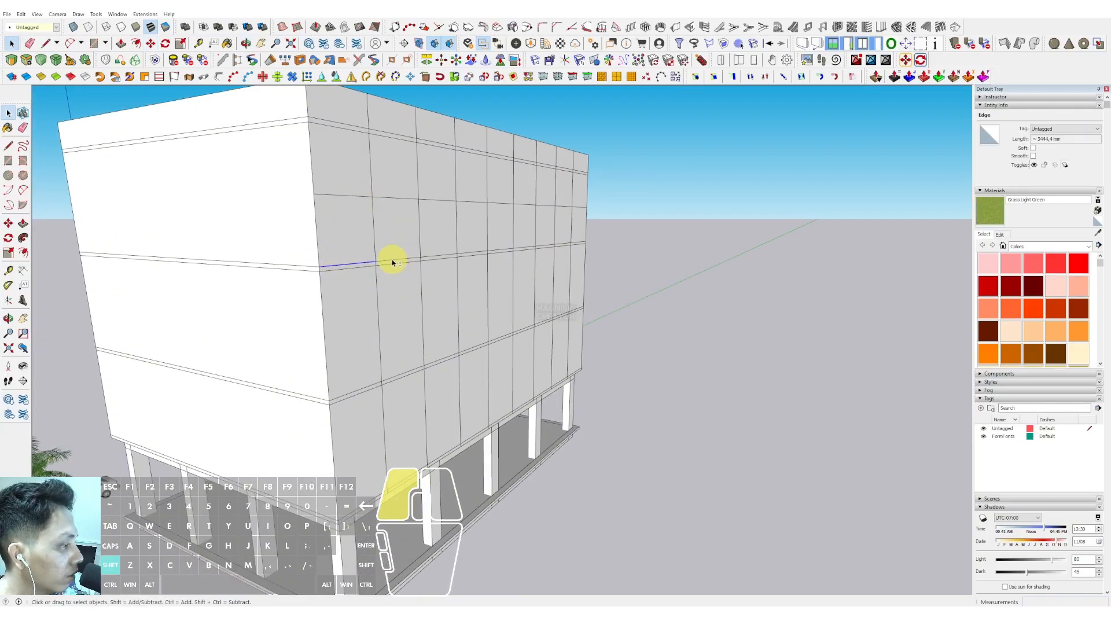
middle_drag(396, 263, 570, 296)
drag(458, 123, 506, 154)
middle_drag(505, 154, 397, 178)
key(m)
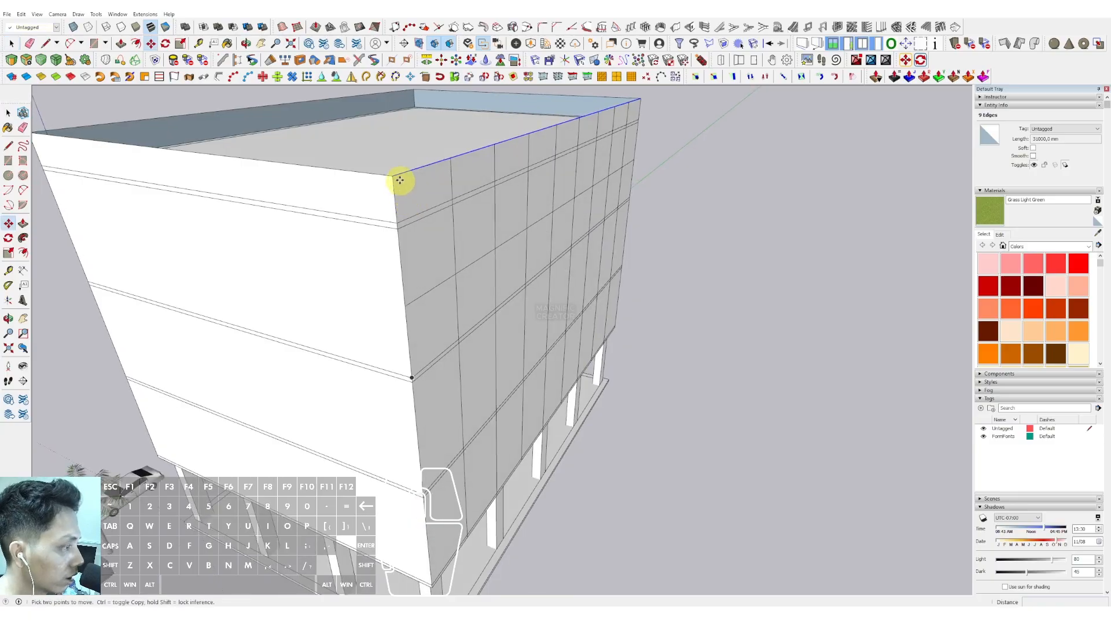
key(ctrl)
click(392, 175)
shift+scroll(390, 245, down, 2)
shift+middle_drag(399, 349, 382, 231)
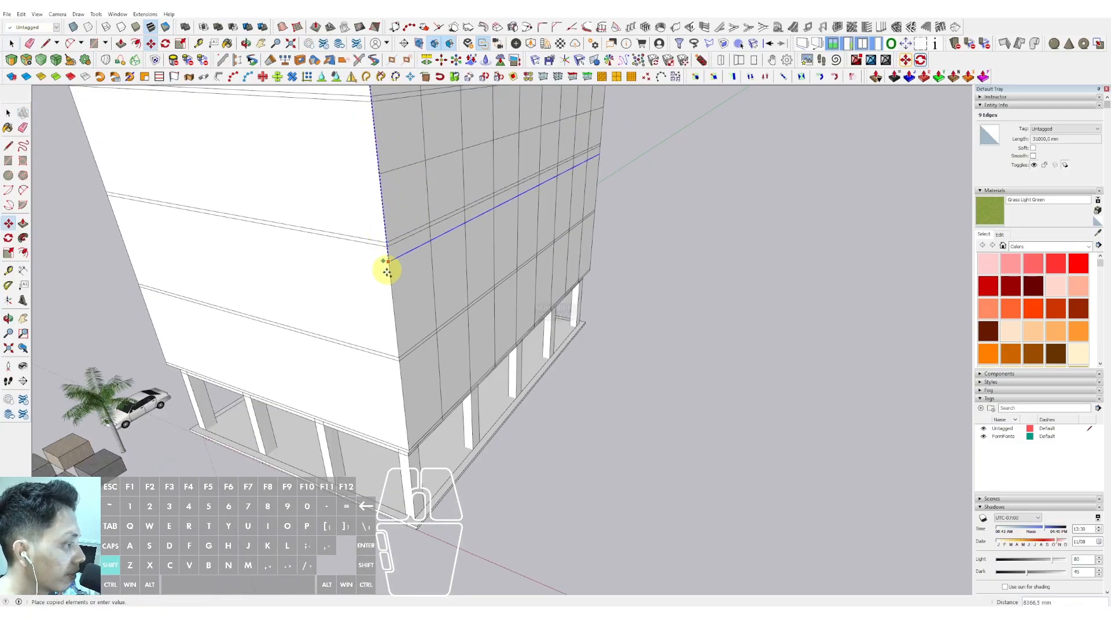
shift+scroll(391, 342, up, 1)
shift+scroll(401, 354, up, 1)
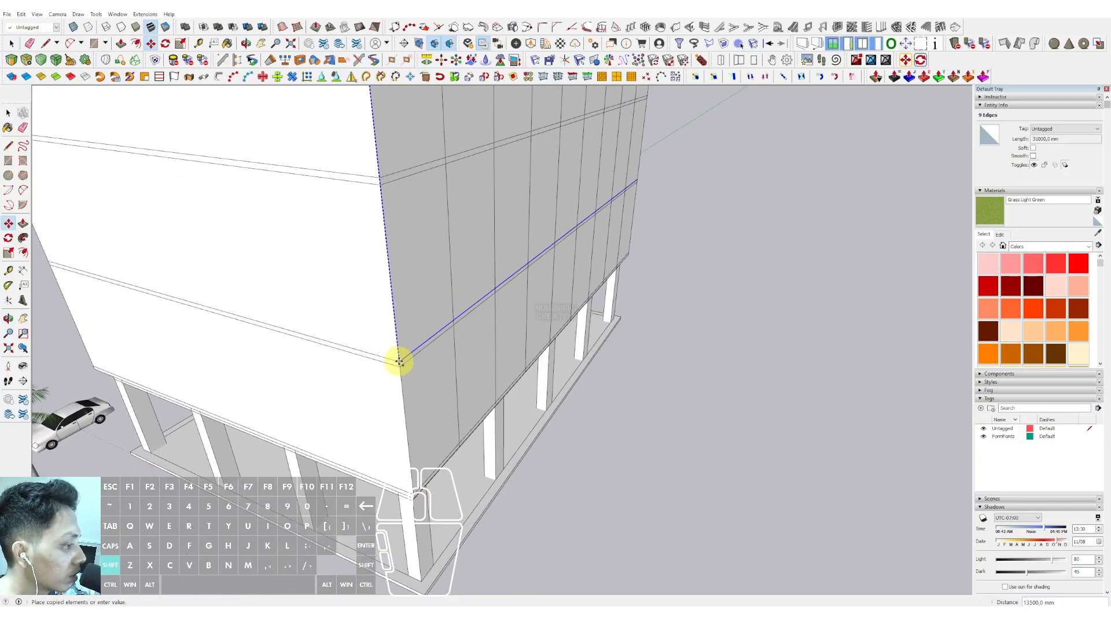
shift+click(400, 362)
scroll(399, 361, up, 1)
key(ctrl)
click(399, 360)
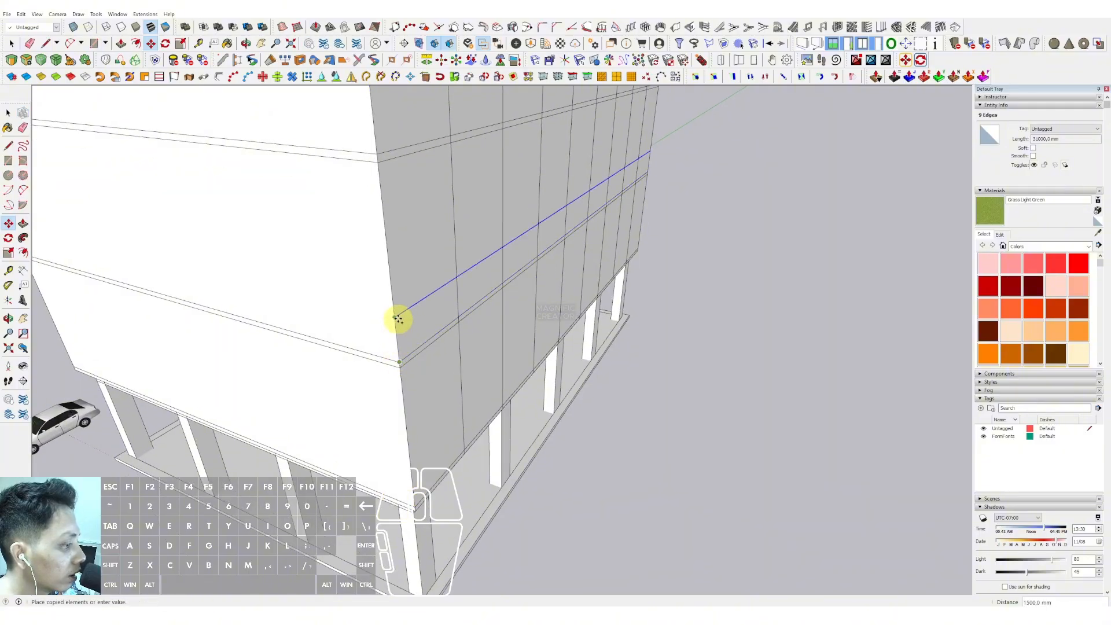
- Copy the horizontal edges to a further floor level on the side face's corner edge
shift+scroll(396, 314, down, 2)
shift+click(389, 278)
key(ctrl)
click(390, 280)
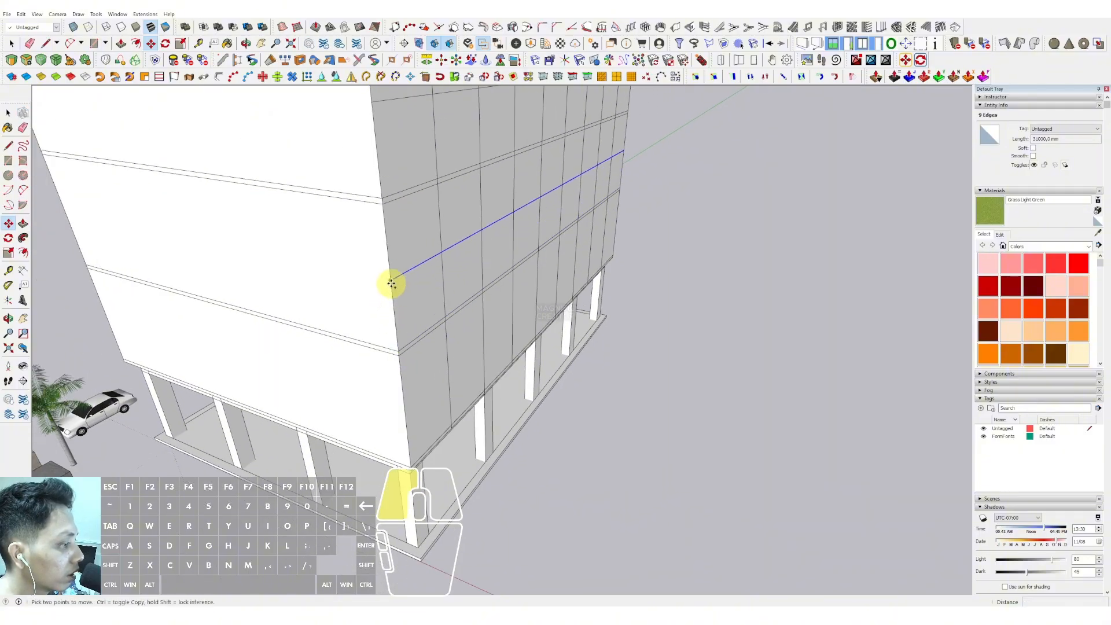
shift+scroll(382, 280, down, 1)
shift+middle_drag(381, 280, 364, 207)
shift+scroll(386, 354, up, 3)
shift+scroll(386, 355, up, 1)
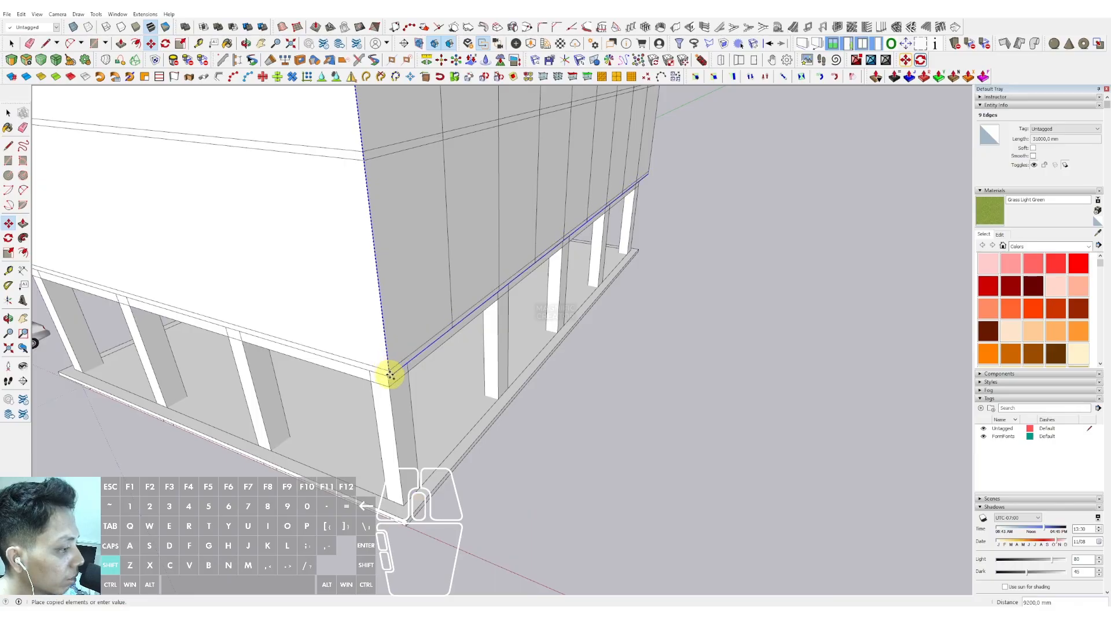
scroll(390, 377, down, 3)
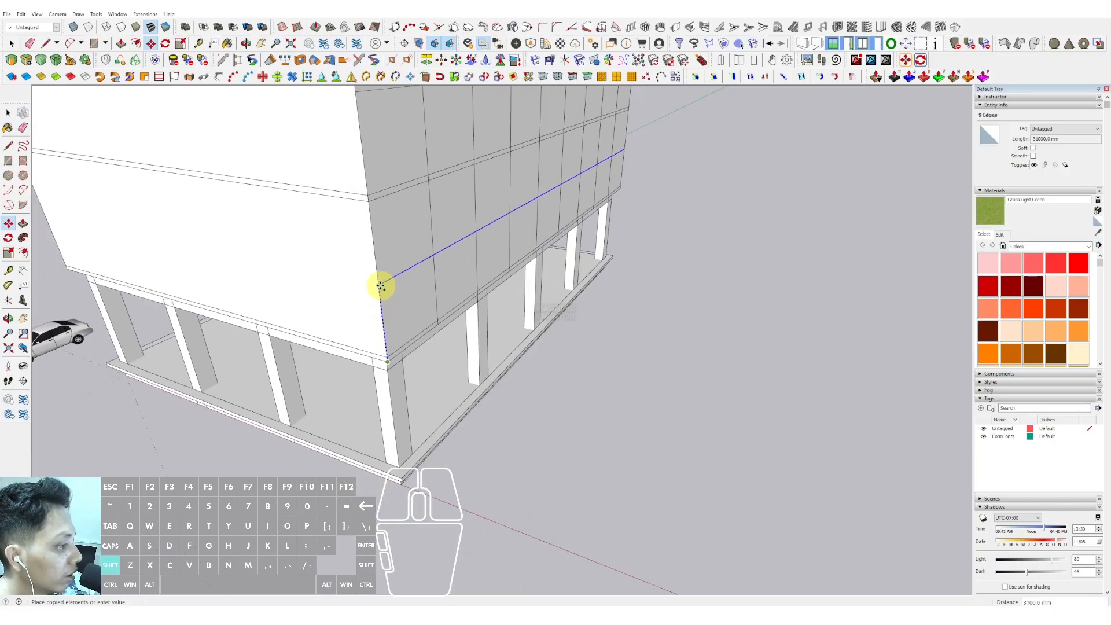
click(377, 281)
key(space)
- Select all the edges and faces of the side facade grid, leaving out stray elements
scroll(421, 263, down, 2)
middle_drag(422, 265, 395, 290)
scroll(495, 316, down, 2)
middle_drag(535, 249, 615, 240)
drag(485, 136, 526, 396)
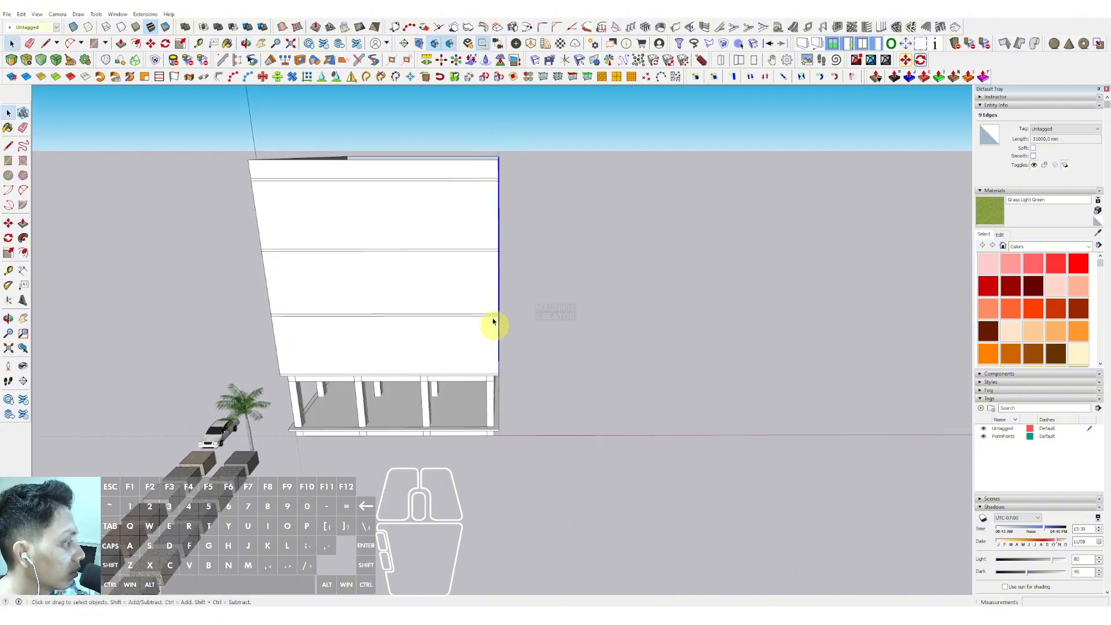
middle_drag(387, 179, 384, 121)
scroll(454, 327, up, 6)
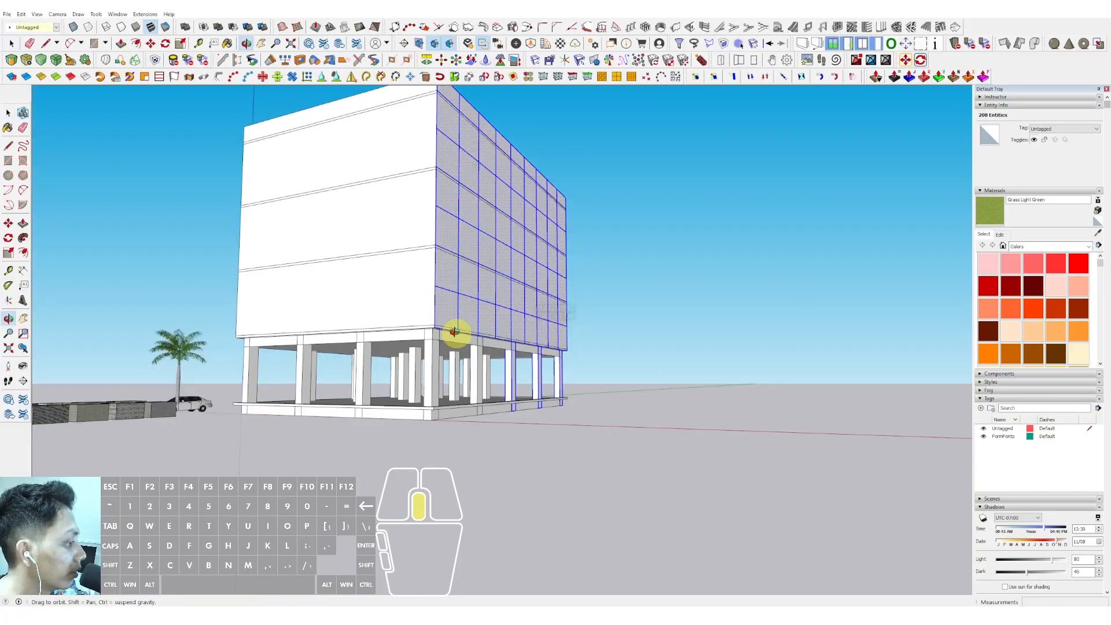
shift+click(548, 363)
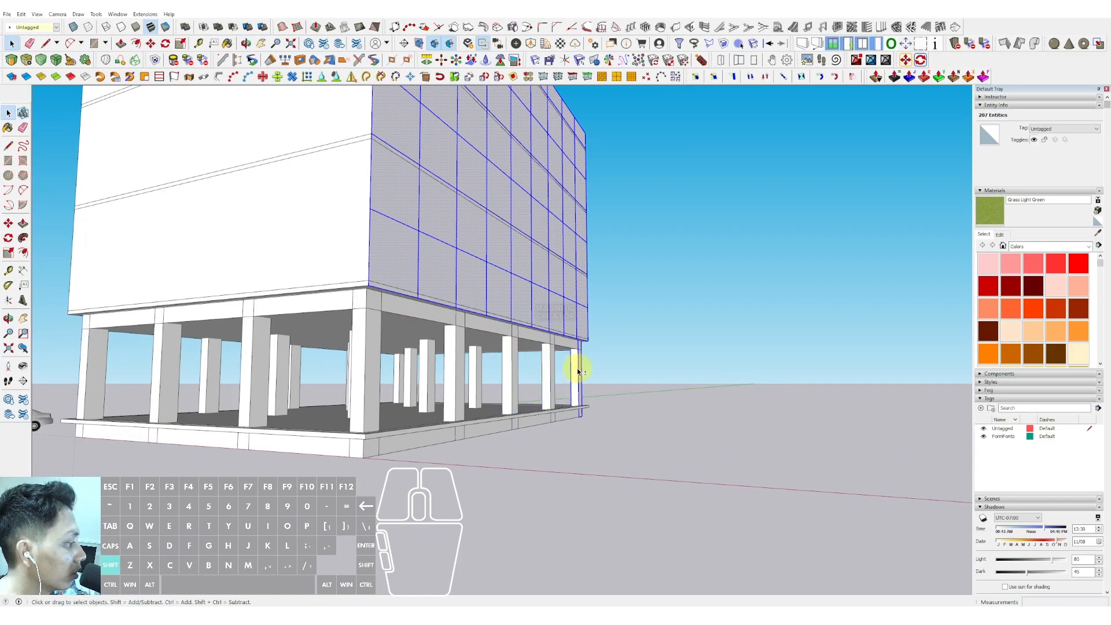
scroll(473, 282, down, 3)
shift+middle_drag(457, 281, 357, 390)
middle_drag(424, 322, 366, 328)
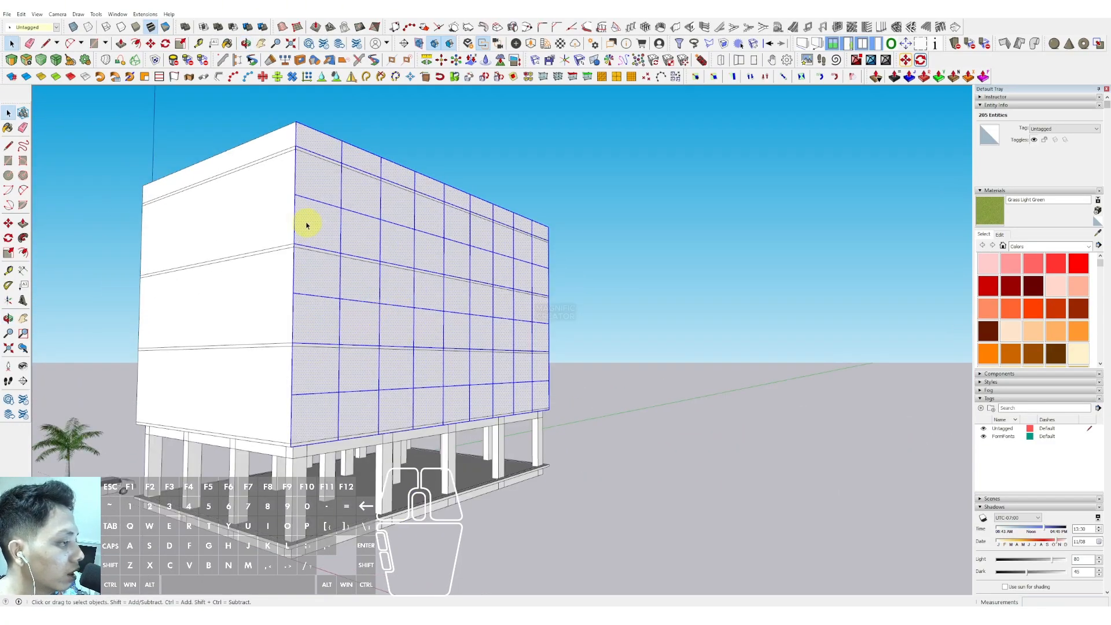
- Convert the selected grid into a lattice with Glass pane material and White lattice material
click(144, 14)
click(166, 116)
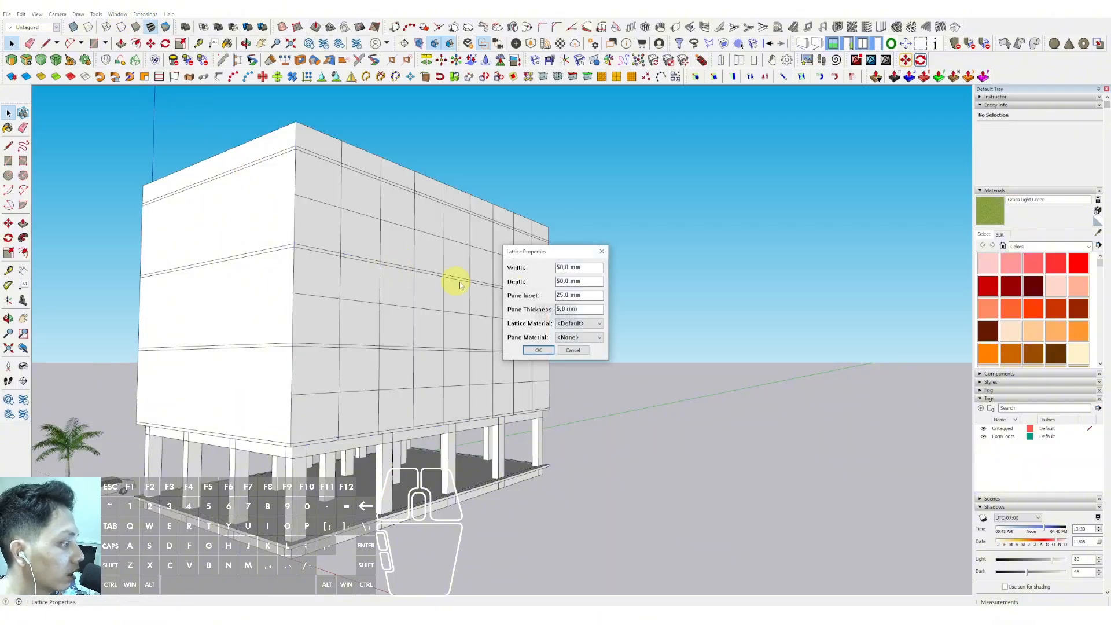
click(570, 336)
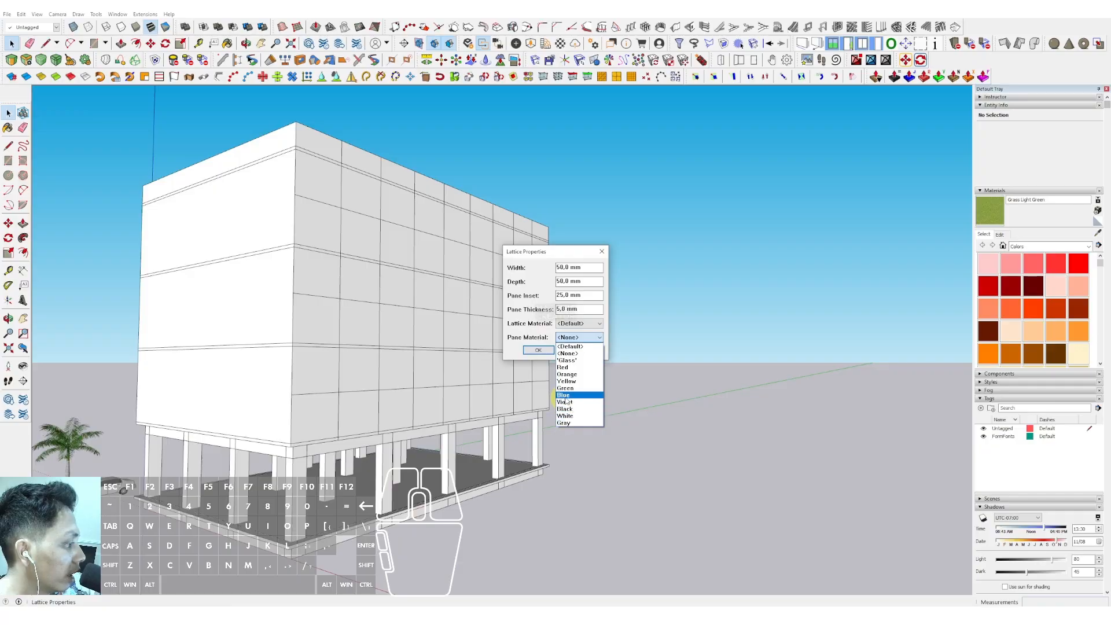
click(567, 368)
click(578, 323)
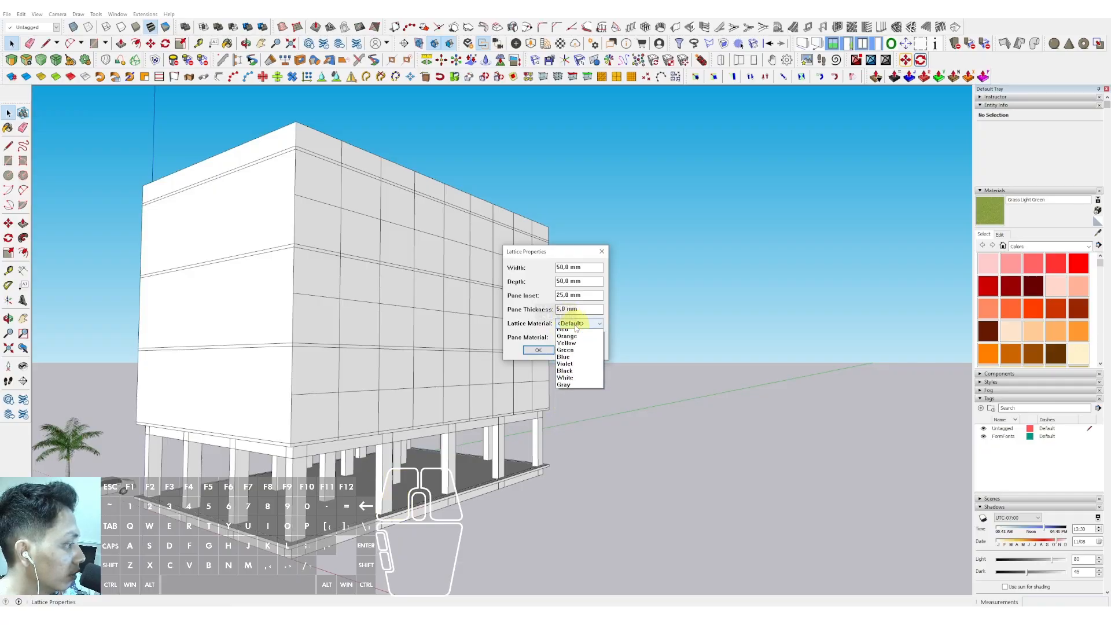
click(564, 388)
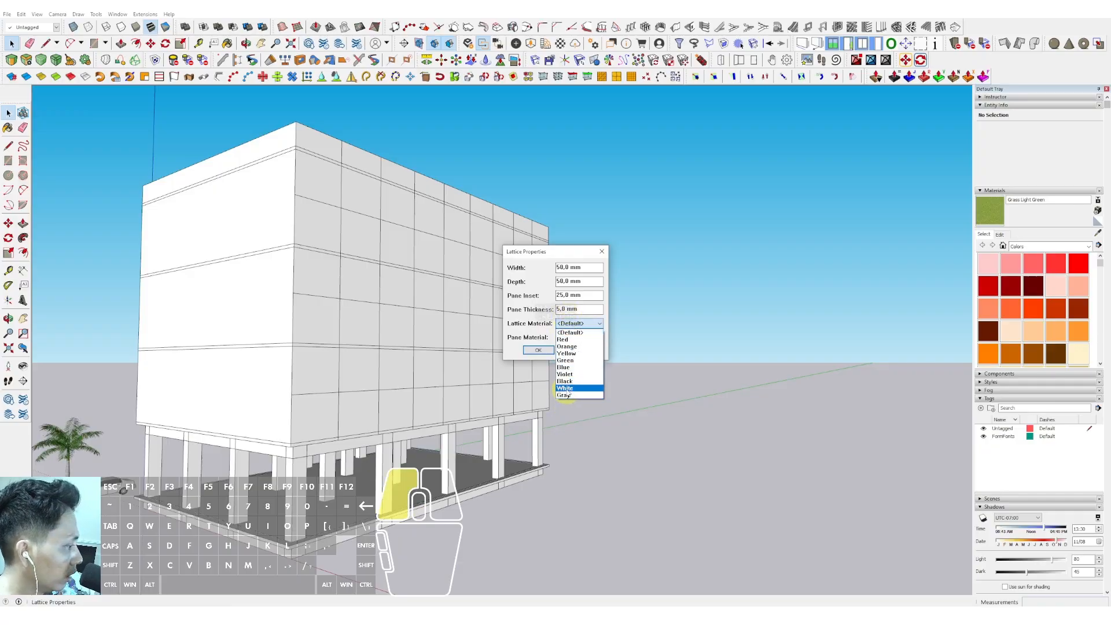
click(539, 351)
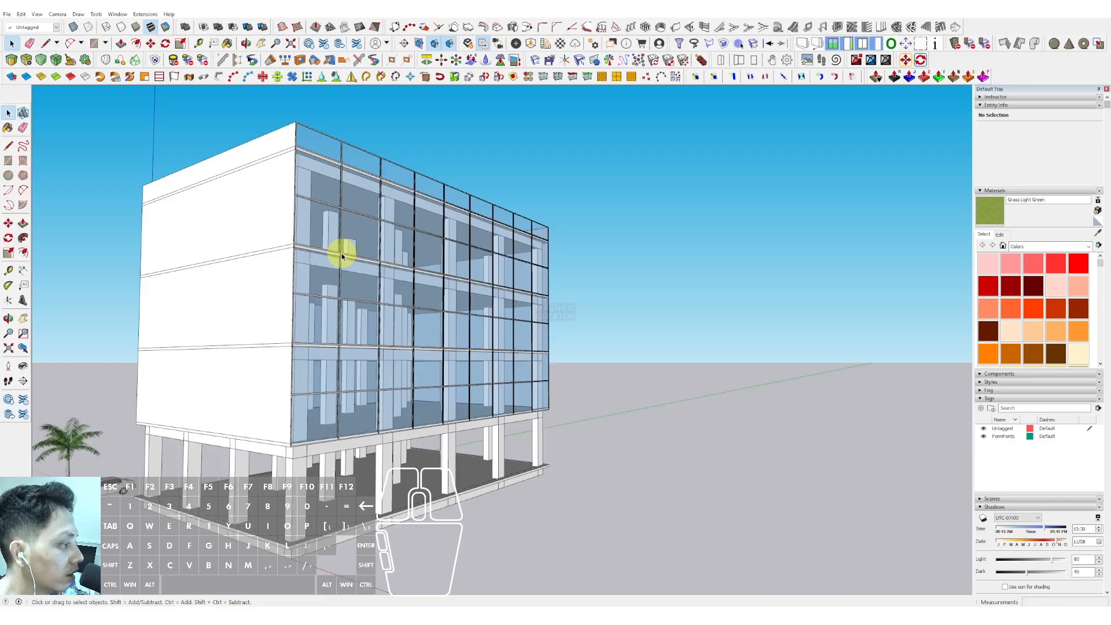
- Copy the glass lattice group across to the building's opposite side face
middle_drag(363, 258, 292, 352)
scroll(314, 278, down, 2)
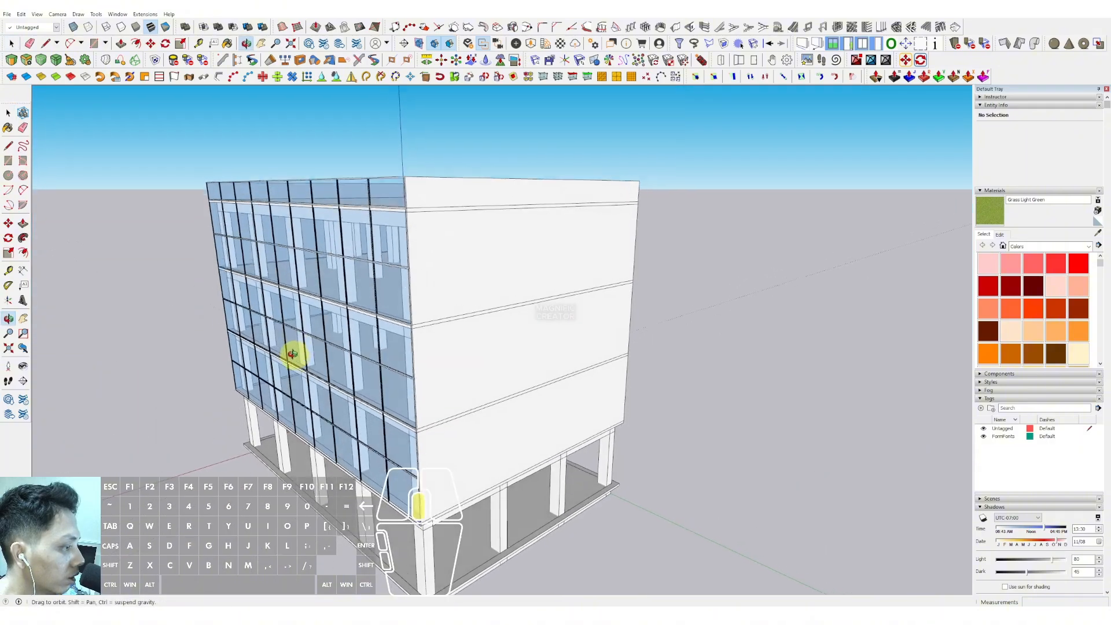
scroll(306, 313, up, 2)
scroll(305, 313, up, 3)
middle_drag(305, 313, 567, 288)
scroll(568, 295, down, 4)
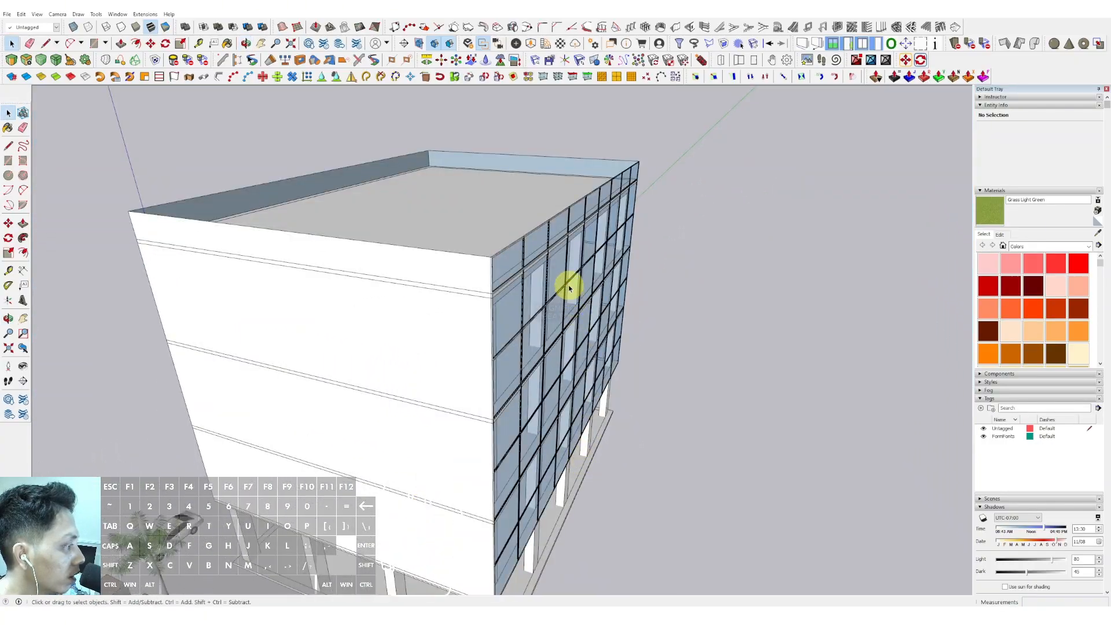
click(528, 241)
scroll(527, 240, down, 1)
middle_drag(509, 250, 562, 333)
scroll(528, 290, up, 3)
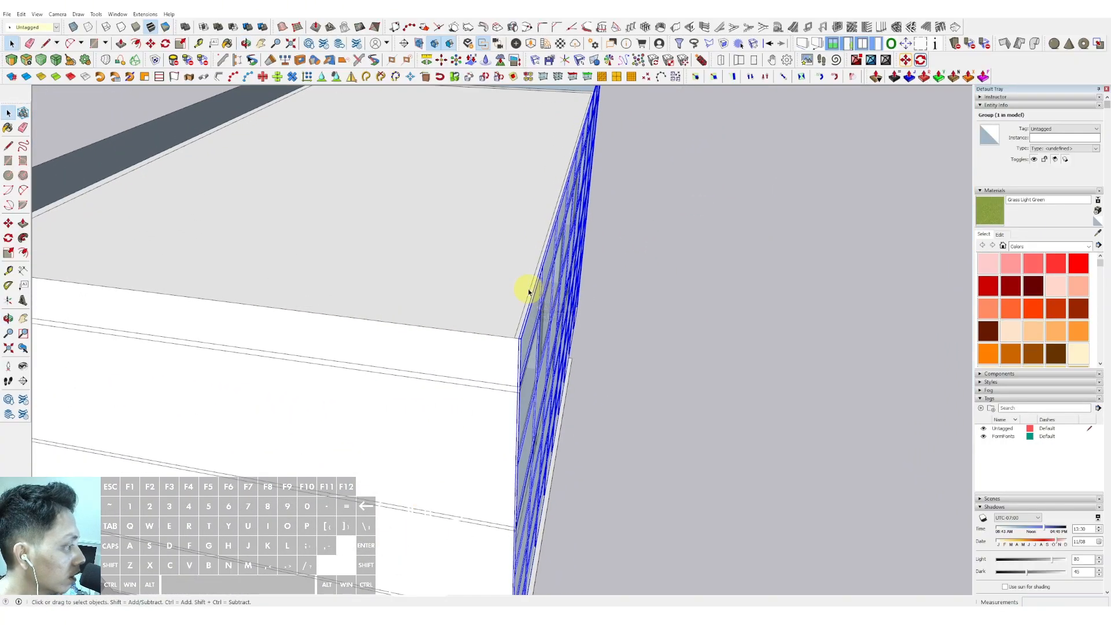
middle_drag(528, 290, 461, 283)
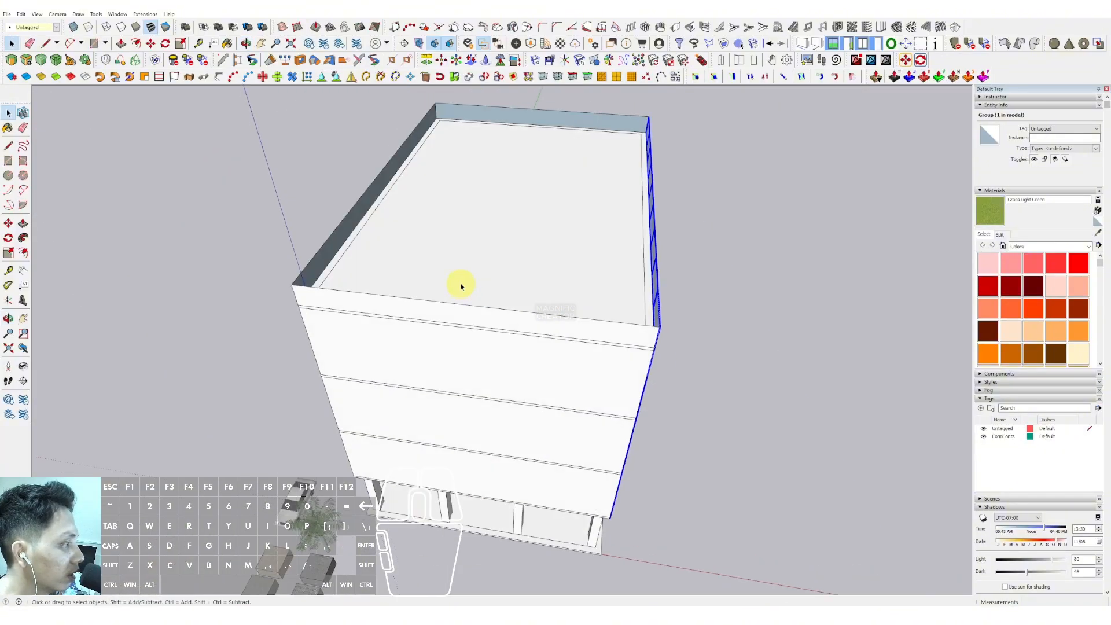
scroll(352, 209, up, 2)
scroll(353, 208, up, 1)
click(352, 205)
key(Delete)
middle_drag(353, 206, 637, 225)
scroll(674, 230, up, 4)
click(692, 230)
mouse_move(687, 276)
middle_down()
mouse_move(670, 260)
mouse_move(688, 256)
middle_up()
key(m)
click(682, 226)
key(ctrl)
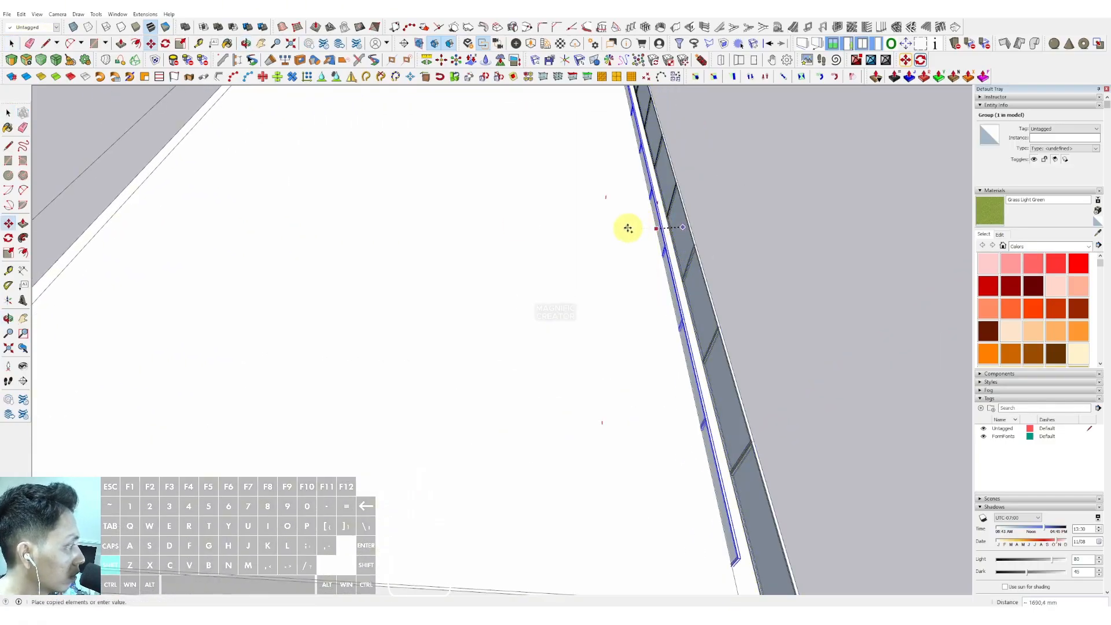
scroll(619, 229, down, 1)
shift+middle_drag(620, 229, 771, 216)
click(471, 219)
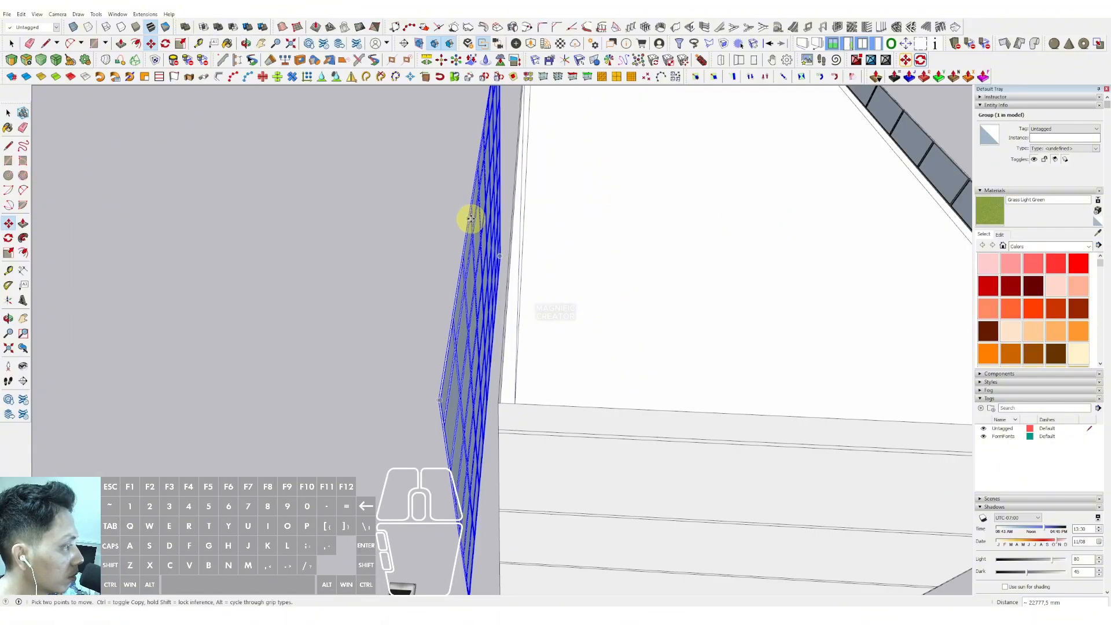
- Move the copied lattice group flush against the opposite side face
scroll(476, 205, up, 2)
key(space)
right_click(476, 199)
mouse_move(523, 332)
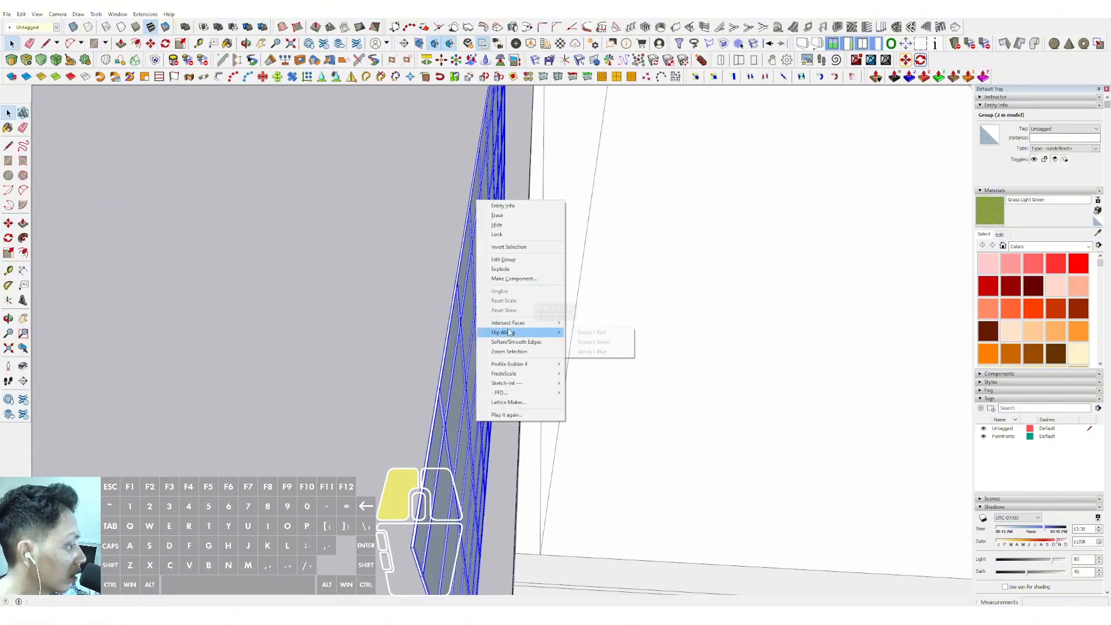
scroll(471, 208, down, 4)
shift+middle_drag(472, 206, 461, 243)
scroll(461, 243, up, 5)
scroll(439, 233, up, 2)
key(m)
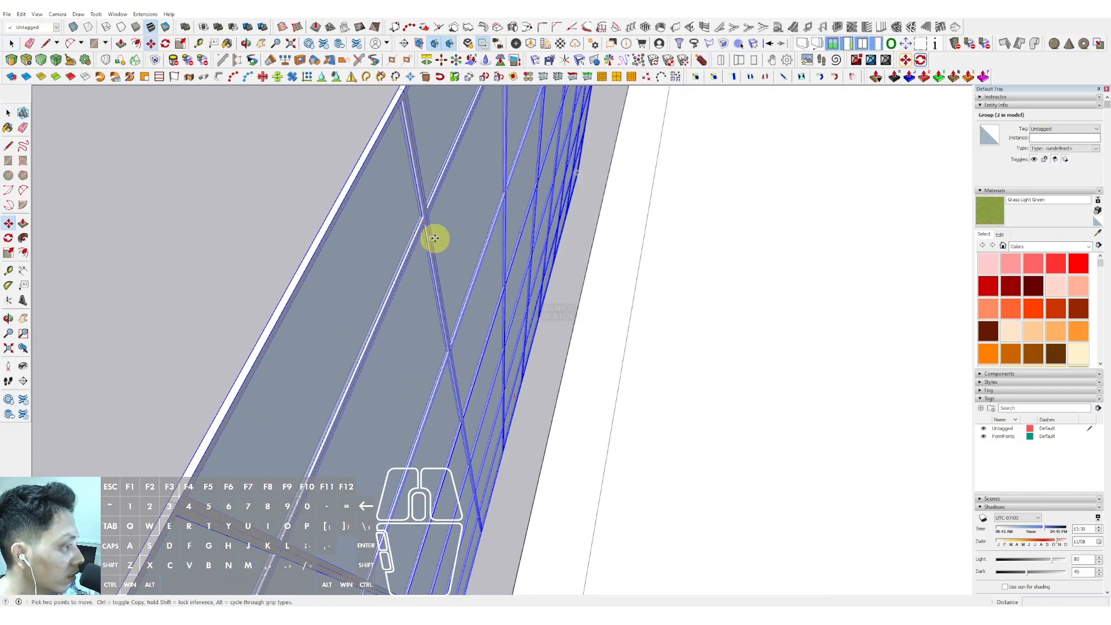
click(426, 218)
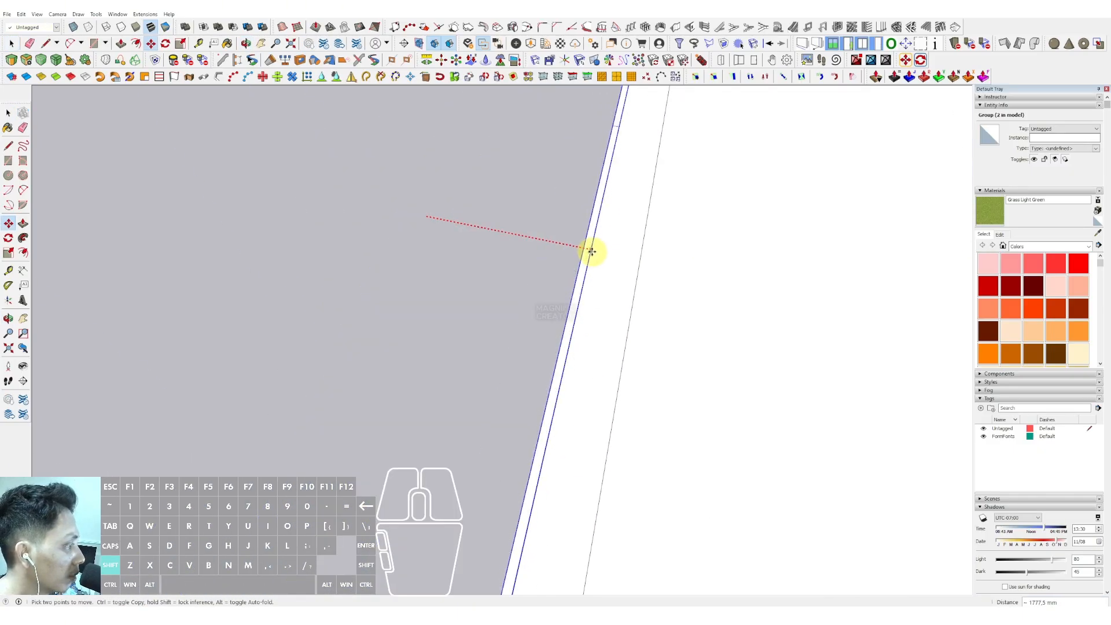
shift+click(592, 251)
key(space)
- Select the outline edges of the building's front face
scroll(565, 241, down, 10)
shift+middle_drag(615, 290, 360, 168)
middle_drag(360, 168, 367, 117)
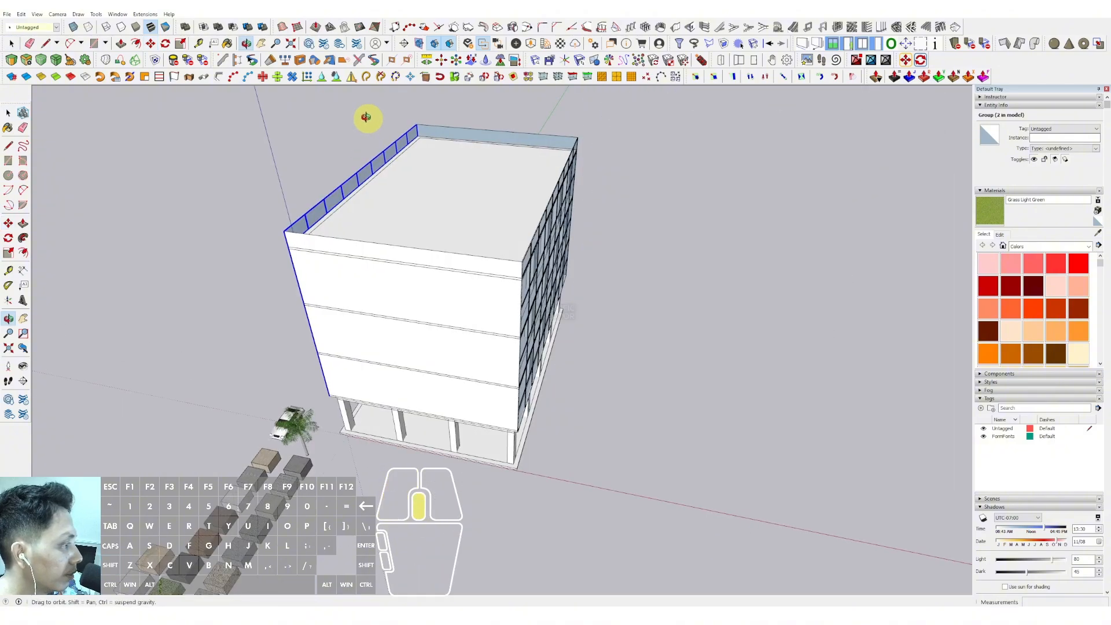
scroll(400, 231, up, 2)
shift+middle_drag(400, 232, 521, 190)
scroll(399, 179, up, 6)
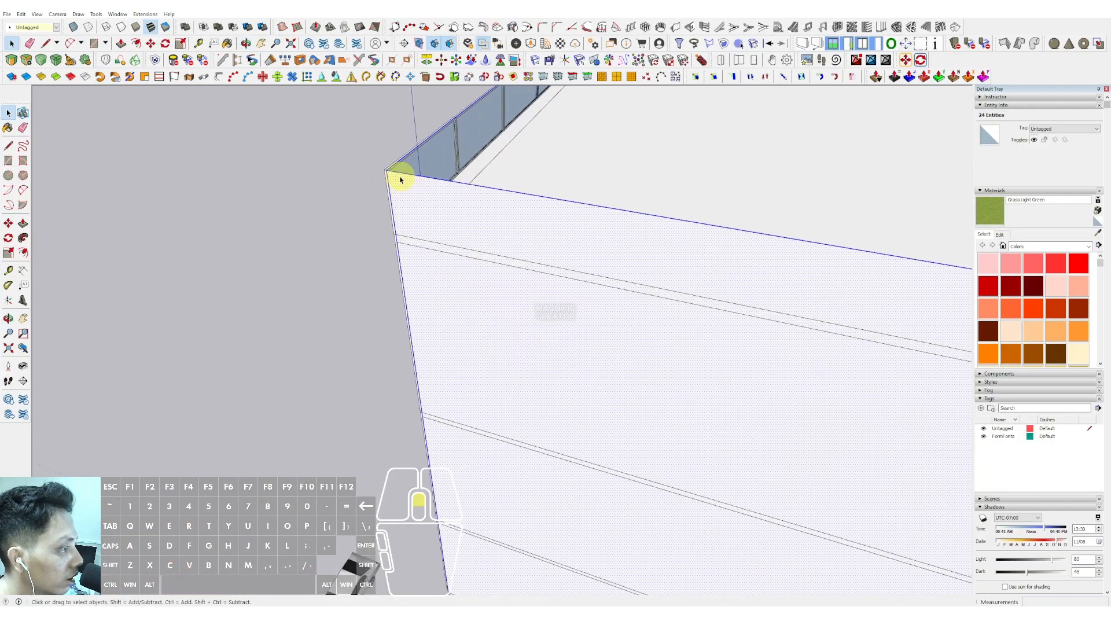
click(391, 165)
middle_drag(389, 163, 760, 305)
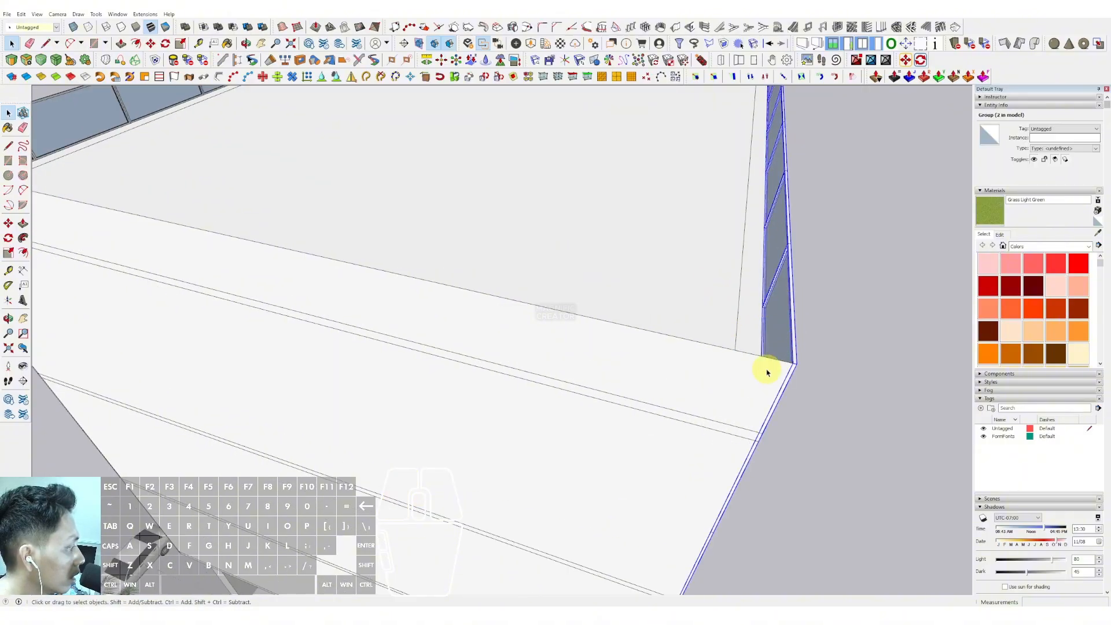
scroll(657, 300, down, 8)
middle_drag(599, 345, 492, 248)
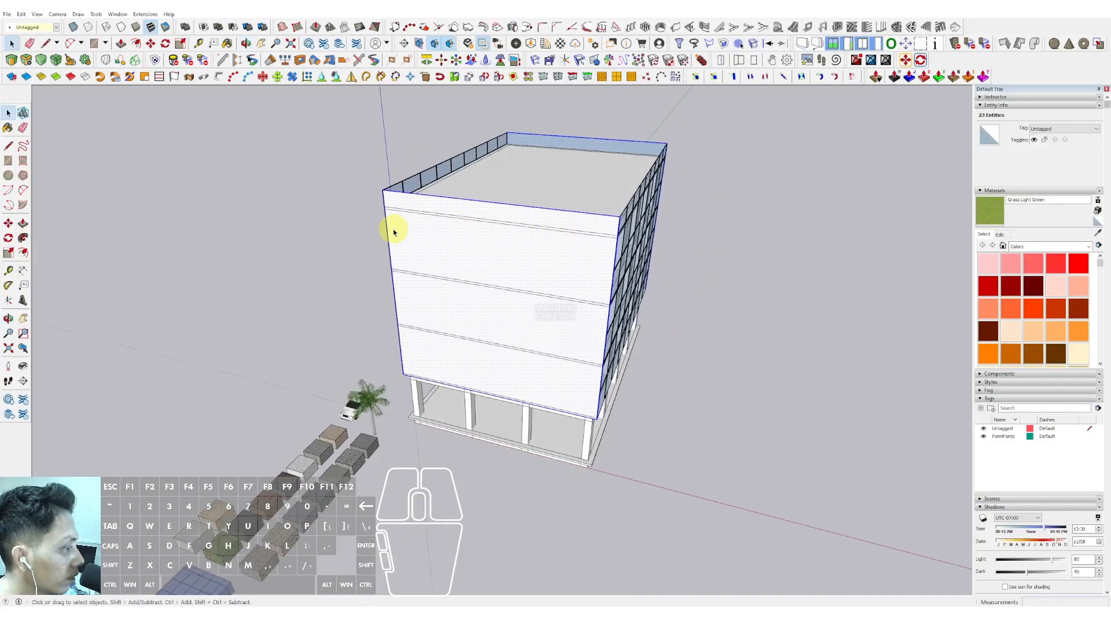
- Orbit around the building to inspect the glazed facades and the ground-floor columns
scroll(391, 231, up, 3)
middle_drag(400, 231, 453, 149)
scroll(533, 255, up, 2)
scroll(445, 230, down, 5)
scroll(521, 248, up, 2)
middle_drag(433, 188, 521, 116)
scroll(607, 272, up, 2)
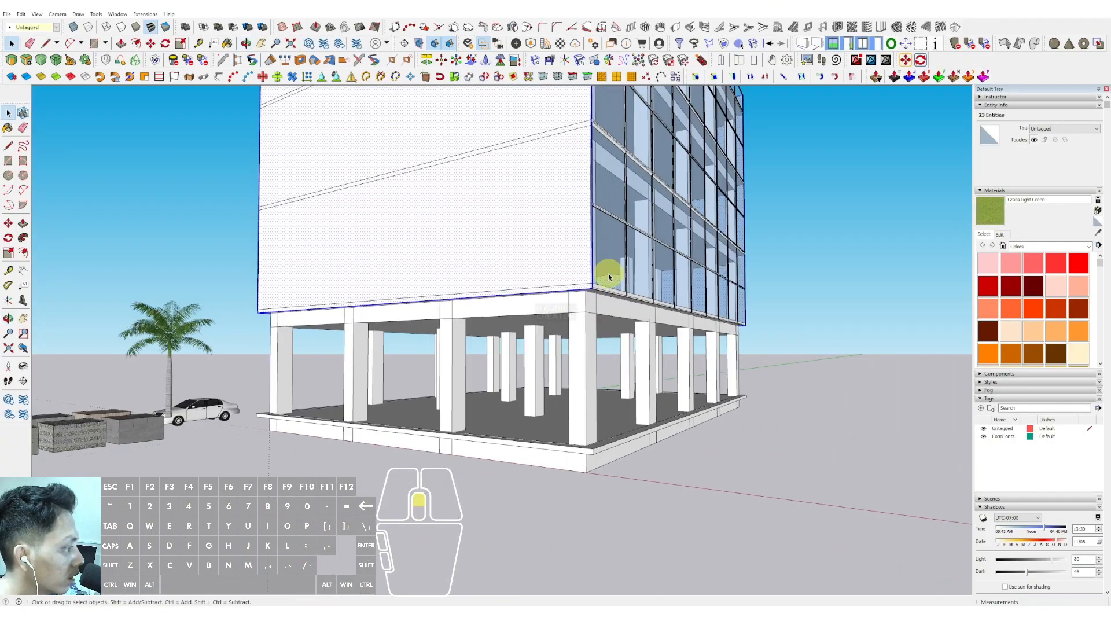
middle_drag(422, 268, 689, 272)
scroll(439, 320, up, 5)
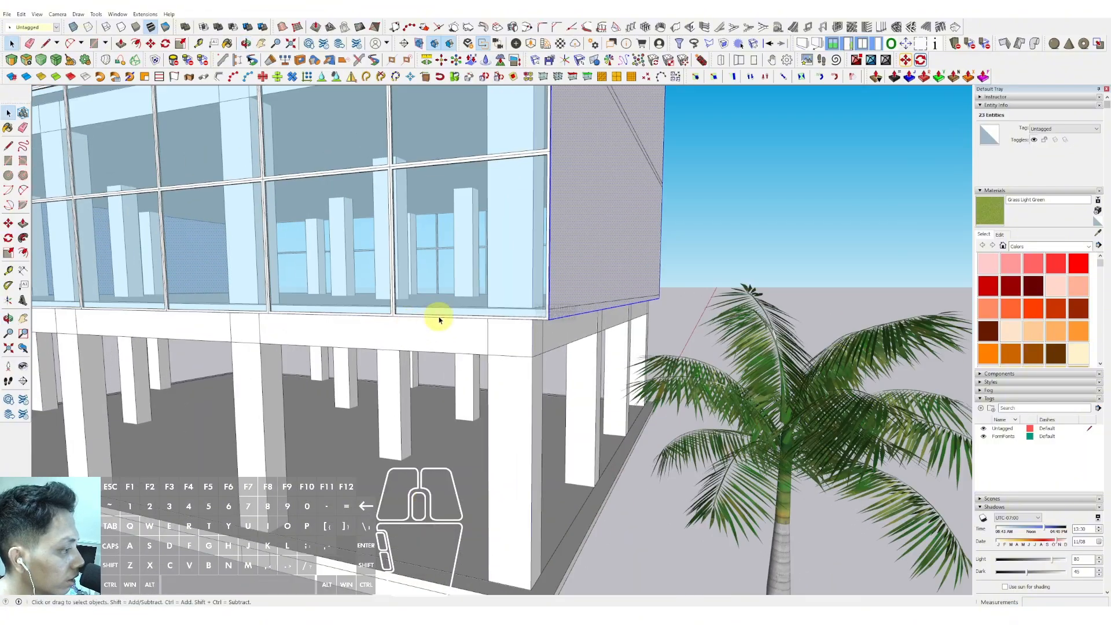
middle_drag(442, 316, 588, 166)
scroll(590, 342, up, 4)
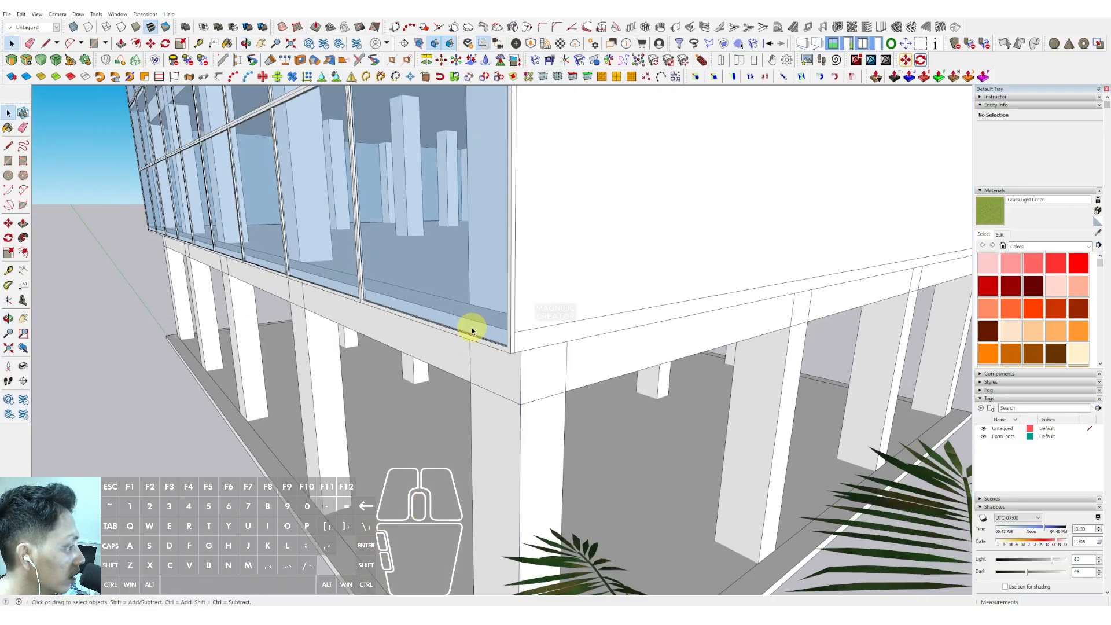
- Copy the front face's top edge downward with Move to mark floor-level lines across the face
scroll(471, 328, down, 2)
middle_drag(186, 324, 568, 291)
scroll(422, 231, down, 4)
shift+middle_drag(422, 231, 515, 191)
scroll(540, 218, down, 3)
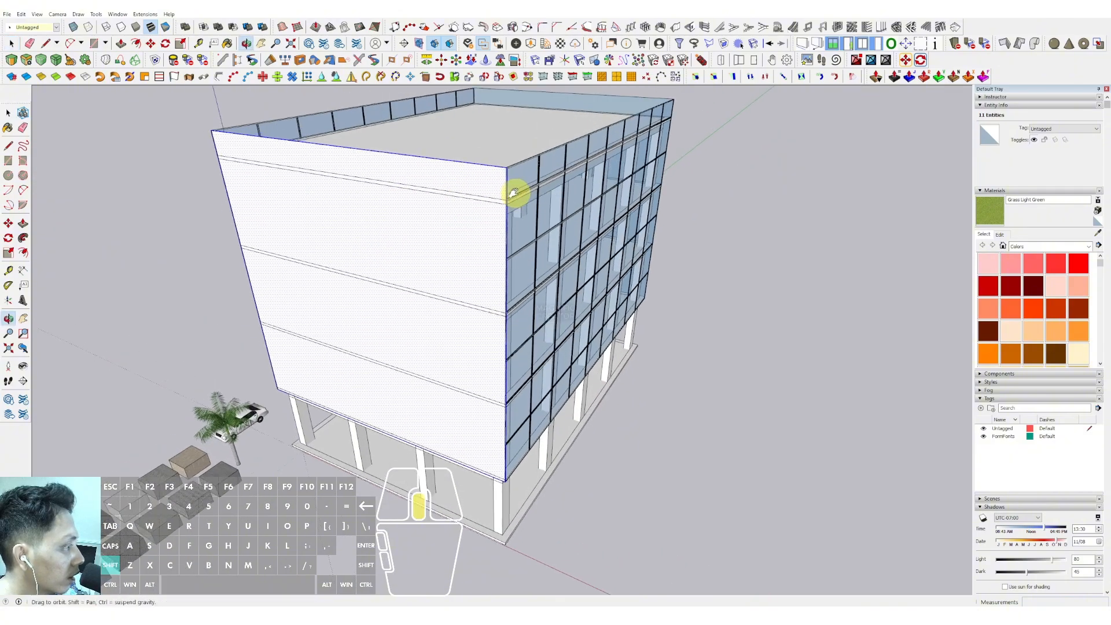
scroll(454, 163, up, 2)
scroll(454, 163, up, 1)
click(448, 158)
scroll(454, 160, up, 2)
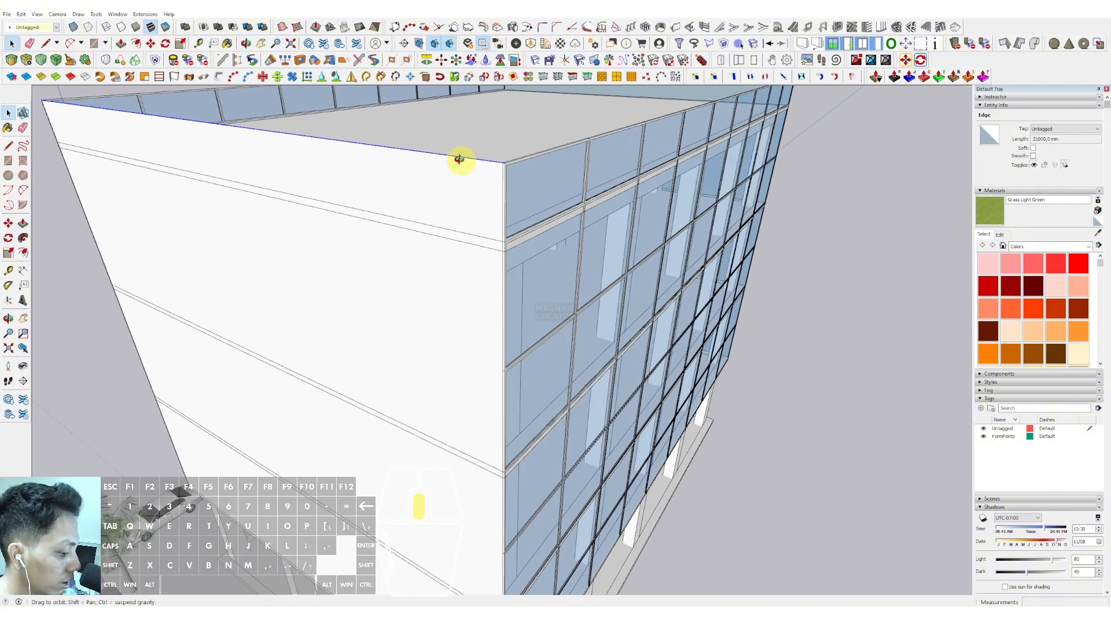
key(m)
scroll(472, 194, up, 1)
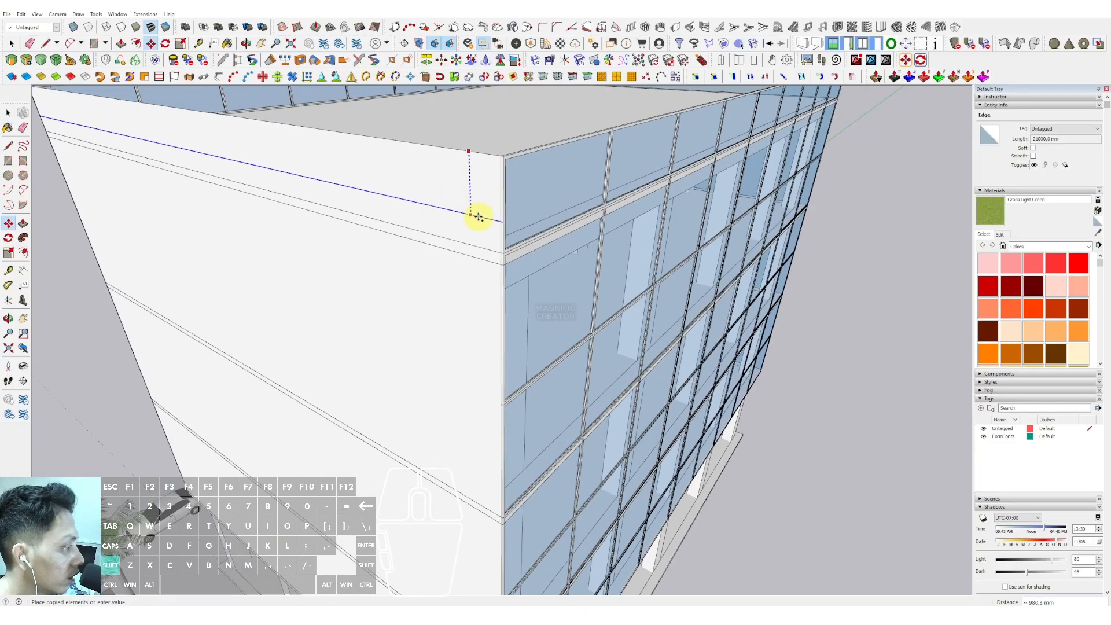
scroll(496, 248, up, 2)
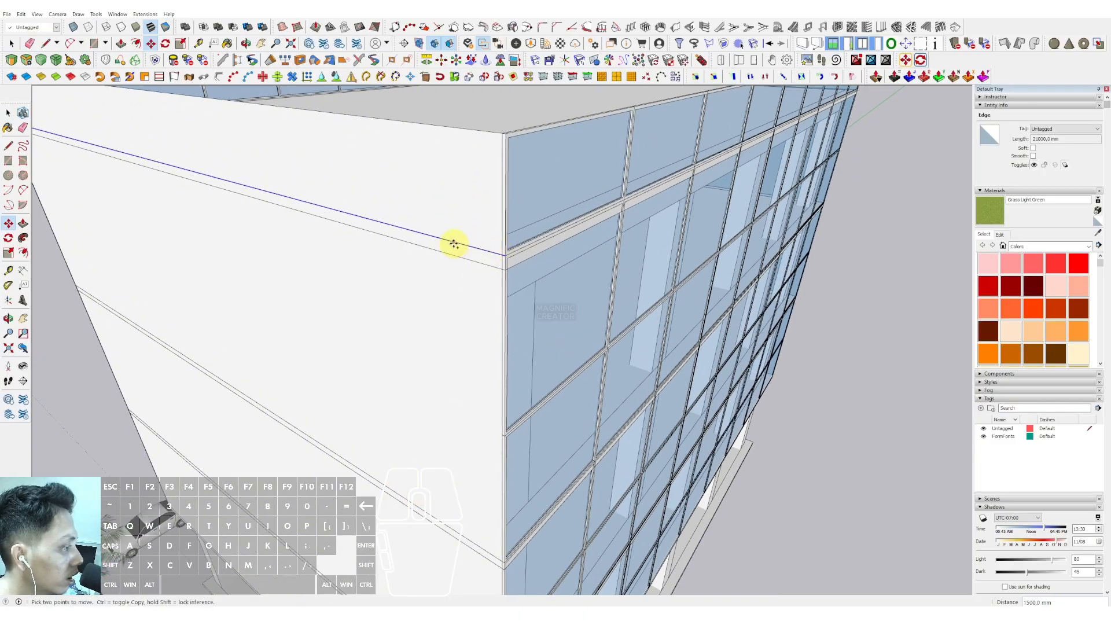
scroll(453, 274, down, 4)
scroll(441, 193, up, 4)
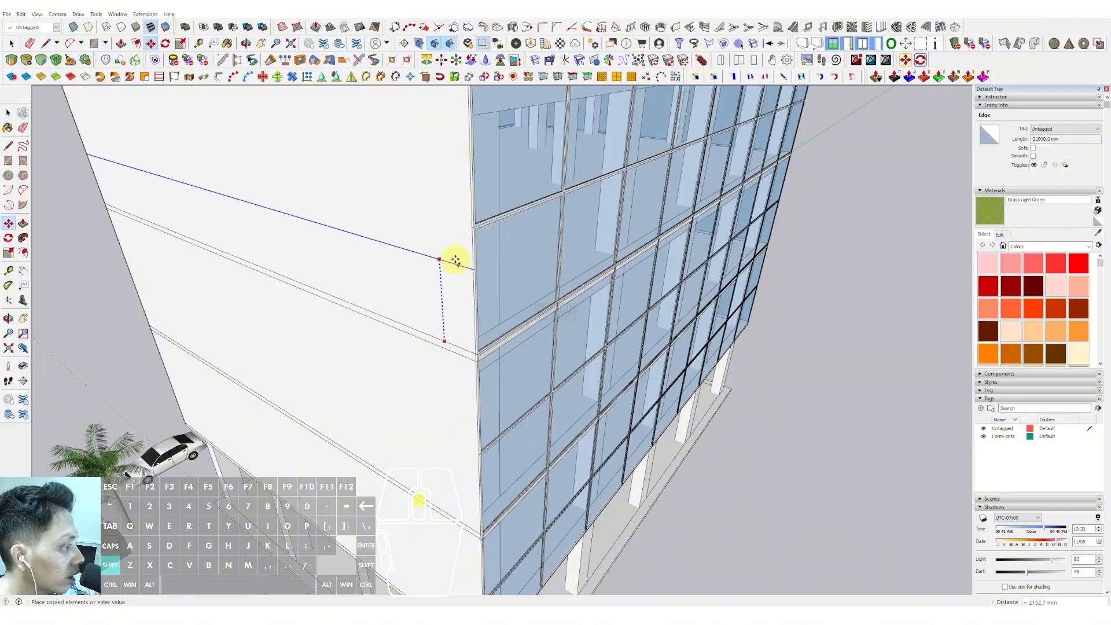
scroll(455, 260, up, 2)
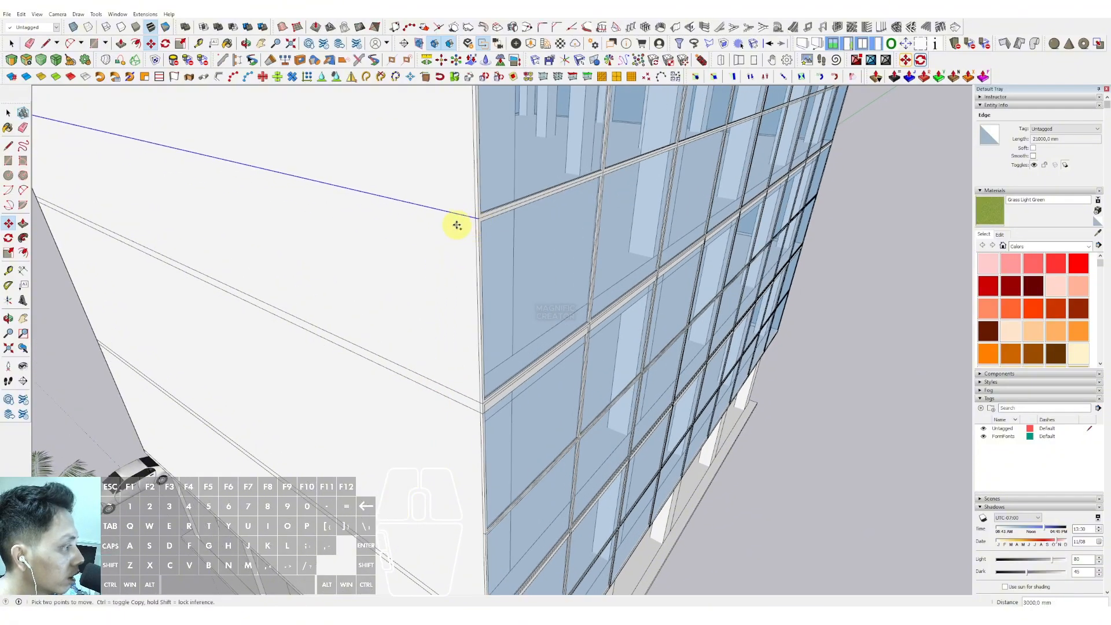
middle_drag(456, 251, 380, 81)
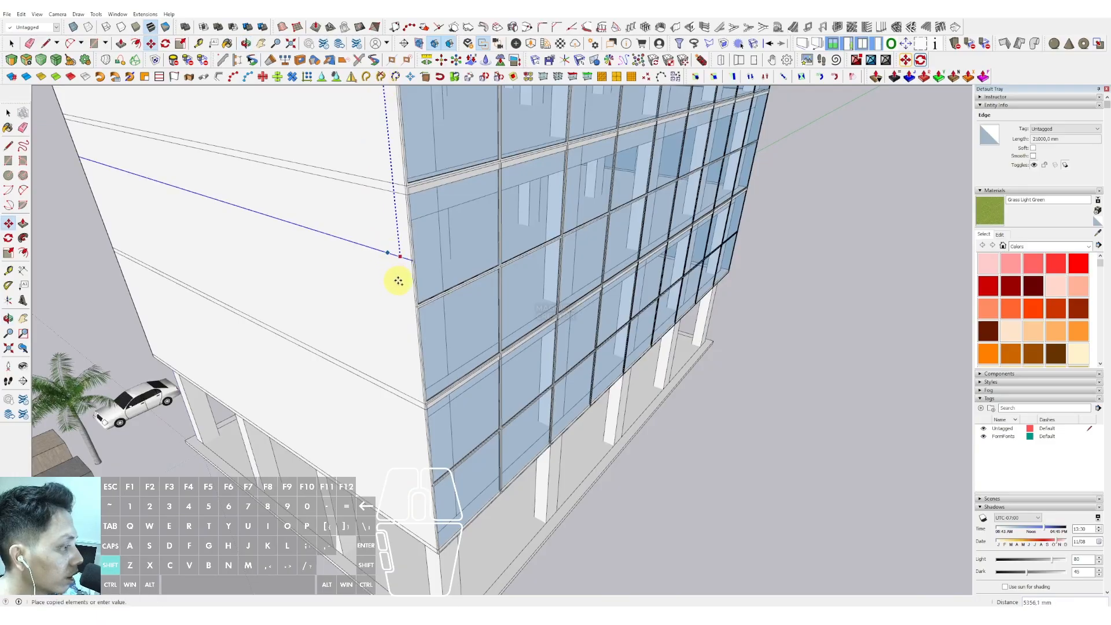
scroll(422, 235, up, 5)
click(421, 194)
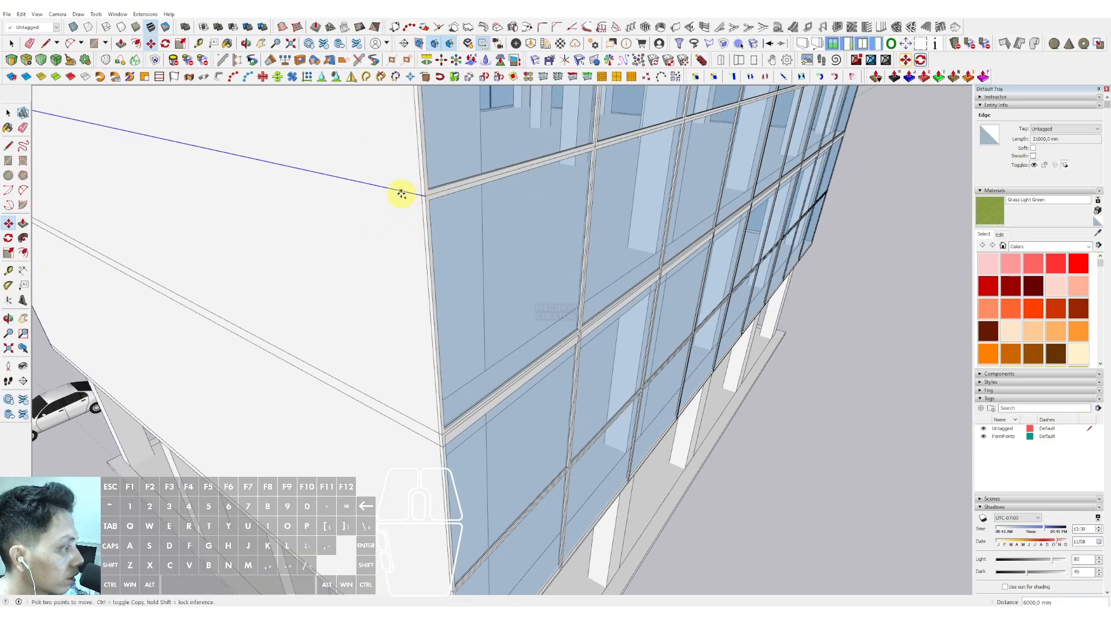
scroll(394, 225, up, 2)
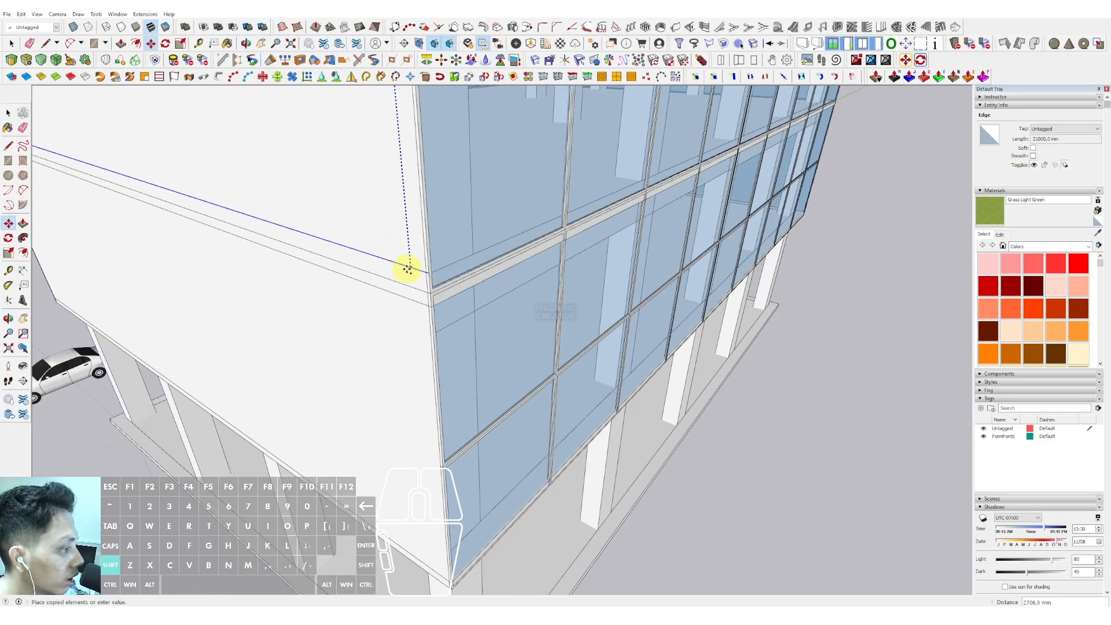
scroll(398, 231, down, 3)
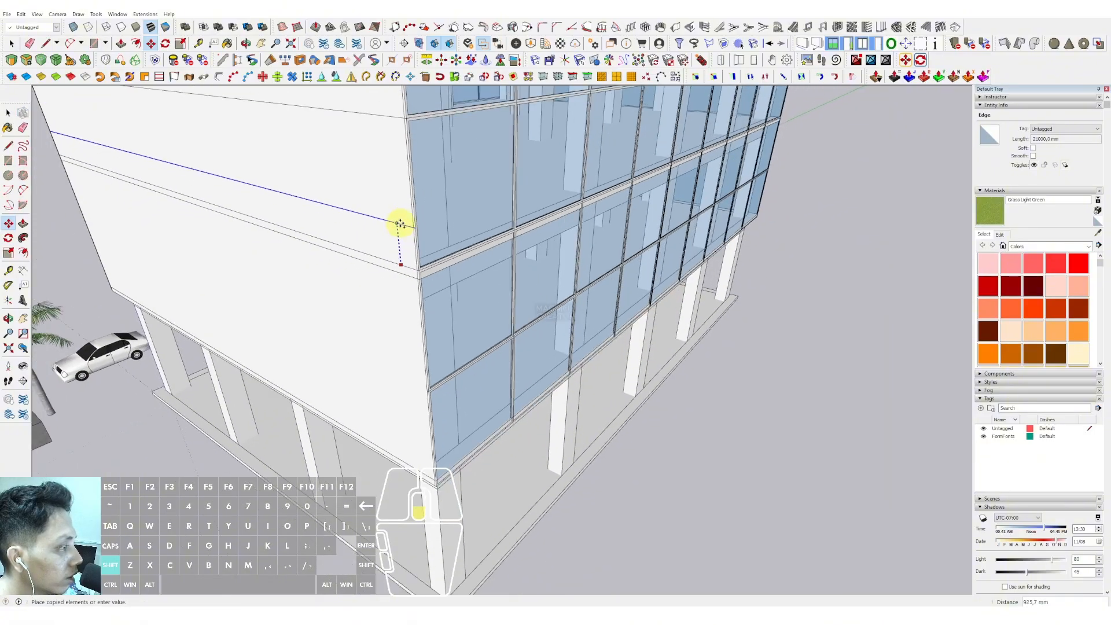
scroll(416, 386, up, 3)
scroll(415, 387, up, 2)
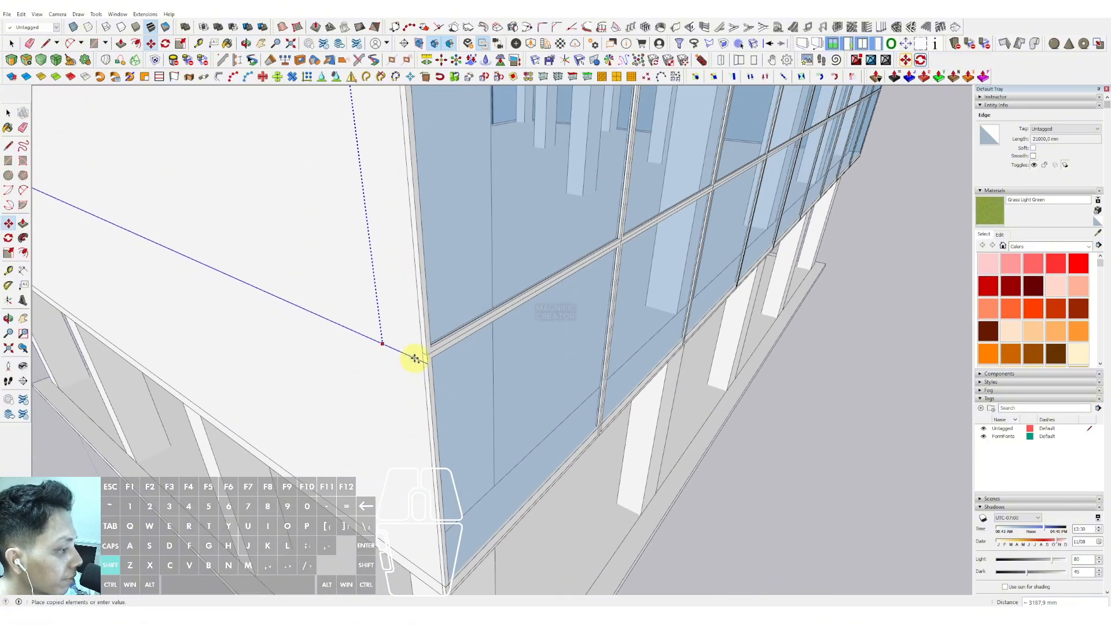
scroll(407, 395, down, 3)
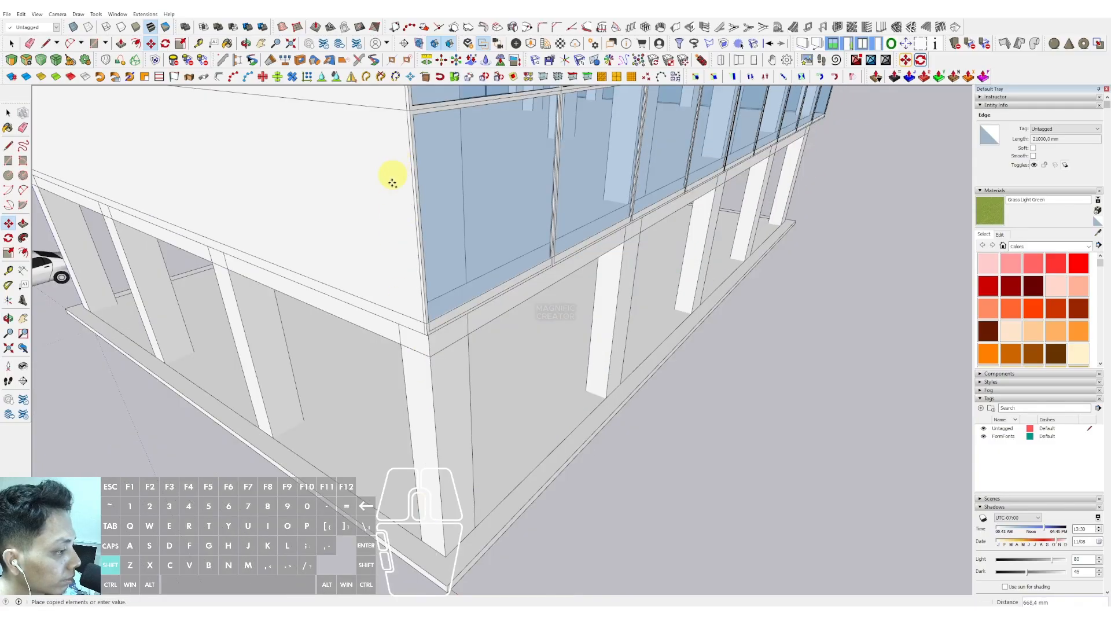
scroll(403, 312, up, 2)
scroll(407, 334, down, 6)
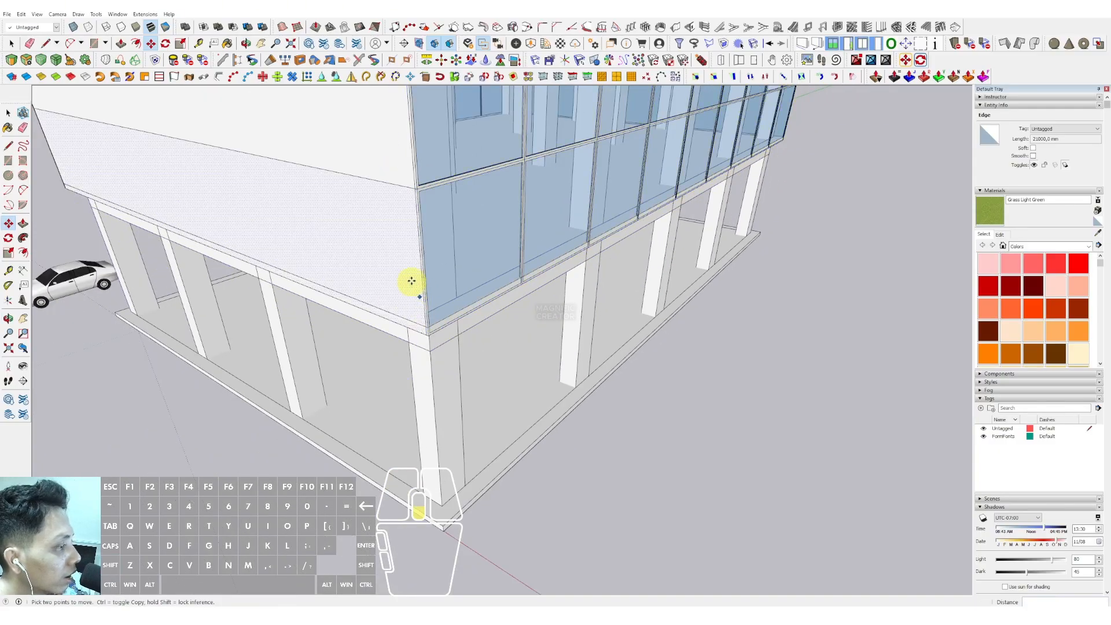
middle_drag(392, 224, 520, 260)
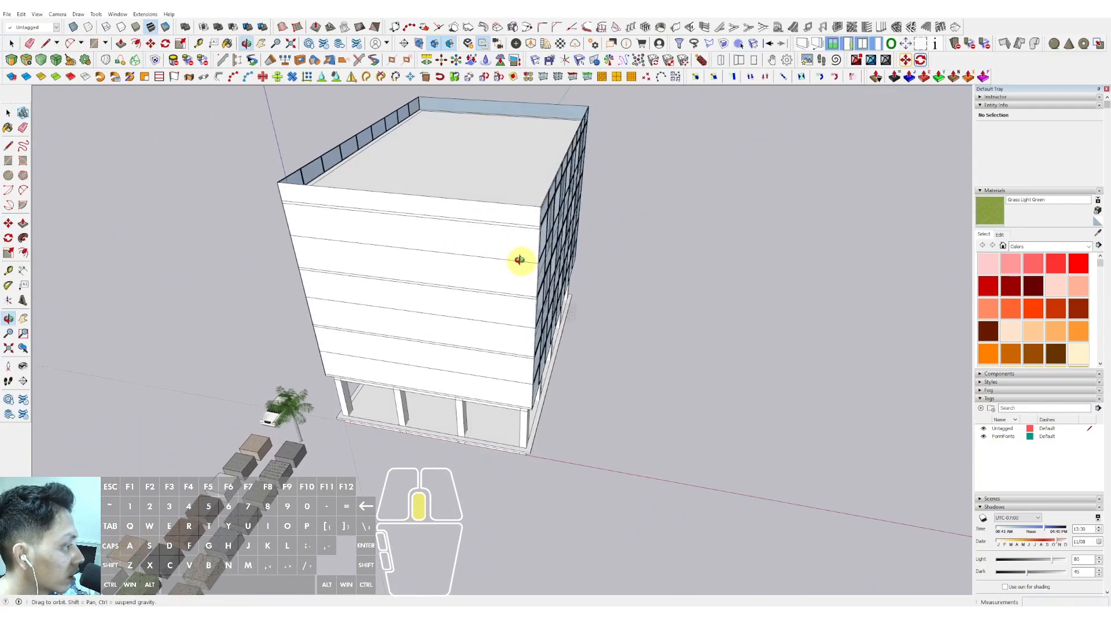
- Select the vertical edge segments along the front face's corner
scroll(536, 234, up, 6)
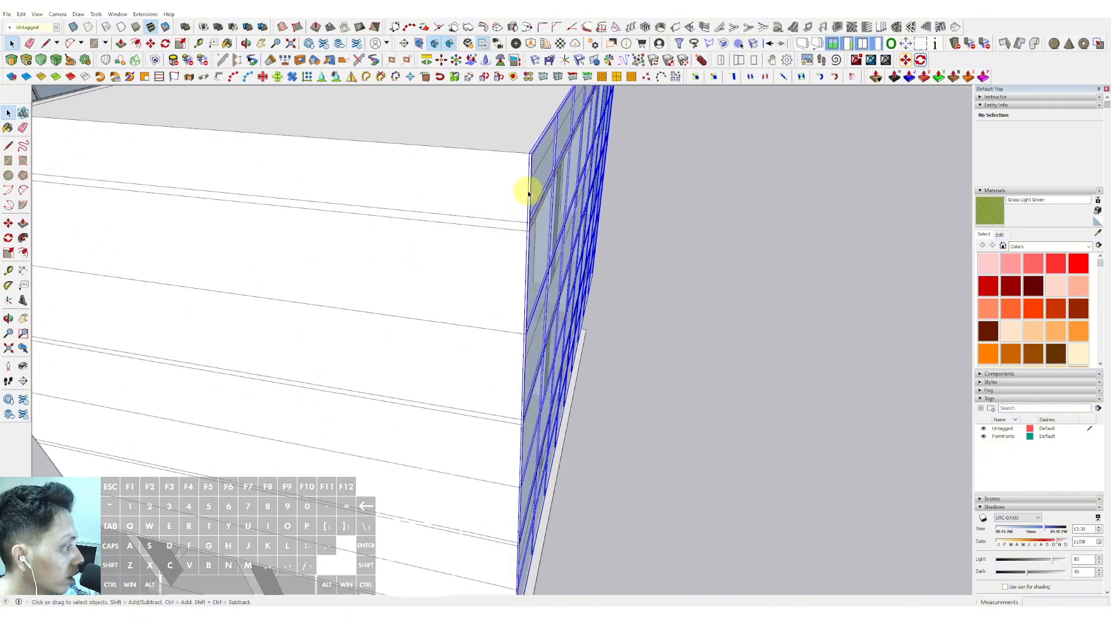
middle_drag(487, 190, 431, 258)
scroll(439, 248, up, 3)
shift+click(440, 241)
scroll(446, 224, down, 3)
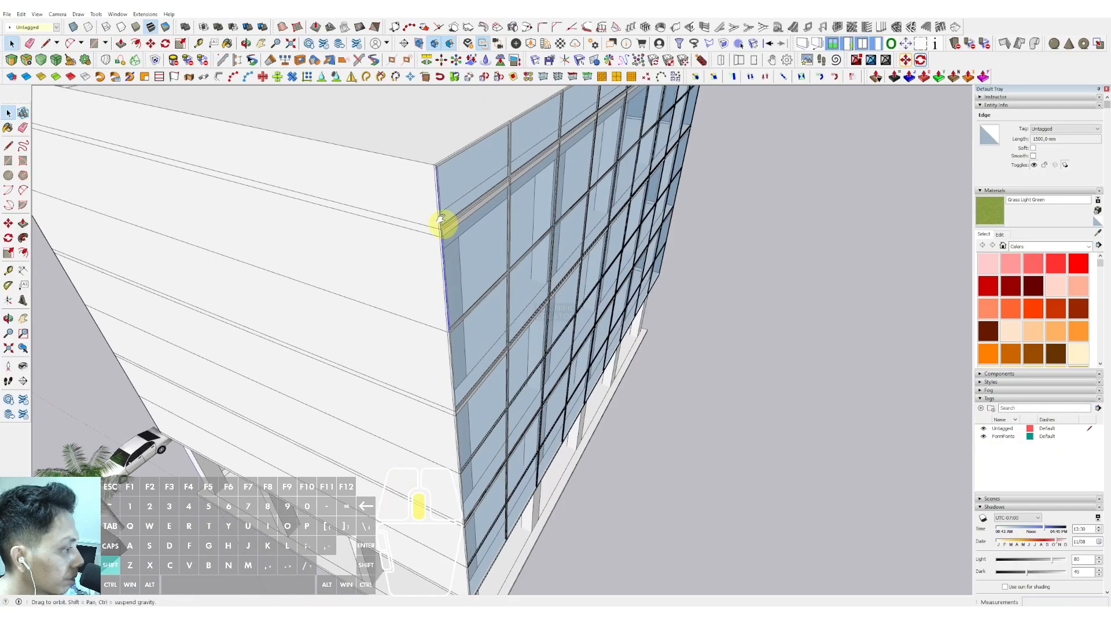
scroll(445, 315, up, 4)
scroll(444, 278, down, 3)
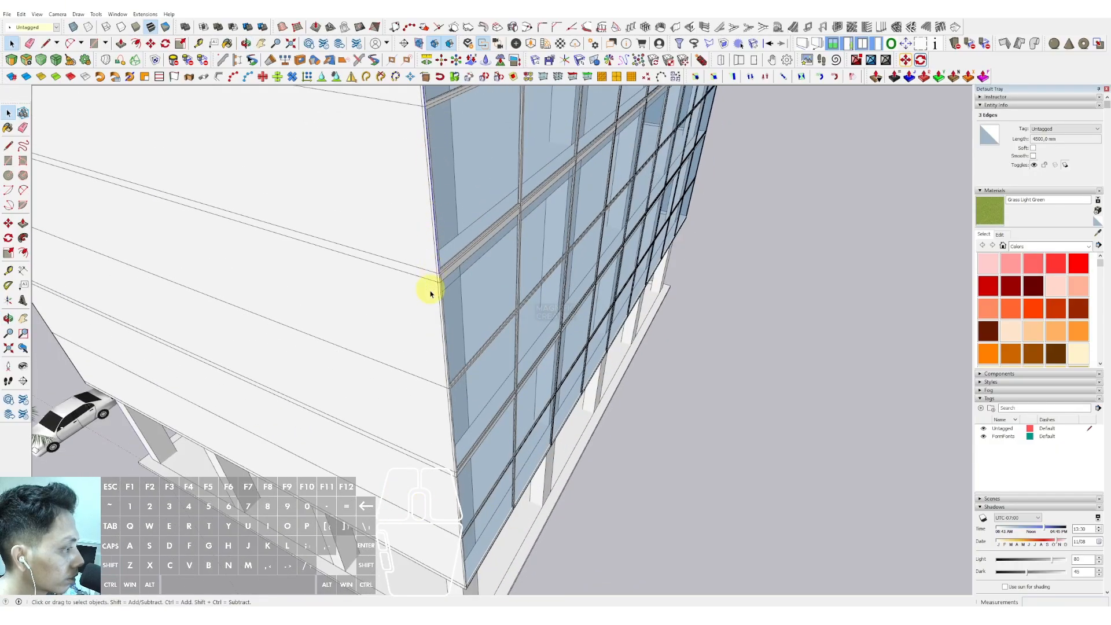
shift+click(429, 290)
scroll(444, 285, up, 3)
scroll(443, 284, down, 3)
scroll(441, 230, up, 3)
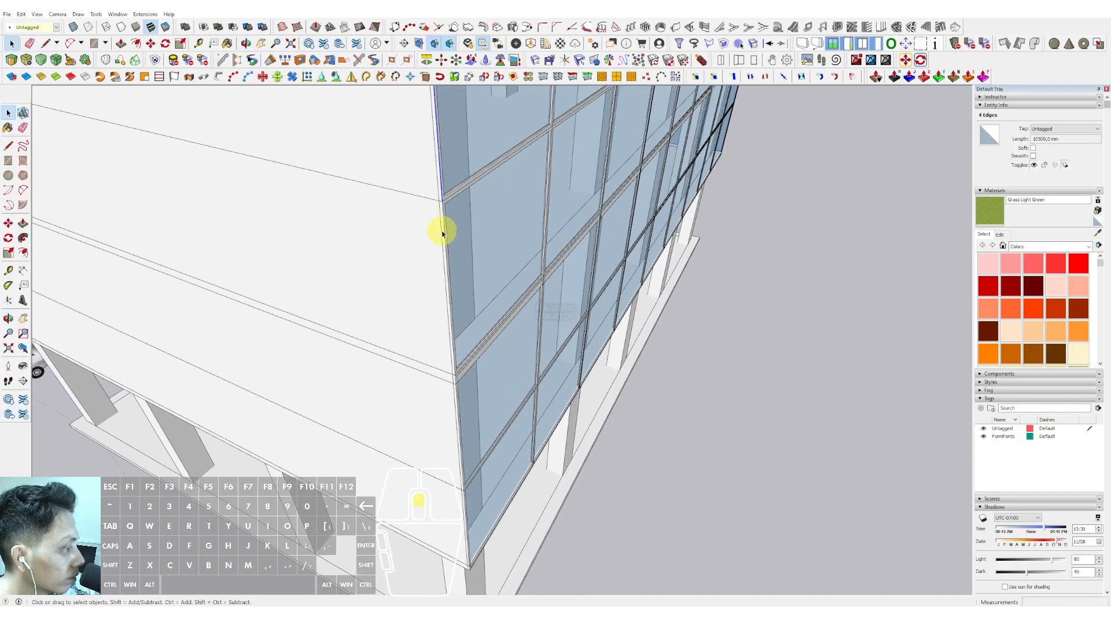
shift+click(441, 219)
middle_drag(442, 218, 446, 86)
scroll(451, 246, up, 3)
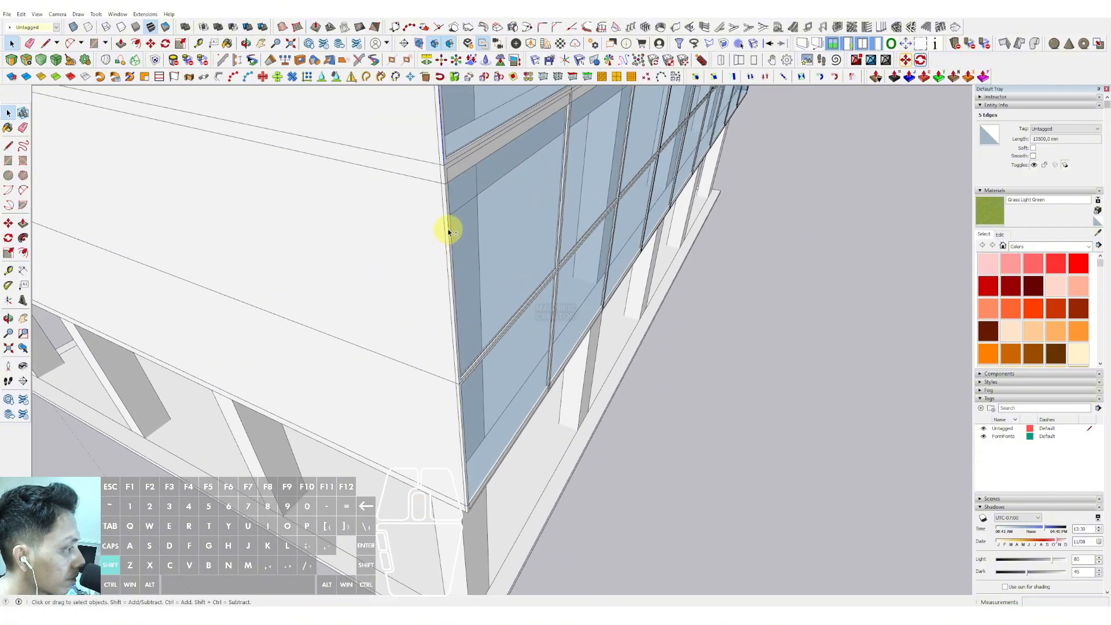
shift+click(449, 231)
scroll(451, 272, down, 2)
scroll(451, 312, up, 2)
mouse_move(451, 286)
shift+middle_down()
mouse_move(450, 226)
mouse_move(433, 218)
mouse_move(459, 300)
shift+middle_up()
shift+click(454, 306)
scroll(456, 370, down, 6)
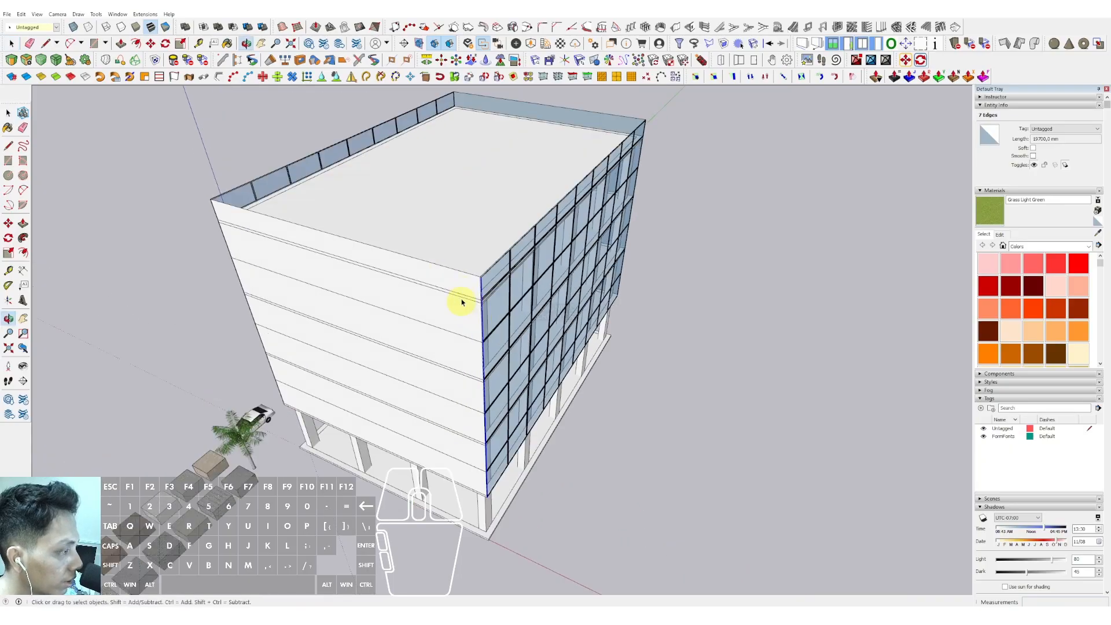
- Copy the selected vertical corner edges across the front face to divide it into a grid of panels
scroll(480, 295, up, 4)
scroll(475, 301, up, 1)
key(m)
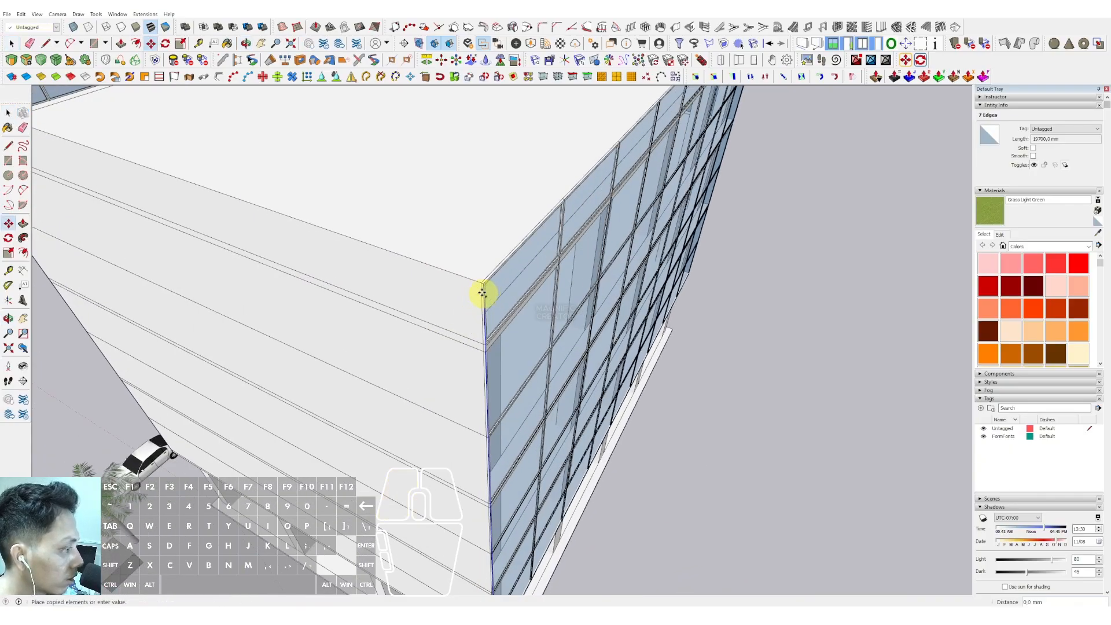
shift+scroll(362, 255, down, 1)
shift+middle_drag(151, 176, 567, 298)
shift+scroll(484, 290, up, 3)
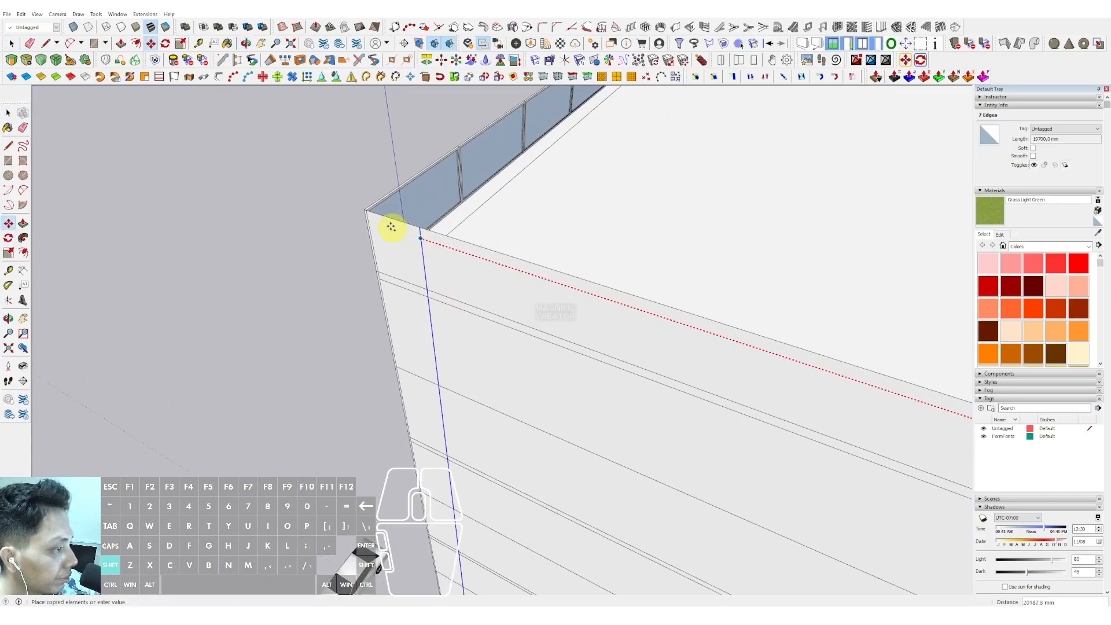
shift+scroll(382, 223, up, 2)
shift+middle_drag(375, 221, 395, 234)
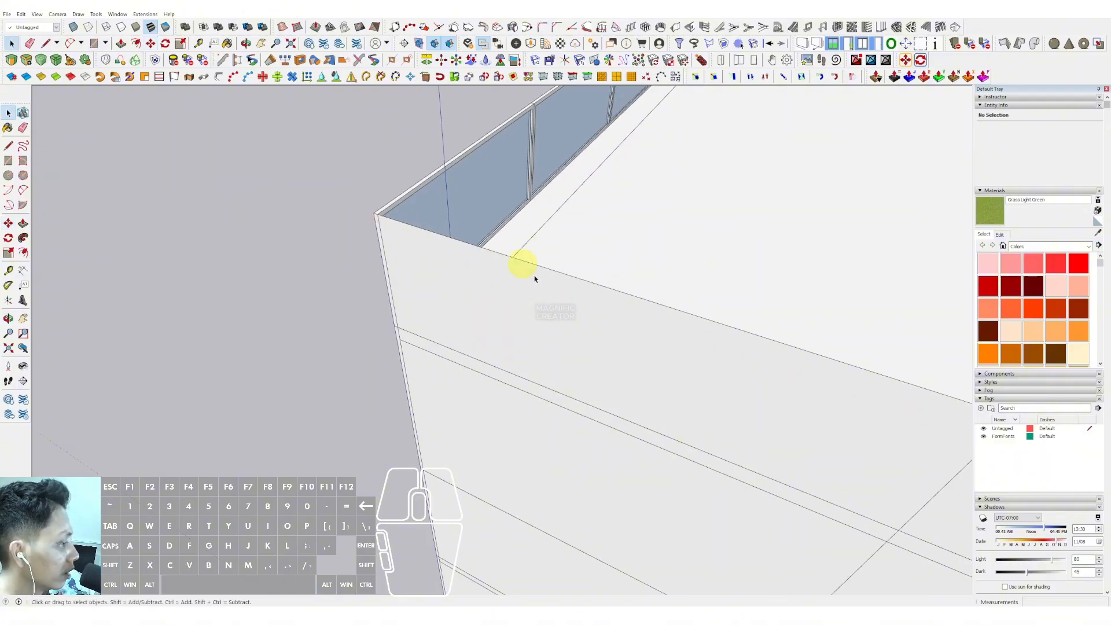
scroll(533, 289, down, 8)
middle_drag(463, 218, 343, 234)
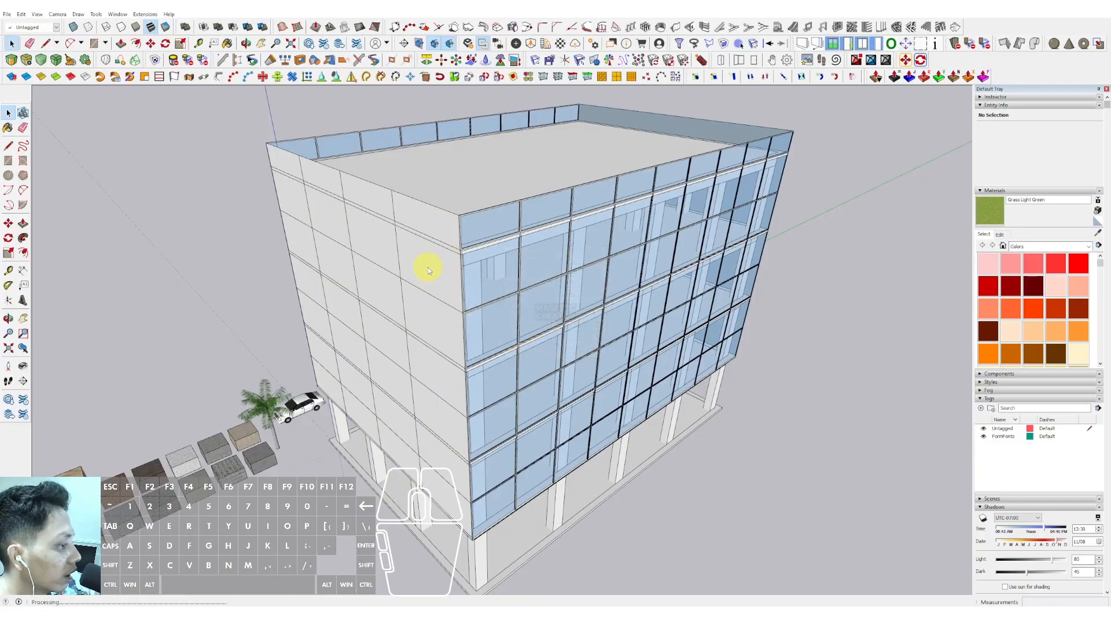
- Delete the front face's white surface so only its grid edges remain
middle_drag(426, 268, 461, 376)
scroll(562, 181, up, 4)
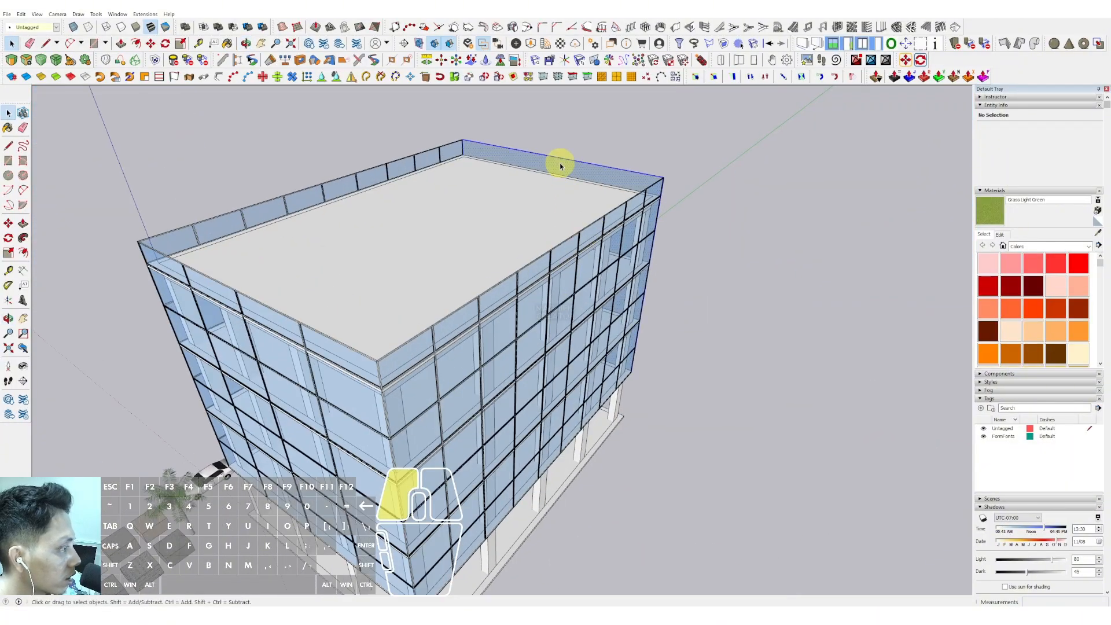
key(Delete)
scroll(509, 179, down, 5)
middle_drag(414, 224, 446, 176)
scroll(405, 240, up, 5)
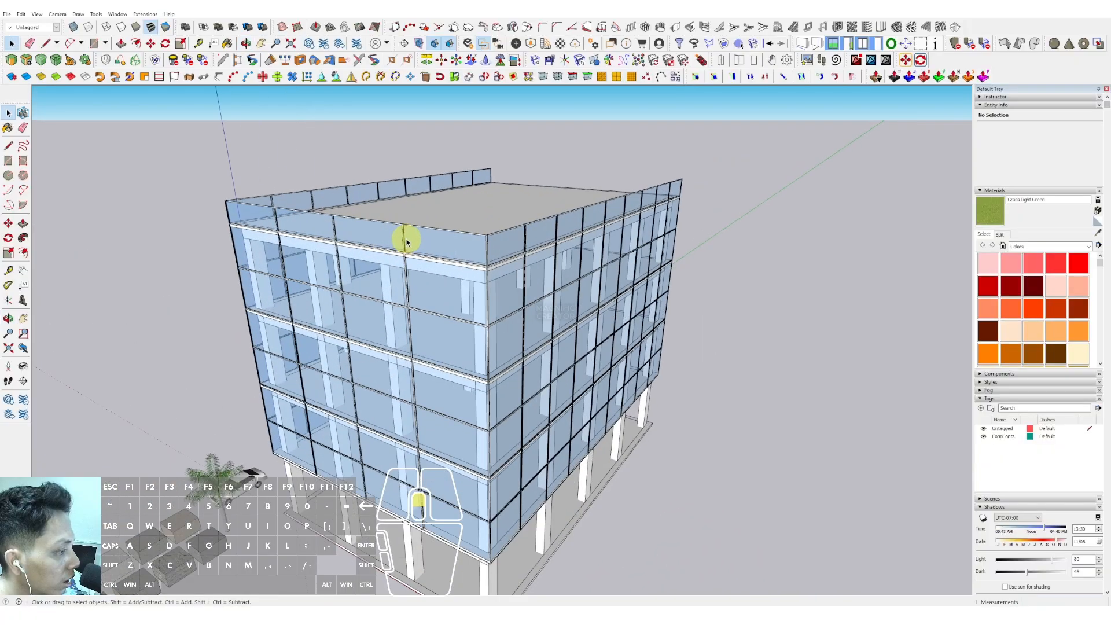
- Copy a facade lattice group with Move toward the front face's corner
click(403, 239)
middle_drag(403, 239, 314, 283)
scroll(332, 266, up, 1)
key(m)
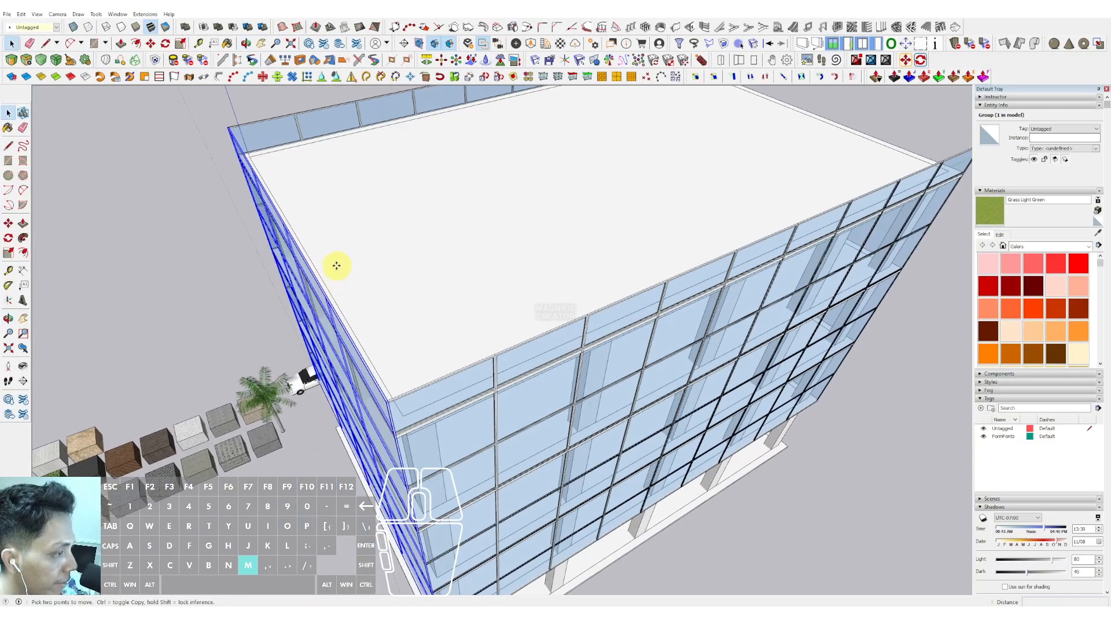
key(ctrl)
click(325, 266)
scroll(440, 234, down, 2)
shift+middle_drag(484, 216, 139, 370)
scroll(428, 287, up, 1)
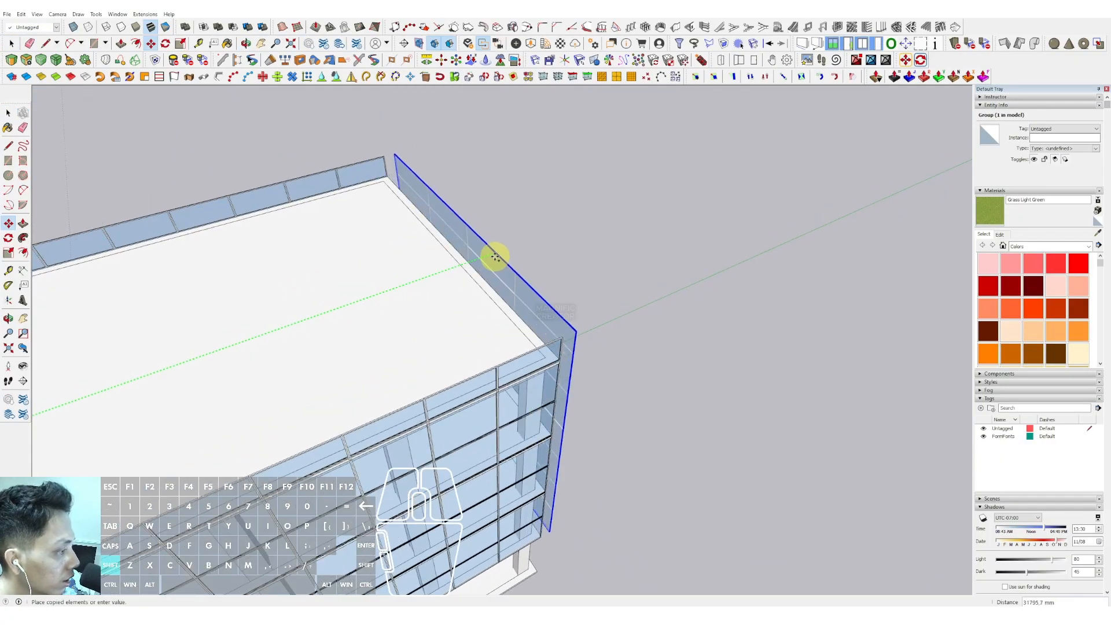
scroll(491, 261, up, 6)
key(space)
- Flip the copied lattice group along its red axis
right_click(504, 256)
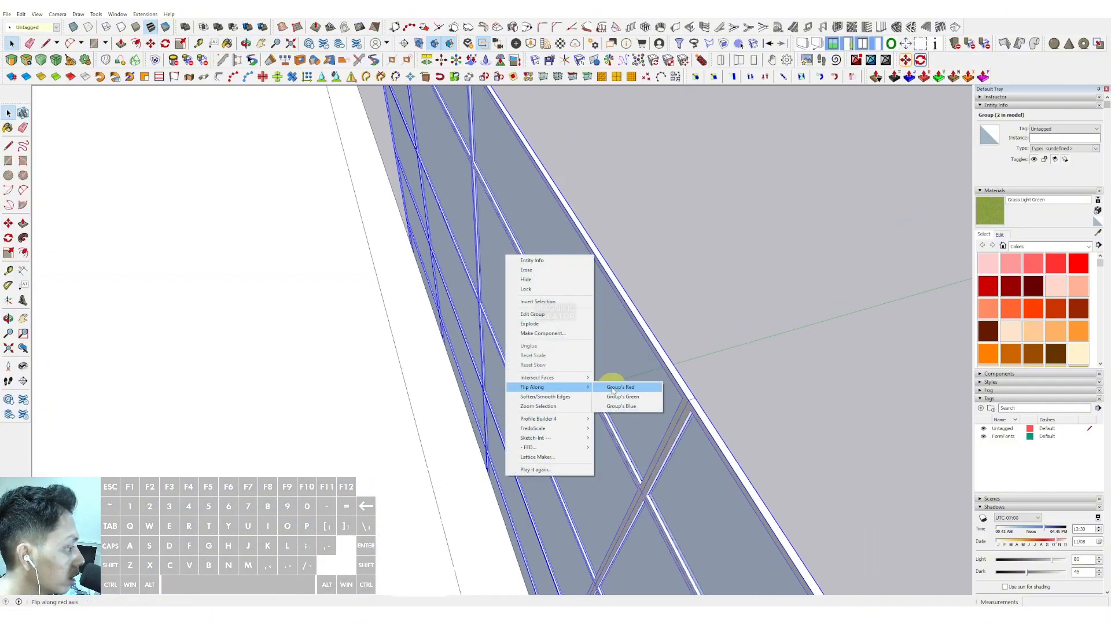
scroll(579, 384, down, 4)
mouse_move(477, 373)
middle_down()
mouse_move(401, 255)
mouse_move(516, 347)
mouse_move(466, 356)
middle_up()
- Move the flipped lattice group so its corner snaps flush onto the front face's corner
scroll(401, 255, up, 1)
scroll(506, 335, up, 5)
key(m)
scroll(627, 249, up, 1)
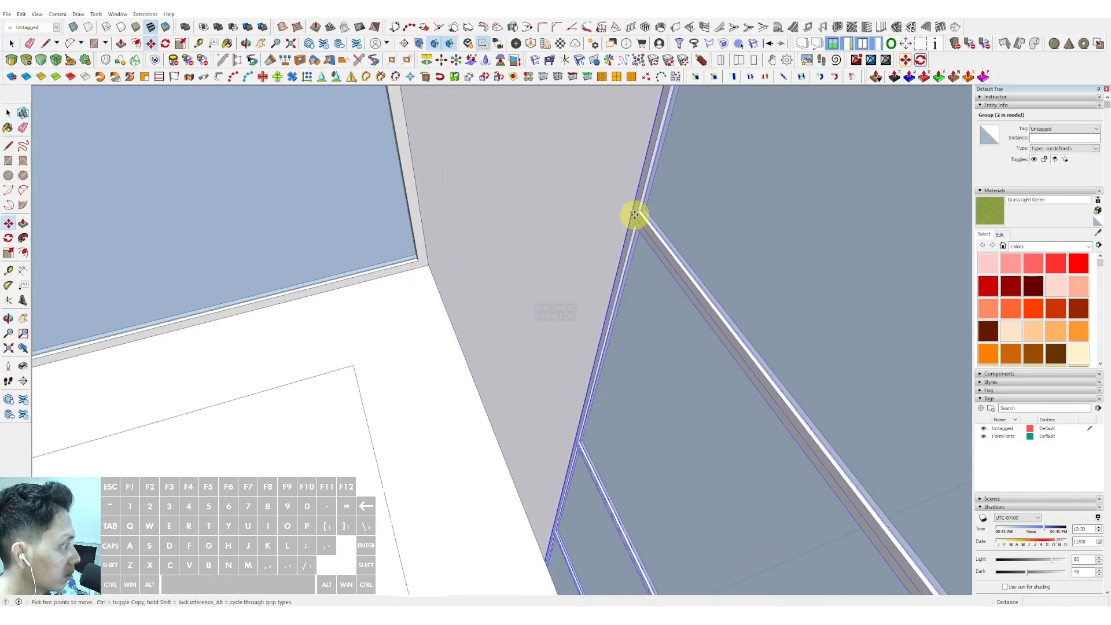
click(632, 215)
scroll(623, 217, down, 3)
click(515, 164)
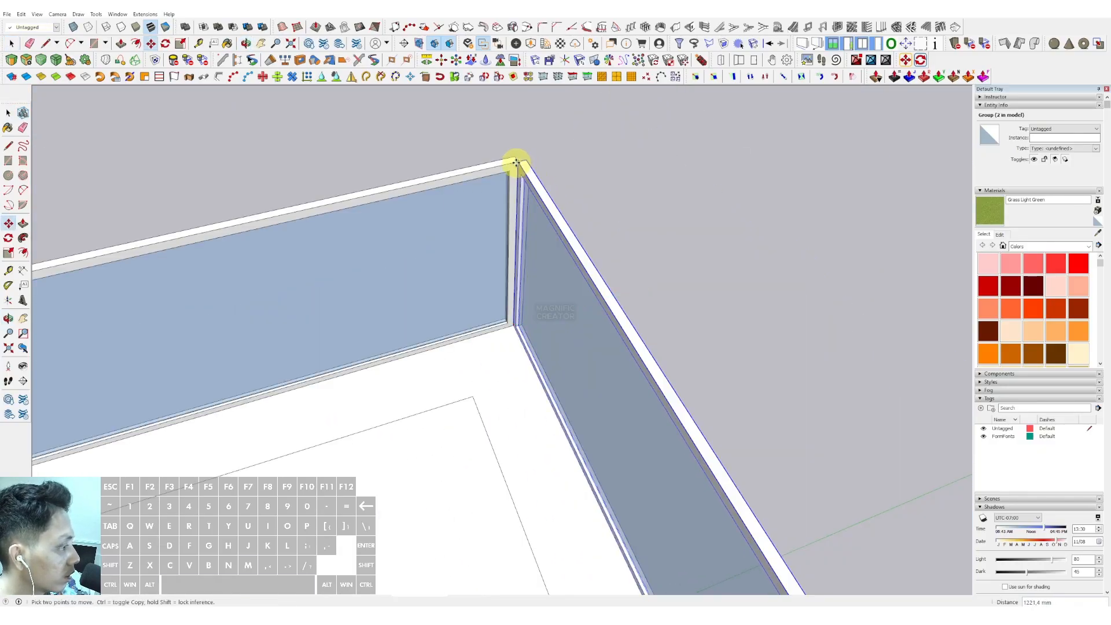
key(space)
- Sample the Glass material, then darken its colour and raise its opacity
scroll(521, 191, up, 2)
scroll(525, 229, down, 8)
middle_drag(608, 238, 491, 316)
shift+middle_drag(492, 315, 541, 173)
scroll(540, 280, up, 5)
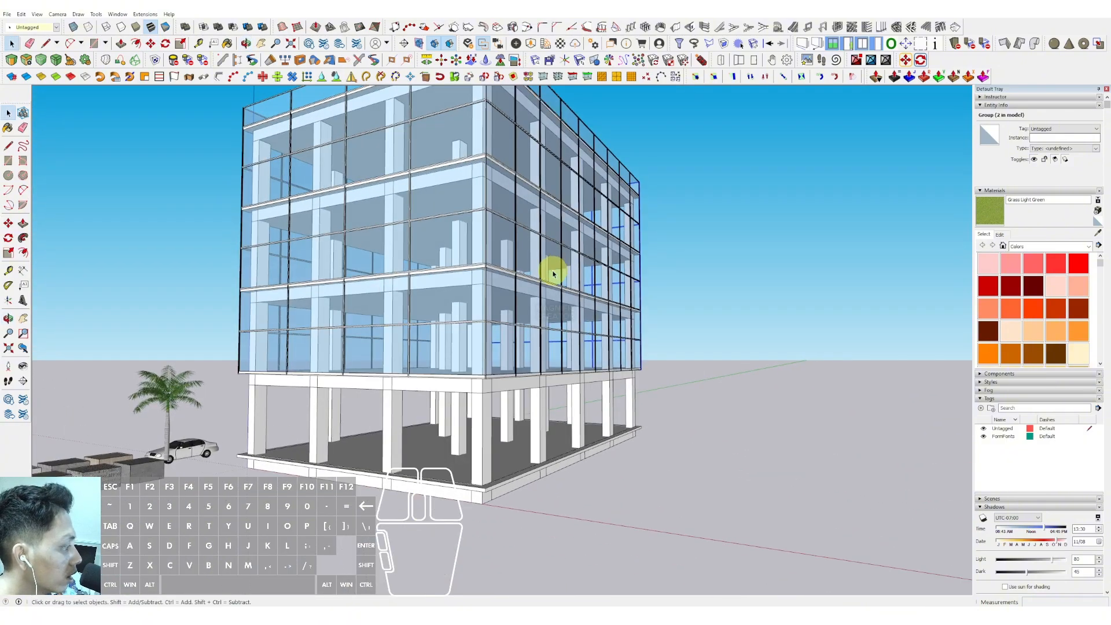
scroll(441, 234, up, 3)
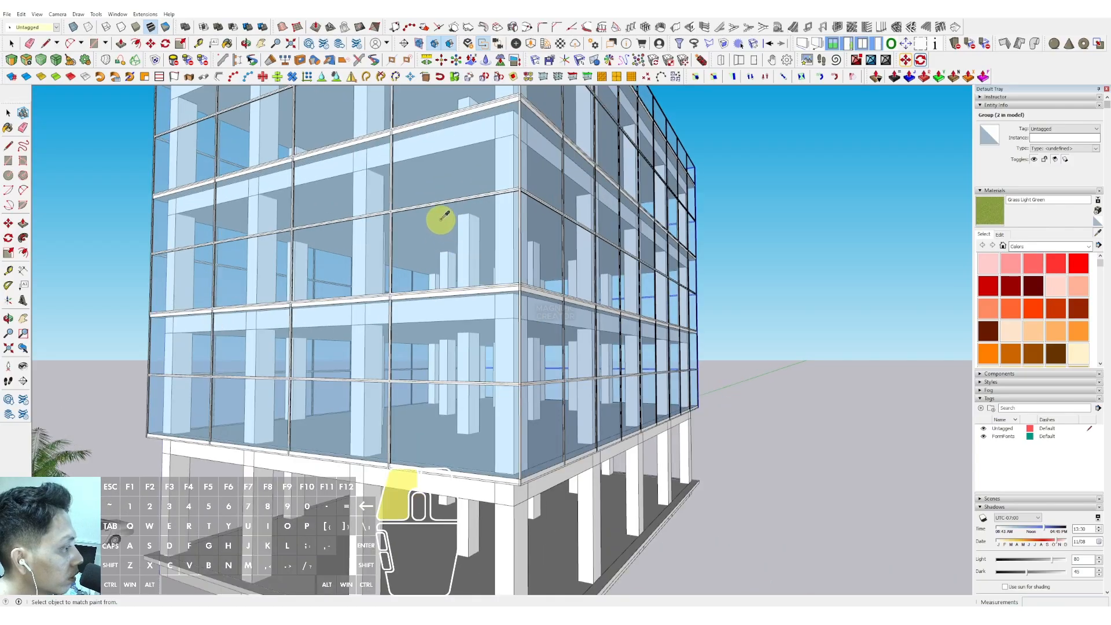
click(999, 235)
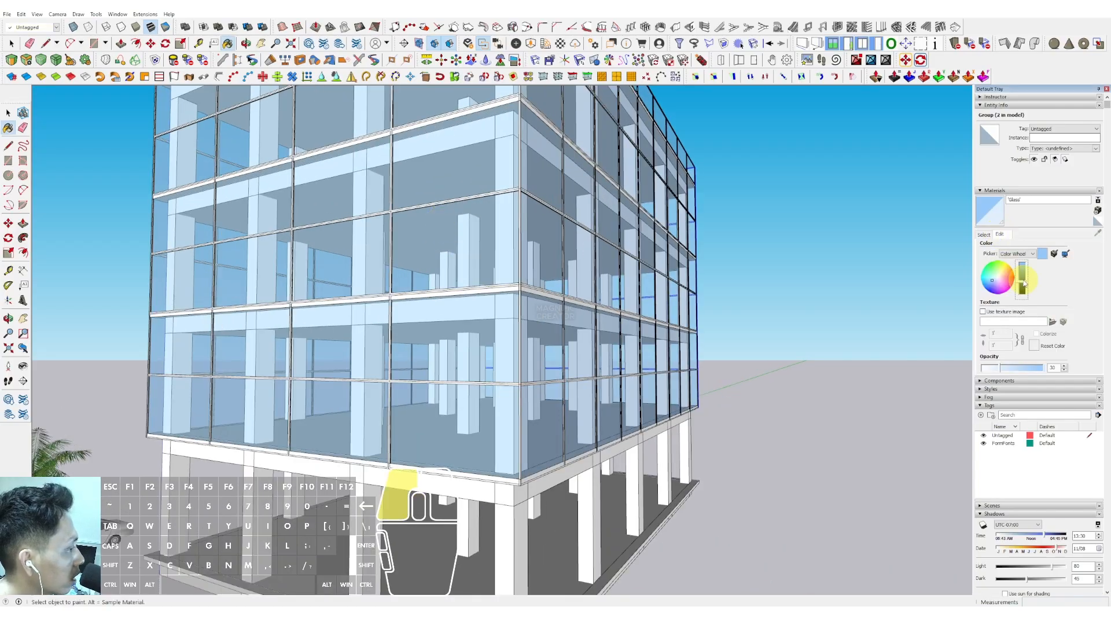
drag(1024, 283, 1024, 283)
drag(1014, 371, 1013, 371)
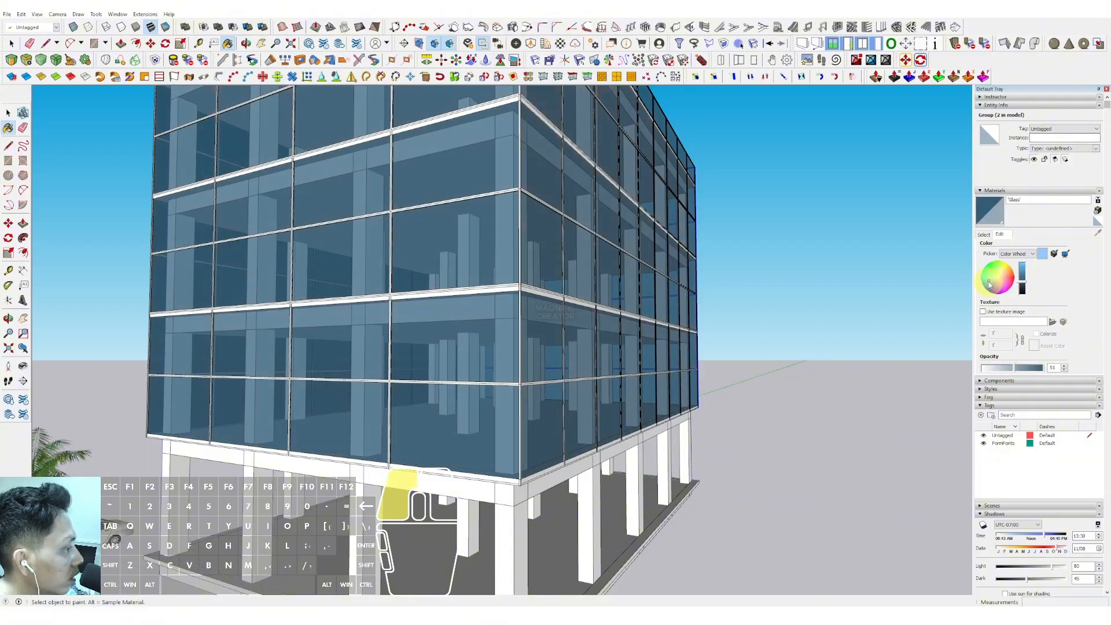
- Brighten the Glass material's colour slightly
click(1023, 273)
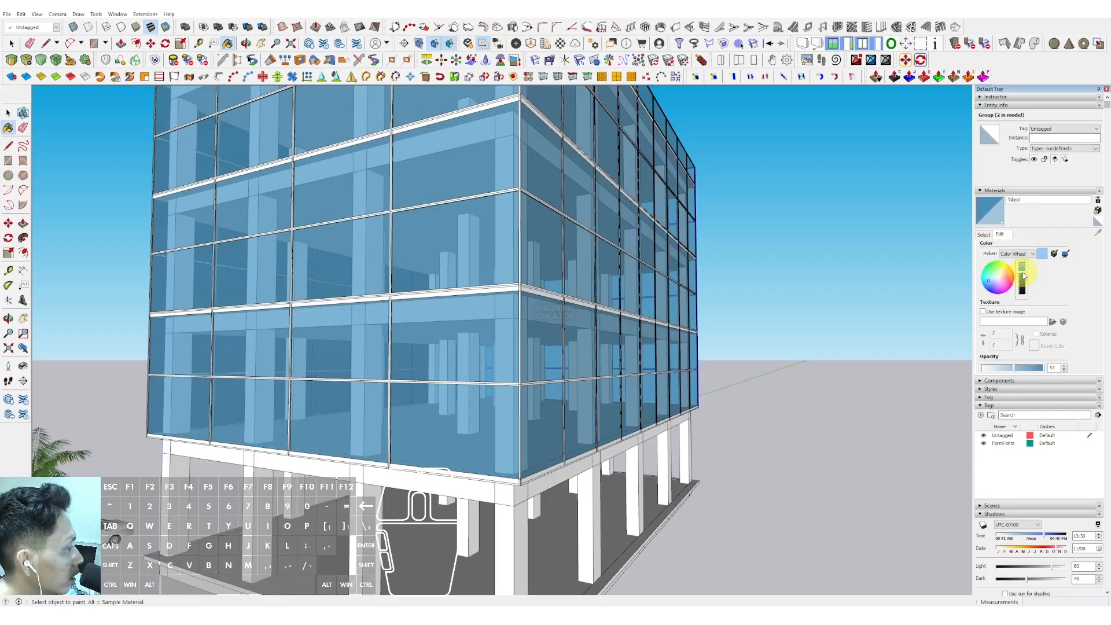
scroll(516, 278, down, 5)
shift+middle_drag(516, 277, 488, 312)
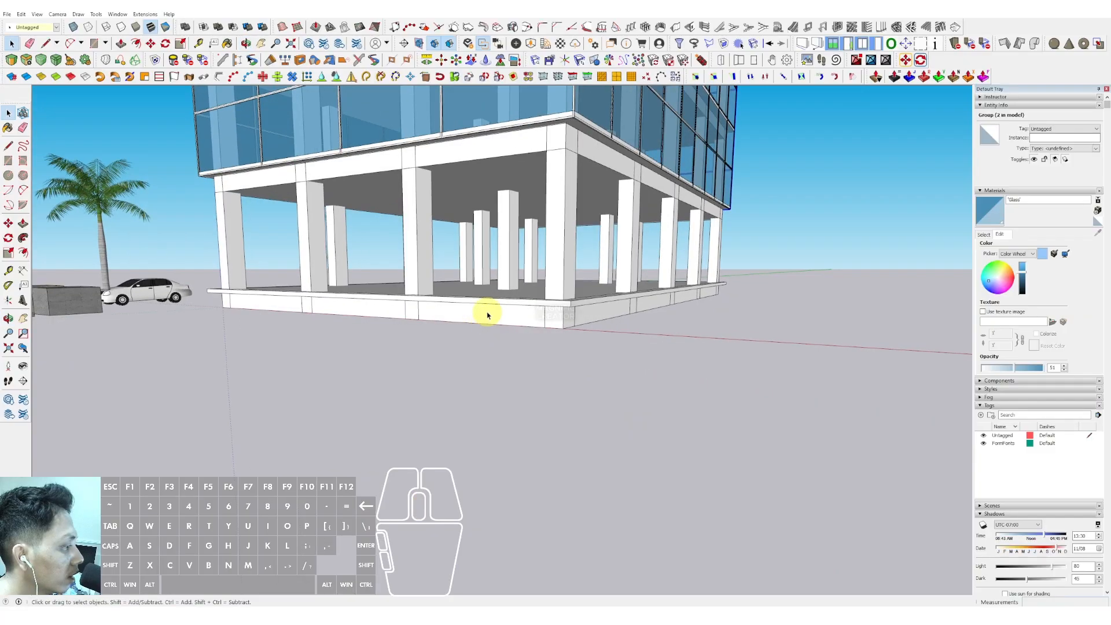
- Select the base platform component and make it unique
click(488, 312)
scroll(496, 349, up, 4)
right_click(507, 357)
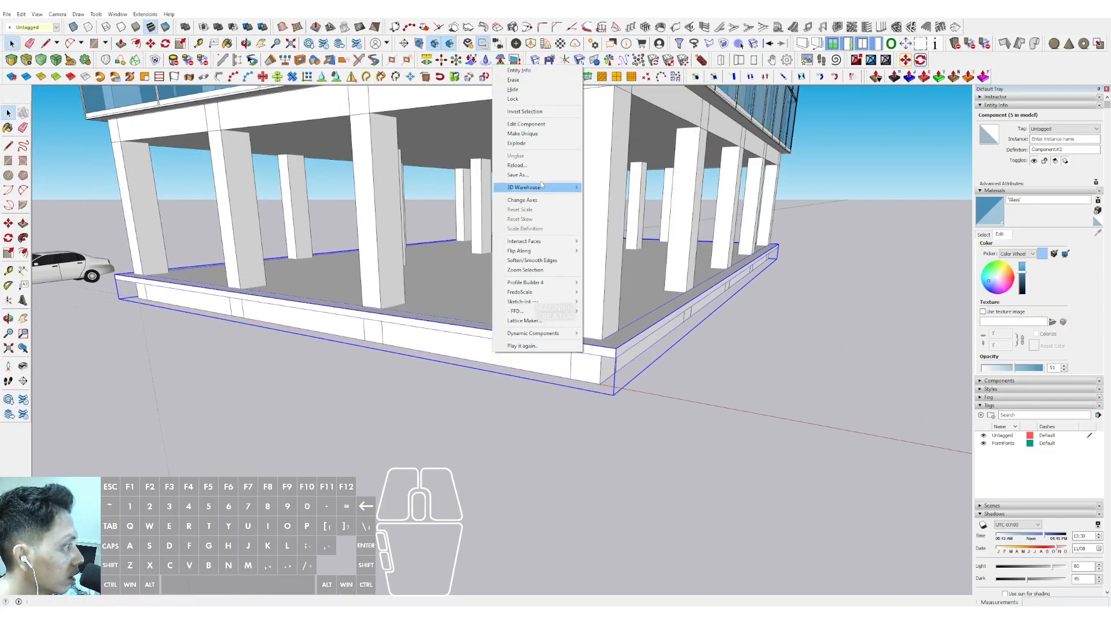
click(530, 134)
- Open the base platform component for editing and erase the stray edges along its top
scroll(496, 330, down, 10)
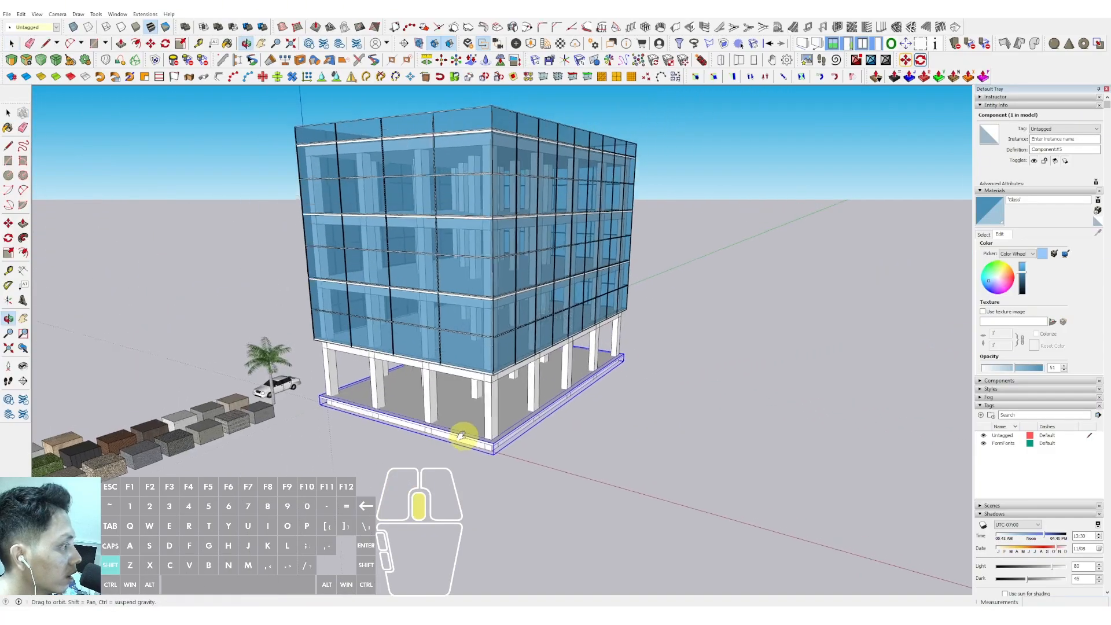
middle_drag(451, 443, 499, 343)
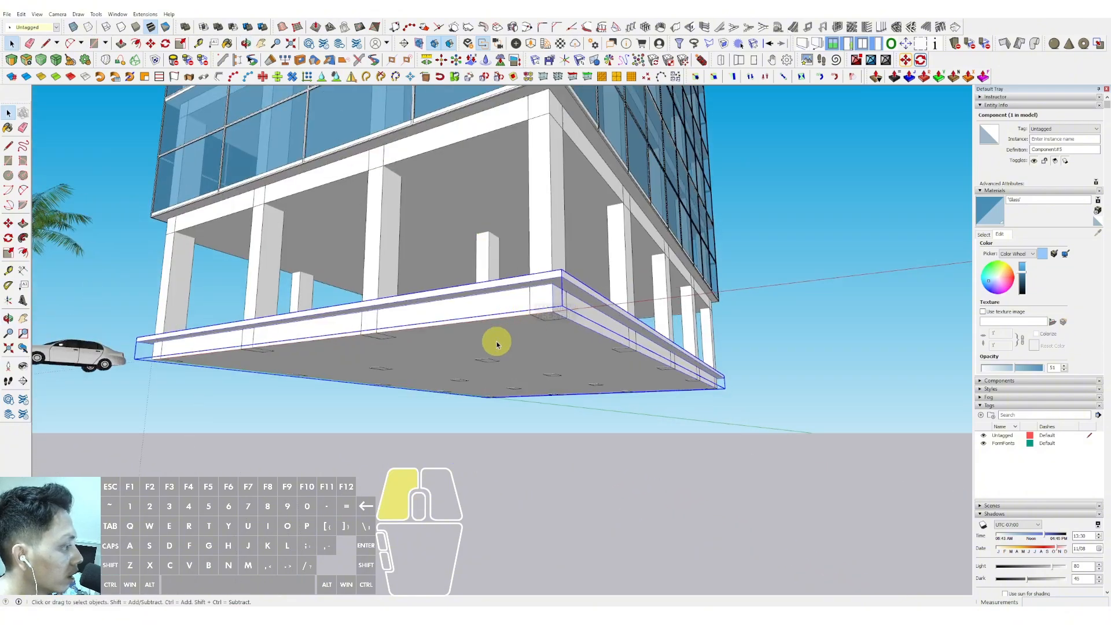
double_click(498, 343)
scroll(575, 310, up, 4)
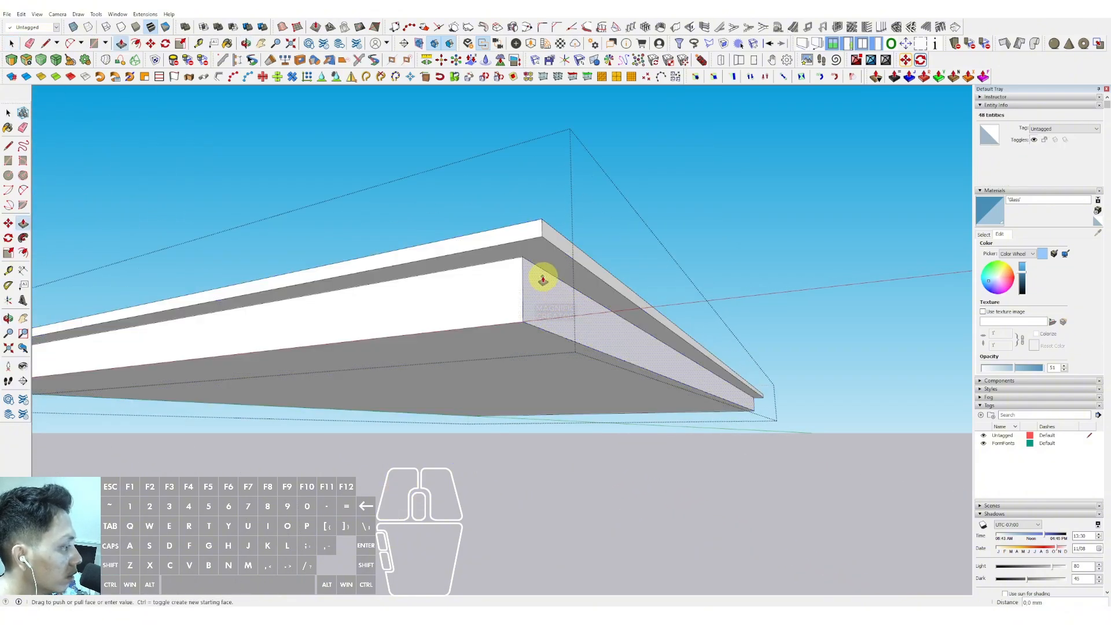
key(space)
middle_drag(531, 232, 581, 353)
key(p)
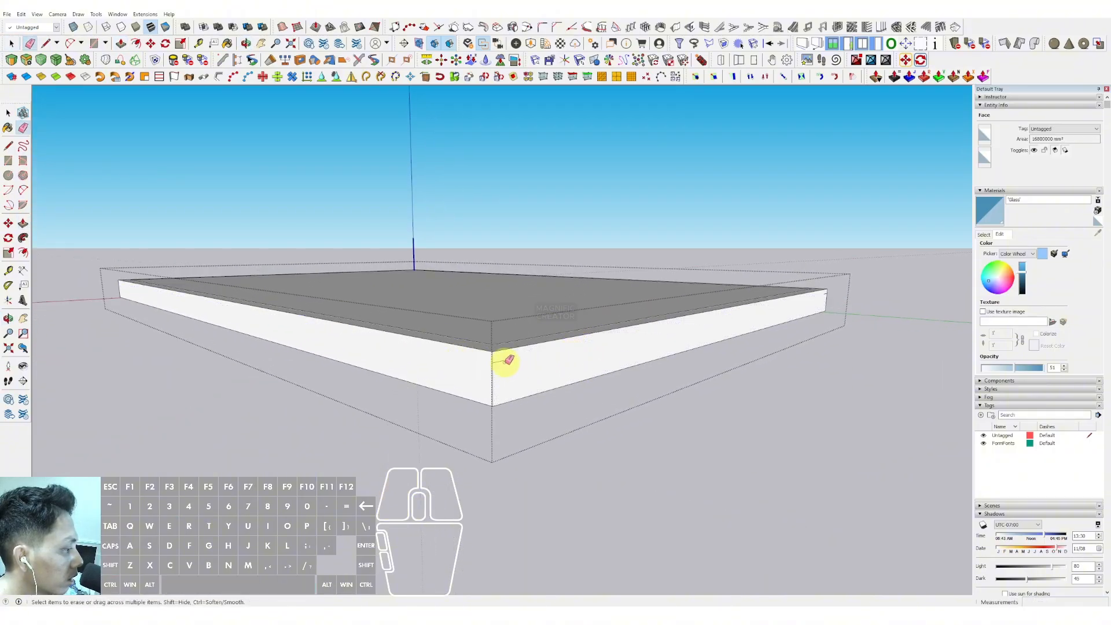
mouse_move(412, 351)
middle_down()
mouse_move(738, 365)
mouse_move(860, 338)
mouse_move(496, 310)
mouse_move(489, 321)
mouse_move(835, 337)
mouse_move(731, 287)
mouse_move(587, 277)
mouse_move(513, 365)
mouse_move(548, 293)
mouse_move(622, 230)
middle_up()
click(485, 324)
- Erase the remaining stray edges around the platform slab's corners
scroll(577, 258, up, 5)
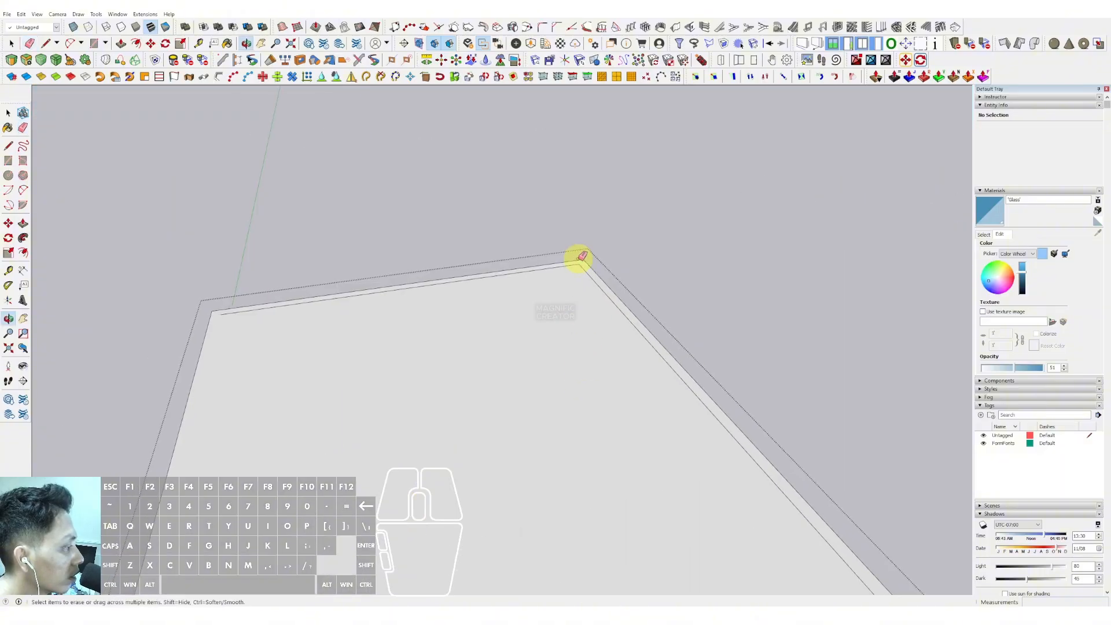
scroll(586, 267, down, 5)
mouse_move(585, 268)
middle_down()
mouse_move(454, 349)
mouse_move(538, 349)
mouse_move(679, 288)
mouse_move(595, 359)
mouse_move(605, 327)
mouse_move(448, 404)
middle_up()
scroll(449, 408, up, 3)
scroll(450, 409, up, 2)
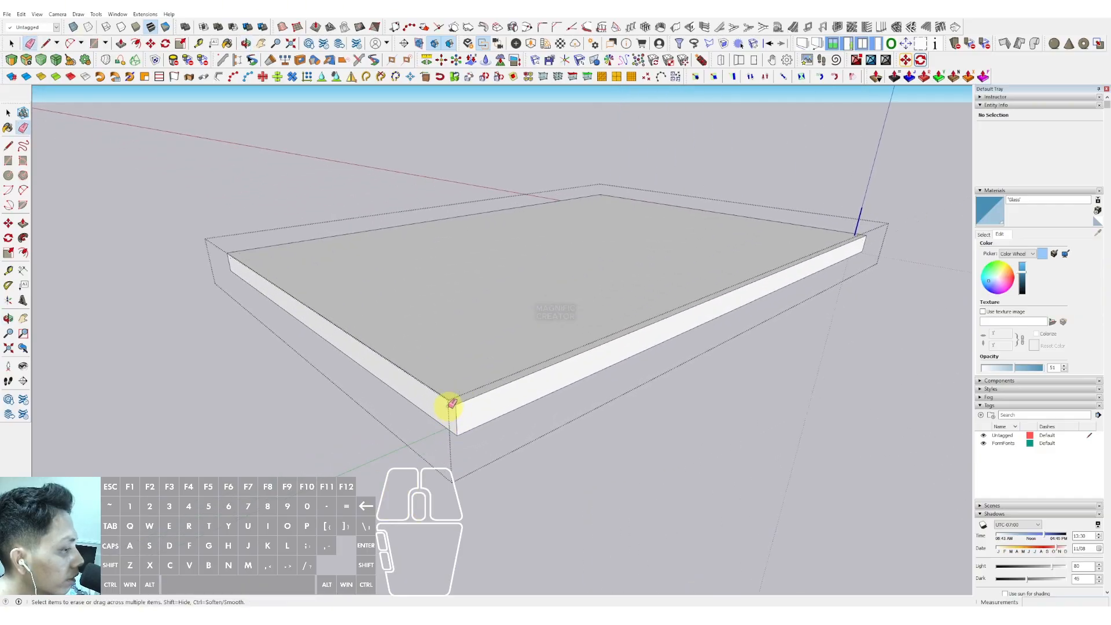
scroll(599, 264, down, 4)
mouse_move(640, 255)
middle_down()
mouse_move(706, 426)
mouse_move(386, 300)
middle_up()
key(space)
scroll(559, 381, up, 2)
key(e)
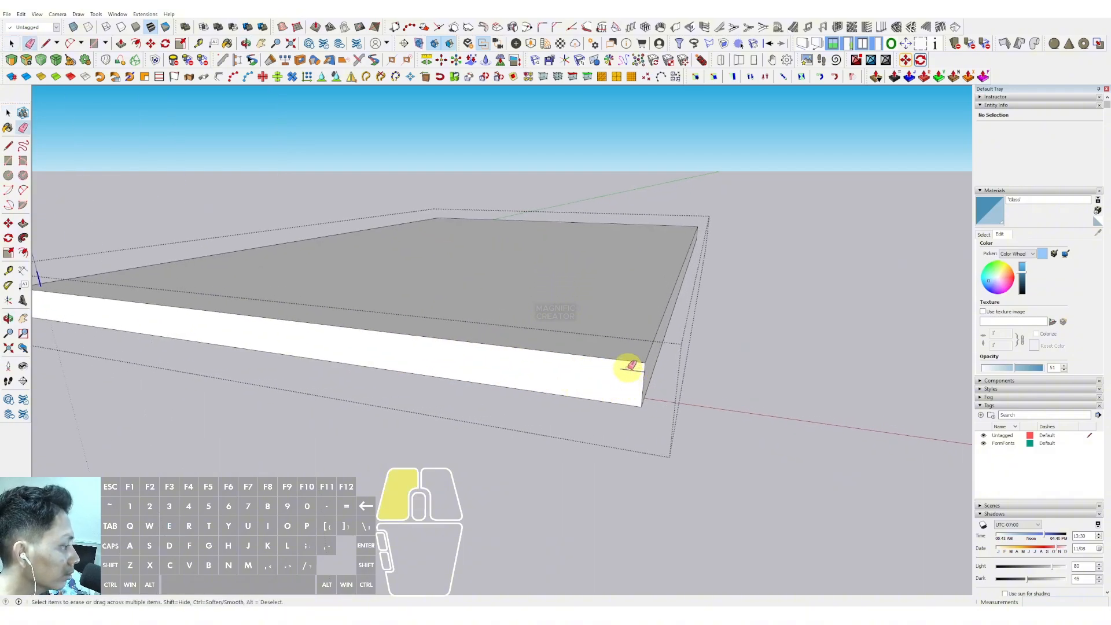
click(628, 368)
key(space)
scroll(578, 370, down, 3)
key(h)
scroll(573, 364, down, 2)
middle_drag(555, 354, 336, 352)
shift+middle_drag(335, 353, 451, 348)
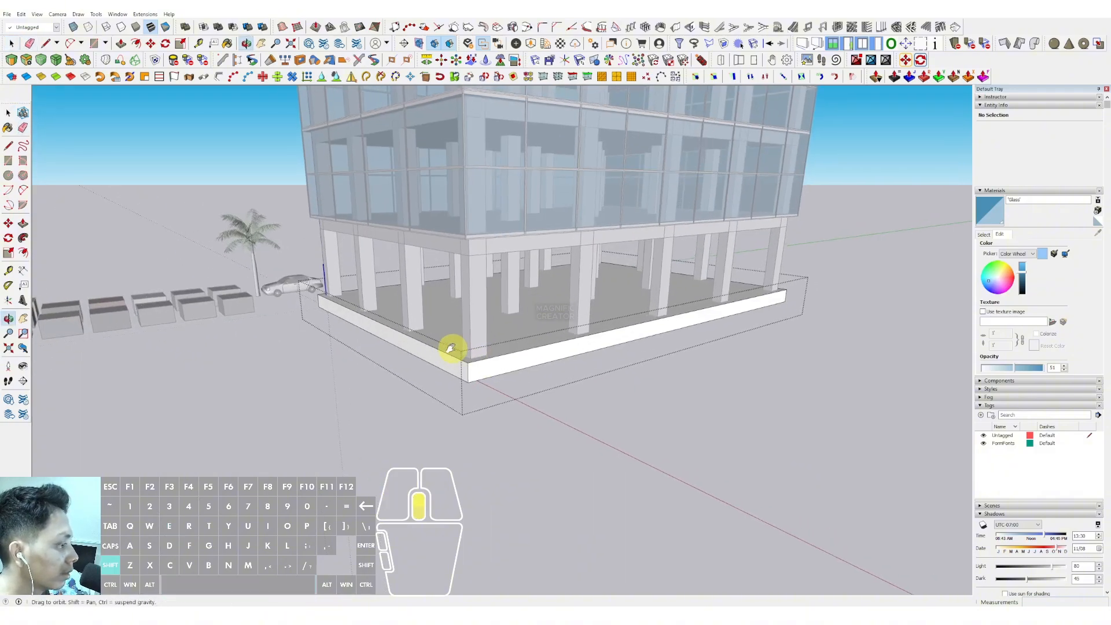
- Push the platform's side face outward about 5400 mm with Push/Pull
scroll(449, 359, up, 2)
double_click(433, 366)
scroll(442, 375, up, 1)
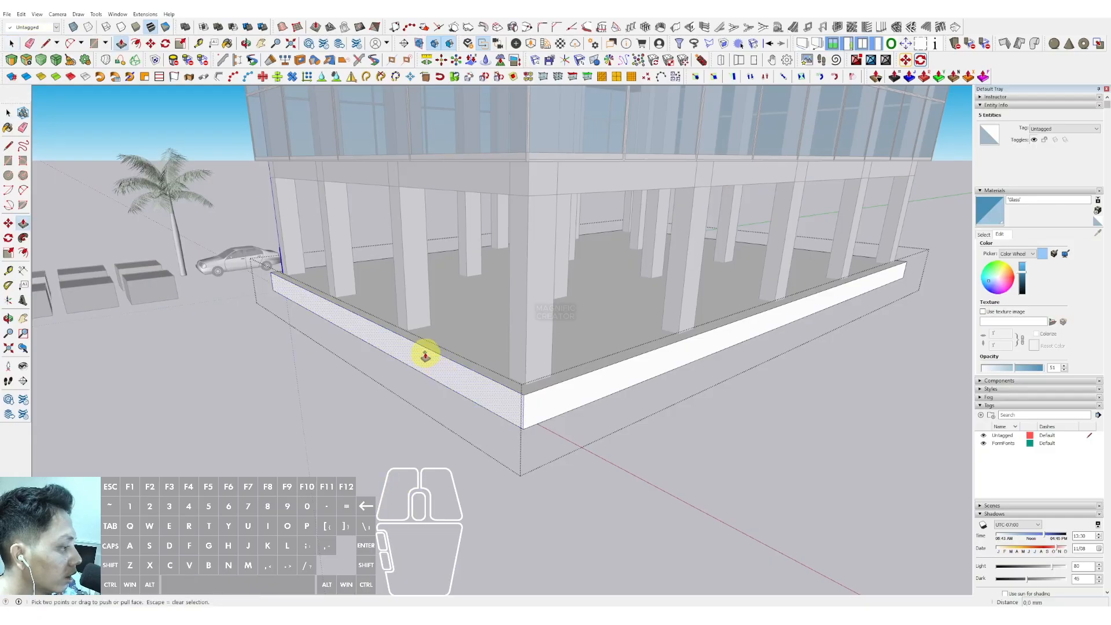
drag(425, 355, 257, 408)
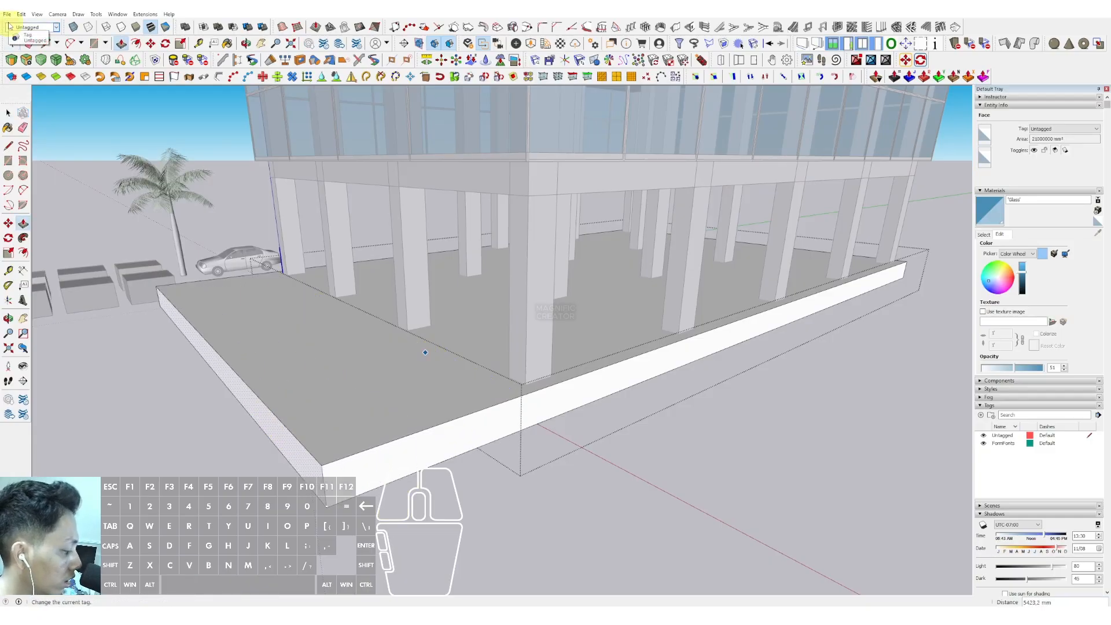
key(Return)
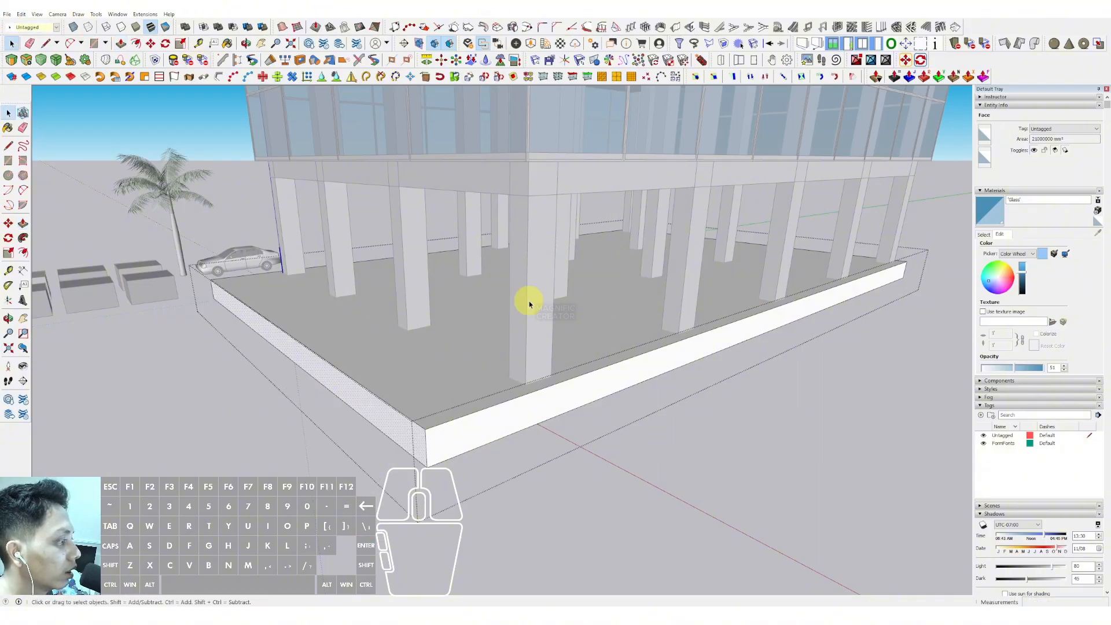
- Push the platform's front face outward about 1500 mm
middle_drag(530, 304, 625, 403)
middle_drag(464, 302, 560, 324)
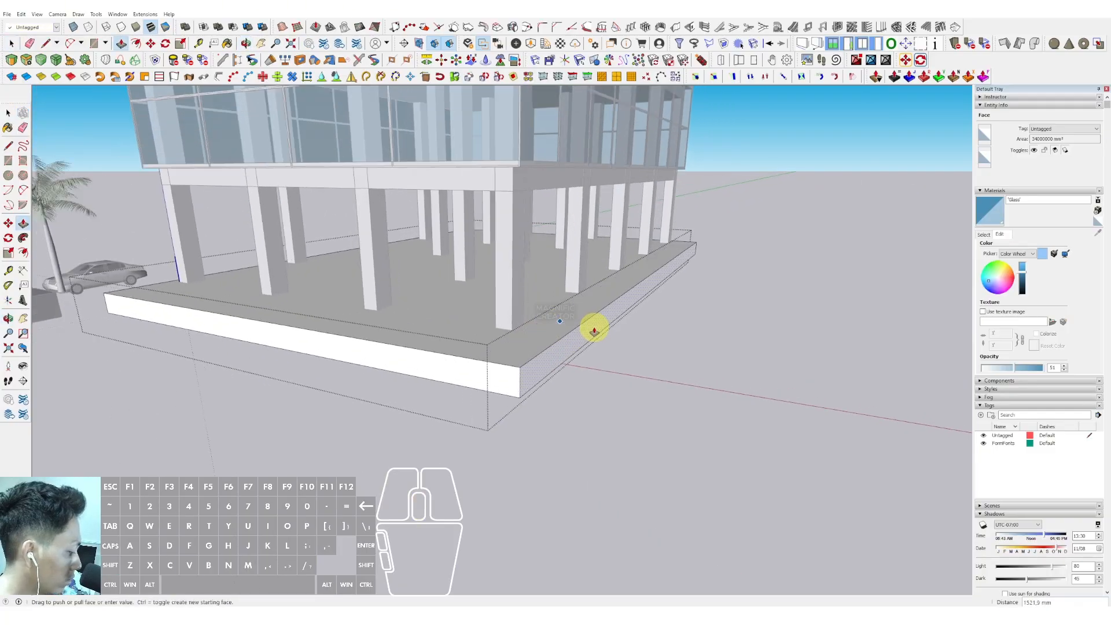
key(Return)
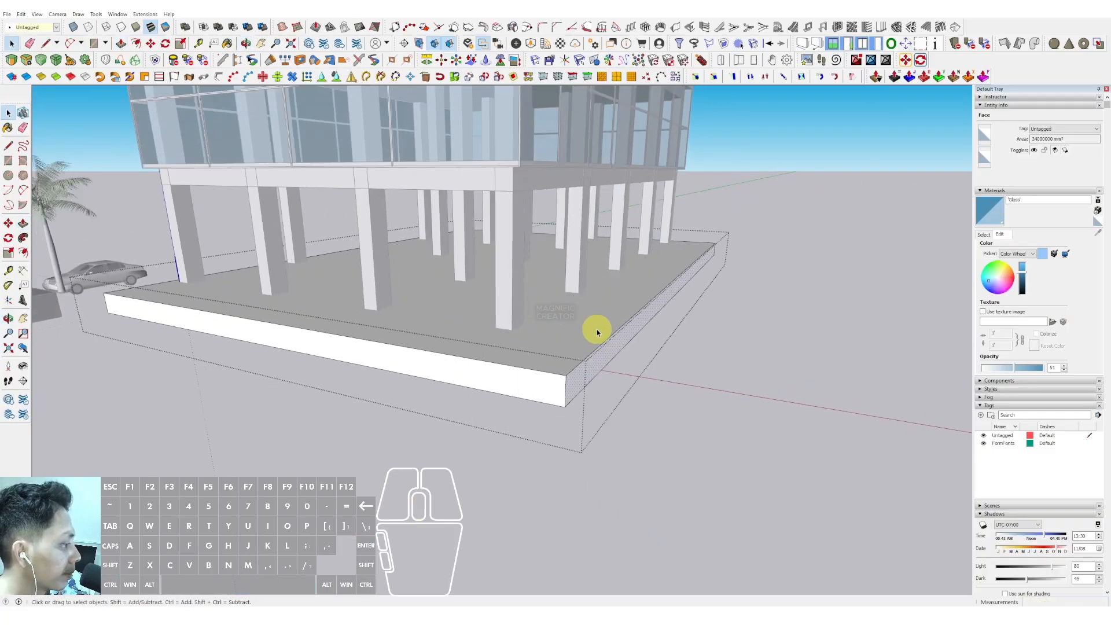
- Copy the platform's top corner edges 1000 mm downward as a series of evenly spaced lines
scroll(595, 329, down, 5)
middle_drag(575, 379, 469, 325)
scroll(468, 328, up, 5)
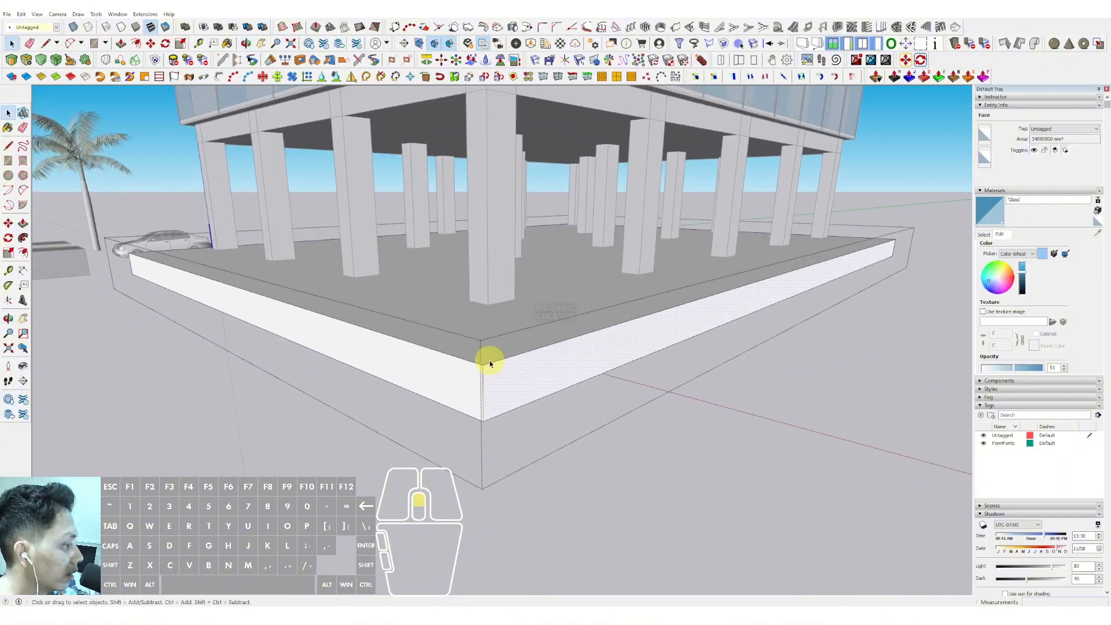
scroll(491, 364, up, 2)
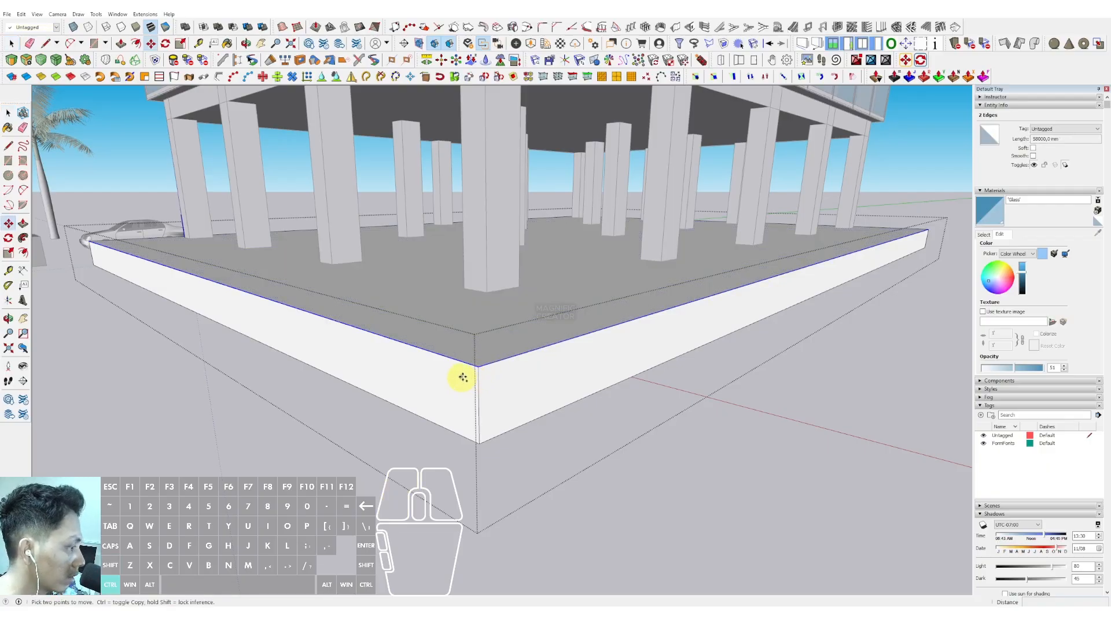
drag(476, 369, 481, 442)
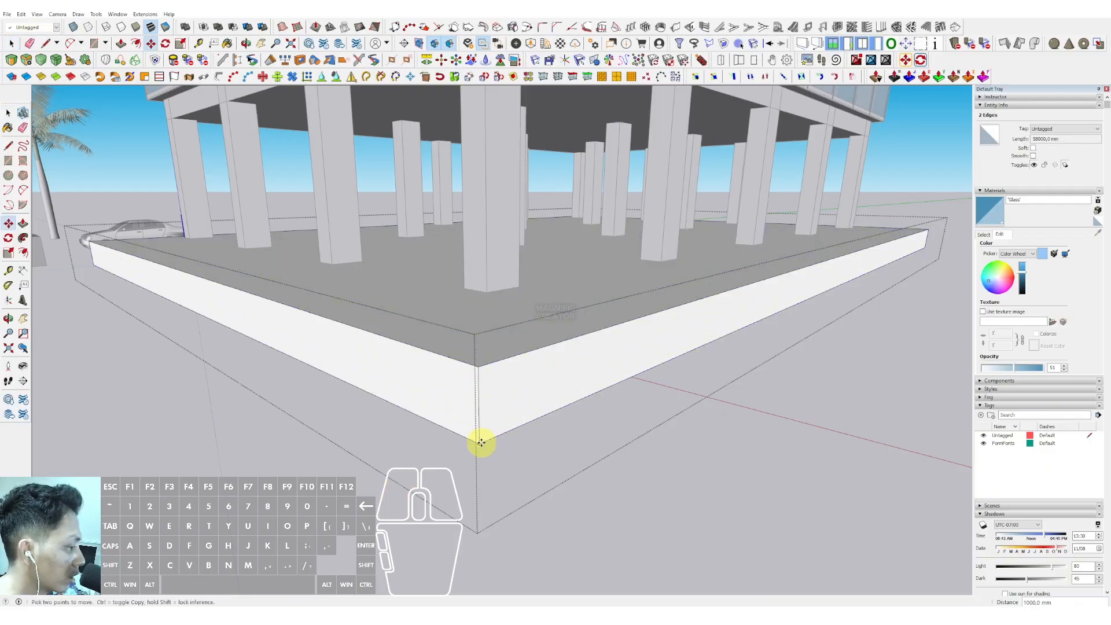
key(Return)
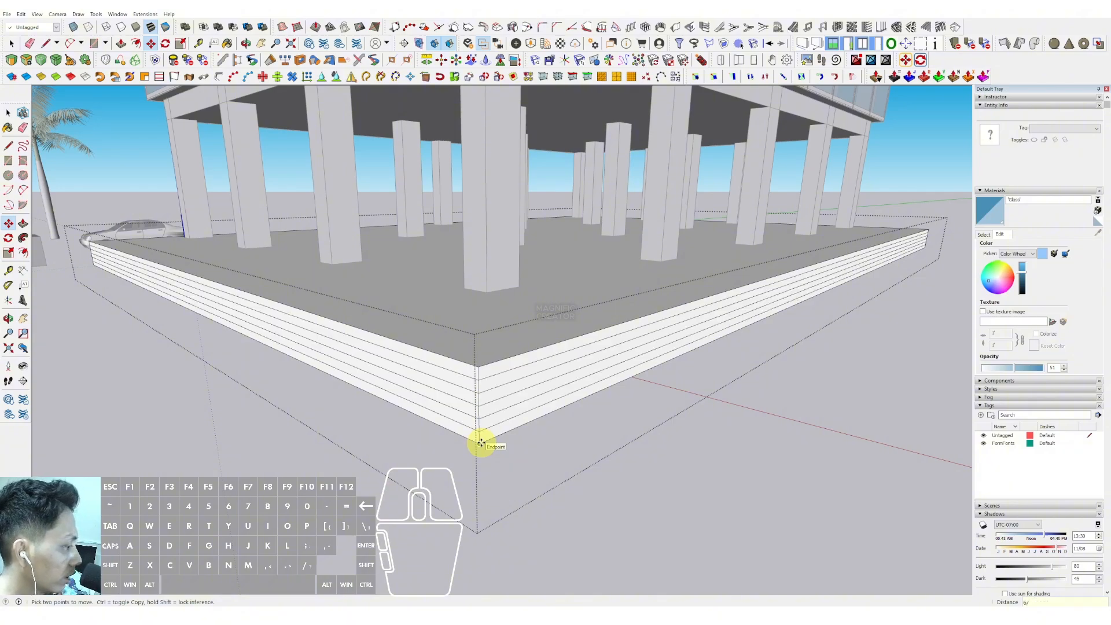
- Push the lowest strip of the platform's side outward 1100 mm to form the first step
key(space)
scroll(485, 370, up, 4)
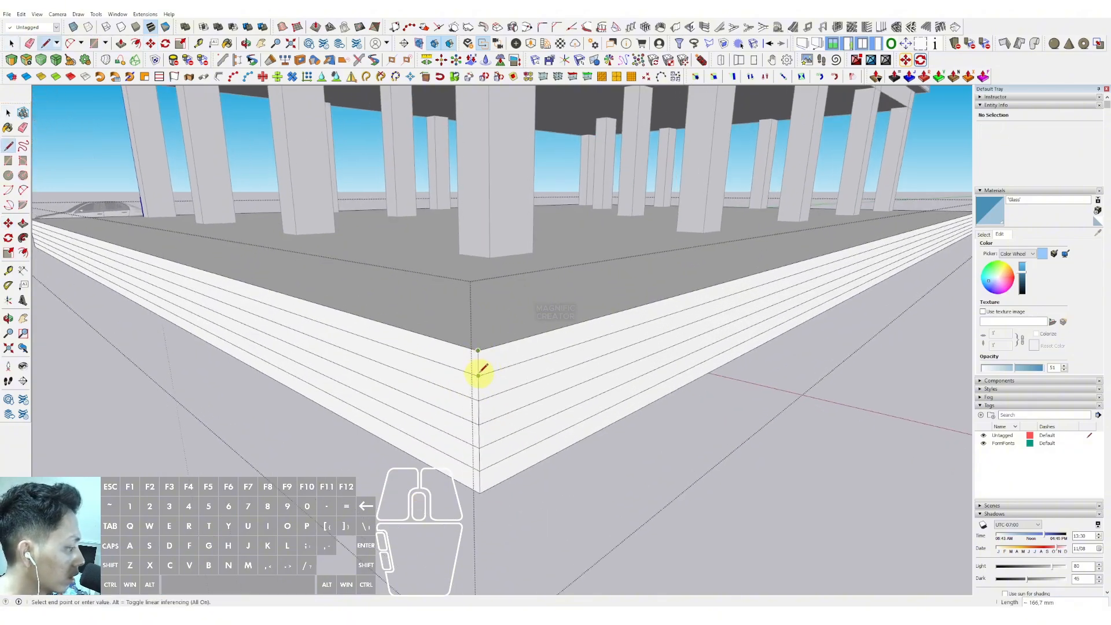
key(space)
scroll(548, 356, down, 5)
scroll(538, 398, up, 1)
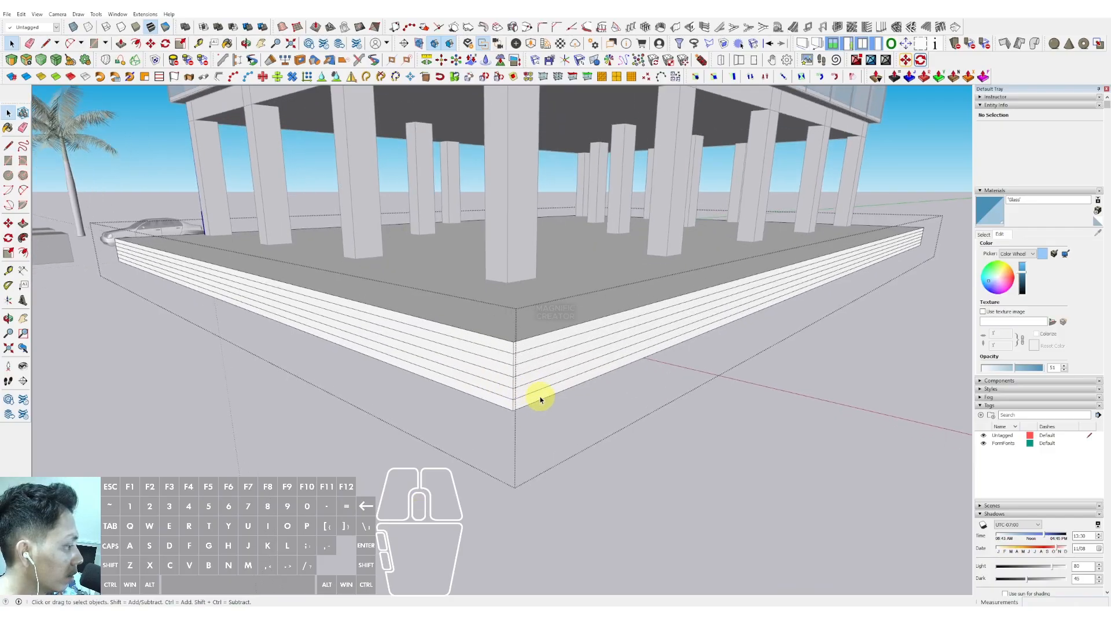
click(548, 395)
scroll(612, 430, down, 1)
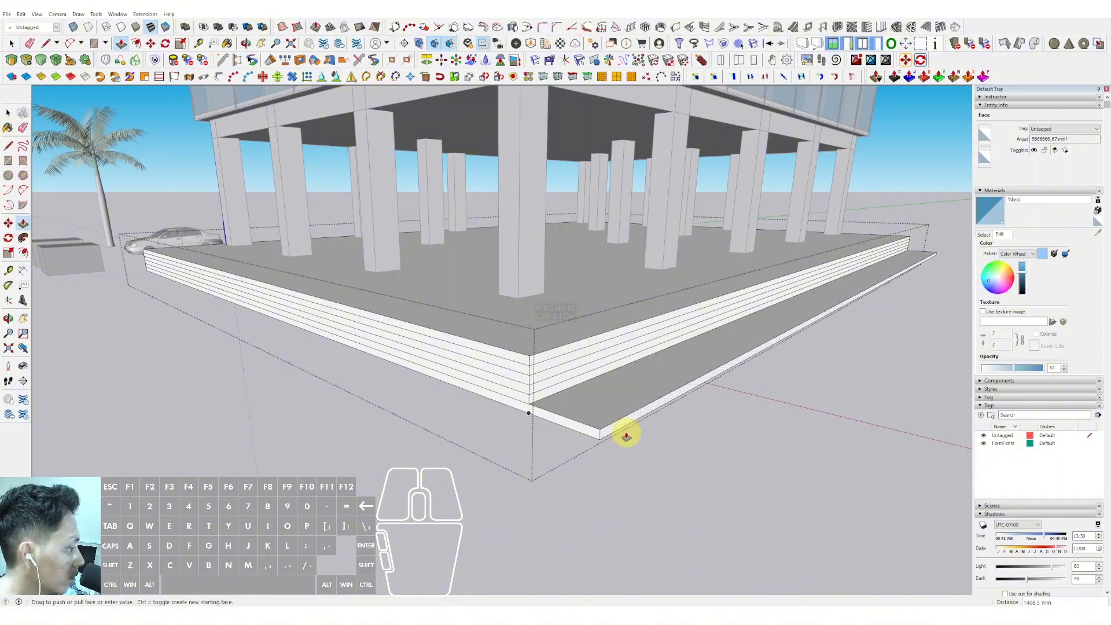
scroll(635, 437, up, 1)
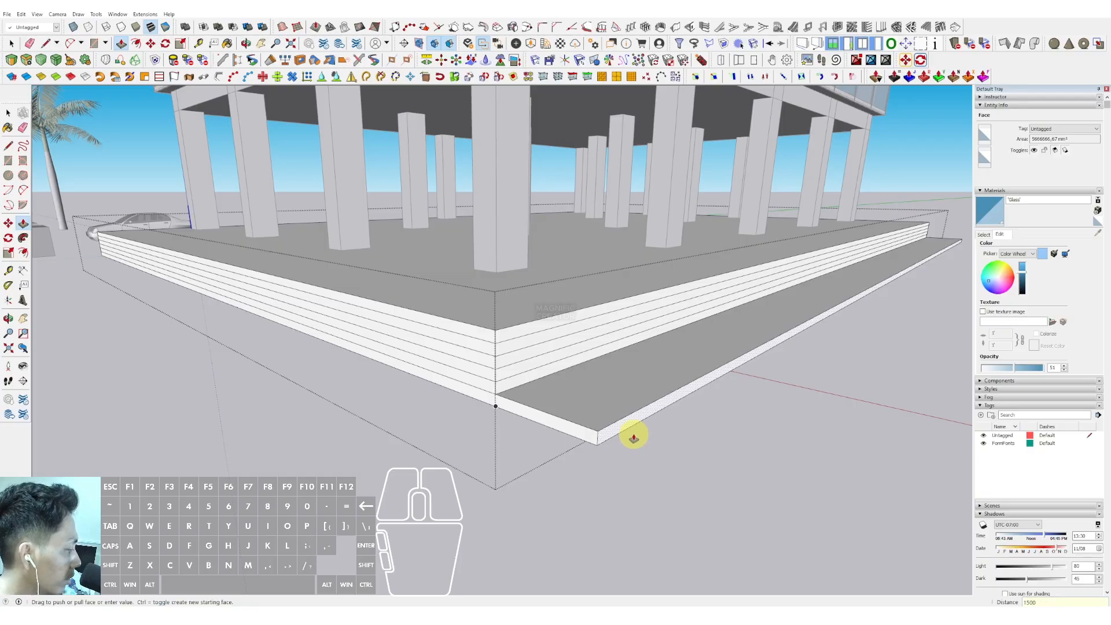
key(Return)
- Push the next strip of the platform outward 1500 mm to form another step
key(space)
scroll(508, 406, up, 1)
key(p)
click(511, 409)
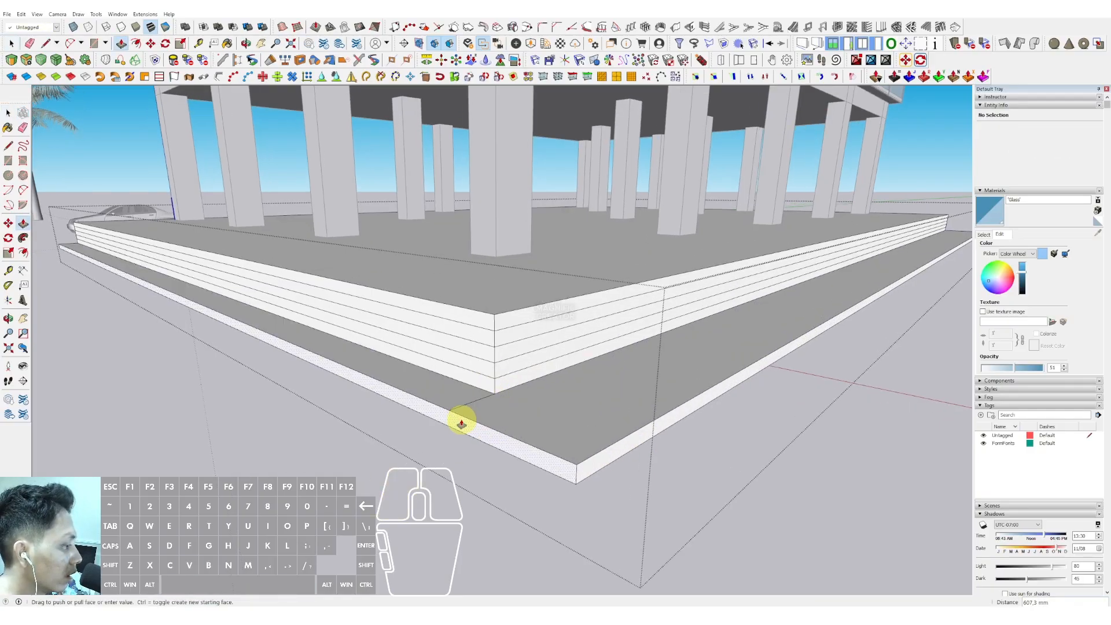
key(Return)
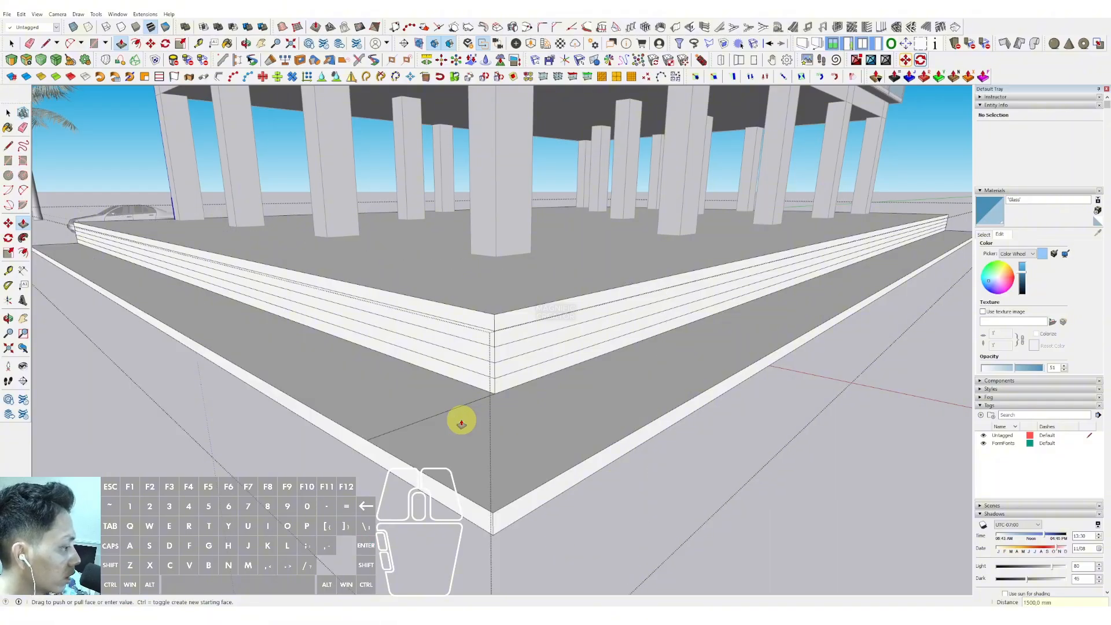
- Push the following strip outward to add another step
key(space)
scroll(463, 417, up, 3)
key(p)
click(474, 376)
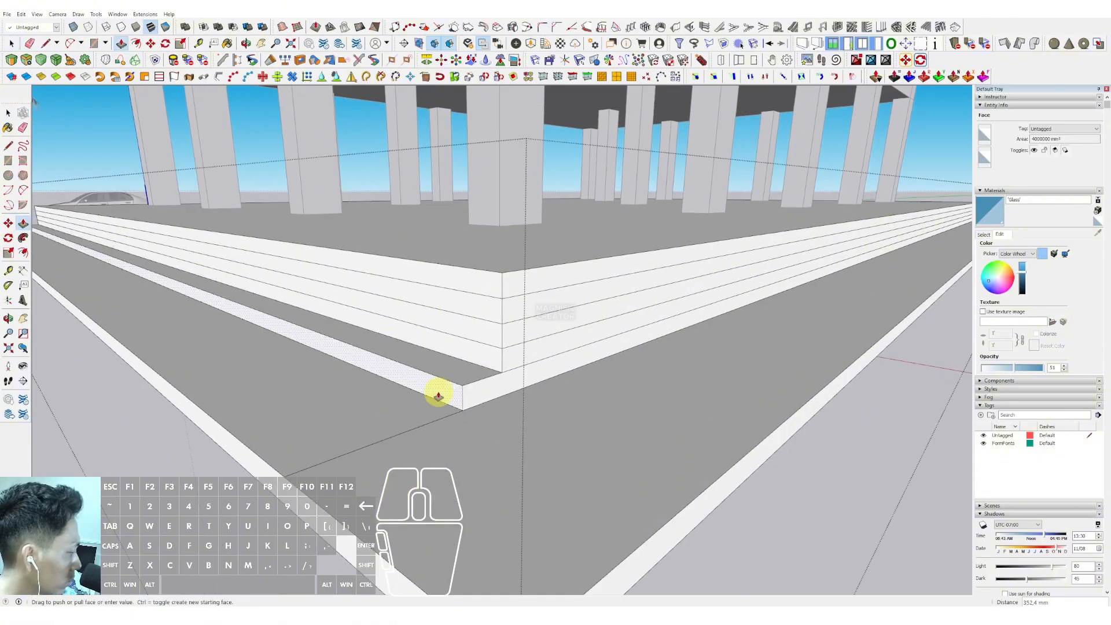
key(Return)
- Push the next strip outward 1200 mm
key(space)
click(478, 389)
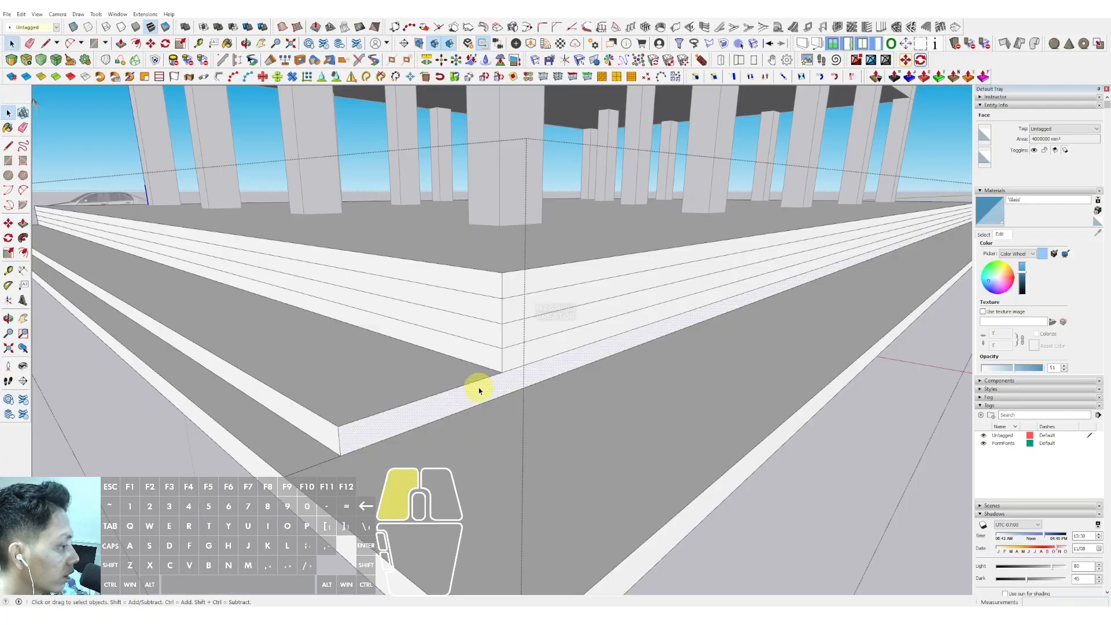
text(1200)
key(Return)
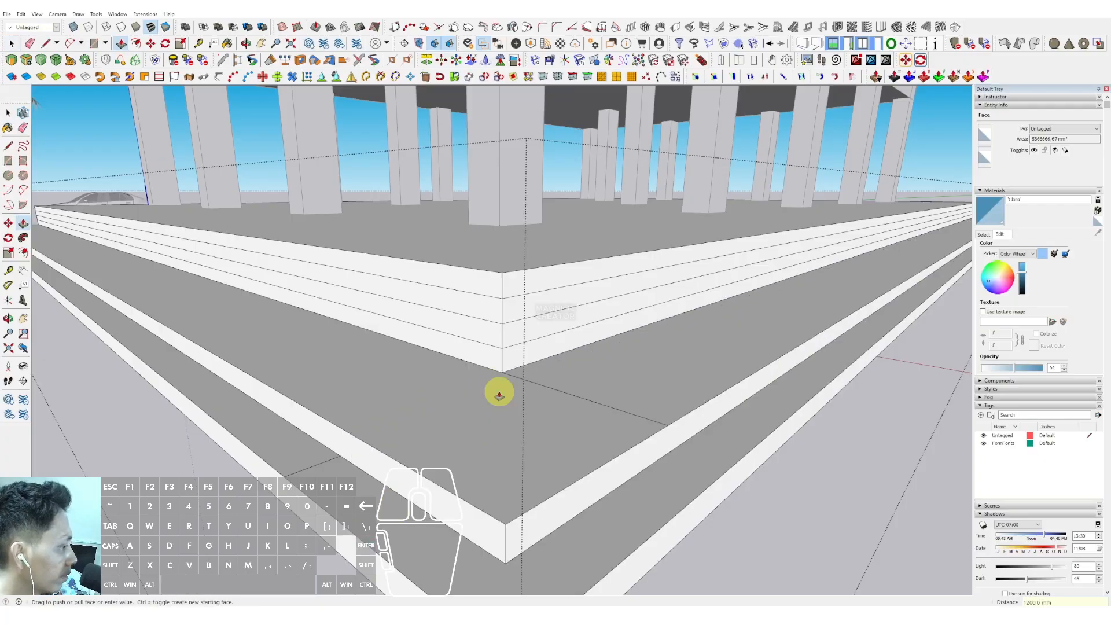
- Push the next two strips outward 900 mm
scroll(489, 356, up, 2)
click(488, 355)
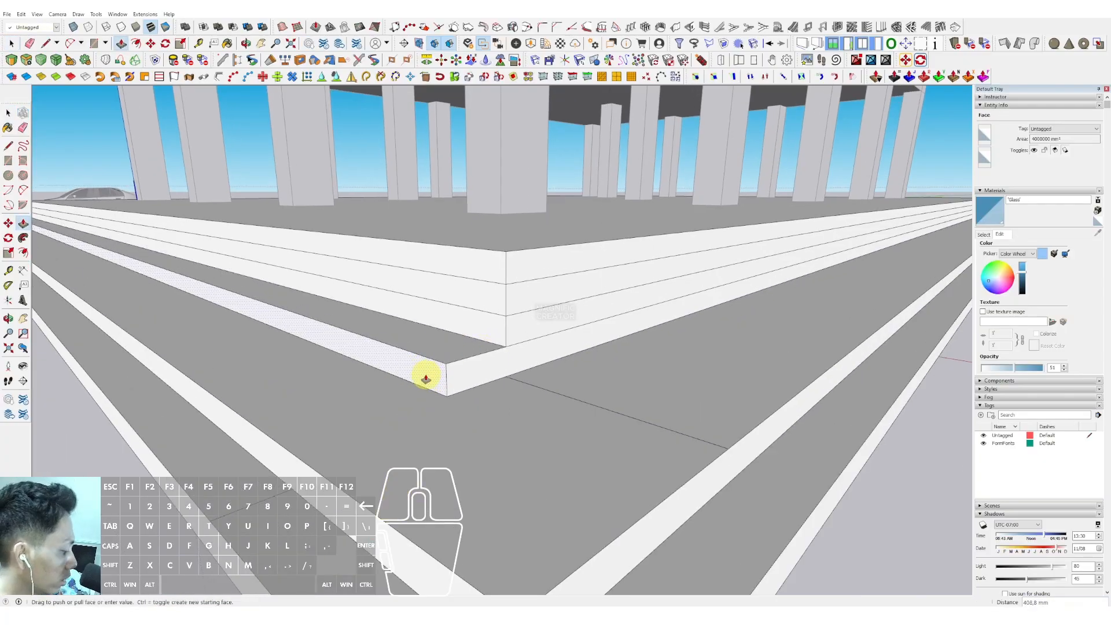
text(900)
key(Return)
key(space)
click(501, 360)
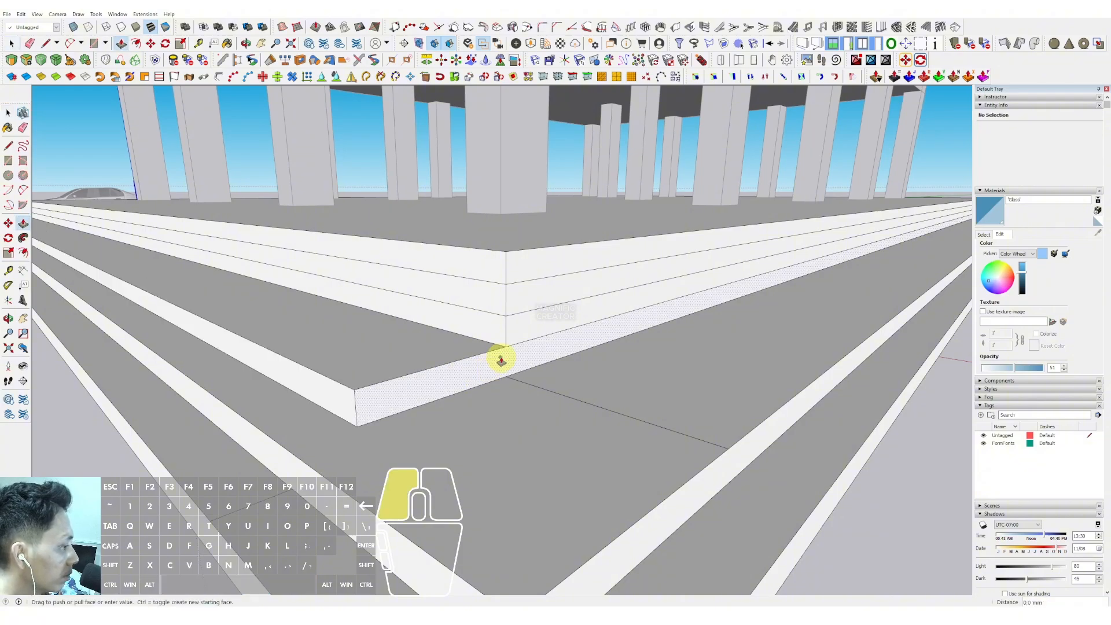
key(Return)
key(space)
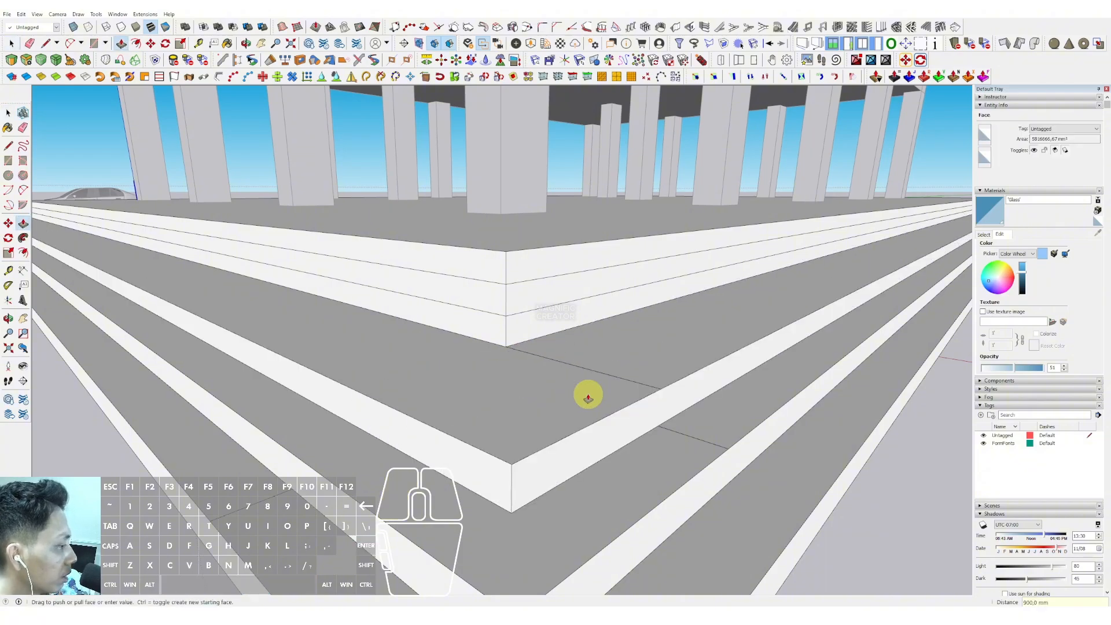
- Push the next strip outward 600 mm
scroll(487, 332, up, 1)
click(469, 317)
text(60)
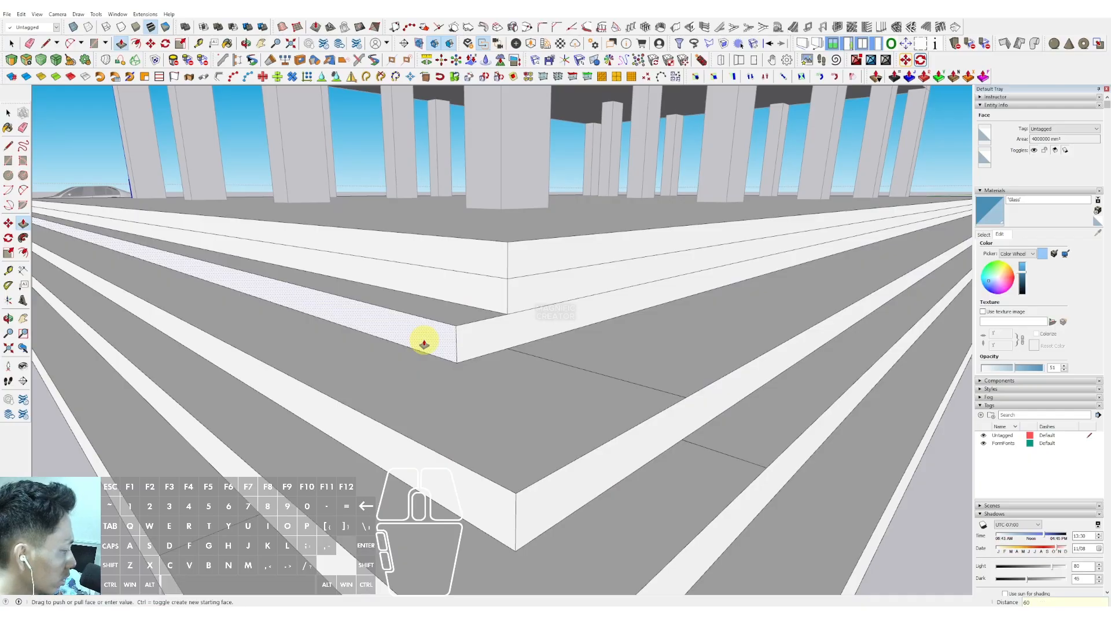
text(0)
key(Return)
- Push the uppermost strip outward to complete the stepped platform
key(space)
click(506, 340)
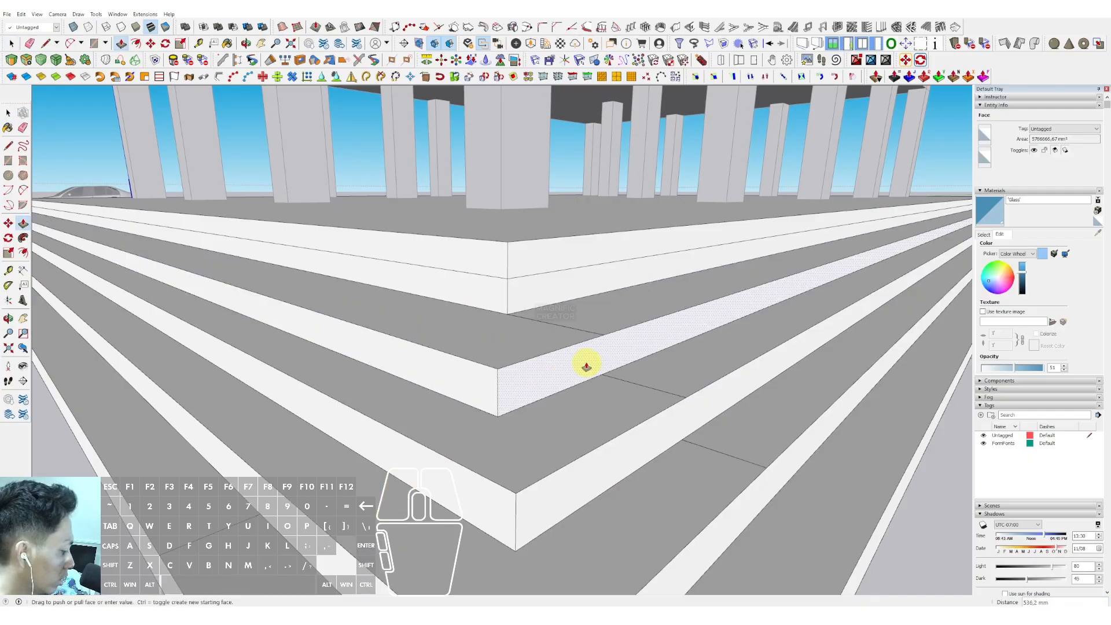
key(Return)
scroll(475, 296, up, 1)
key(p)
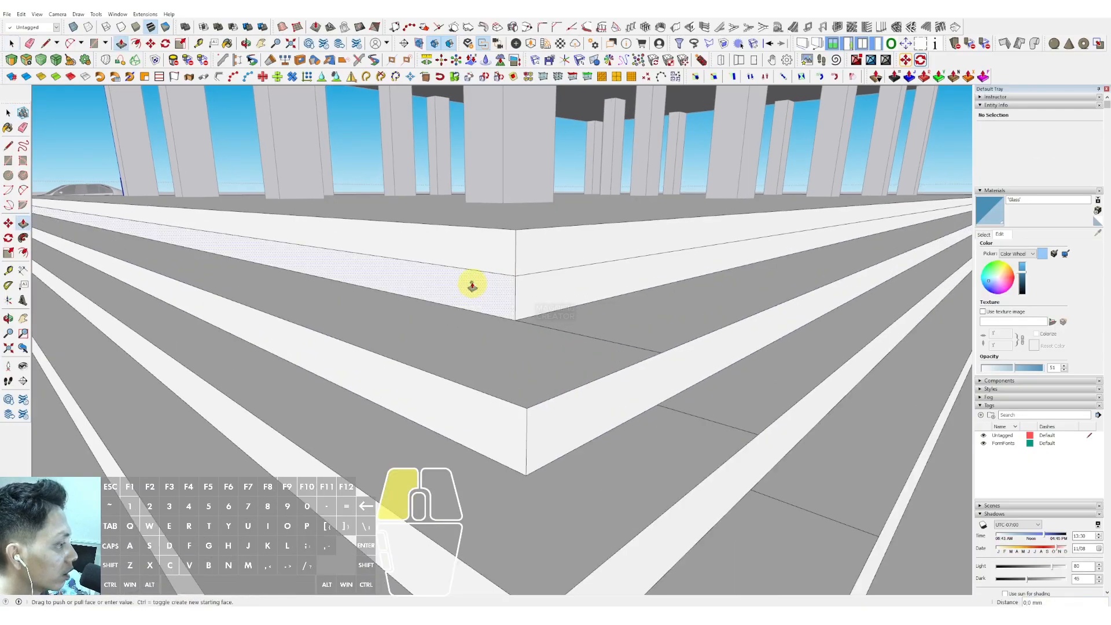
- Push the two remaining platform strips outward 300 mm each to finish the steps
click(468, 281)
key(Return)
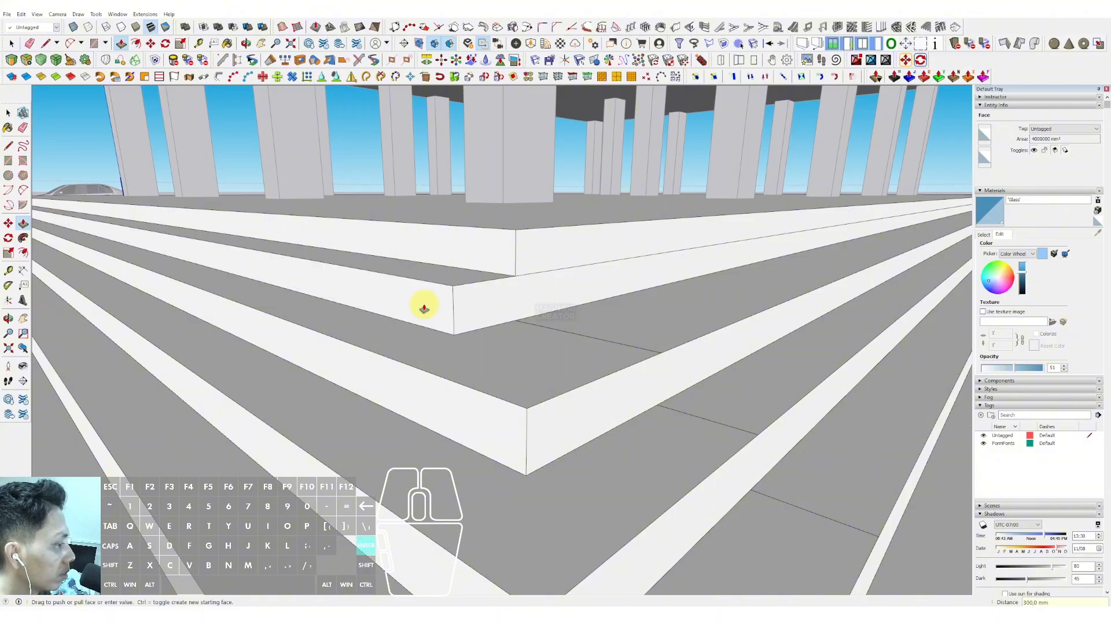
key(space)
key(p)
click(492, 301)
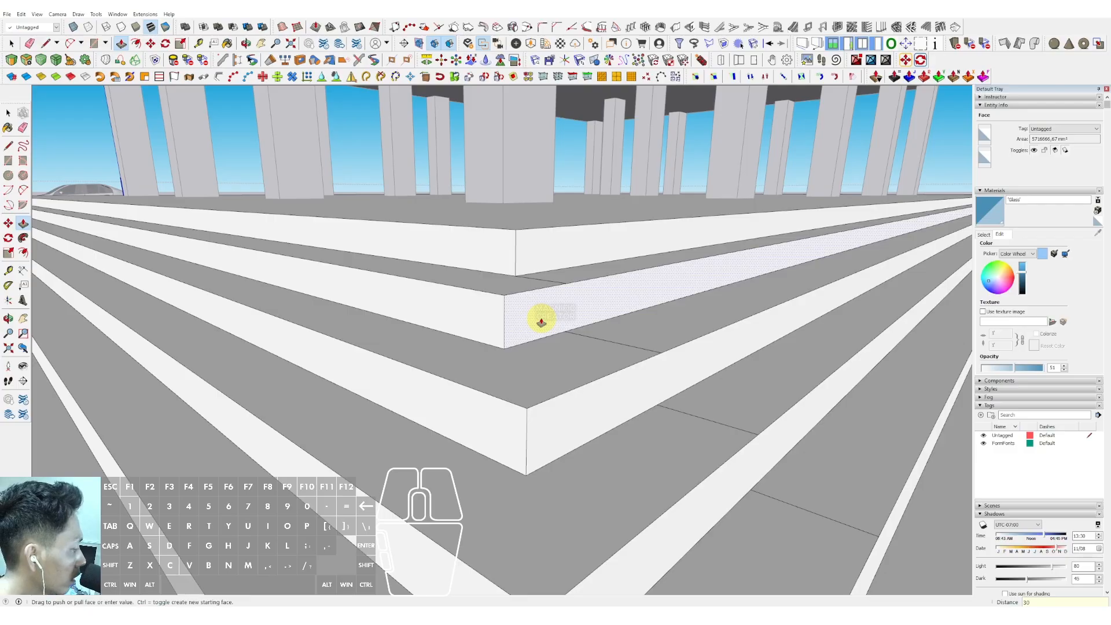
key(Return)
scroll(508, 338, down, 3)
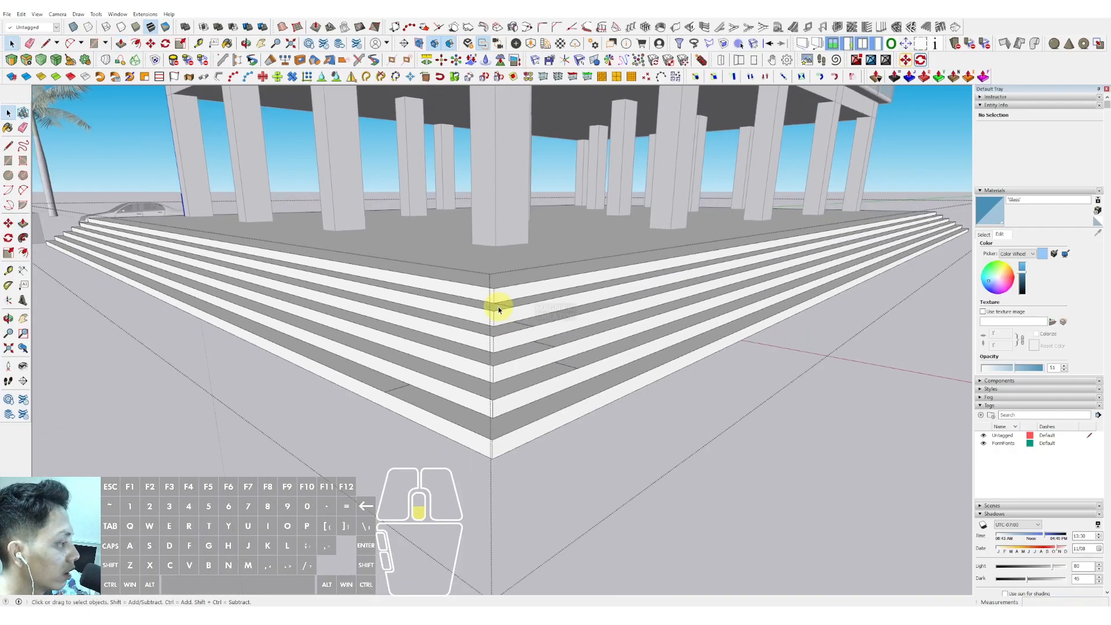
- Offset the ground-floor outline between the columns and delete the leftover inner face
scroll(495, 302, up, 2)
key(e)
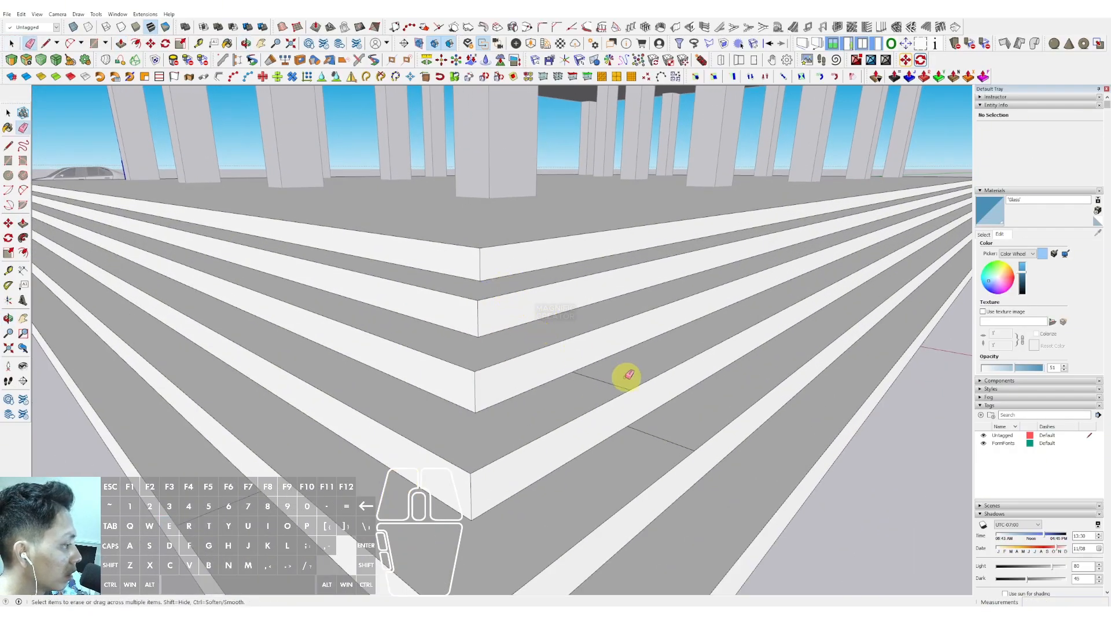
scroll(662, 422, down, 8)
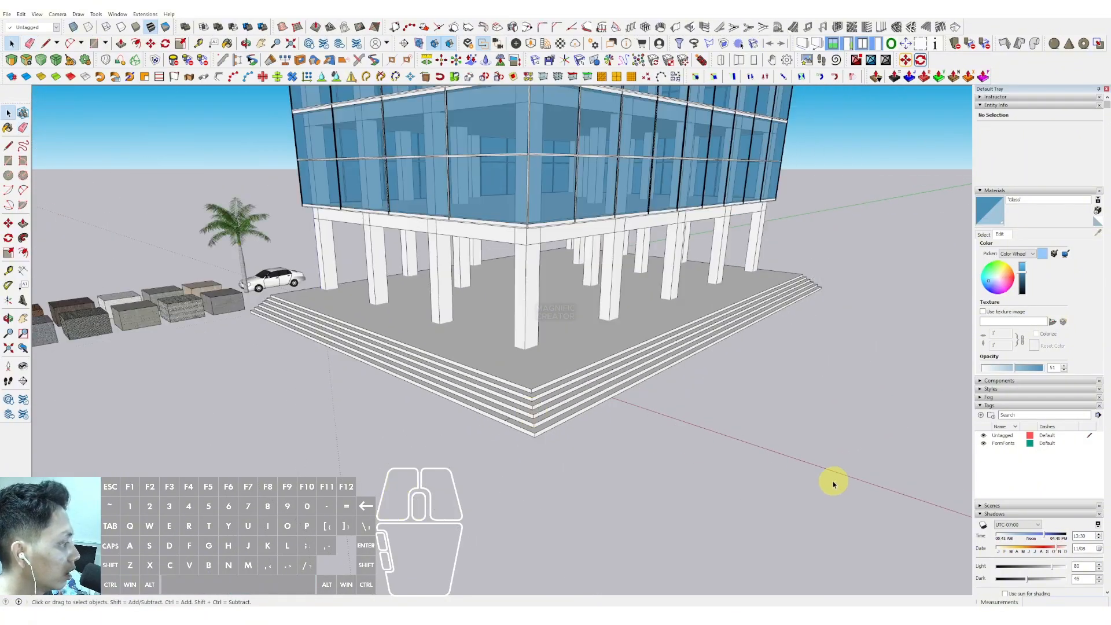
middle_drag(468, 346, 434, 452)
scroll(522, 408, up, 3)
scroll(521, 409, up, 2)
middle_drag(529, 404, 594, 362)
middle_drag(576, 248, 774, 330)
scroll(593, 359, up, 3)
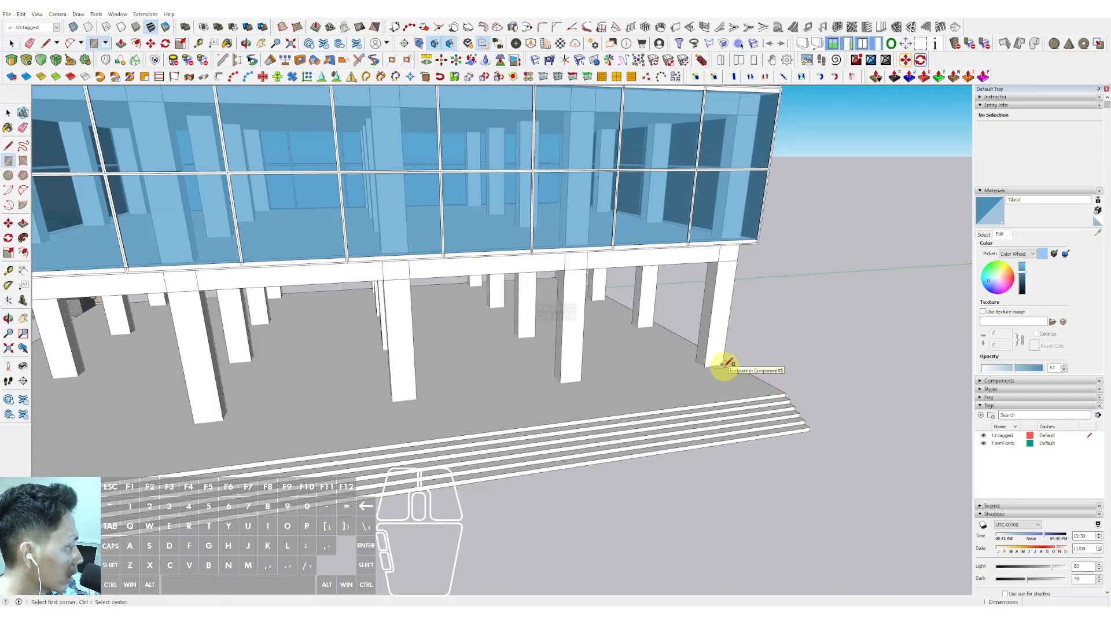
middle_drag(504, 381, 574, 305)
scroll(577, 308, up, 2)
click(589, 311)
key(space)
double_click(669, 329)
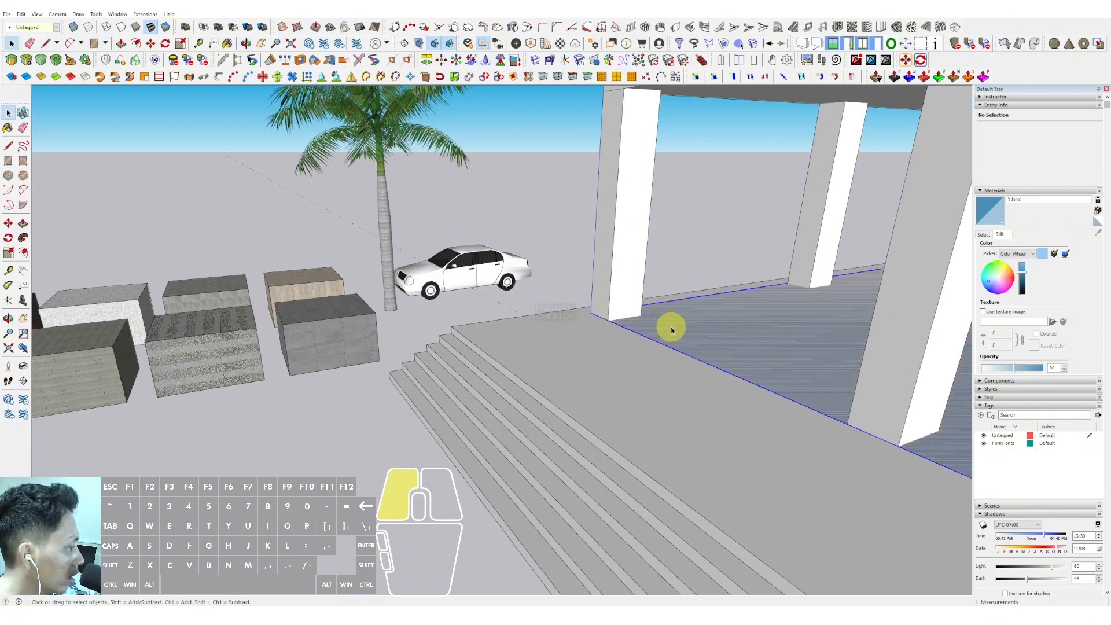
scroll(629, 335, up, 2)
scroll(622, 330, up, 1)
key(f)
click(615, 326)
key(space)
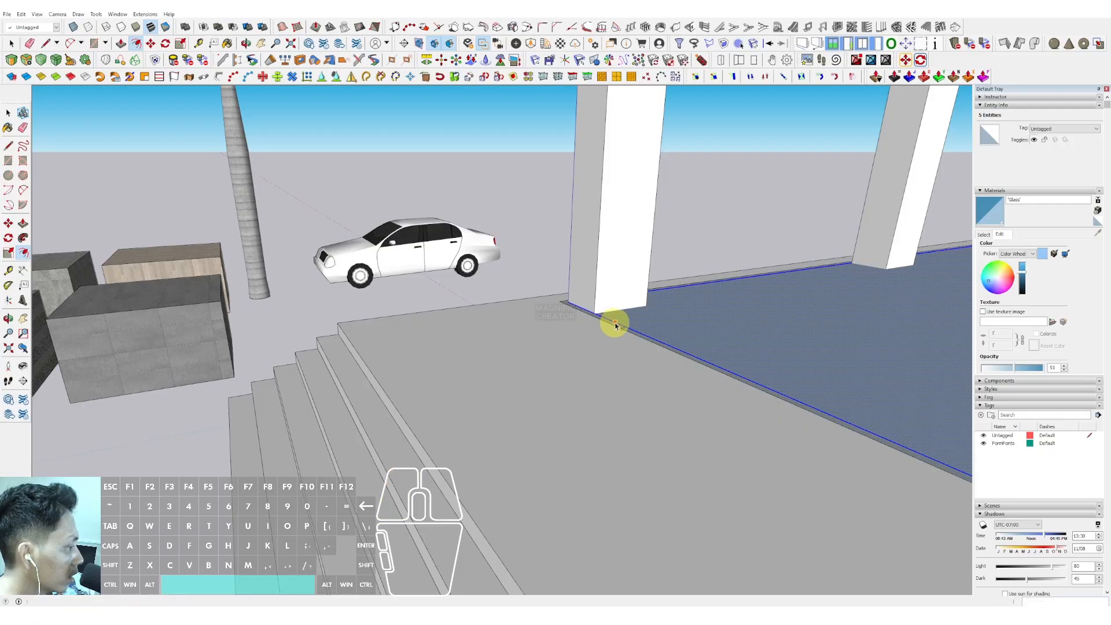
click(670, 316)
key(Delete)
- Pull the offset strip up 5300 mm to form the ground-floor wall
scroll(620, 329, up, 2)
double_click(619, 329)
middle_drag(619, 329, 562, 277)
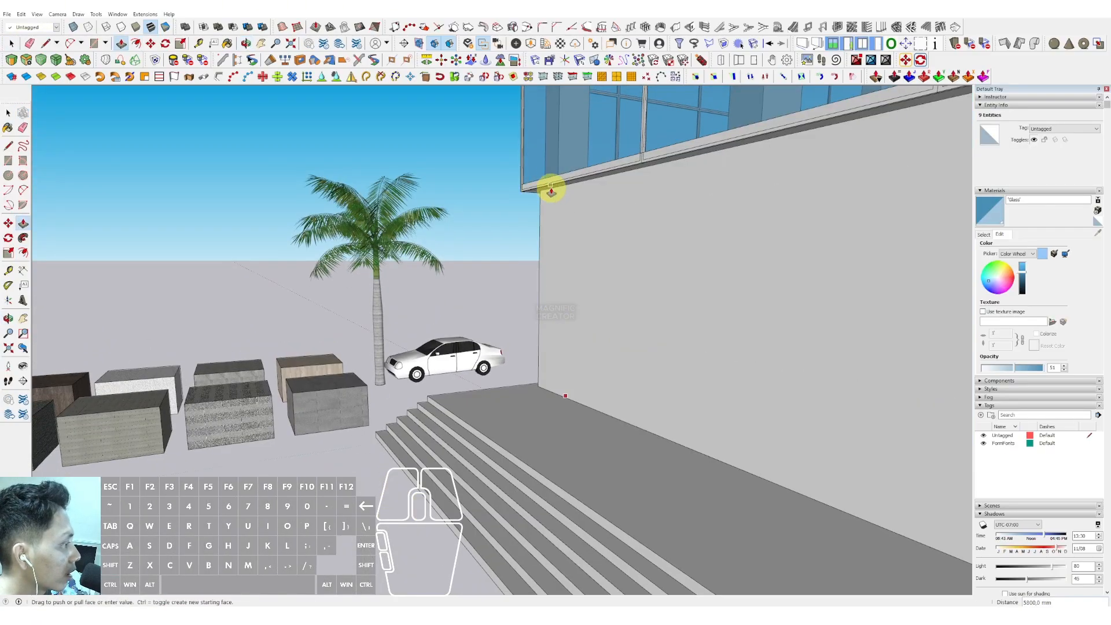
- Make the new ground-floor wall a group with the glass material
key(space)
click(602, 228)
right_click(605, 229)
click(634, 305)
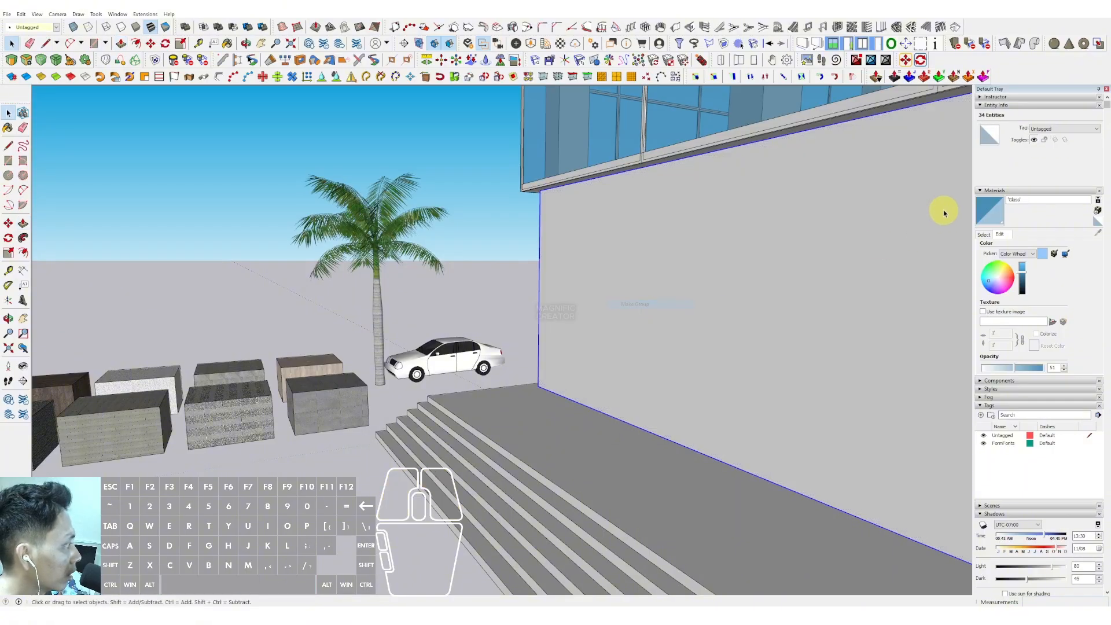
middle_drag(769, 253, 615, 404)
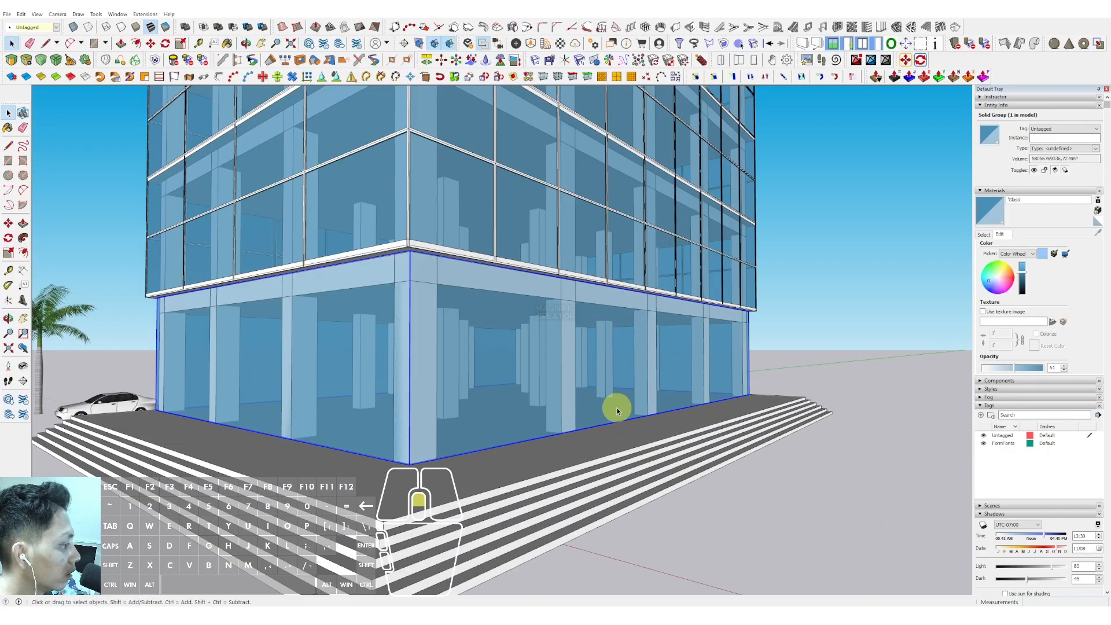
- Draw a door-sized rectangle on the ground-floor glass wall and delete its bottom edge
scroll(587, 440, up, 4)
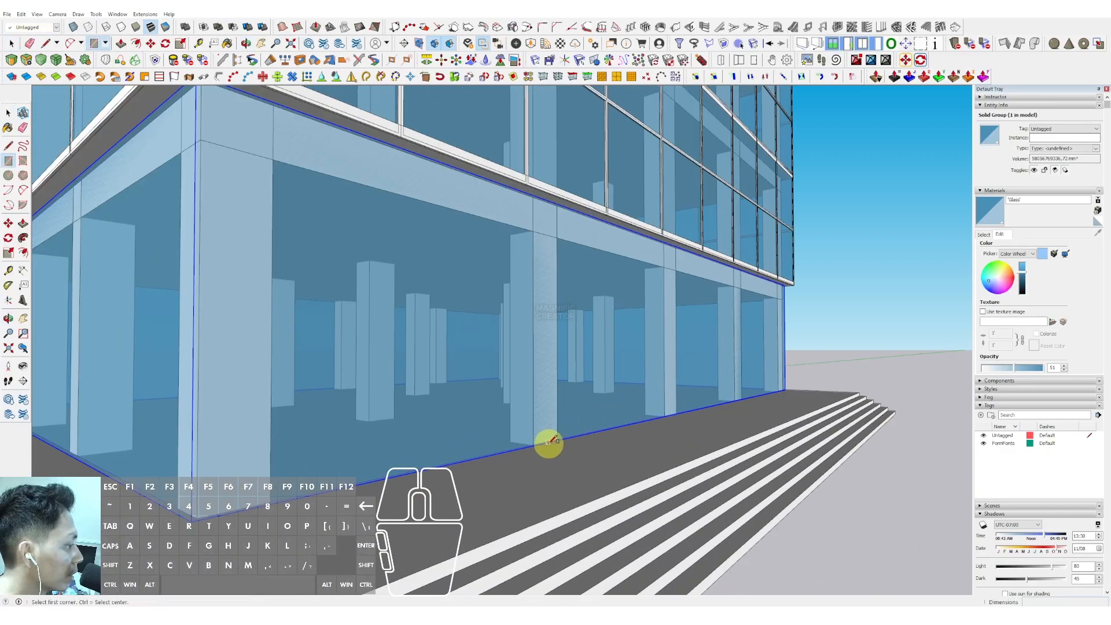
click(671, 258)
key(space)
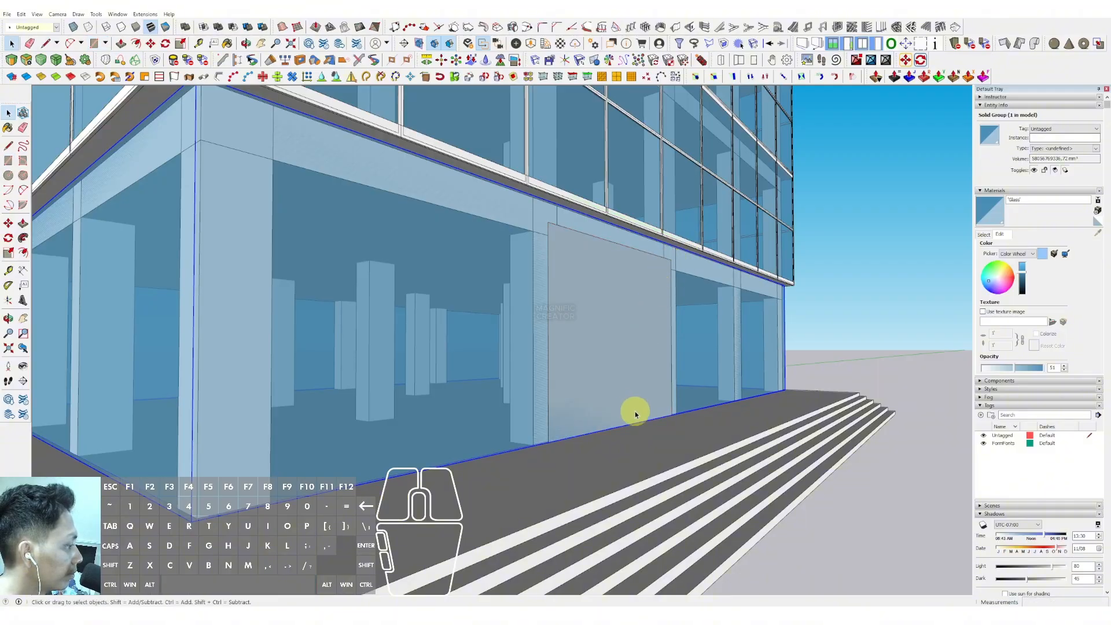
click(638, 422)
scroll(671, 339, up, 2)
key(Delete)
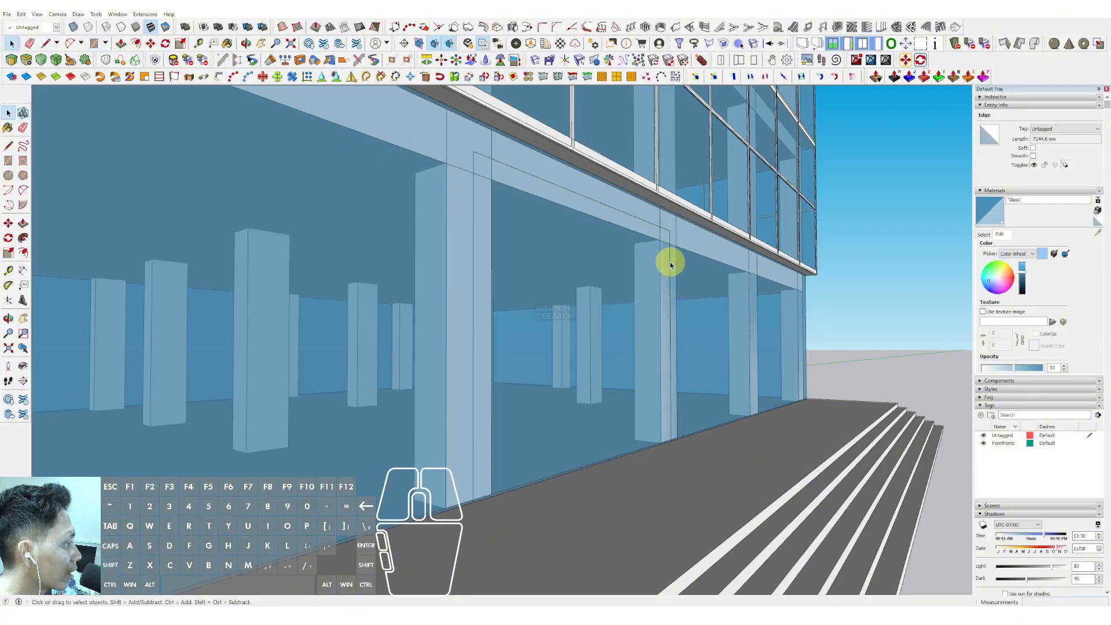
- Offset the door outline outward to form a frame and close its bottom with a line
key(f)
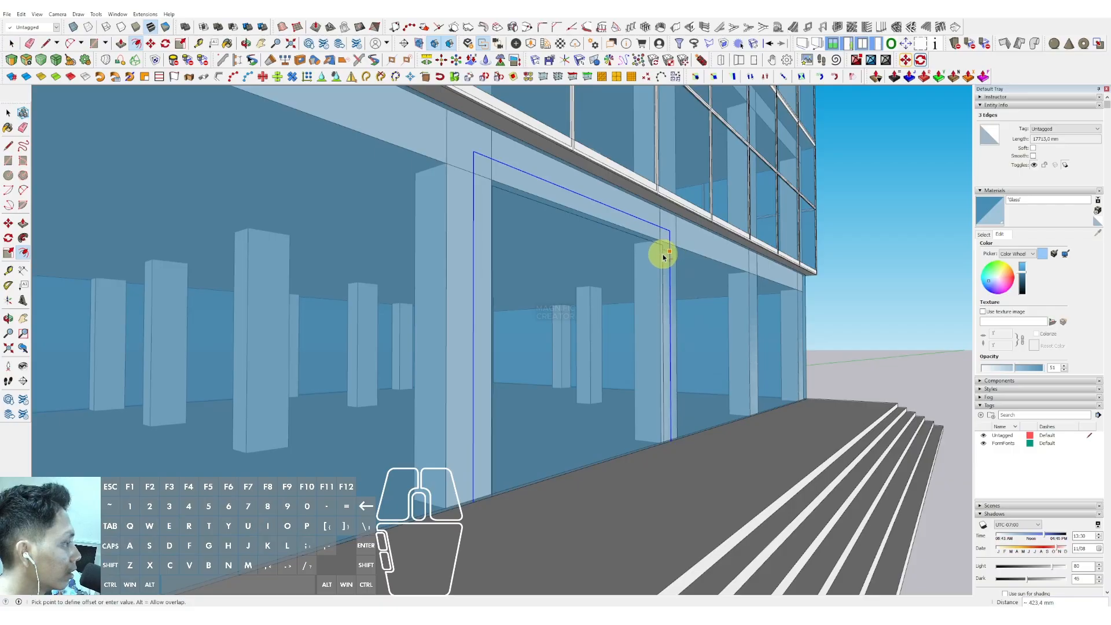
key(d)
scroll(675, 440, up, 2)
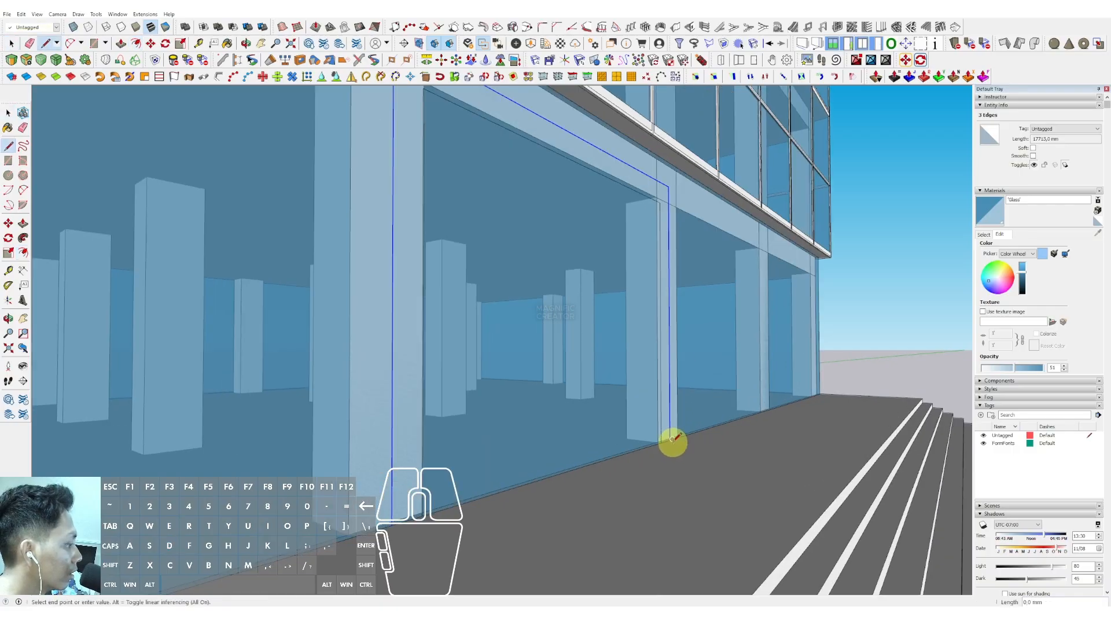
scroll(672, 441, up, 3)
scroll(577, 514, down, 5)
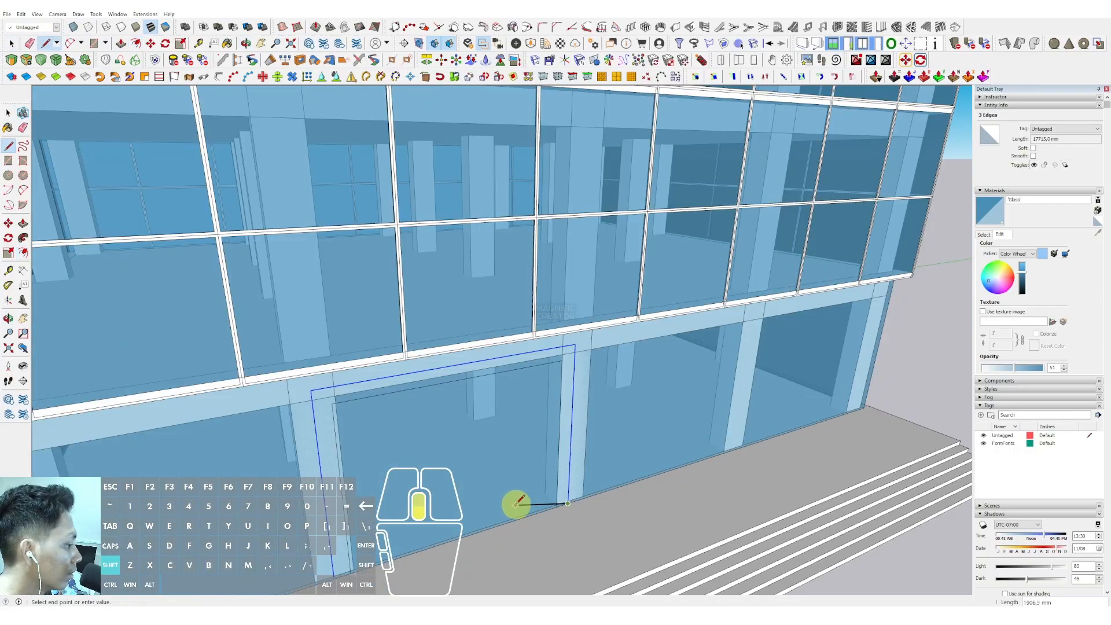
scroll(506, 431, up, 6)
click(511, 384)
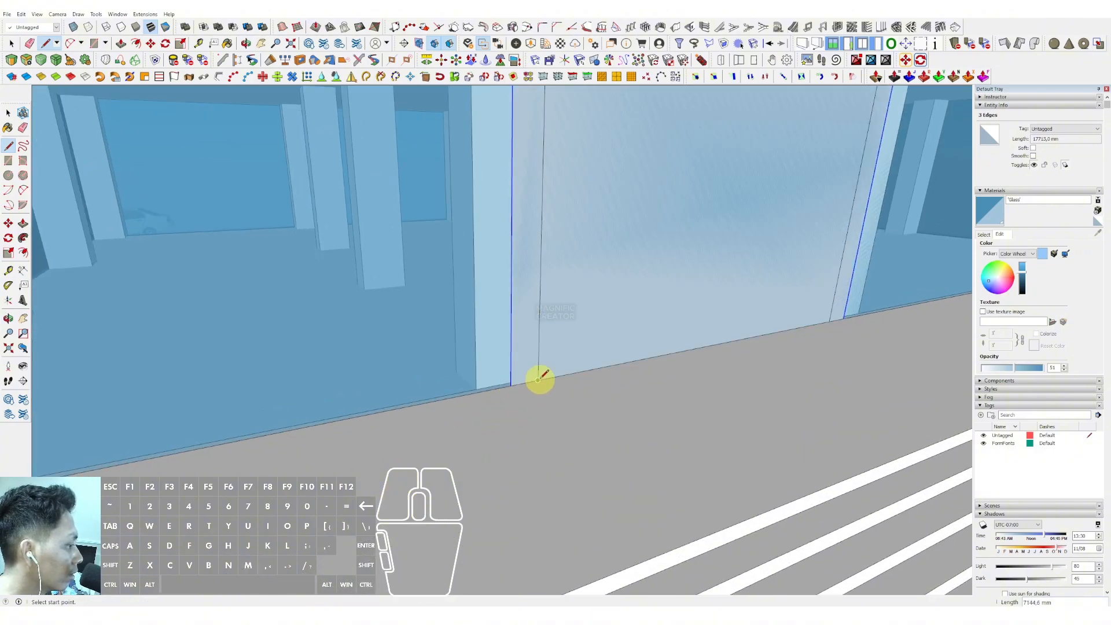
- Push the door frame outward about 367 mm
key(space)
key(shift+e)
click(529, 371)
key(v)
click(529, 357)
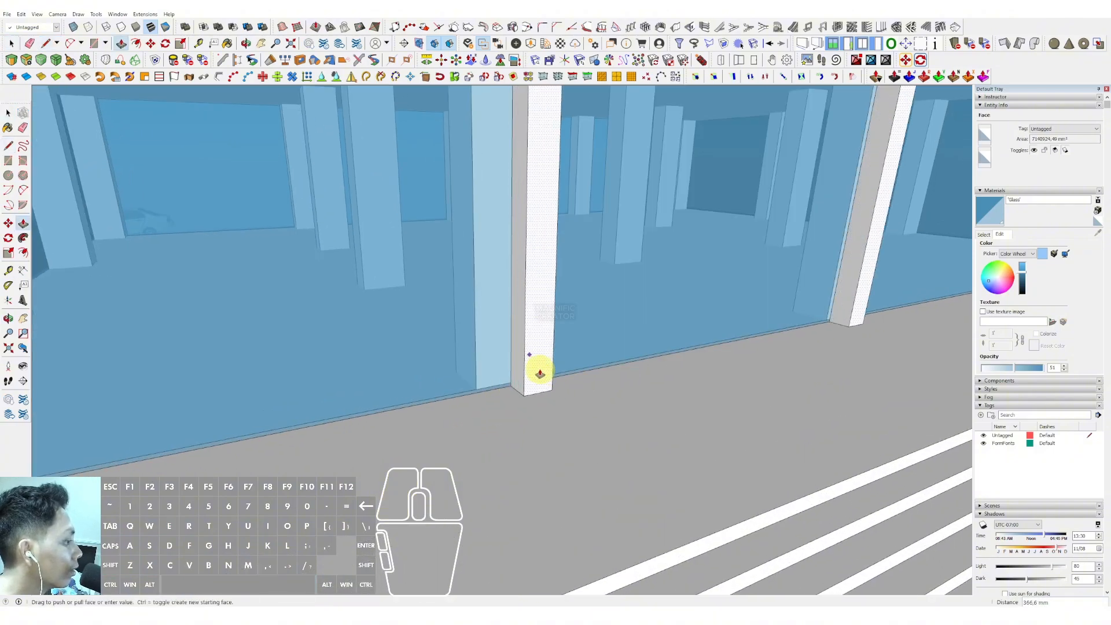
click(540, 373)
scroll(538, 366, down, 5)
middle_drag(632, 348, 607, 218)
click(608, 218)
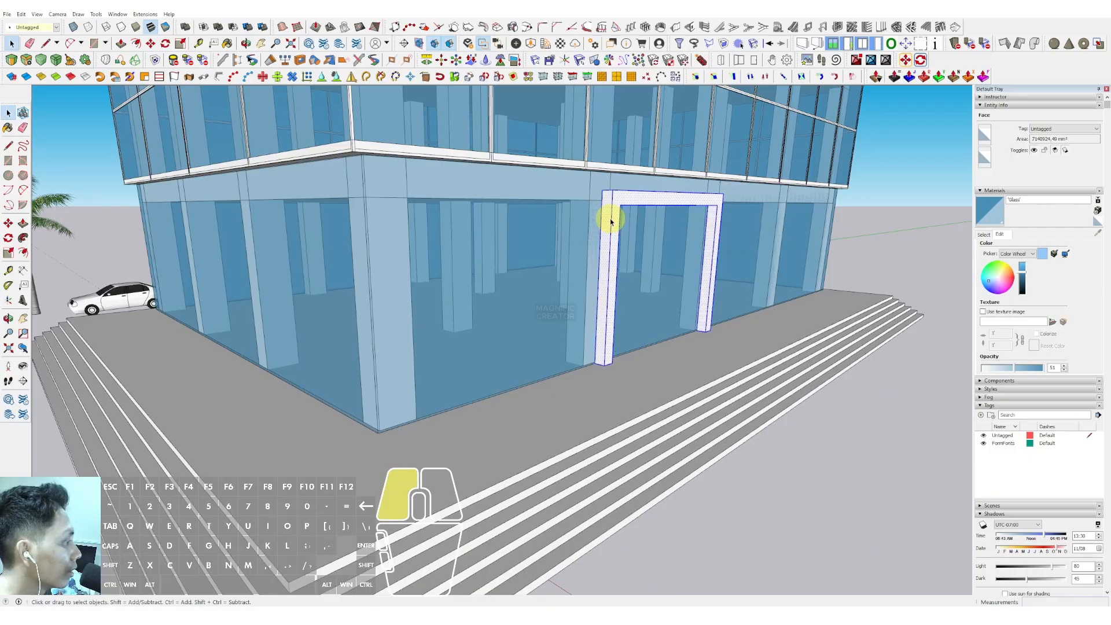
- Paint the door frame orange
scroll(600, 248, down, 2)
scroll(639, 314, up, 4)
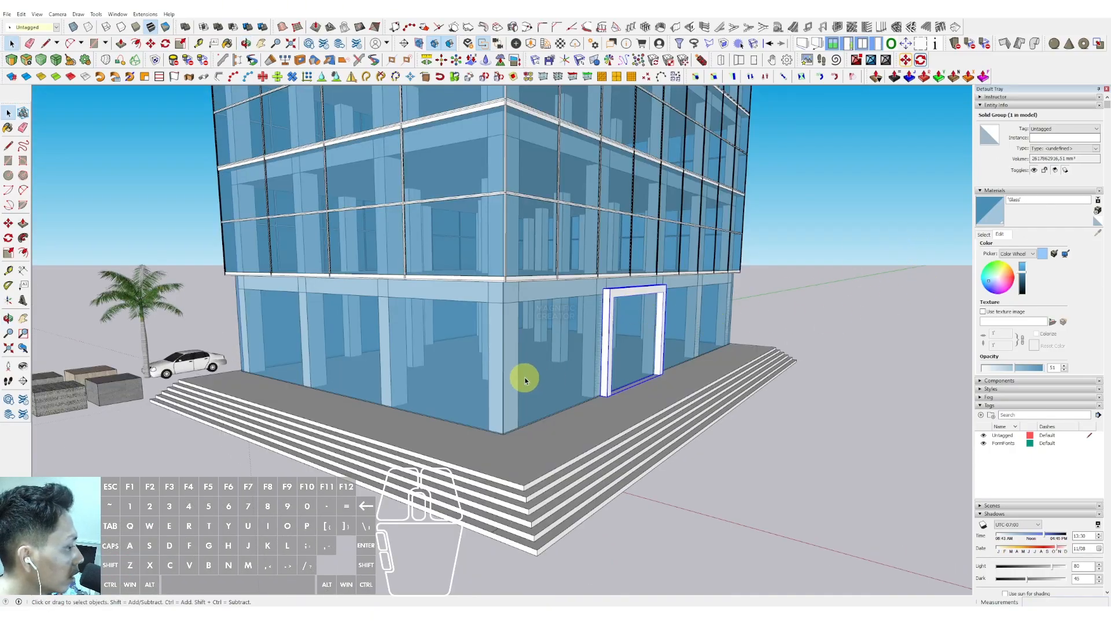
click(985, 234)
click(1074, 323)
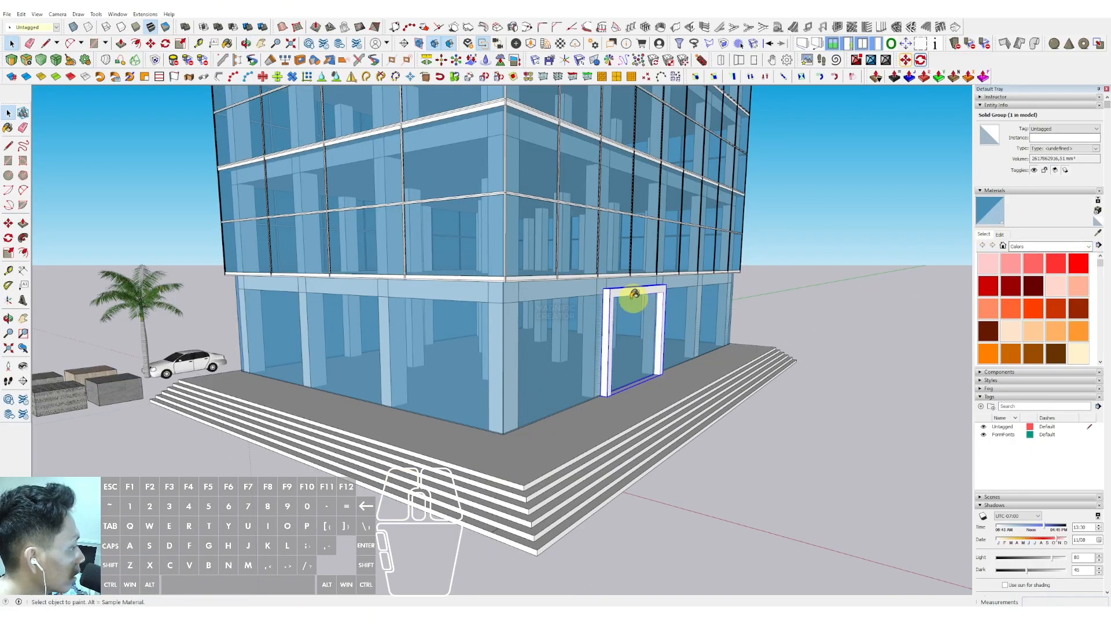
click(612, 303)
- Pull the first-floor slab edge outward about 4000 mm to form a canopy
scroll(570, 350, down, 4)
middle_drag(556, 316, 553, 269)
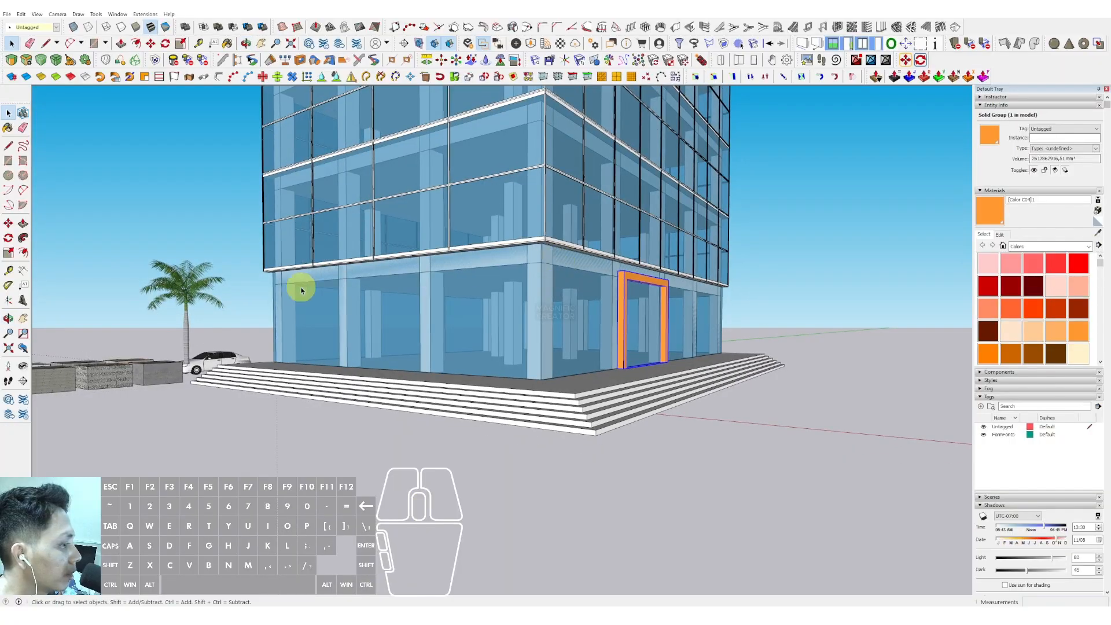
scroll(298, 280, up, 5)
scroll(528, 250, down, 3)
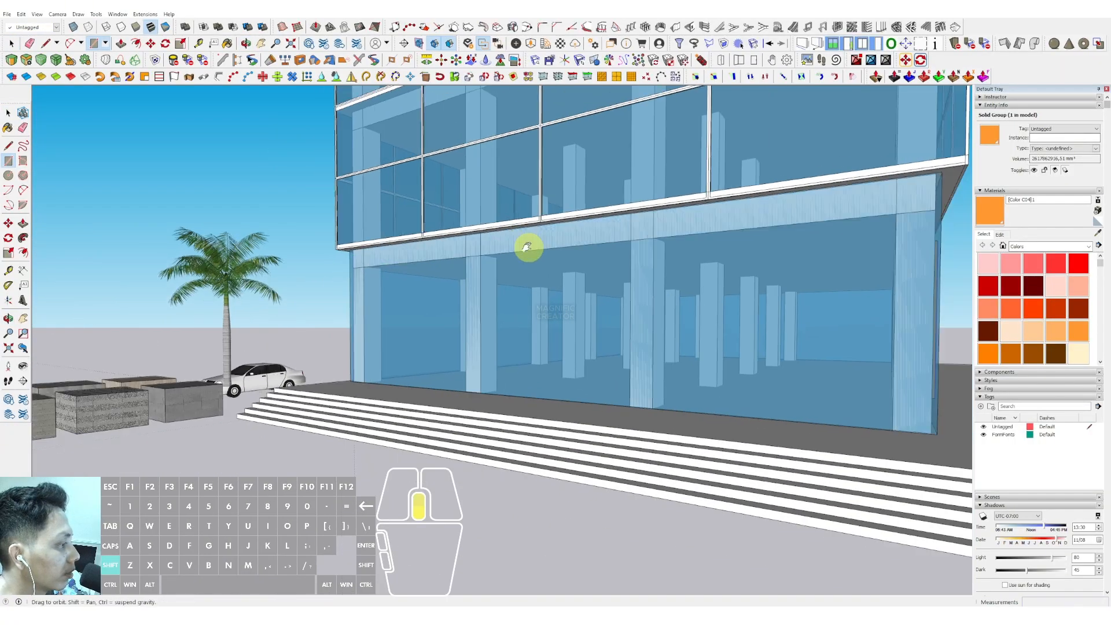
shift+middle_drag(528, 248, 422, 264)
click(778, 219)
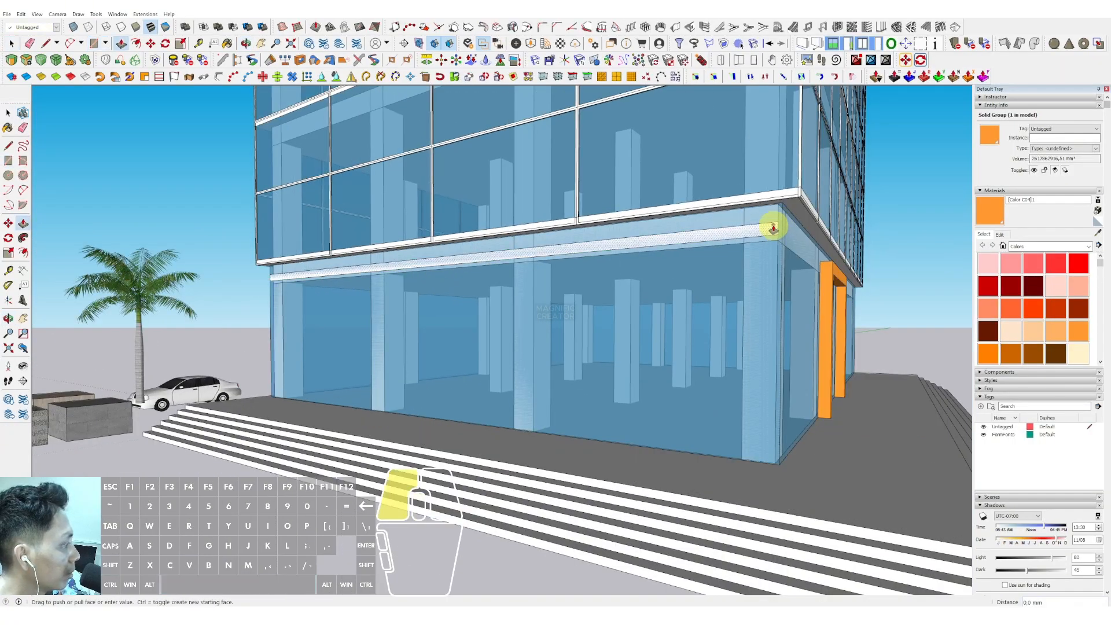
key(p)
middle_drag(774, 223, 376, 327)
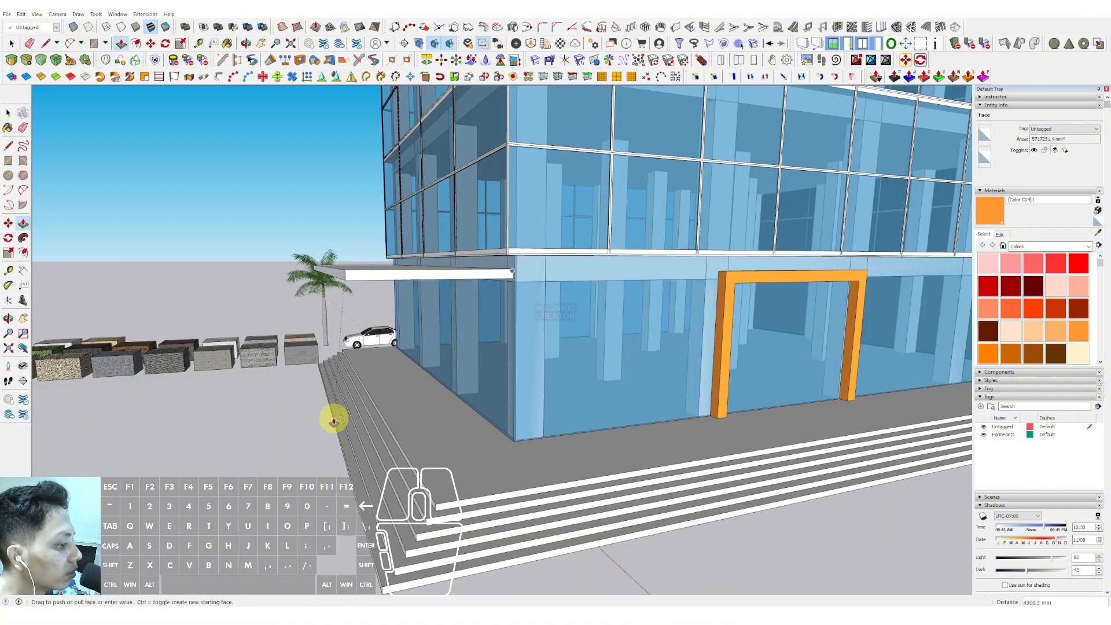
- Pull the slab's other facade edge out to match the canopy's depth
middle_drag(476, 261, 572, 349)
scroll(599, 366, up, 3)
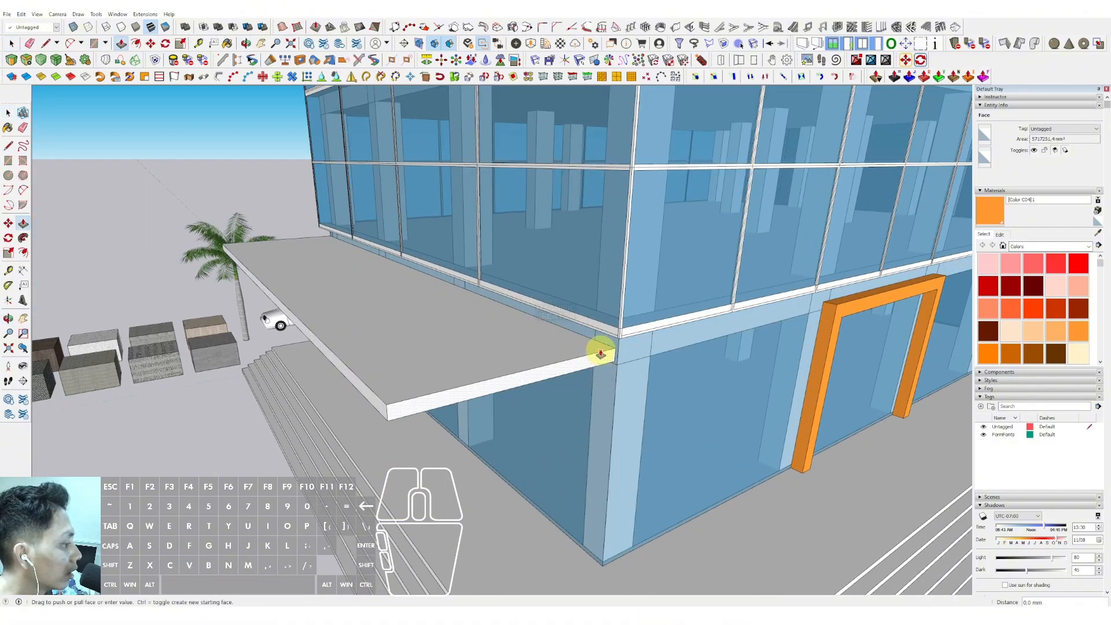
scroll(659, 434, down, 5)
shift+middle_drag(667, 468, 635, 312)
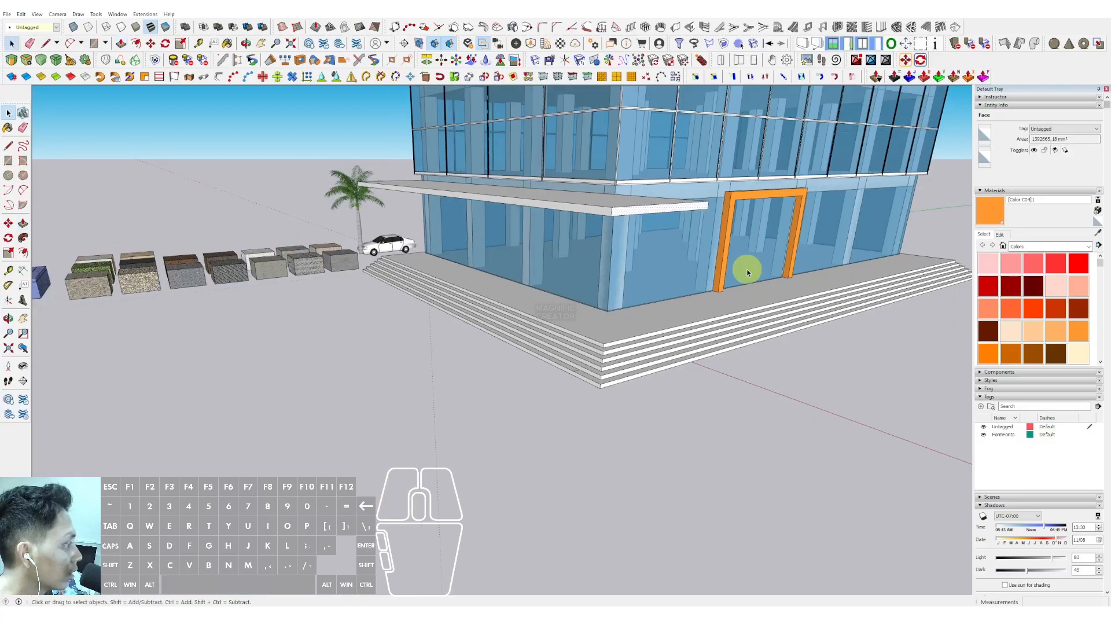
scroll(365, 318, up, 6)
key(r)
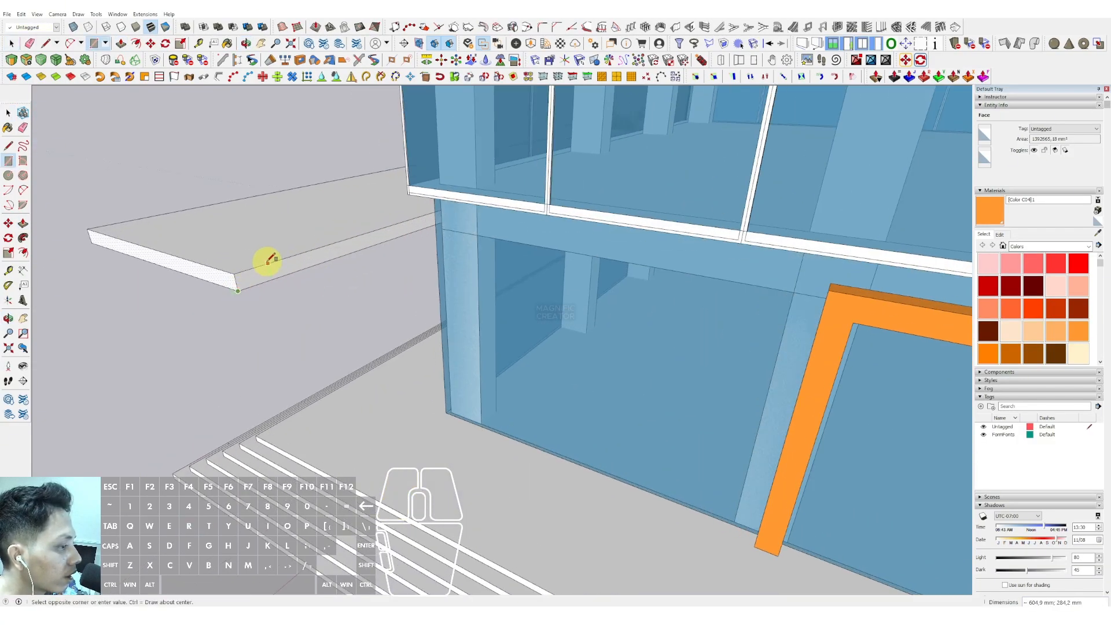
scroll(281, 265, up, 2)
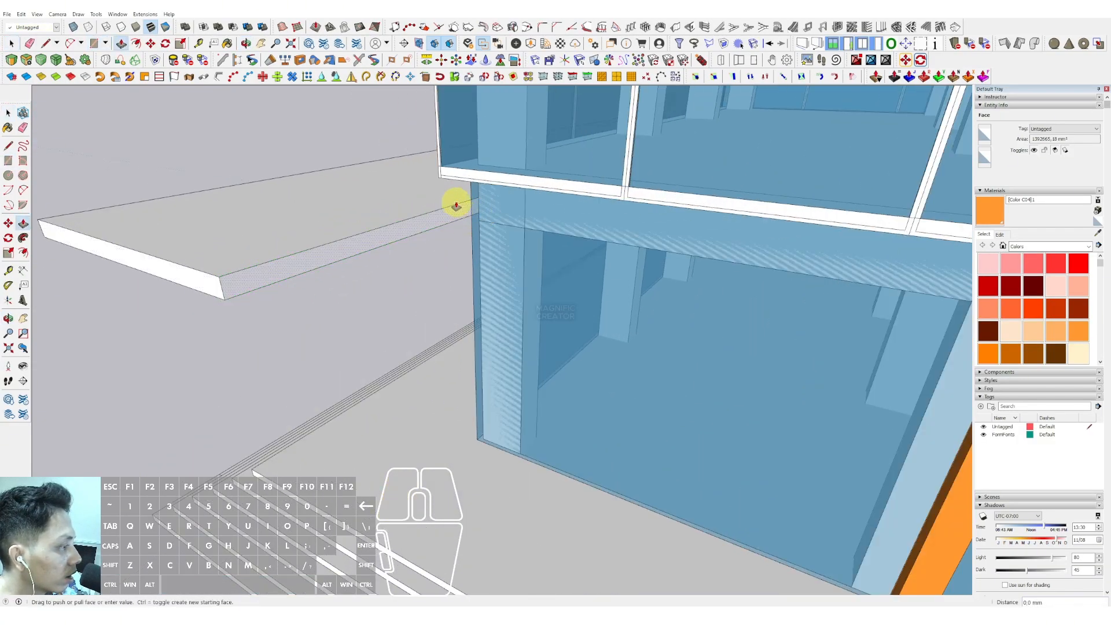
scroll(555, 272, down, 5)
shift+middle_drag(554, 272, 535, 243)
scroll(750, 245, down, 2)
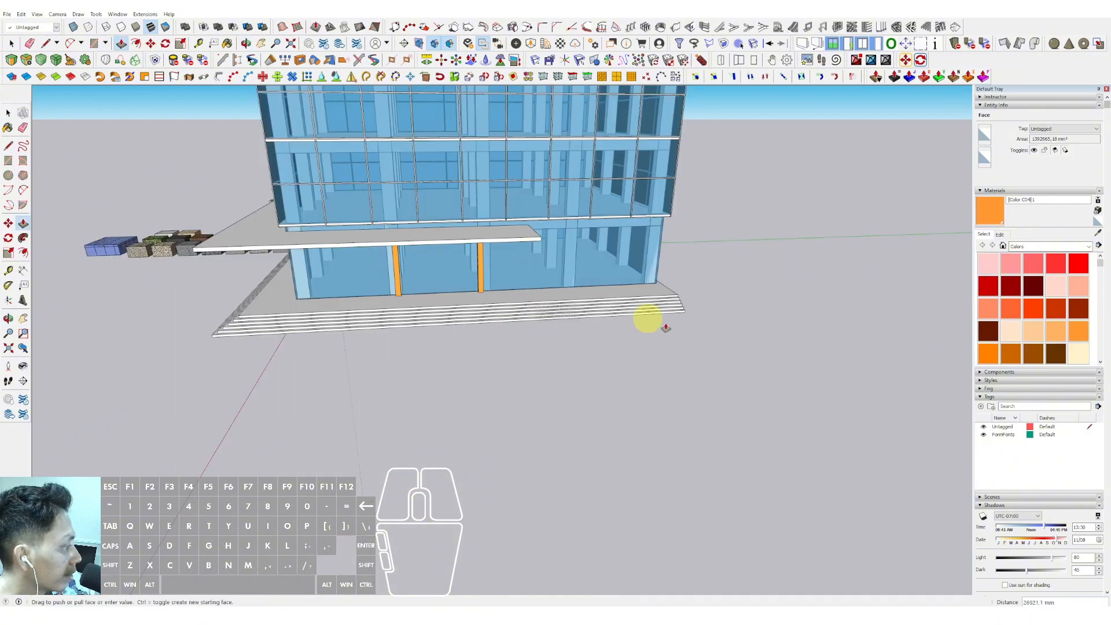
scroll(665, 324, up, 2)
key(space)
middle_drag(436, 266, 537, 175)
scroll(526, 303, up, 2)
click(522, 275)
click(525, 265)
key(space)
- Select the canopy slab and orbit around the building to inspect it
scroll(513, 288, down, 2)
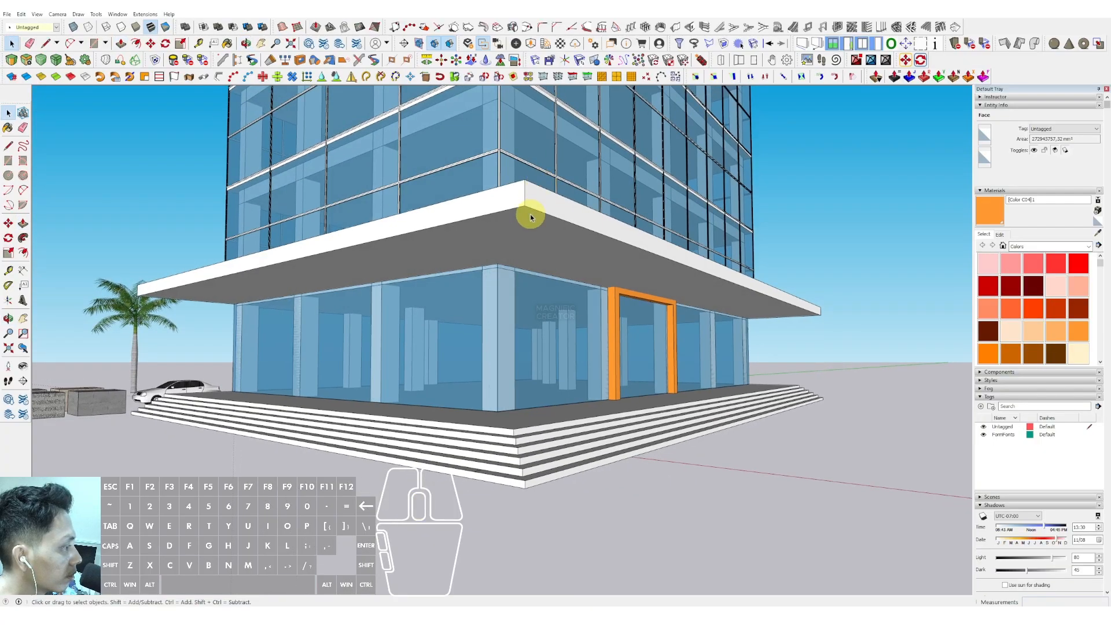
triple_click(530, 217)
scroll(530, 217, down, 3)
middle_drag(531, 217, 440, 221)
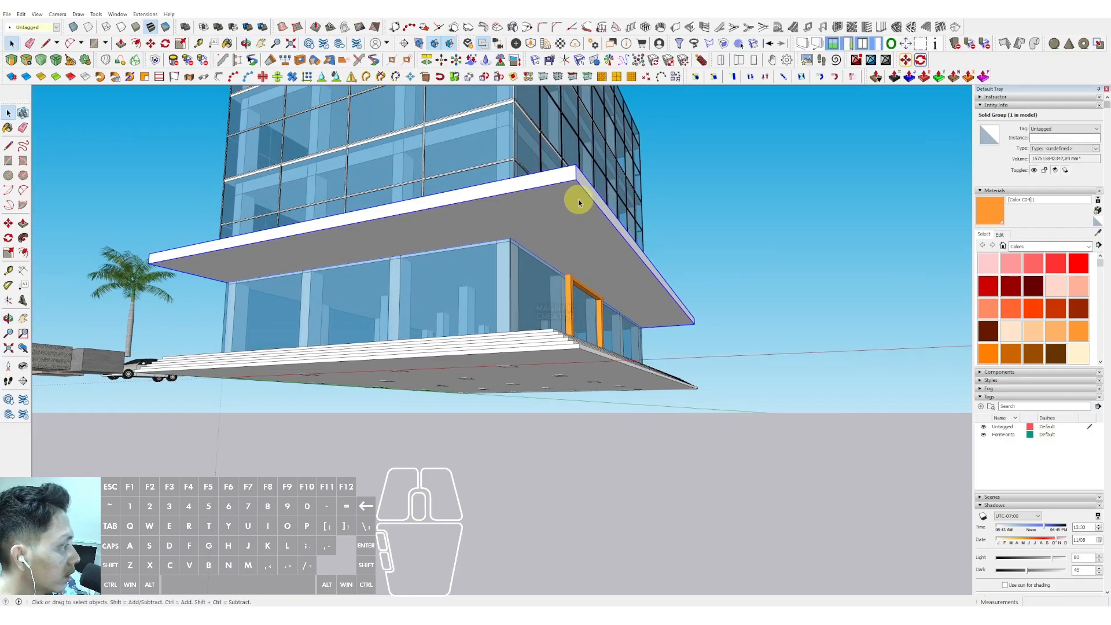
scroll(557, 236, down, 8)
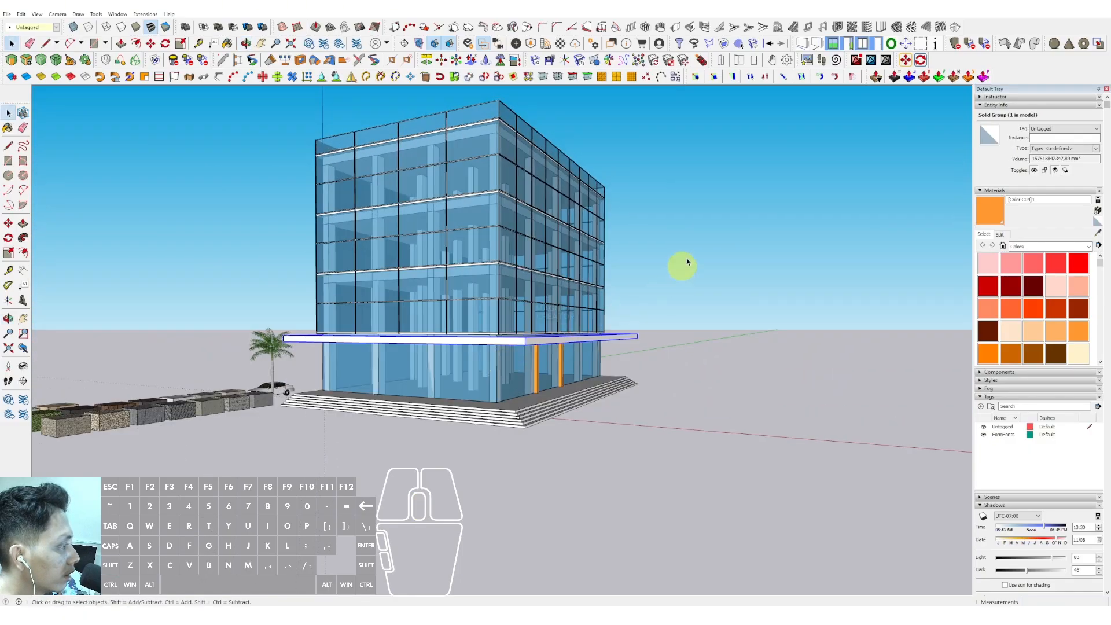
middle_drag(459, 267, 426, 241)
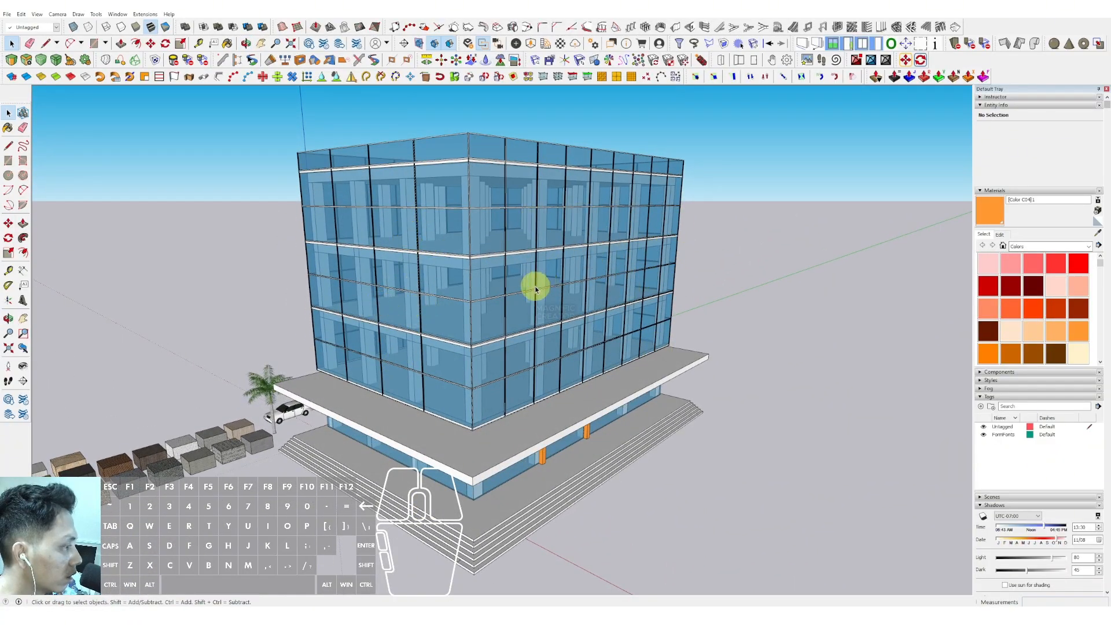
- Draw a rectangle covering the upper floors' side facade, from the canopy slab corner up to the roof corner
scroll(395, 402, up, 8)
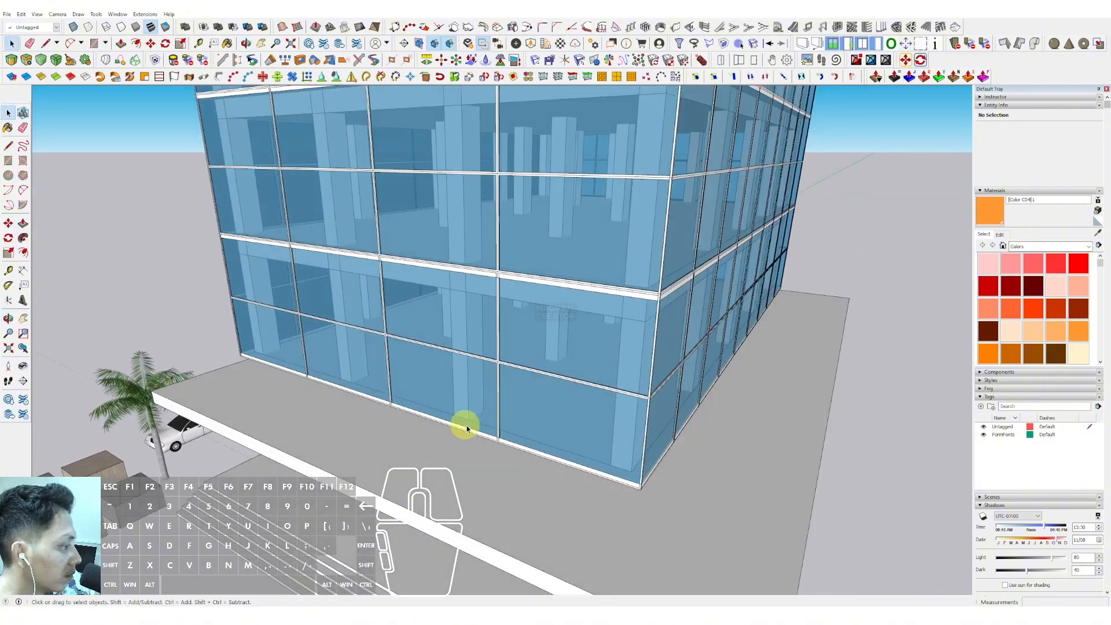
scroll(507, 450, up, 3)
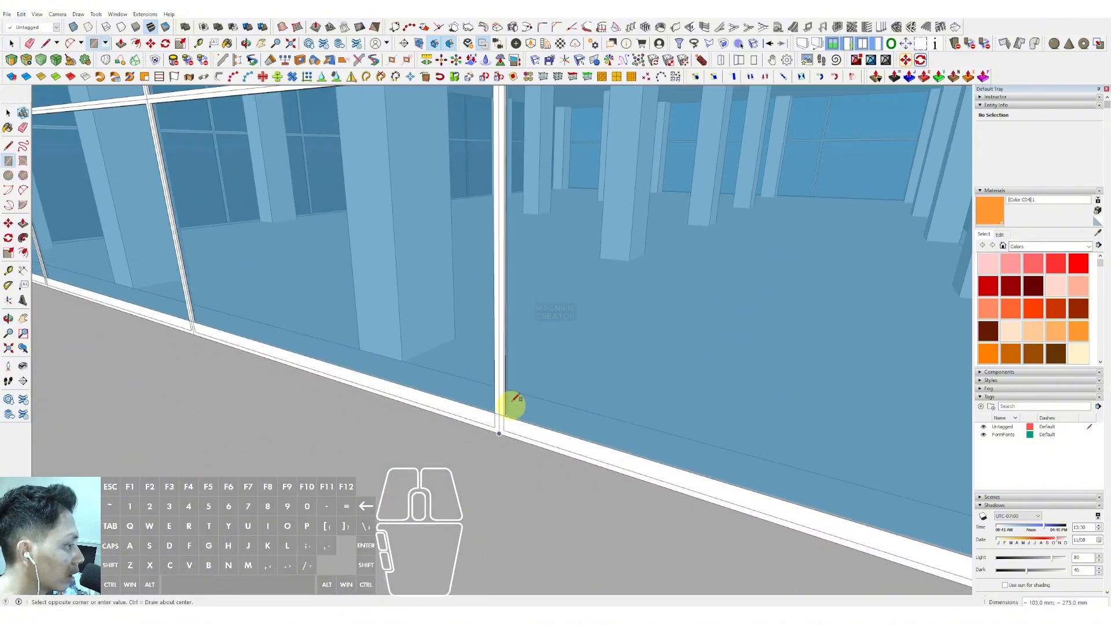
scroll(515, 398, down, 10)
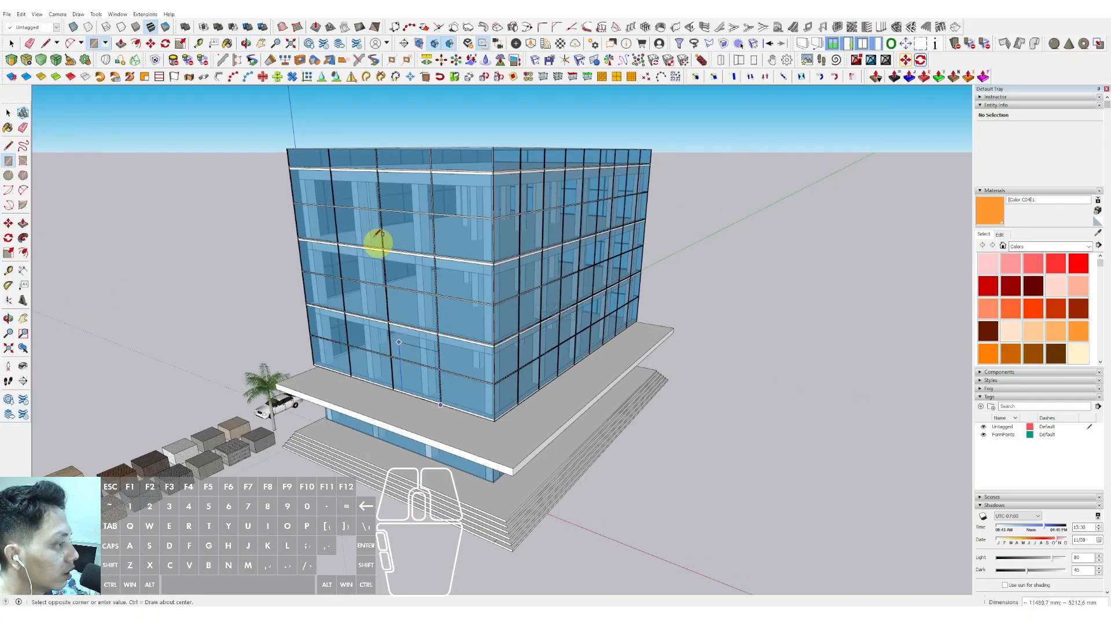
middle_drag(315, 164, 405, 193)
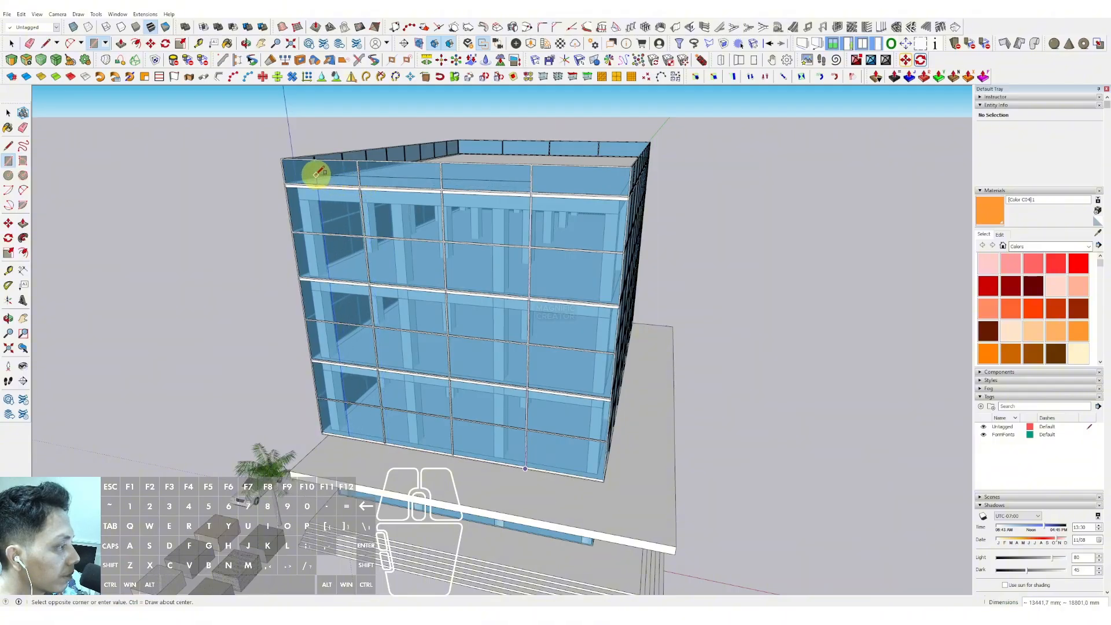
scroll(318, 173, up, 10)
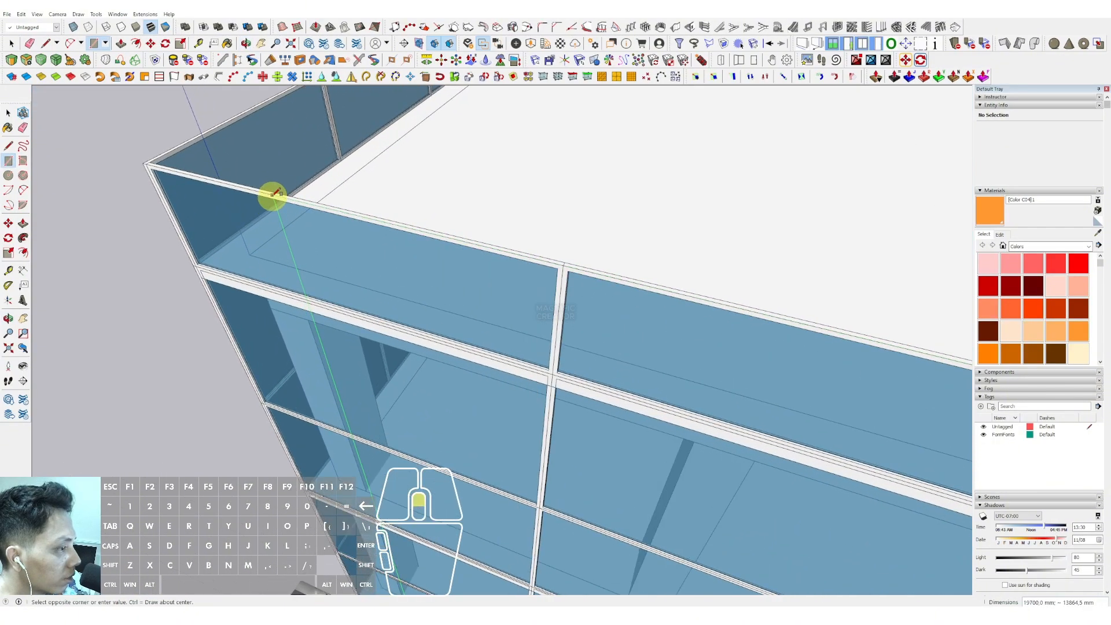
shift+scroll(152, 164, up, 2)
shift+click(142, 164)
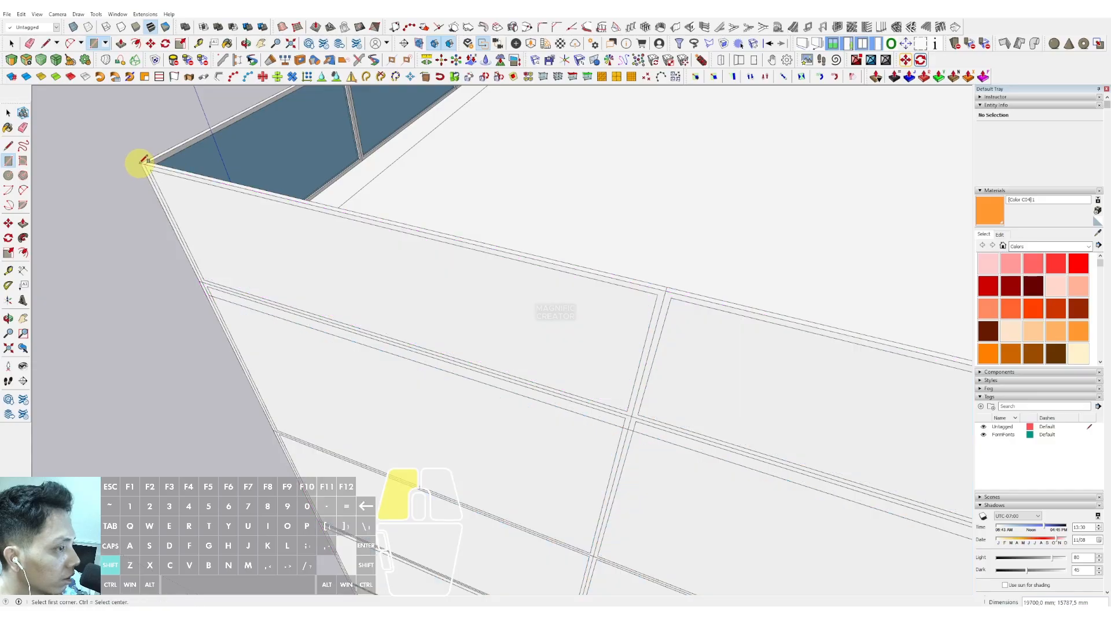
- Push/pull the rectangle outward about 460 mm to form a solid wall panel on that facade
key(space)
scroll(354, 183, down, 4)
scroll(370, 197, down, 6)
middle_drag(436, 255, 394, 238)
scroll(482, 239, up, 4)
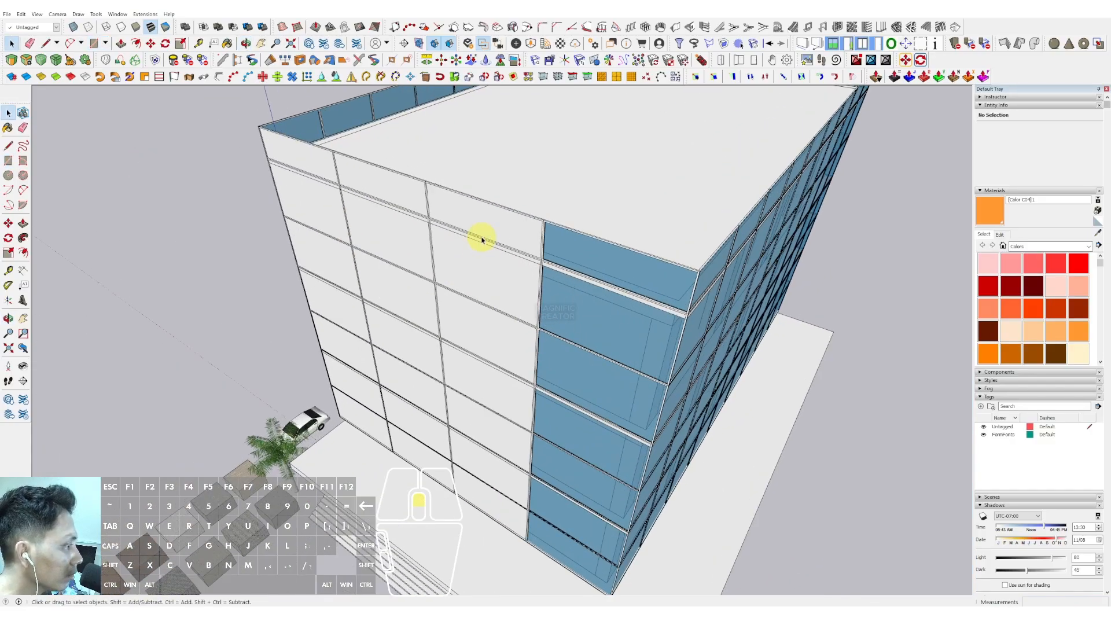
click(481, 230)
scroll(489, 245, down, 3)
scroll(443, 240, up, 5)
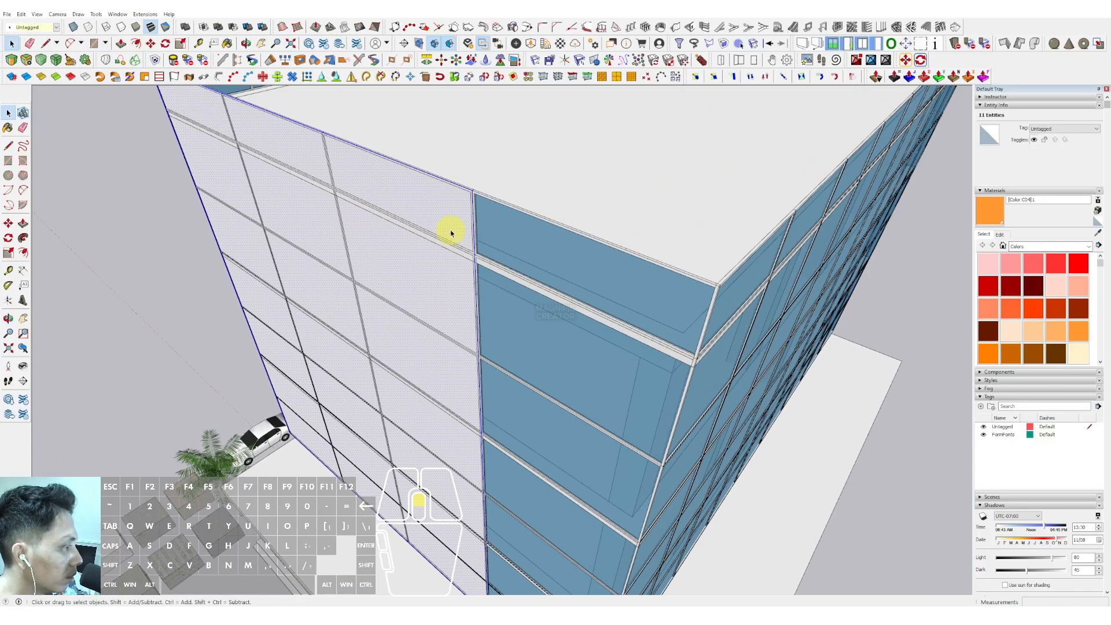
key(p)
click(445, 199)
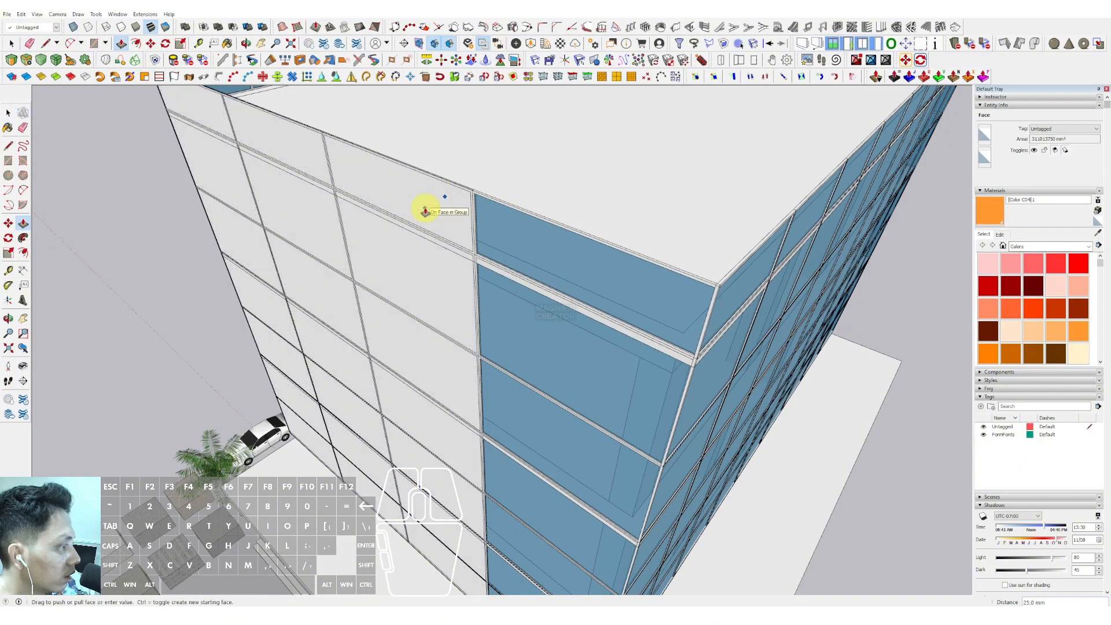
middle_drag(425, 211, 317, 259)
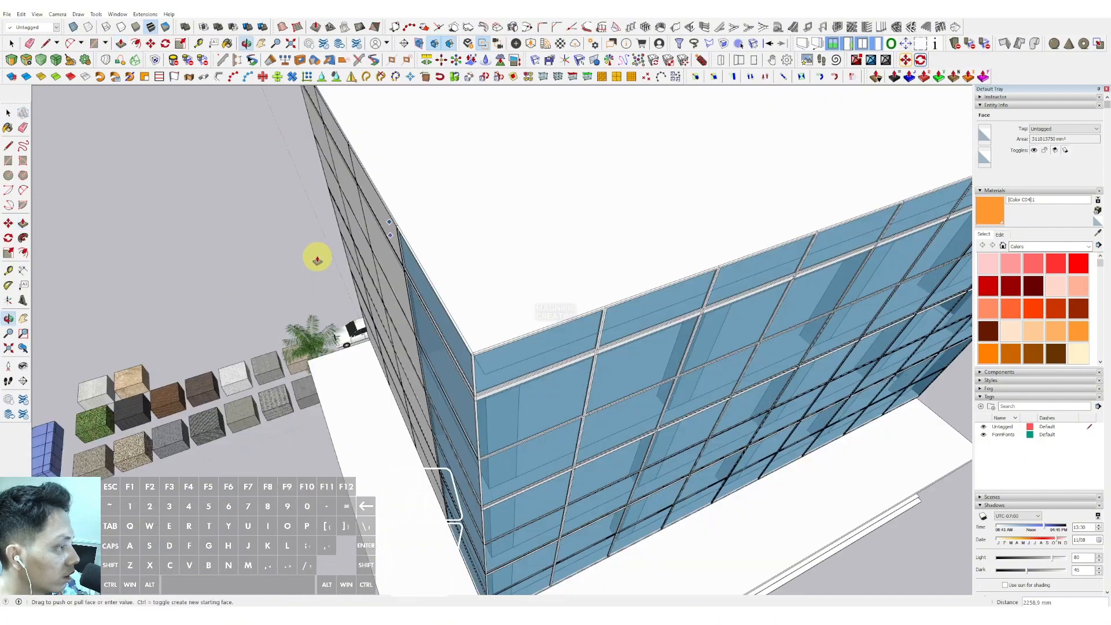
click(379, 243)
- Orbit and zoom around the building to inspect the new side wall panel
middle_drag(377, 240, 404, 188)
scroll(426, 353, down, 4)
key(space)
scroll(494, 217, down, 1)
shift+middle_drag(404, 188, 432, 297)
scroll(420, 331, up, 1)
key(v)
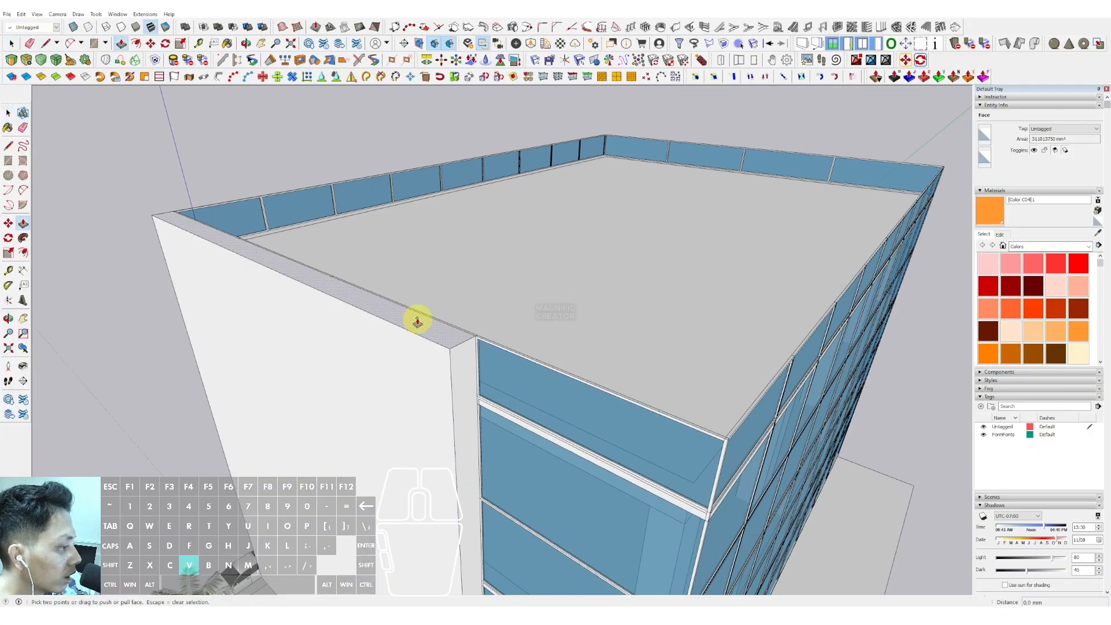
scroll(433, 385, down, 5)
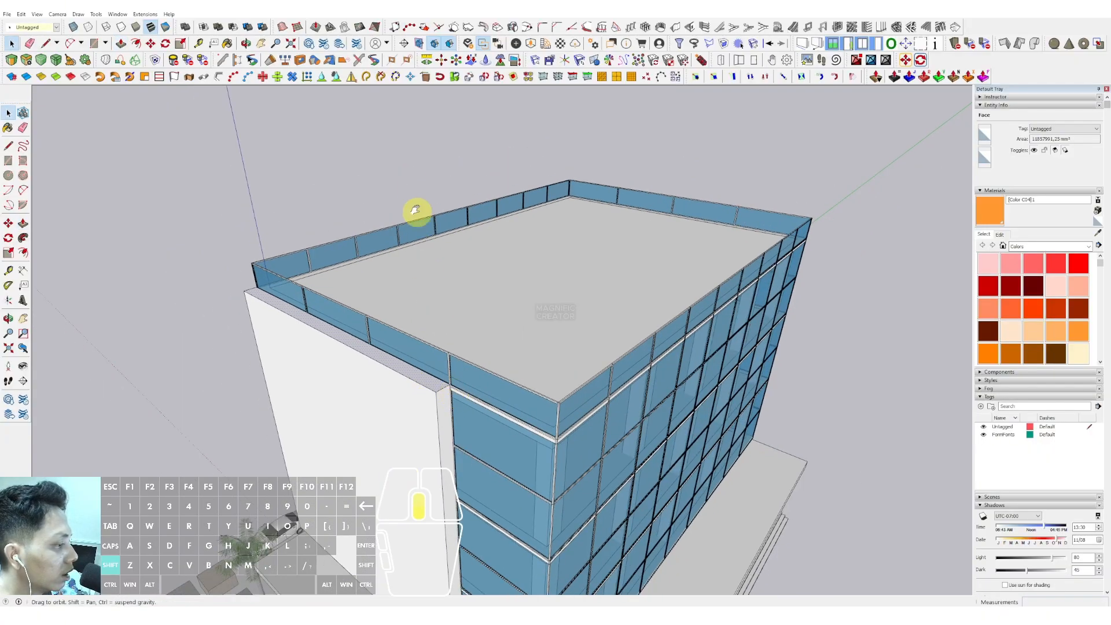
middle_drag(417, 213, 419, 171)
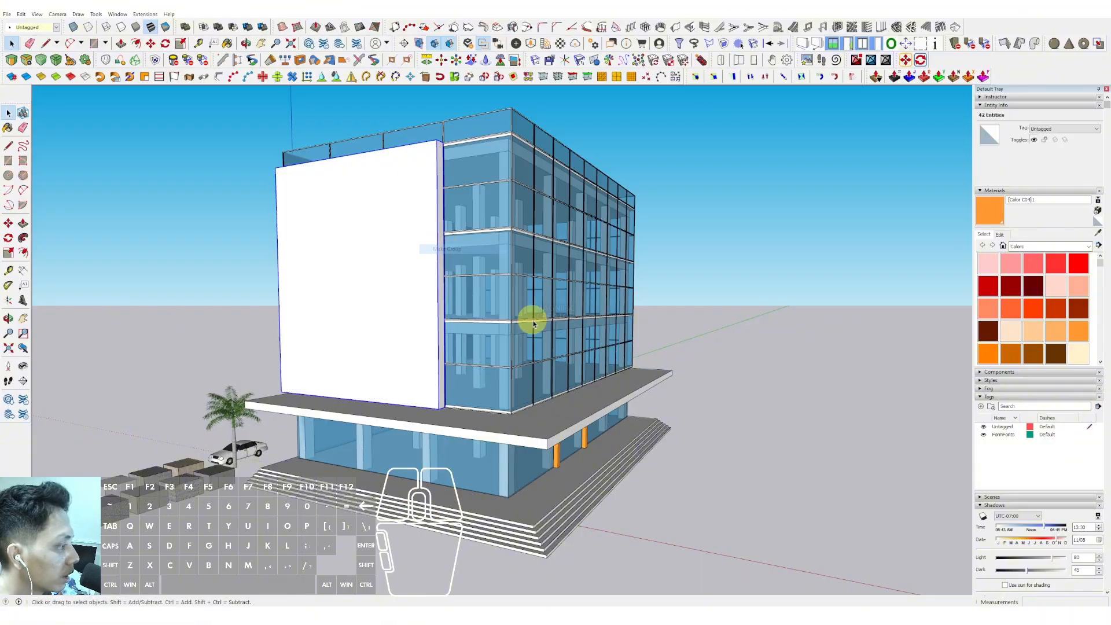
middle_drag(534, 323, 376, 318)
scroll(474, 320, up, 2)
middle_drag(474, 319, 377, 332)
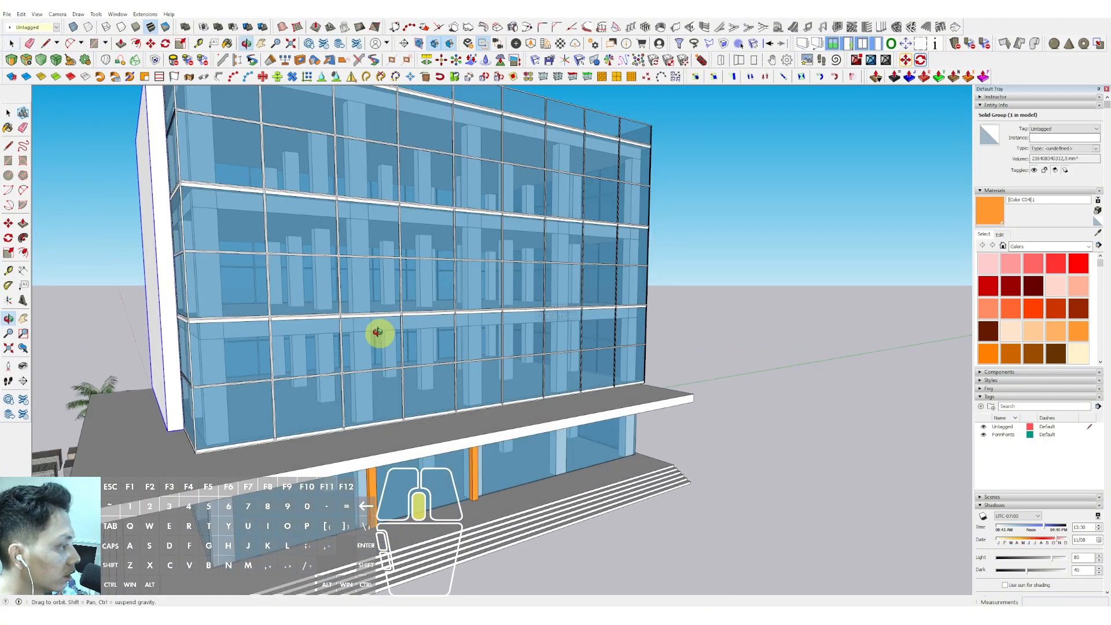
- Draw a rectangle on the opposite end facade, from the canopy slab corner up to the top of the glass
key(r)
scroll(640, 385, up, 6)
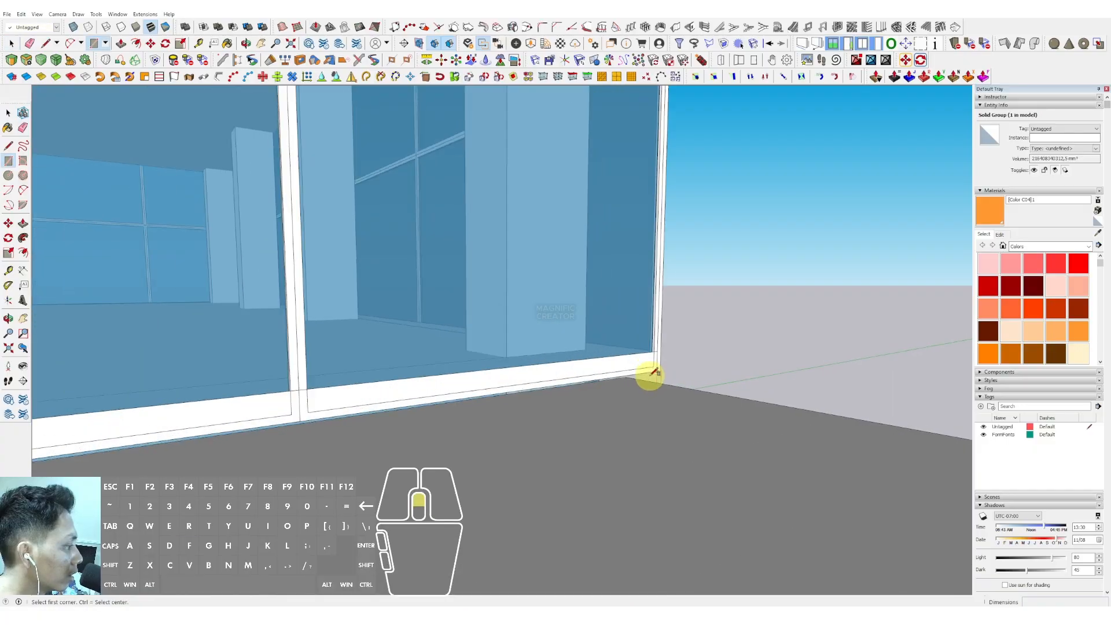
click(654, 372)
scroll(580, 325, down, 6)
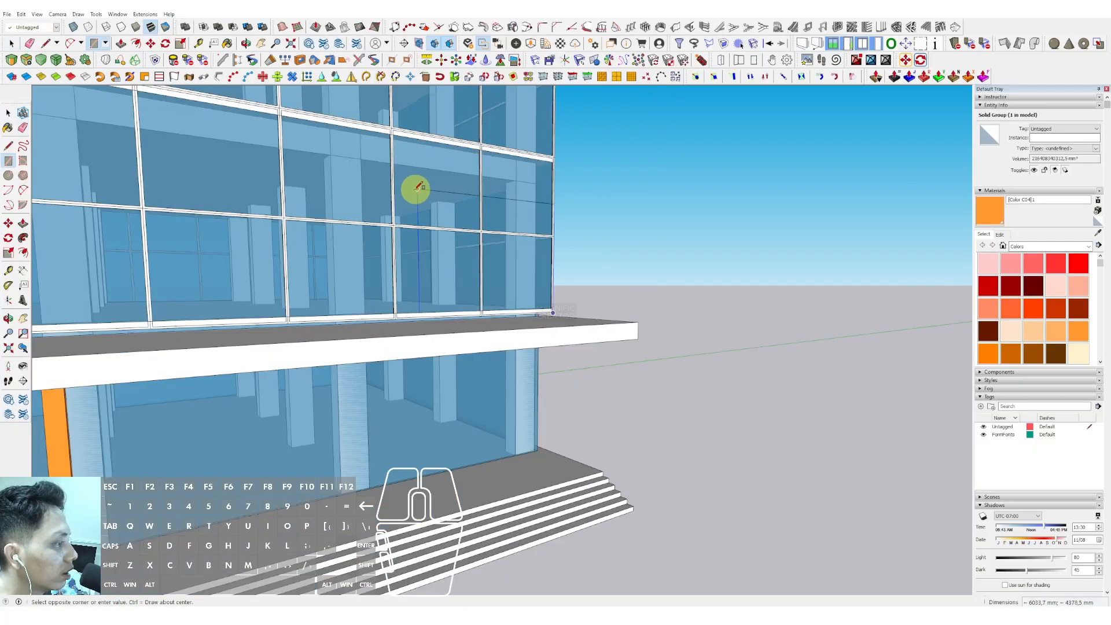
scroll(415, 190, down, 5)
shift+middle_drag(481, 277, 576, 364)
scroll(449, 263, down, 3)
middle_drag(448, 262, 509, 261)
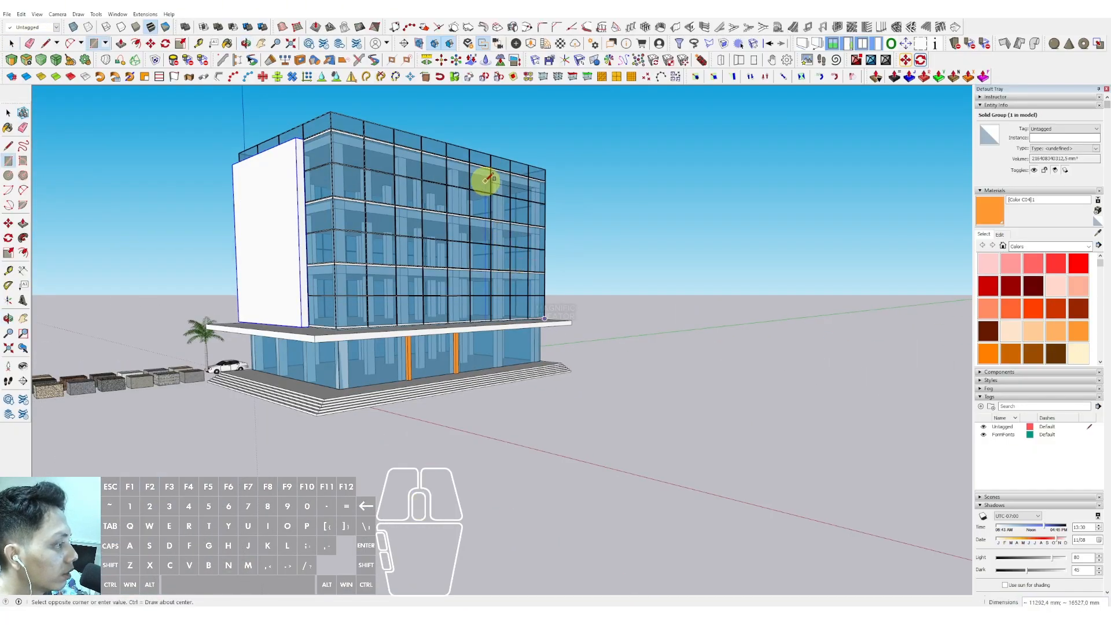
scroll(474, 176, up, 2)
scroll(469, 159, up, 4)
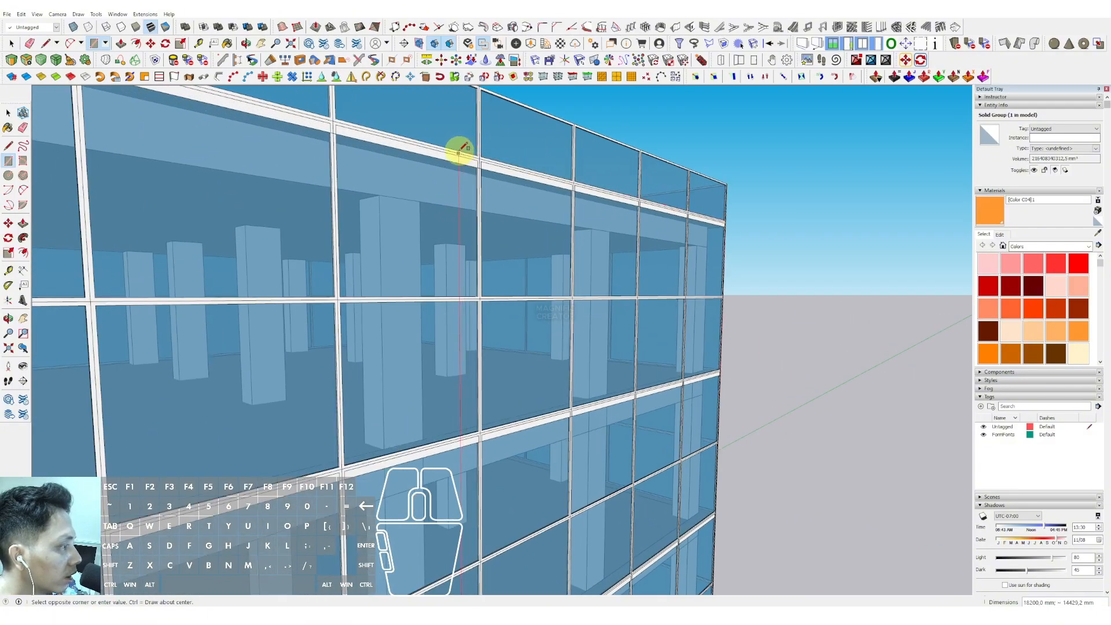
click(459, 153)
scroll(524, 231, down, 3)
key(space)
- Push/pull the new rectangle outward about 106 mm into a wall panel and make it a group
click(525, 235)
scroll(528, 235, up, 2)
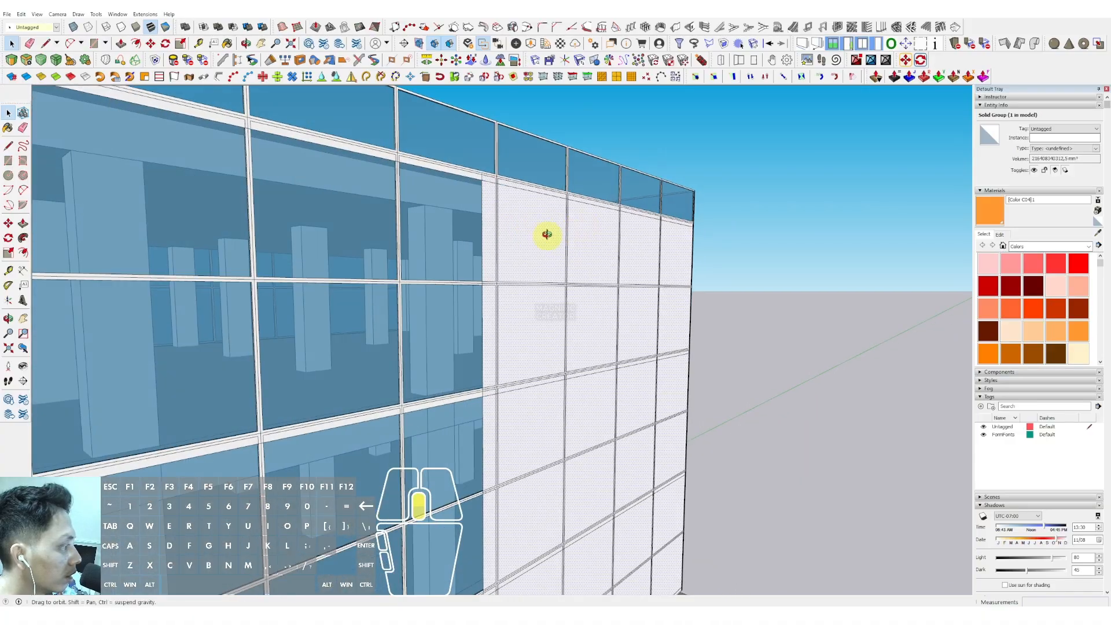
middle_drag(545, 235, 571, 211)
key(p)
click(571, 211)
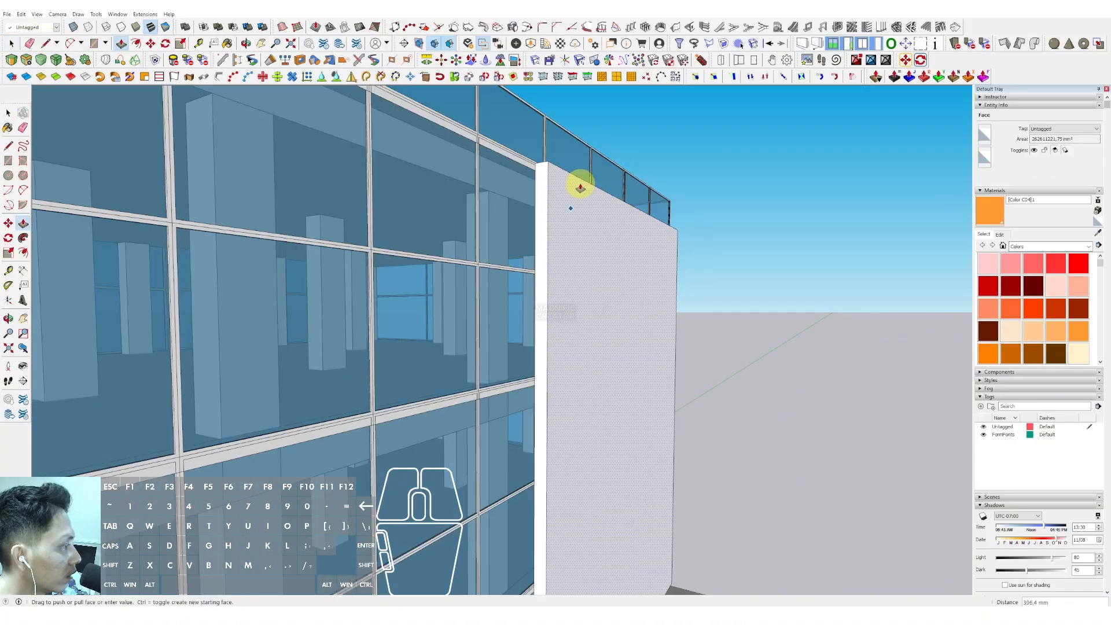
click(553, 204)
right_click(550, 208)
click(587, 280)
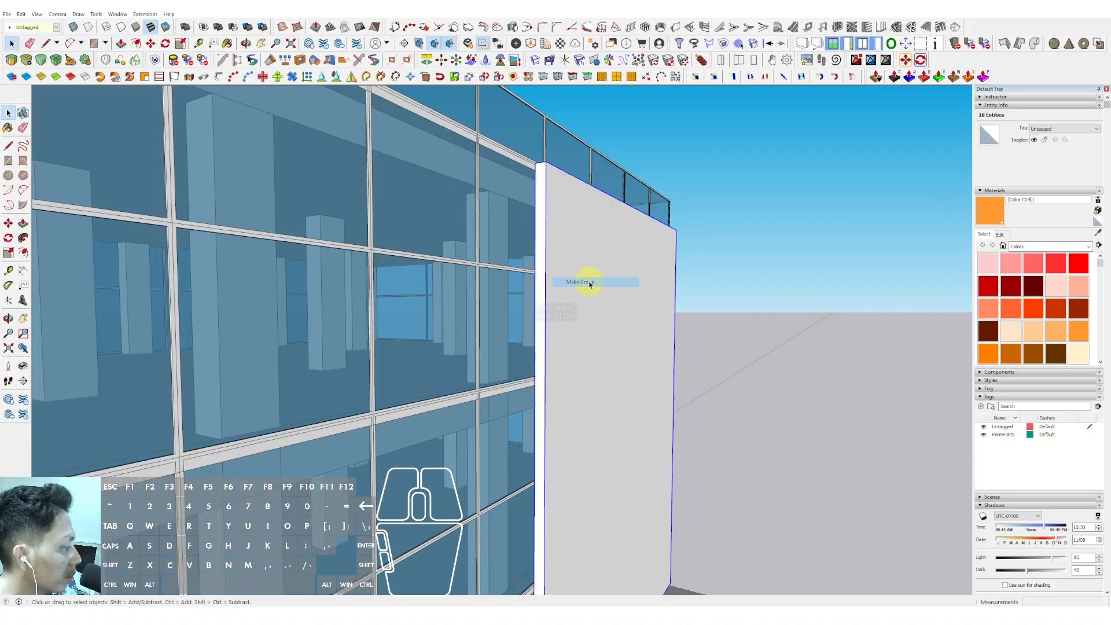
- Select the first wall panel's geometry and start drawing a rectangle on its outer face
scroll(609, 305, down, 3)
scroll(470, 308, down, 3)
middle_drag(471, 307, 417, 230)
scroll(385, 255, up, 3)
scroll(347, 199, up, 2)
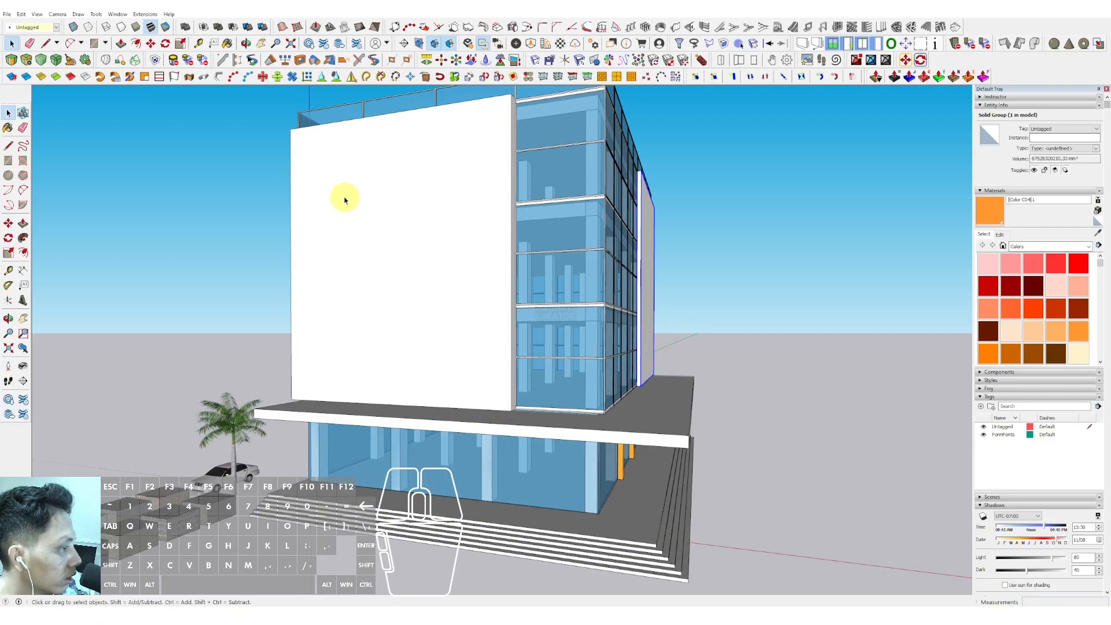
triple_click(334, 185)
key(r)
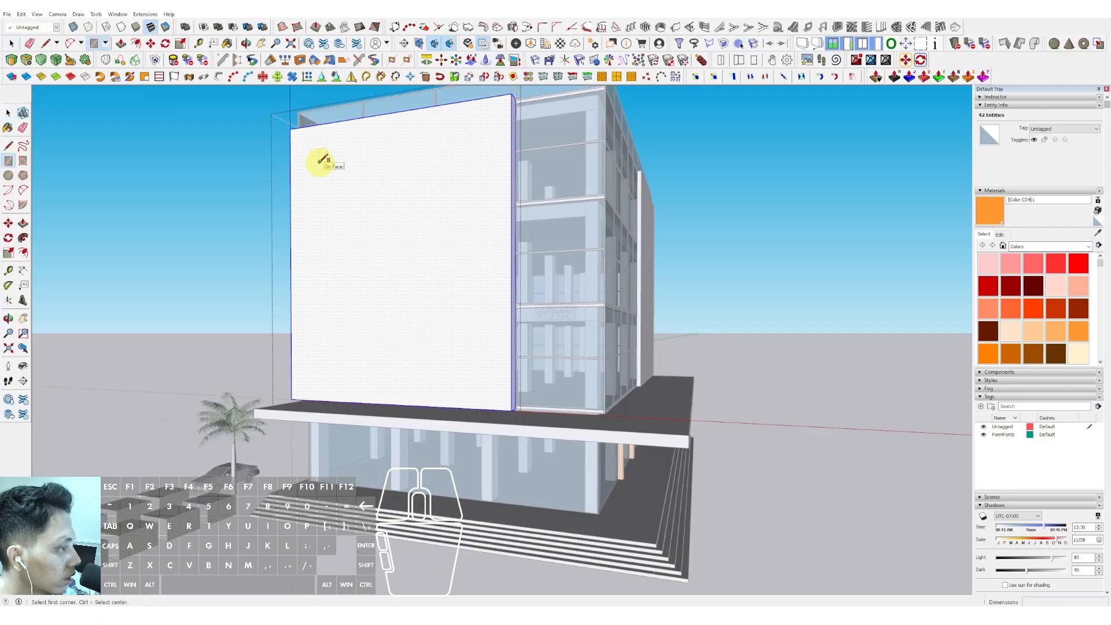
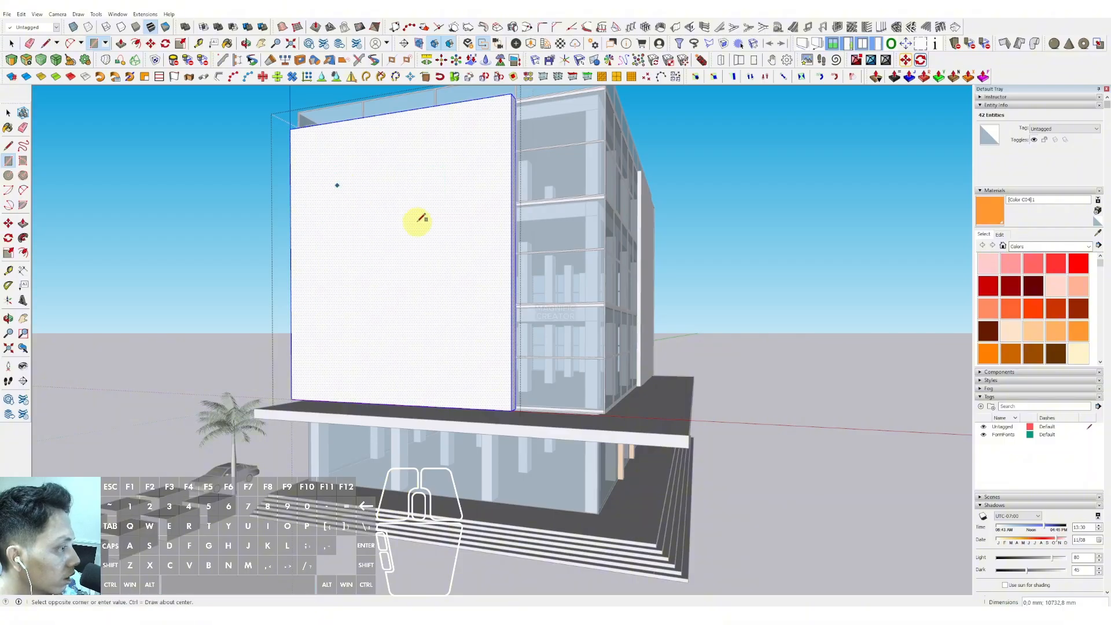
- Draw a rectangle on the first wall panel's face and add arcs to both short ends to form a rounded slot
click(451, 240)
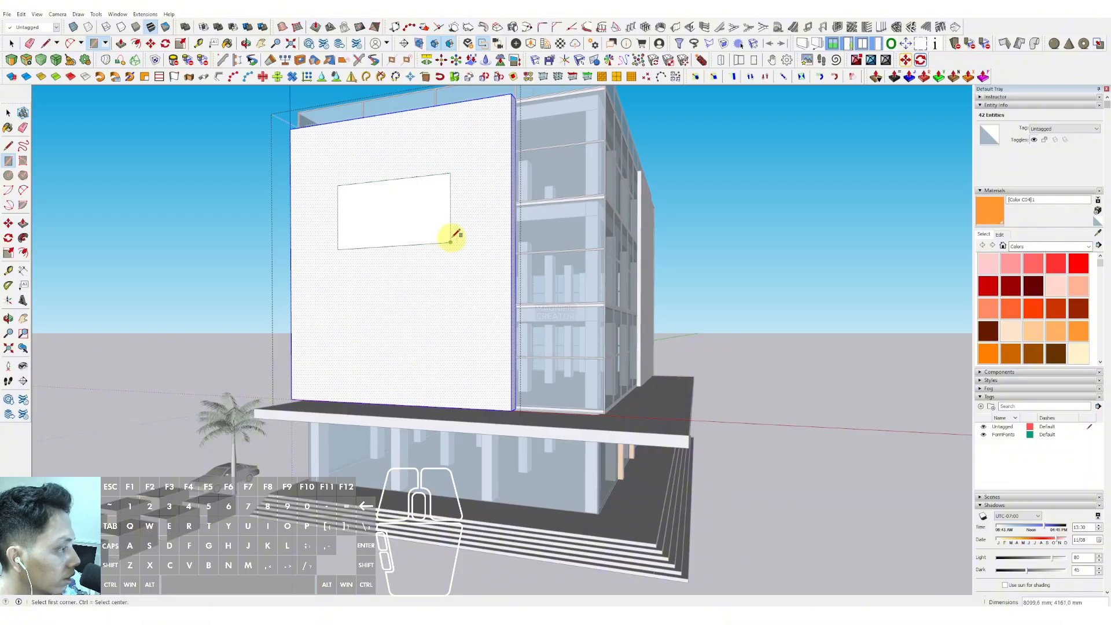
scroll(452, 239, up, 2)
key(a)
key(space)
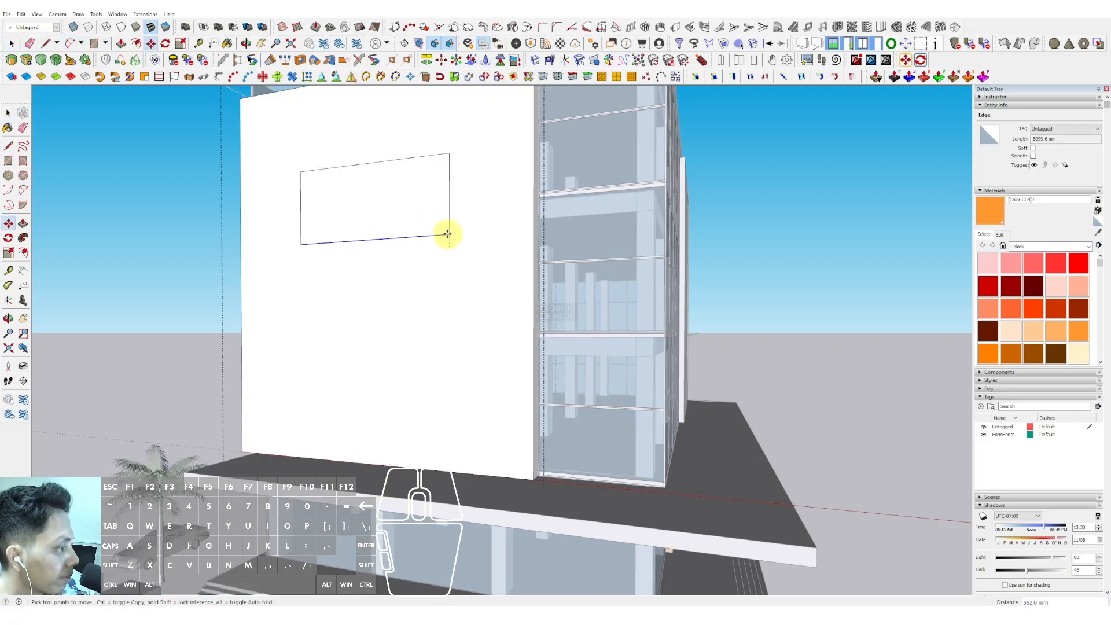
key(space)
key(a)
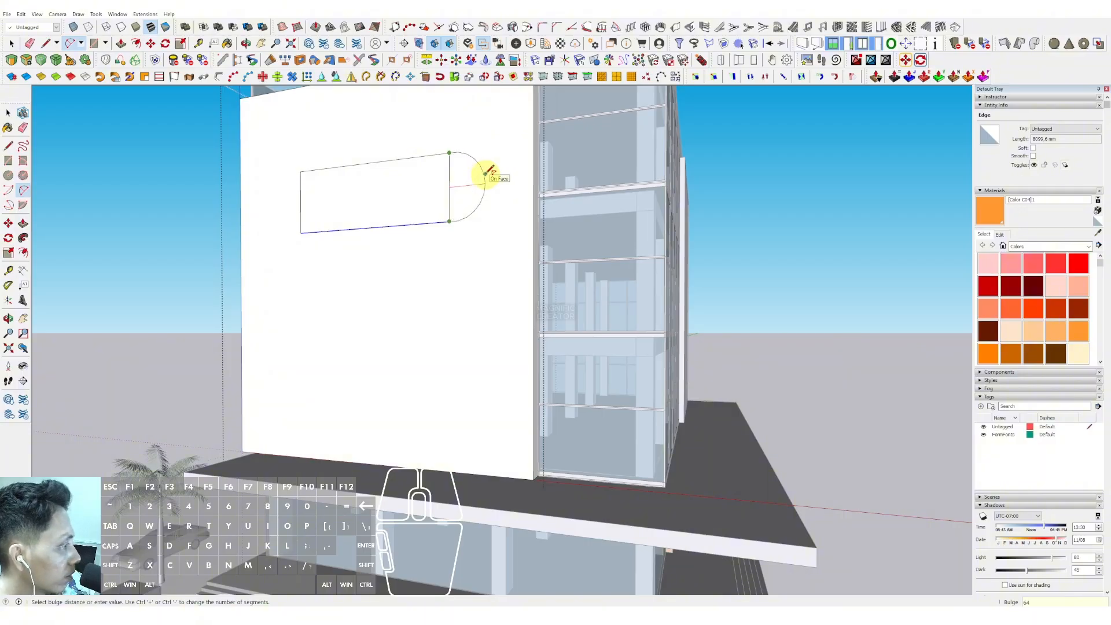
scroll(478, 174, up, 2)
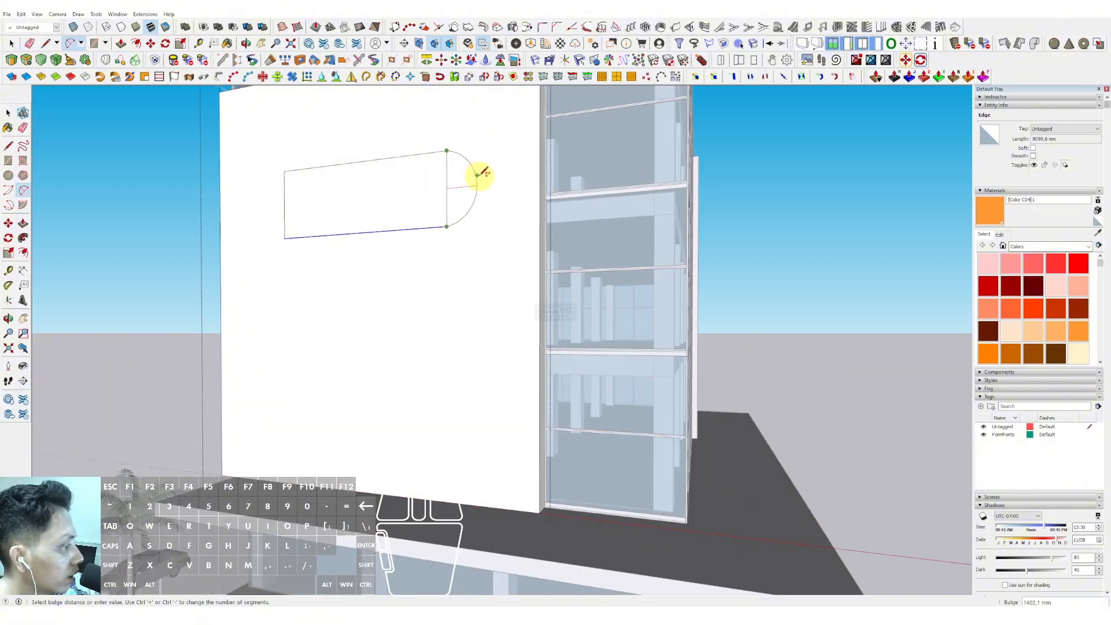
click(486, 172)
key(space)
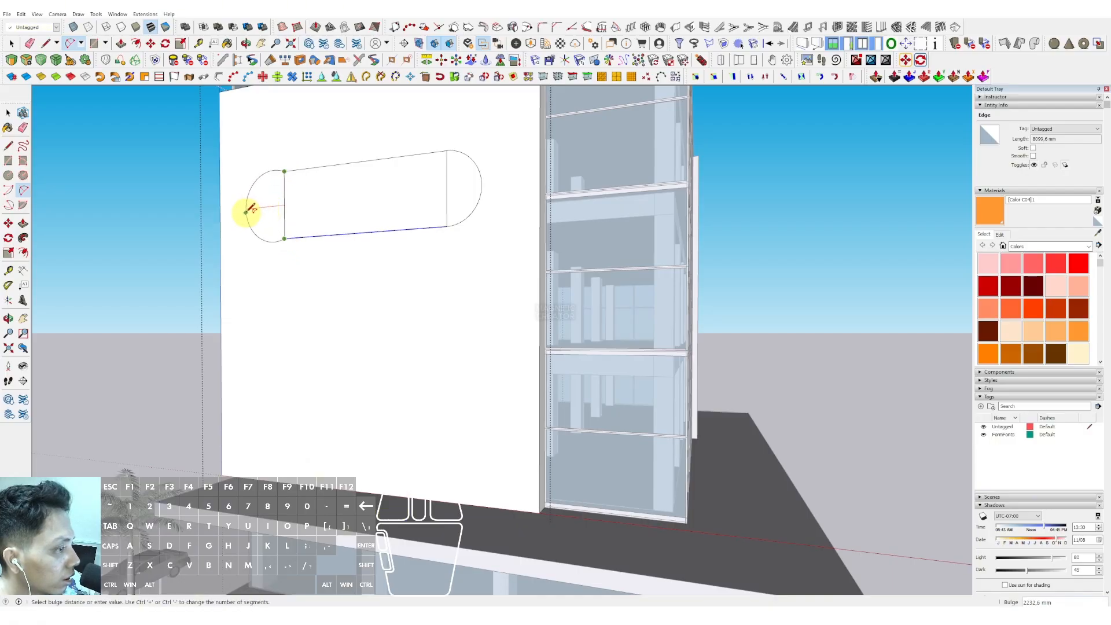
middle_drag(258, 211, 355, 280)
scroll(356, 280, up, 2)
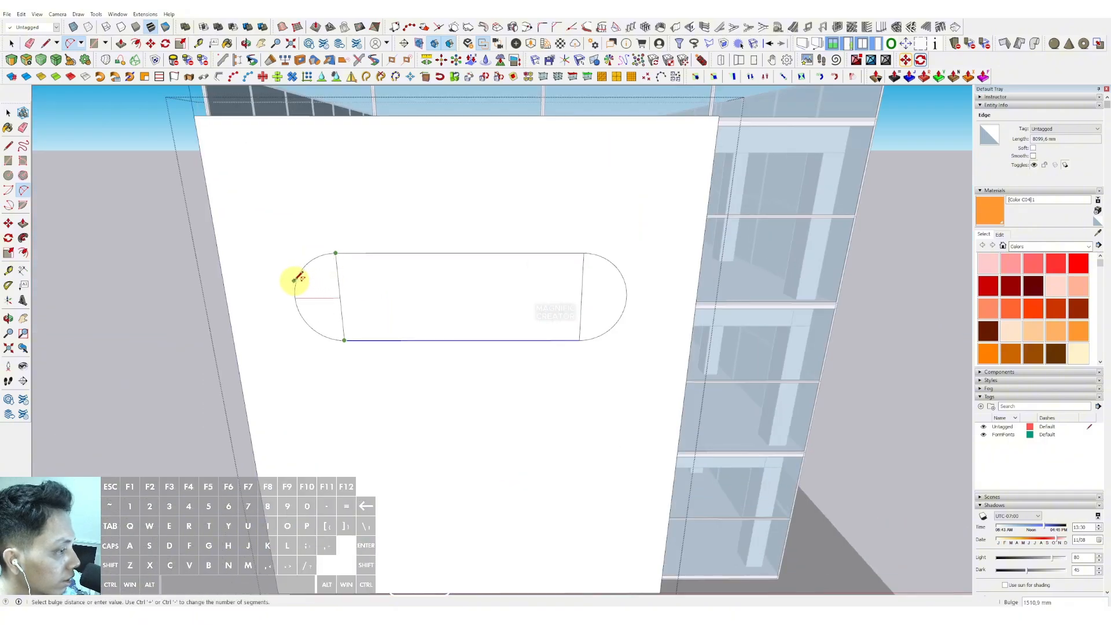
click(295, 277)
- Erase the rectangle's inner end edges so only the rounded slot outline remains
key(e)
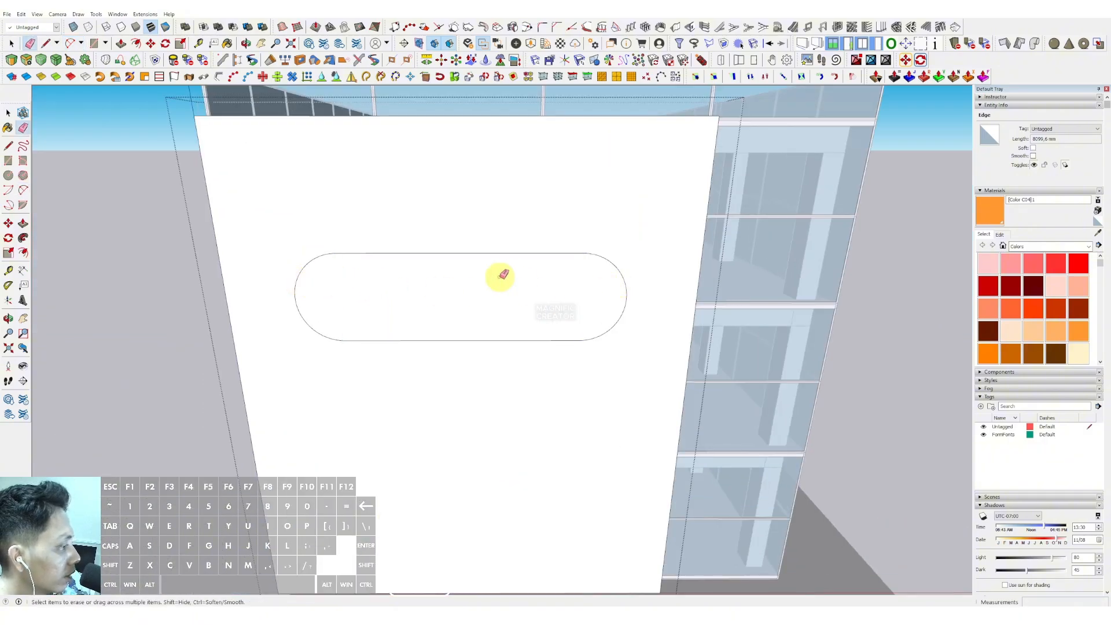
scroll(500, 276, down, 4)
mouse_move(500, 277)
middle_down()
mouse_move(305, 189)
mouse_move(363, 183)
middle_up()
key(space)
scroll(371, 214, up, 1)
- Copy the rounded slot to make three slots stacked evenly down the panel
key(m)
key(shift)
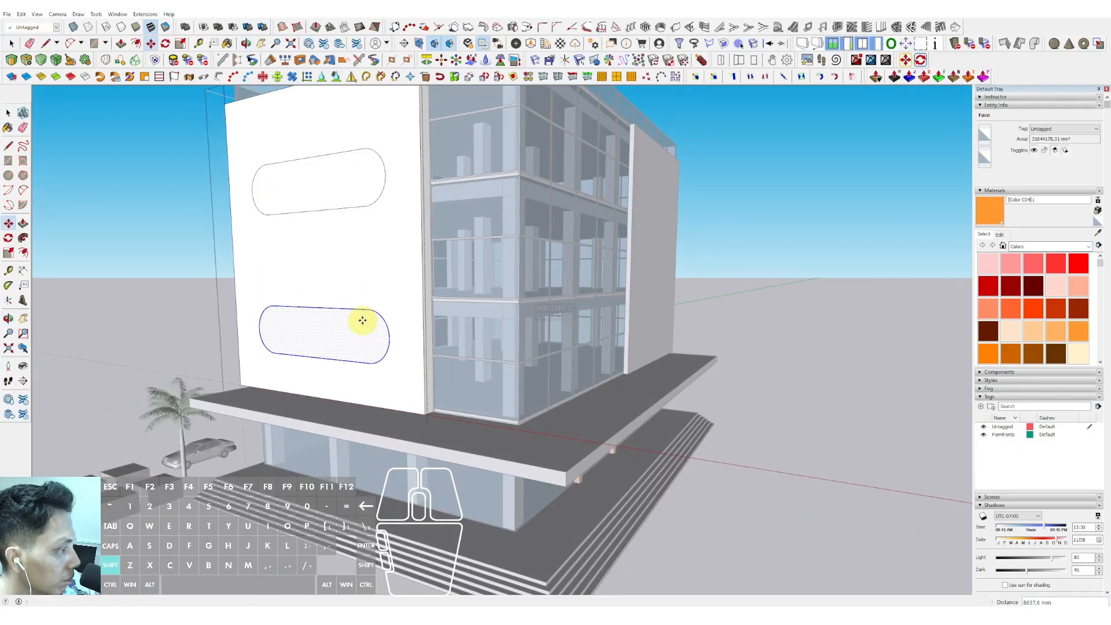
key(space)
scroll(349, 178, up, 1)
click(350, 179)
scroll(352, 183, down, 2)
shift+middle_drag(352, 183, 356, 215)
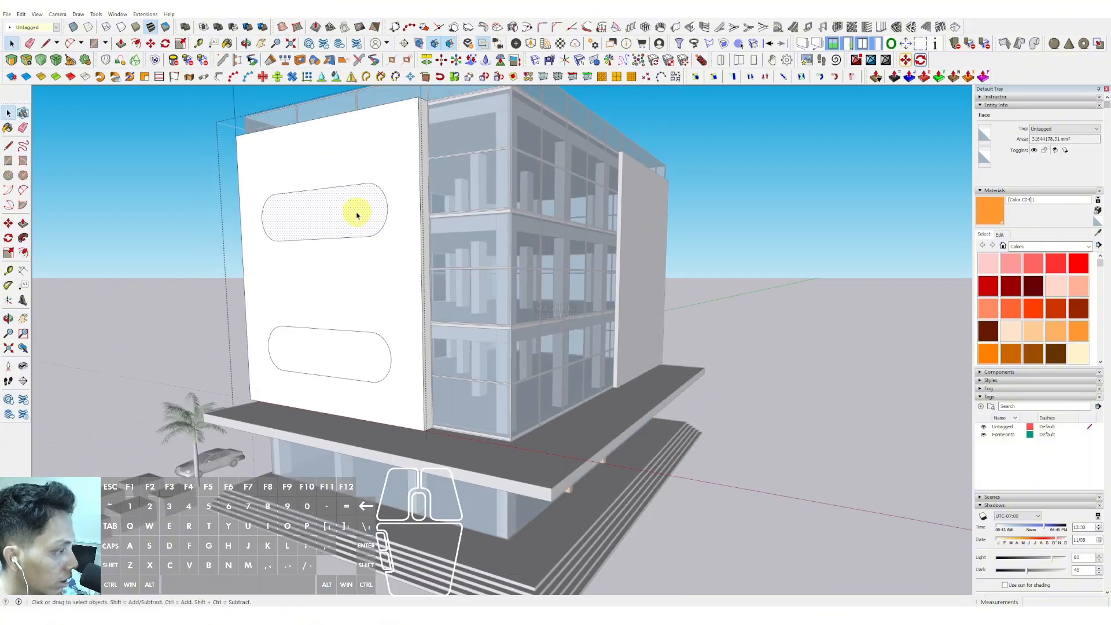
click(363, 201)
key(shift)
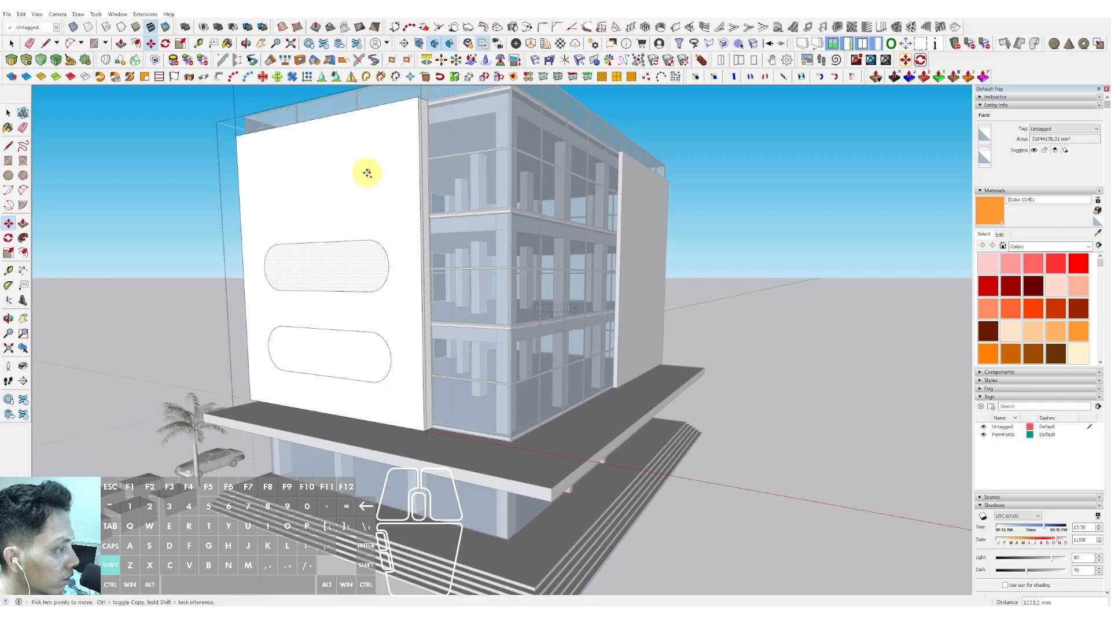
middle_drag(368, 211, 345, 208)
key(v)
scroll(335, 194, up, 1)
- Push/pull each of the three slots through the panel to cut rounded window openings
key(p)
click(328, 180)
click(440, 157)
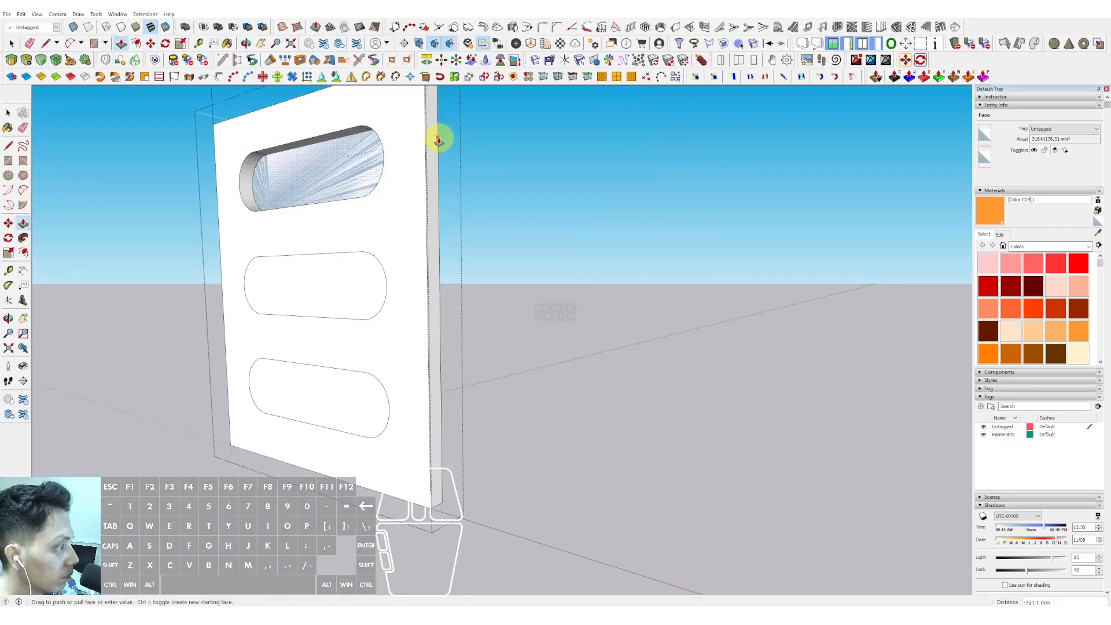
key(space)
double_click(315, 284)
double_click(329, 406)
key(space)
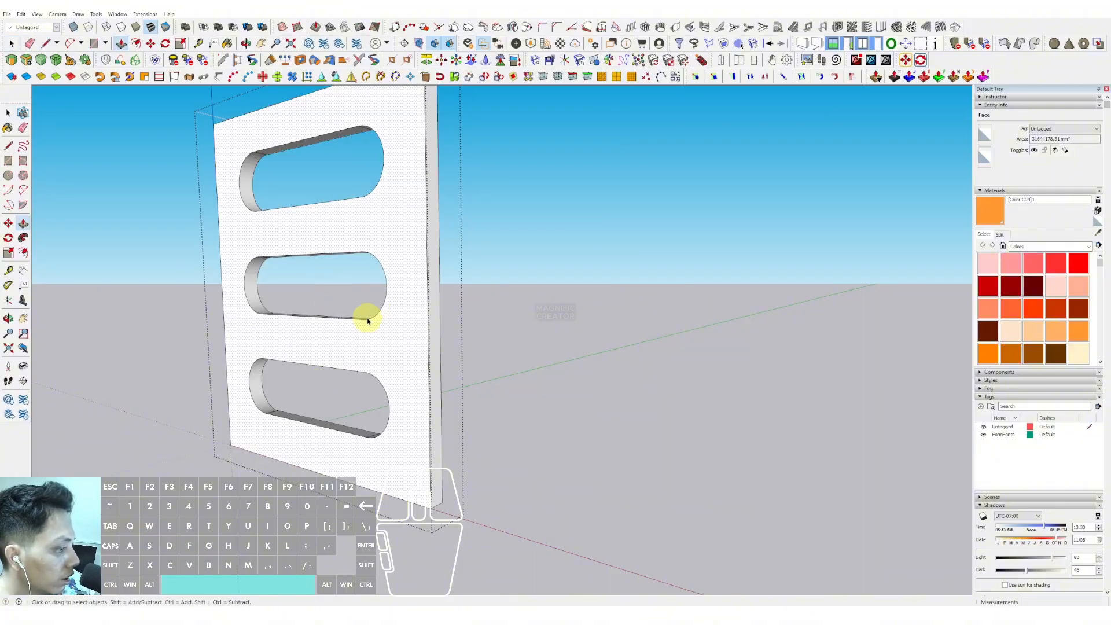
- Open the opposite end wall panel and push/pull its face
scroll(368, 320, down, 3)
click(226, 274)
scroll(425, 275, down, 1)
shift+middle_drag(425, 275, 456, 201)
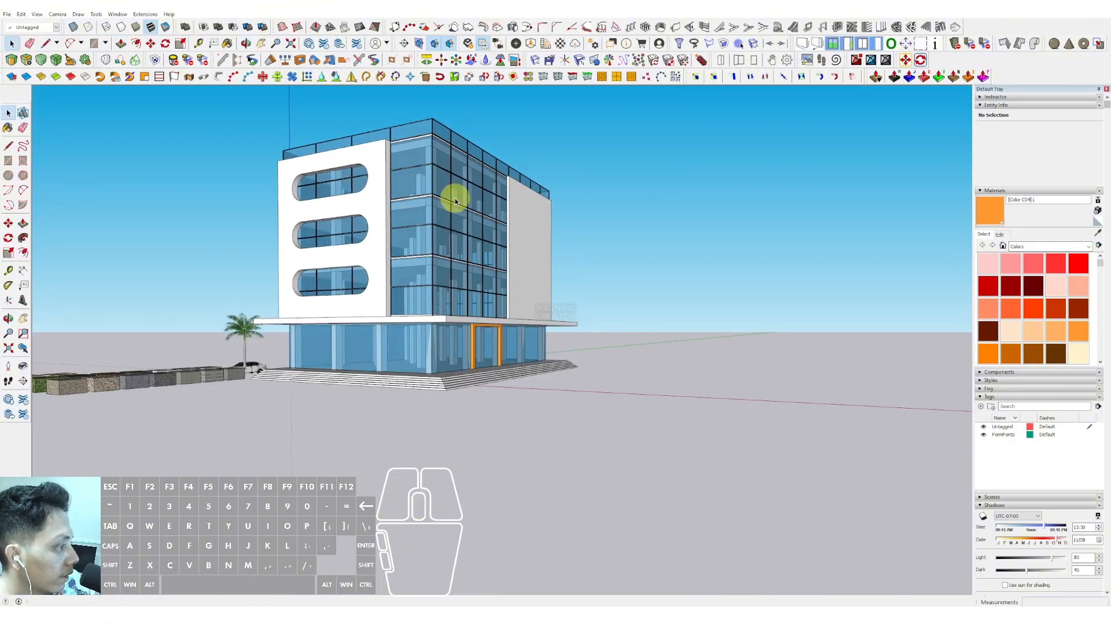
scroll(503, 243, up, 5)
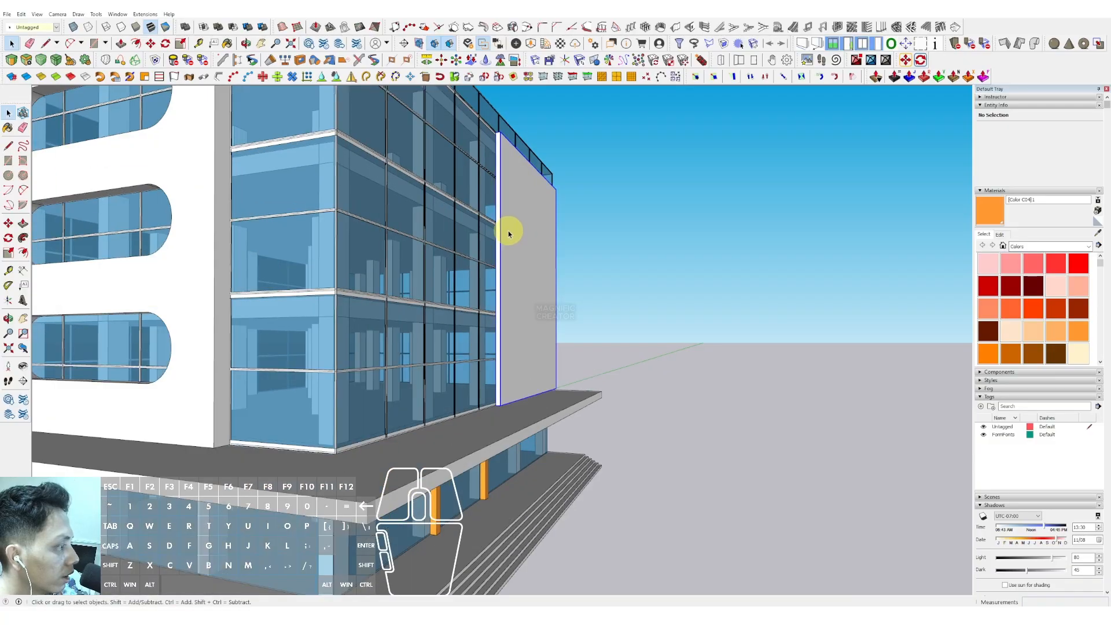
double_click(511, 234)
click(513, 236)
middle_drag(516, 206, 500, 223)
key(p)
click(460, 217)
click(468, 213)
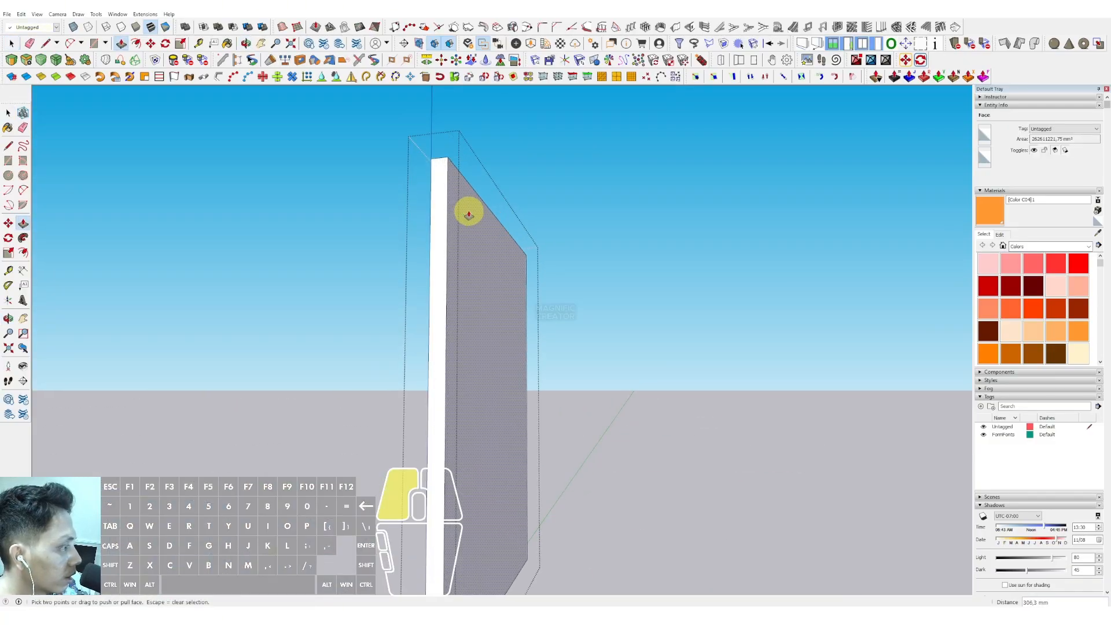
key(space)
scroll(472, 214, down, 3)
click(615, 175)
scroll(468, 298, down, 3)
middle_drag(469, 297, 377, 324)
scroll(377, 324, down, 3)
scroll(464, 285, up, 5)
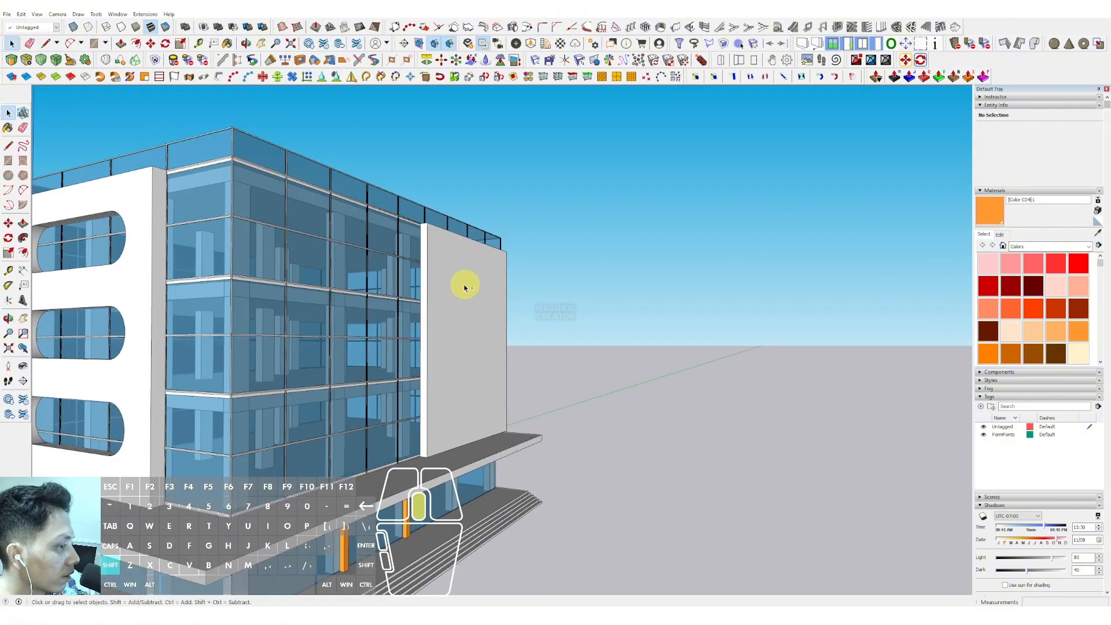
- Select and erase the opposite end wall panel
middle_drag(463, 285, 370, 388)
key(e)
scroll(349, 363, up, 2)
click(354, 364)
- Copy the slotted wall panel over to the opposite end of the building
key(m)
click(338, 383)
click(571, 342)
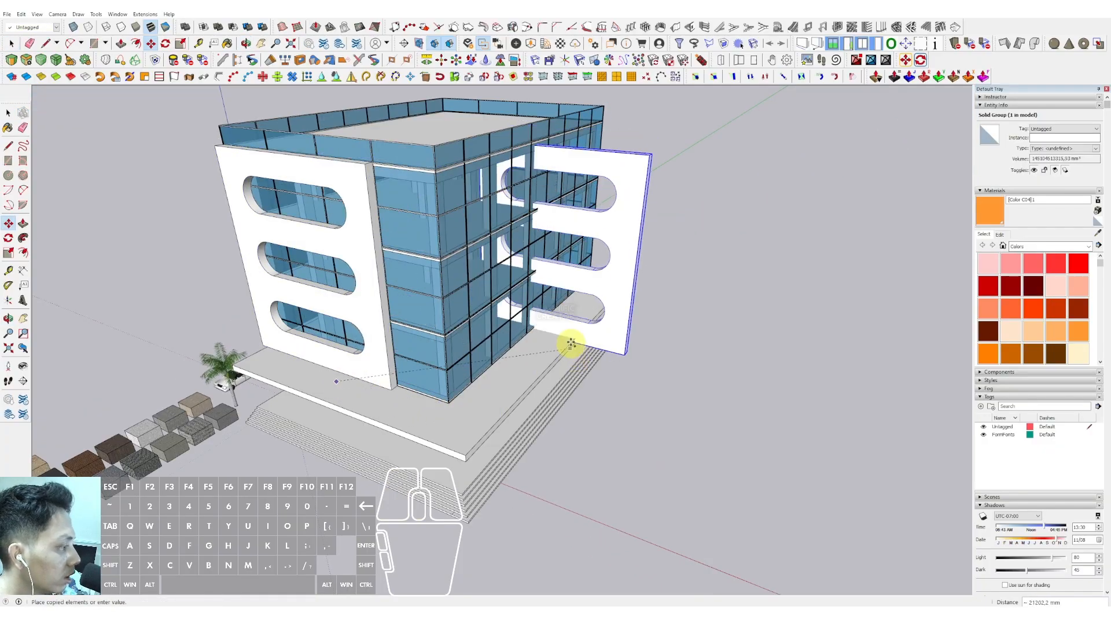
- Rotate the copied slotted panel 90 degrees to face the end facade
key(q)
scroll(553, 329, up, 3)
click(554, 329)
click(572, 334)
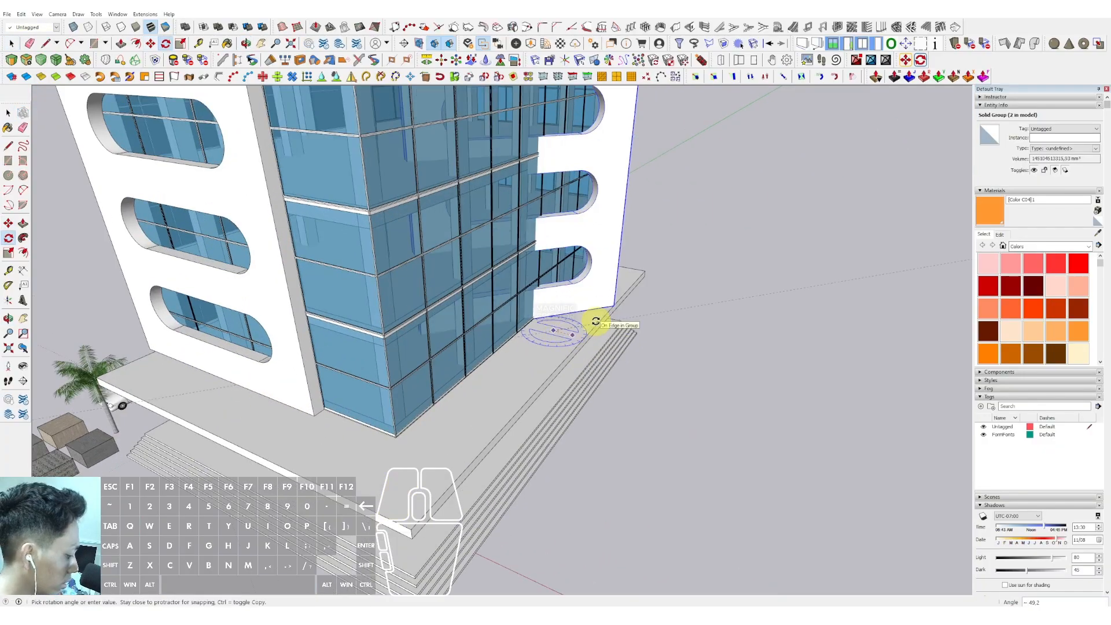
click(596, 322)
key(space)
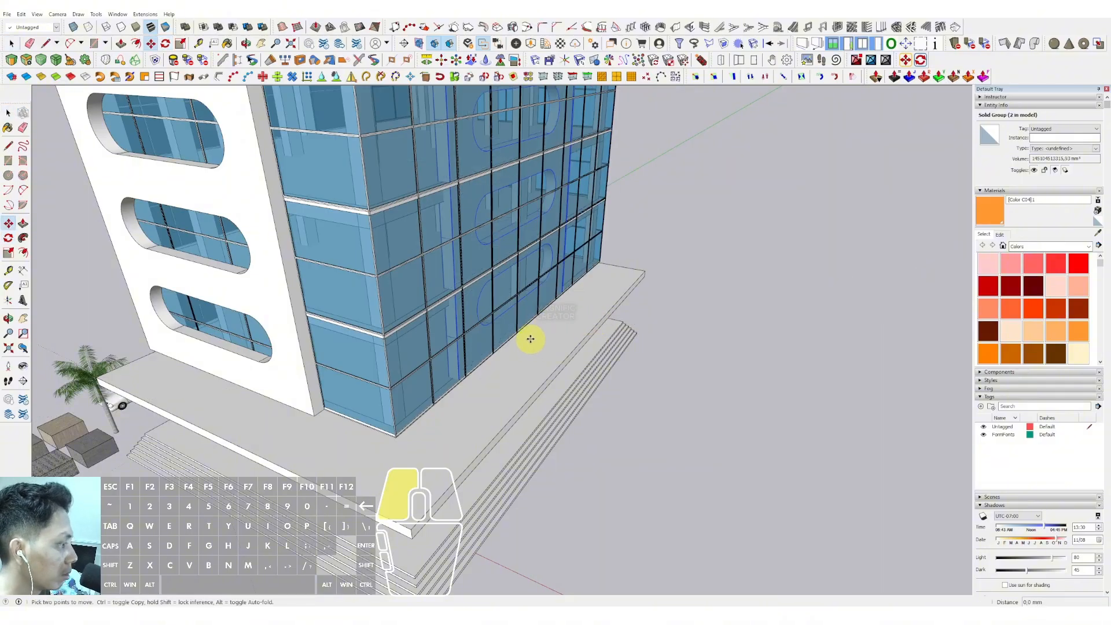
- Move the rotated slotted panel into place against the opposite end facade
mouse_move(530, 338)
middle_down()
mouse_move(557, 355)
mouse_move(490, 386)
mouse_move(389, 335)
mouse_move(549, 337)
mouse_move(726, 166)
mouse_move(525, 258)
mouse_move(530, 227)
mouse_move(532, 245)
mouse_move(523, 243)
middle_up()
click(487, 394)
click(453, 384)
scroll(550, 337, down, 4)
click(560, 330)
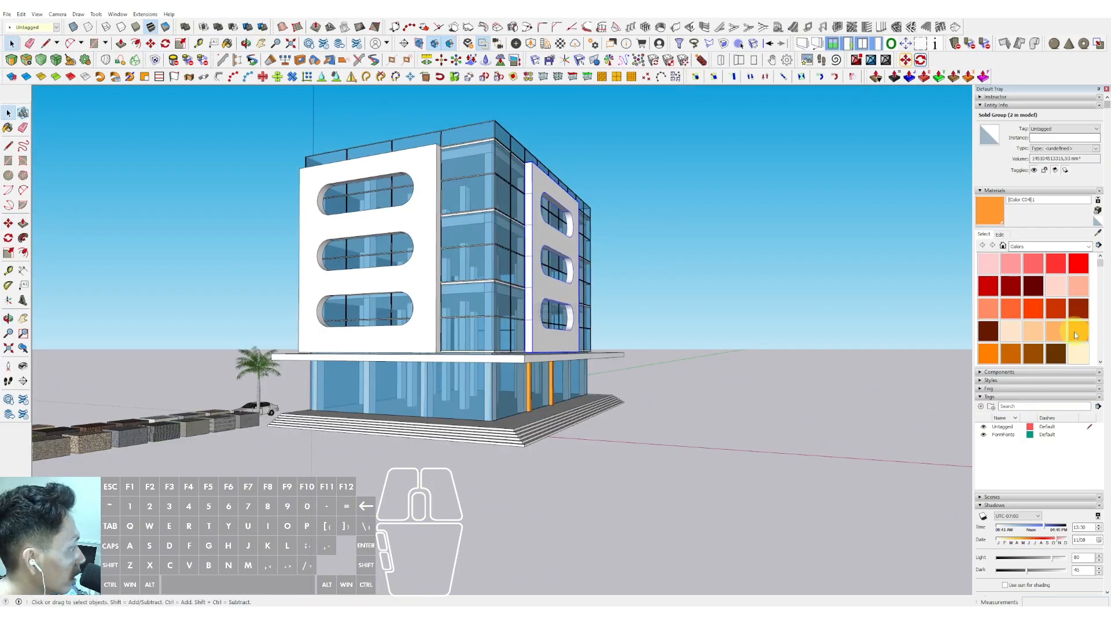
- Paint both slotted wall panels with the orange material
key(b)
click(538, 230)
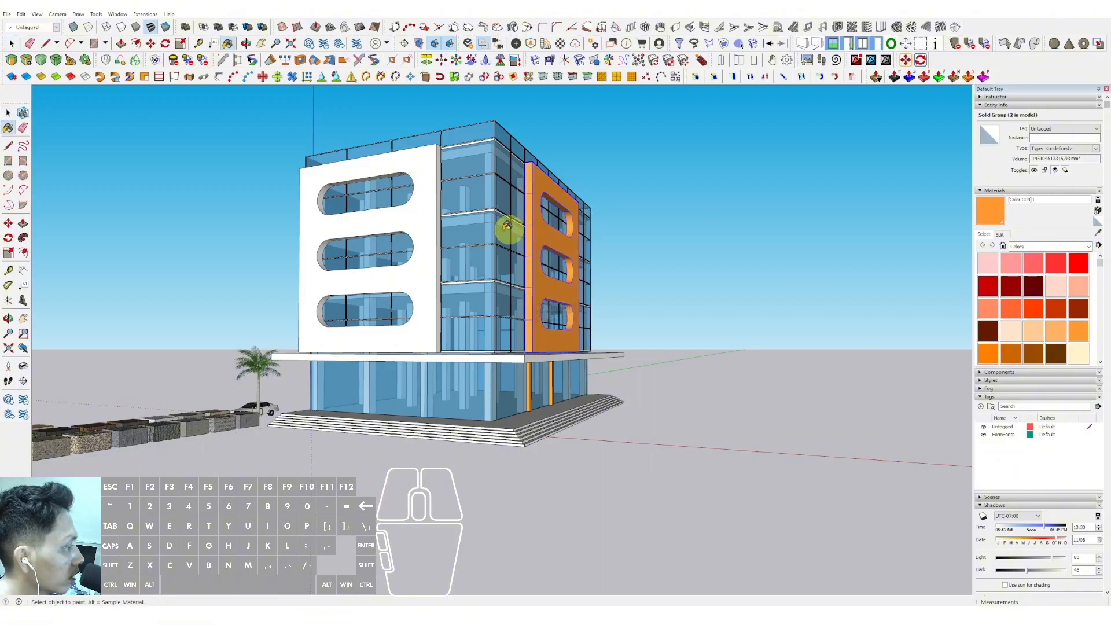
click(432, 215)
scroll(399, 237, up, 2)
key(space)
- Edit the orange material's color on the color wheel to a tan brown
click(998, 235)
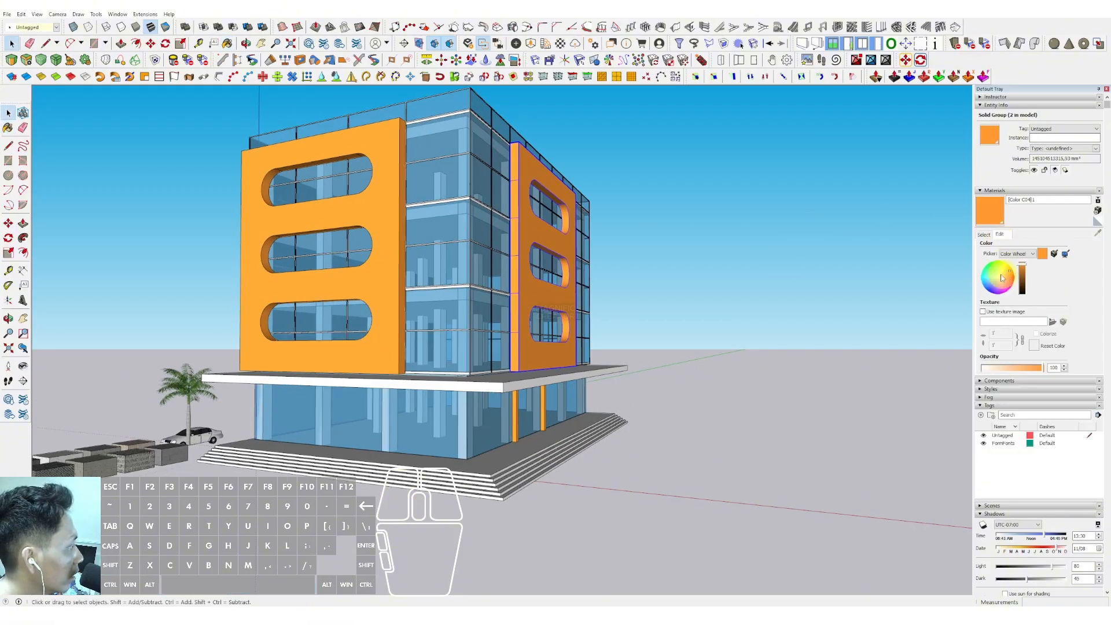
click(1004, 280)
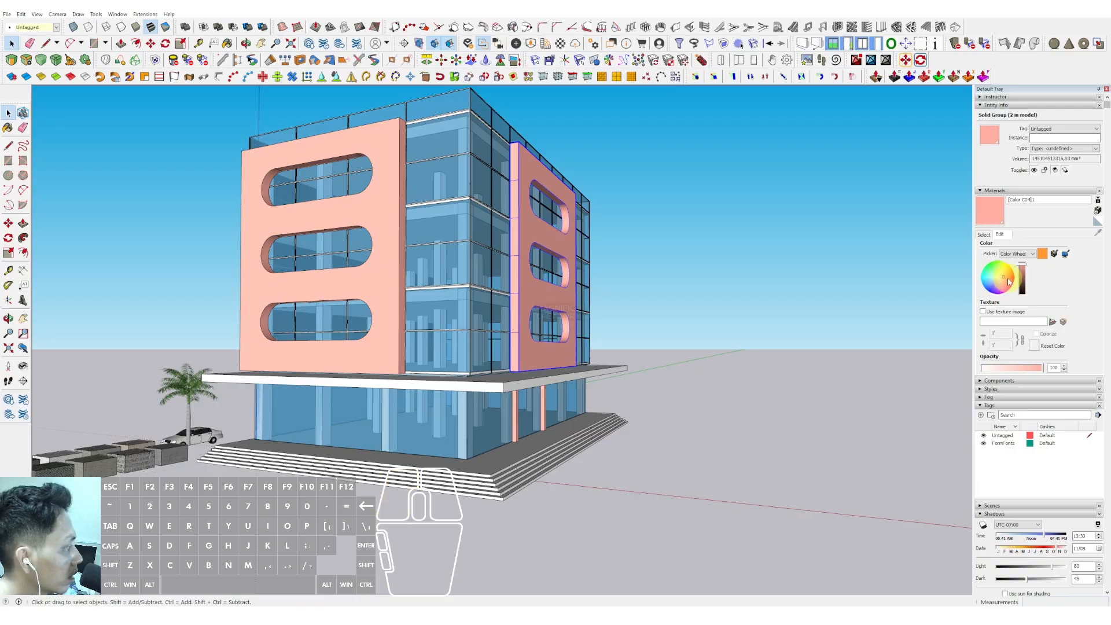
click(1005, 278)
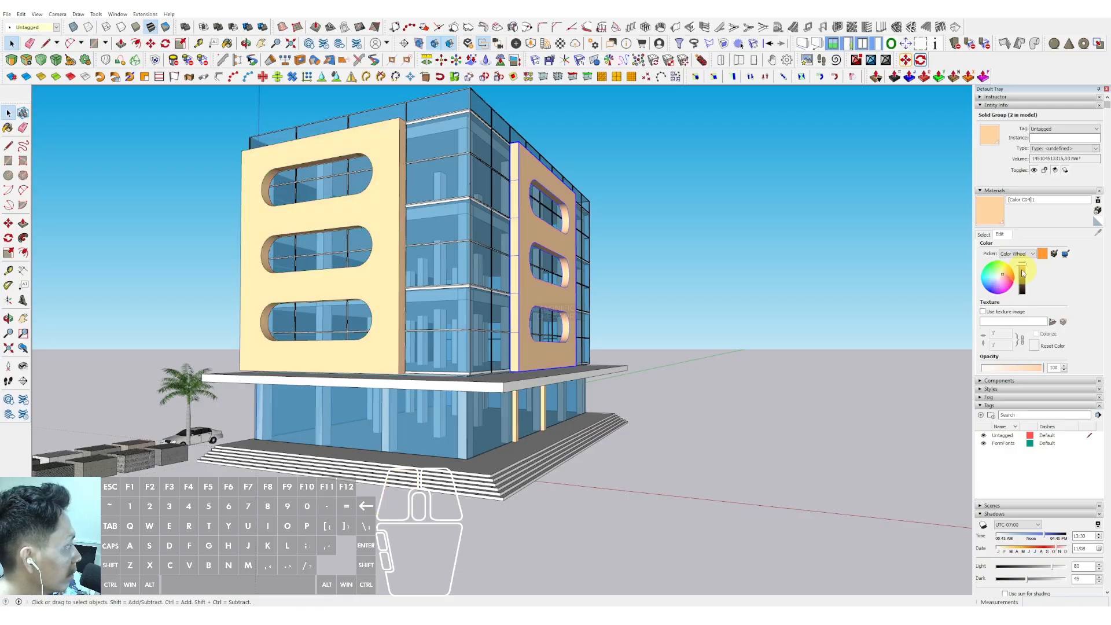
drag(1022, 271, 1023, 276)
- Draw a rectangle on the ground in front of the building beside the entrance stairs
middle_drag(535, 250, 426, 268)
scroll(424, 345, up, 4)
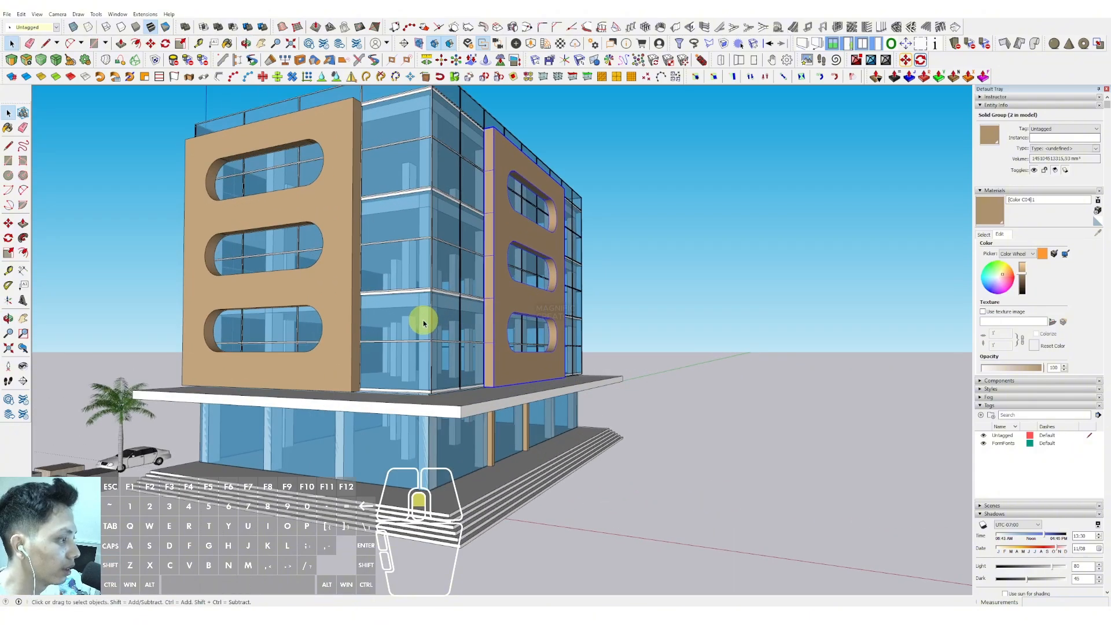
middle_drag(422, 322, 549, 313)
scroll(479, 322, down, 2)
scroll(358, 408, up, 4)
middle_drag(357, 407, 466, 384)
scroll(323, 401, up, 3)
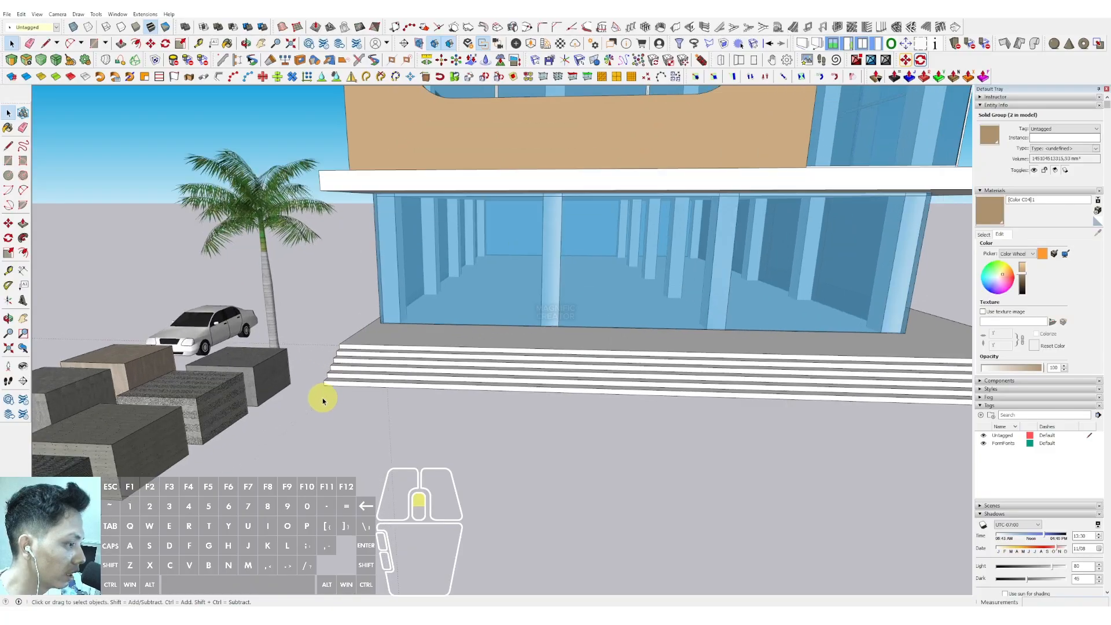
scroll(460, 407, down, 3)
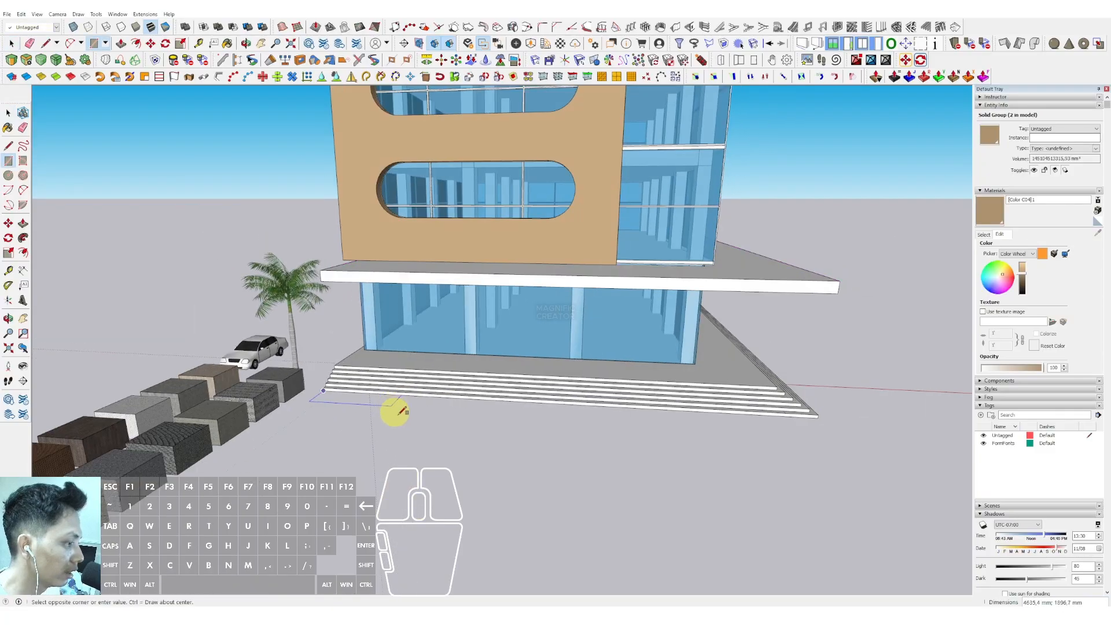
click(489, 434)
- Push/pull the ground rectangle up into a raised platform beside the stairs
key(space)
middle_drag(488, 451, 231, 317)
scroll(417, 407, up, 4)
key(v)
click(421, 405)
click(478, 330)
key(space)
key(v)
click(366, 328)
key(space)
middle_drag(366, 328, 498, 302)
scroll(498, 302, down, 5)
middle_drag(409, 317, 316, 373)
scroll(315, 377, up, 1)
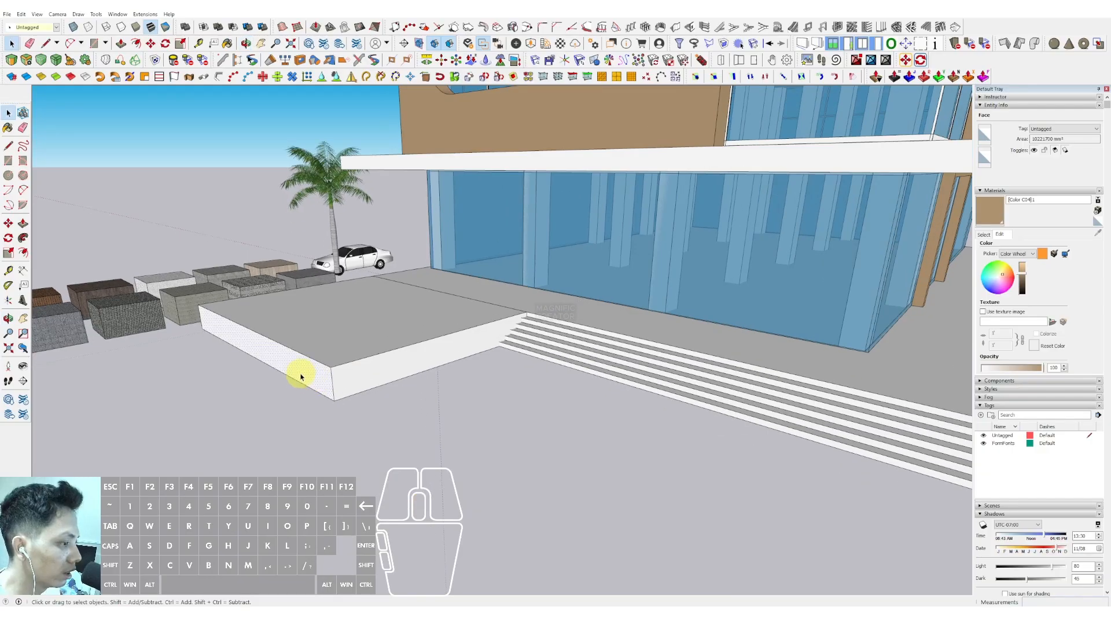
key(v)
click(302, 359)
scroll(415, 345, up, 5)
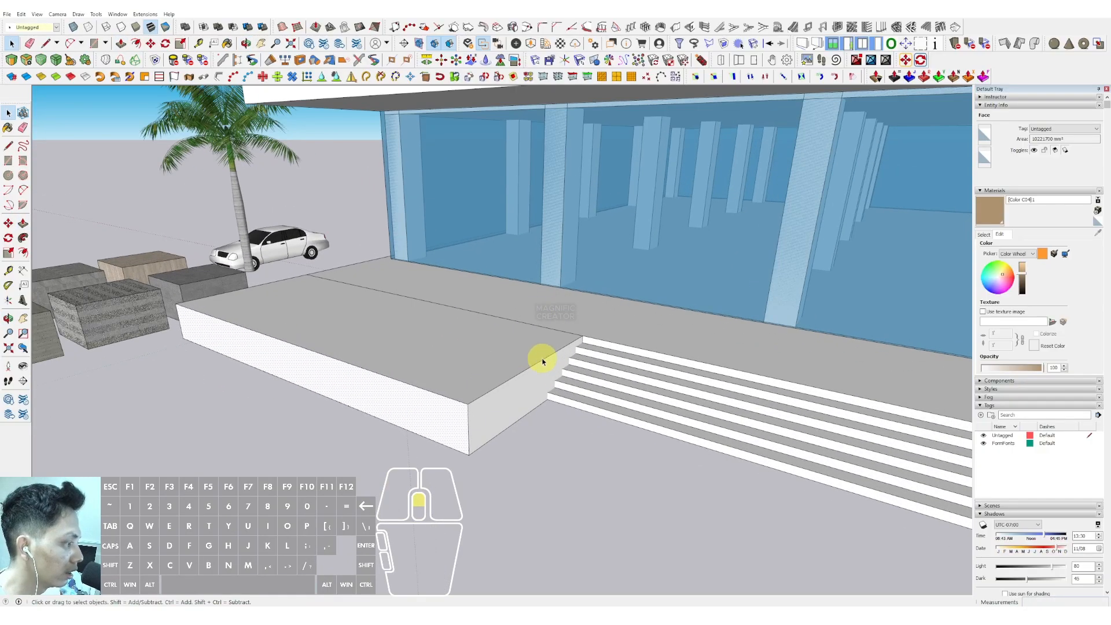
- Offset the platform's top face edge slightly inward
key(f)
click(558, 335)
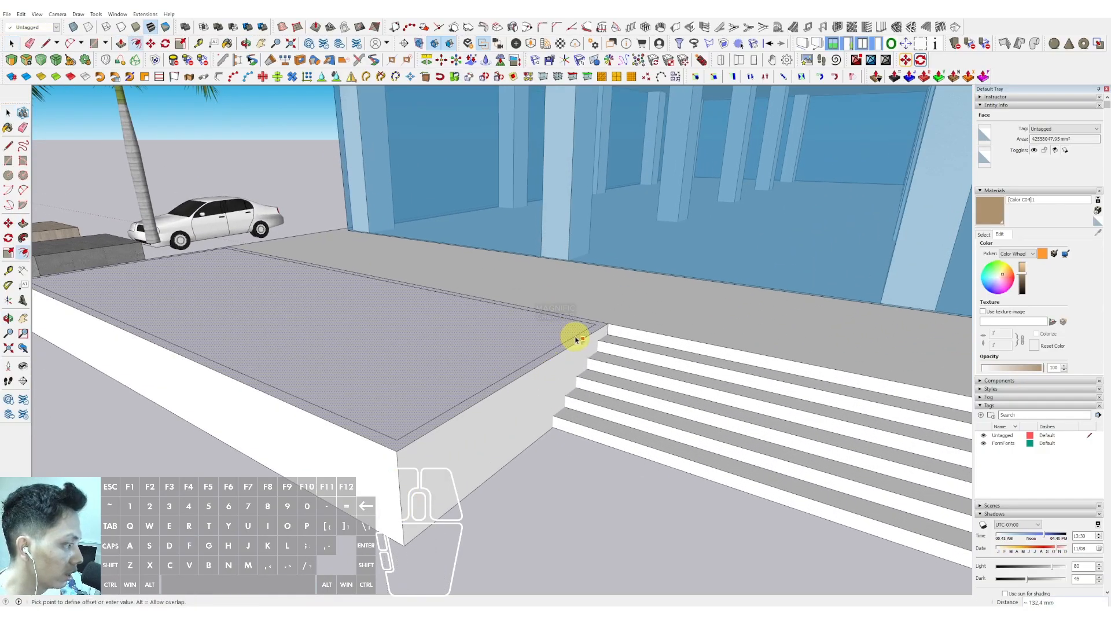
click(575, 339)
key(space)
scroll(487, 332, up, 1)
scroll(490, 327, down, 5)
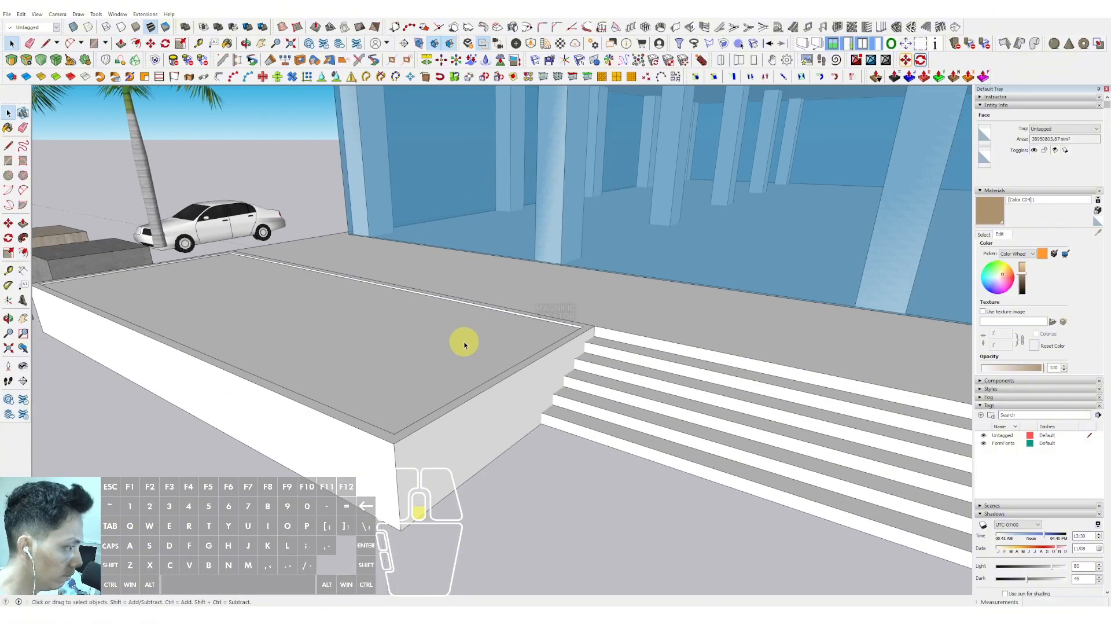
- Select the whole platform and make it a group
key(space)
triple_click(364, 343)
right_click(364, 342)
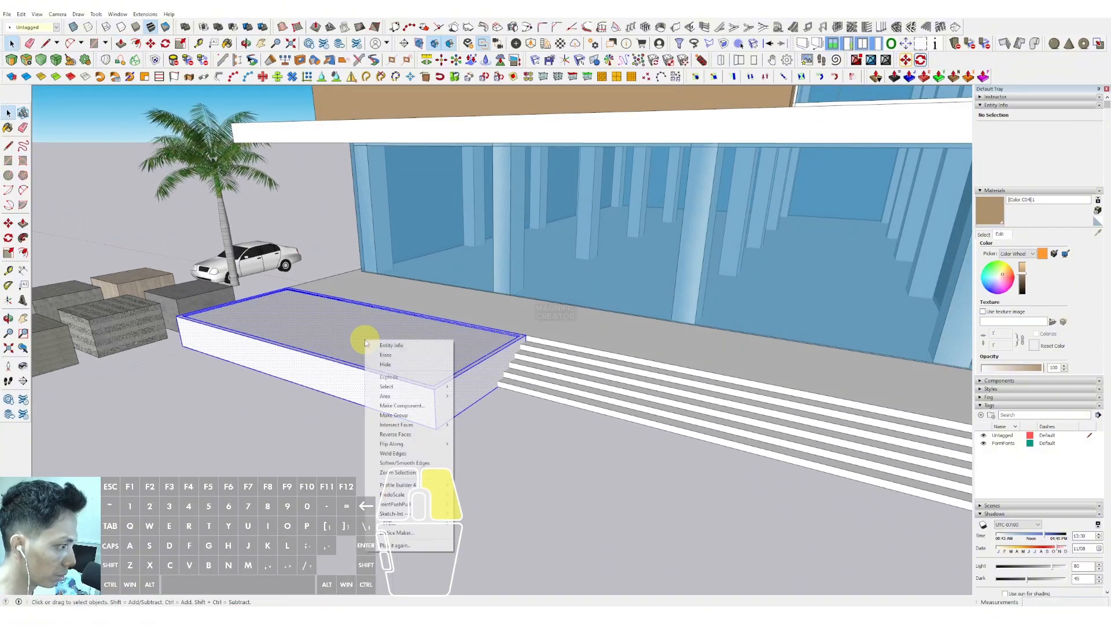
click(393, 415)
- Sample a stone texture from the material blocks and apply it to the platform
scroll(428, 405, down, 3)
click(983, 235)
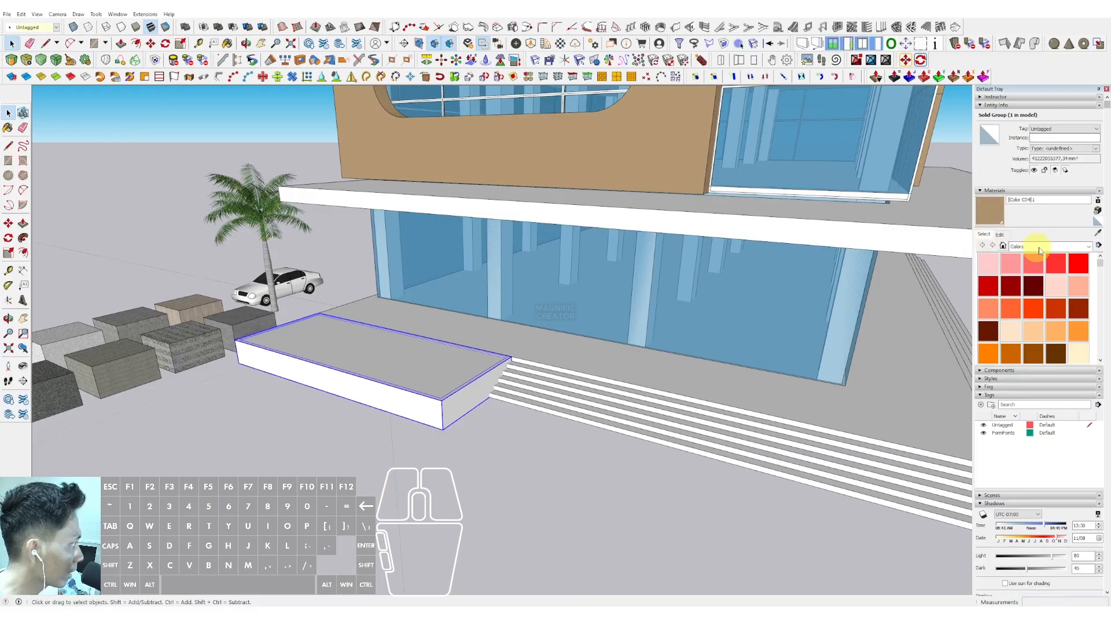
scroll(476, 335, down, 4)
scroll(421, 352, up, 5)
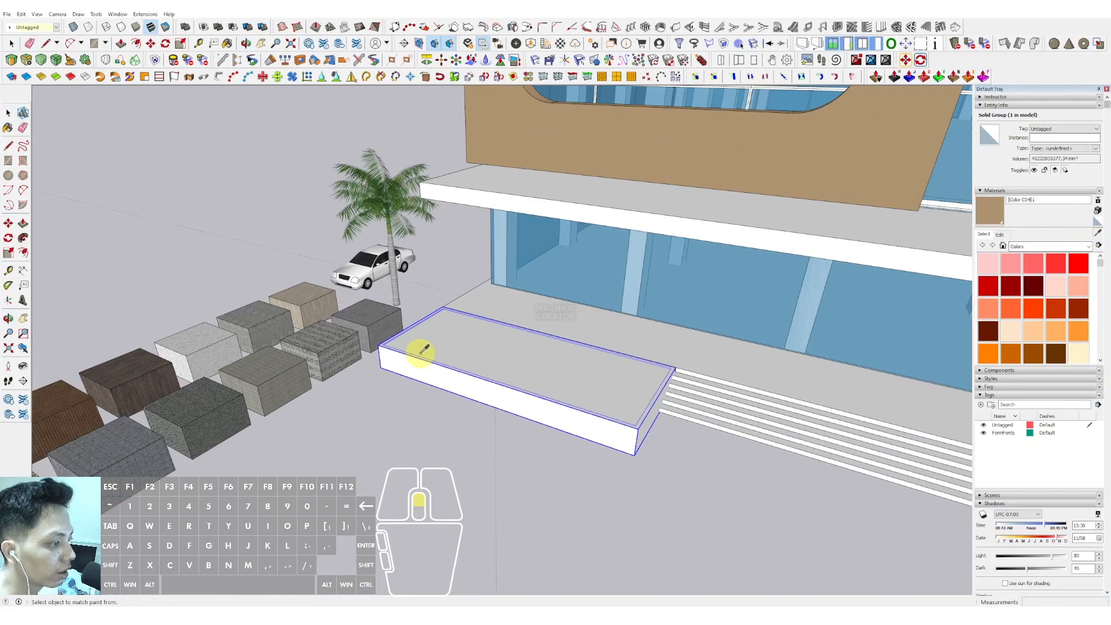
click(453, 345)
scroll(479, 347, down, 4)
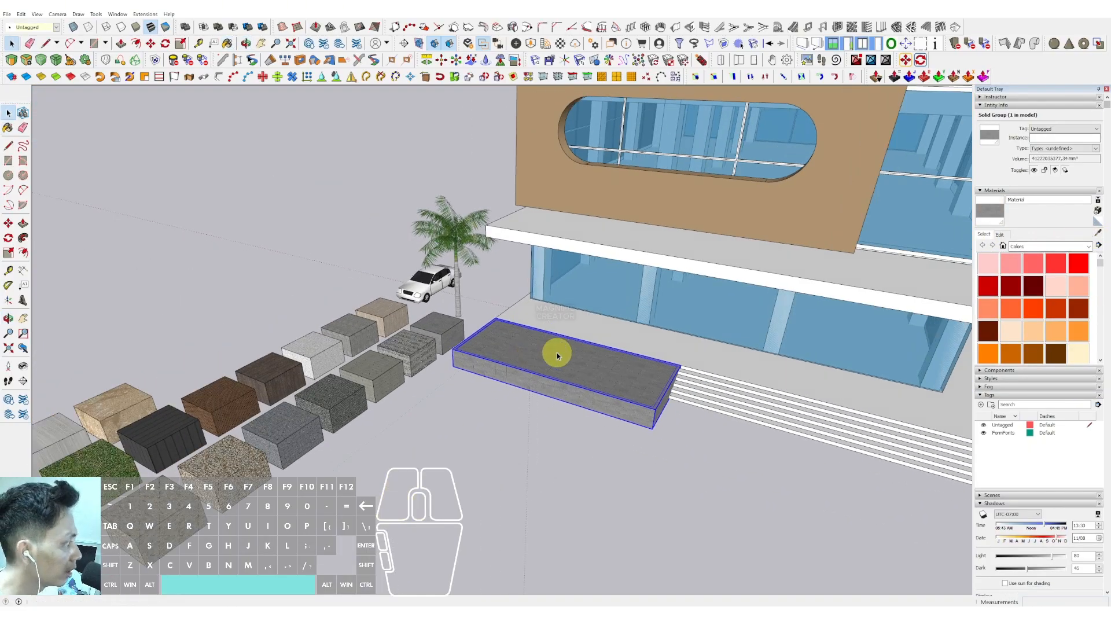
- Paint the platform's top face with Grass Light Green from the Landscaping, Fencing and Vegetation materials
key(space)
middle_drag(581, 363, 233, 386)
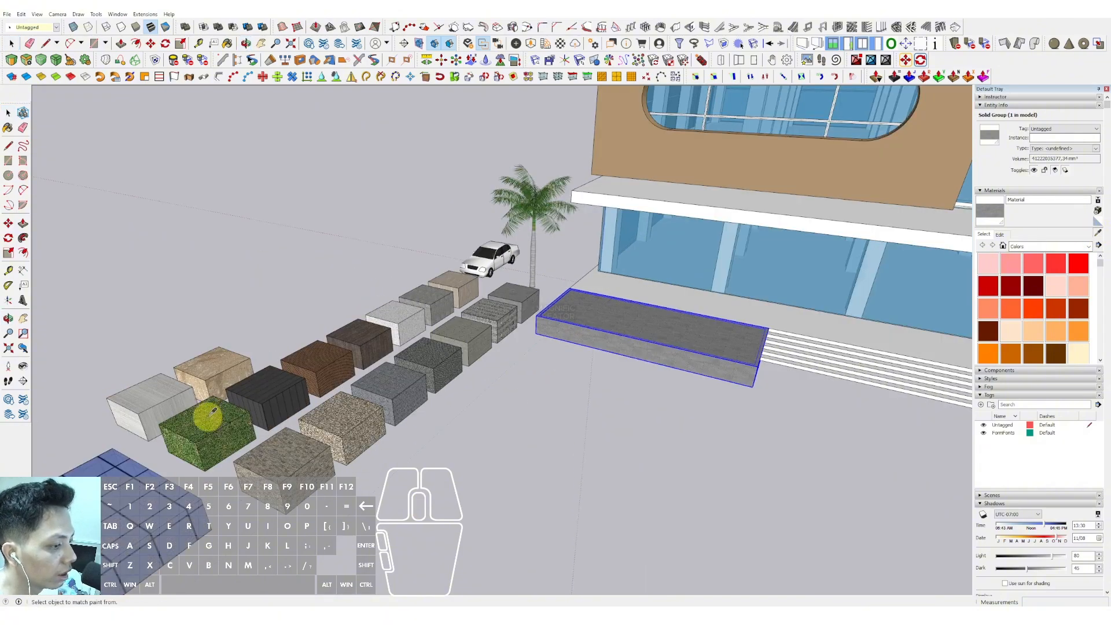
click(1088, 247)
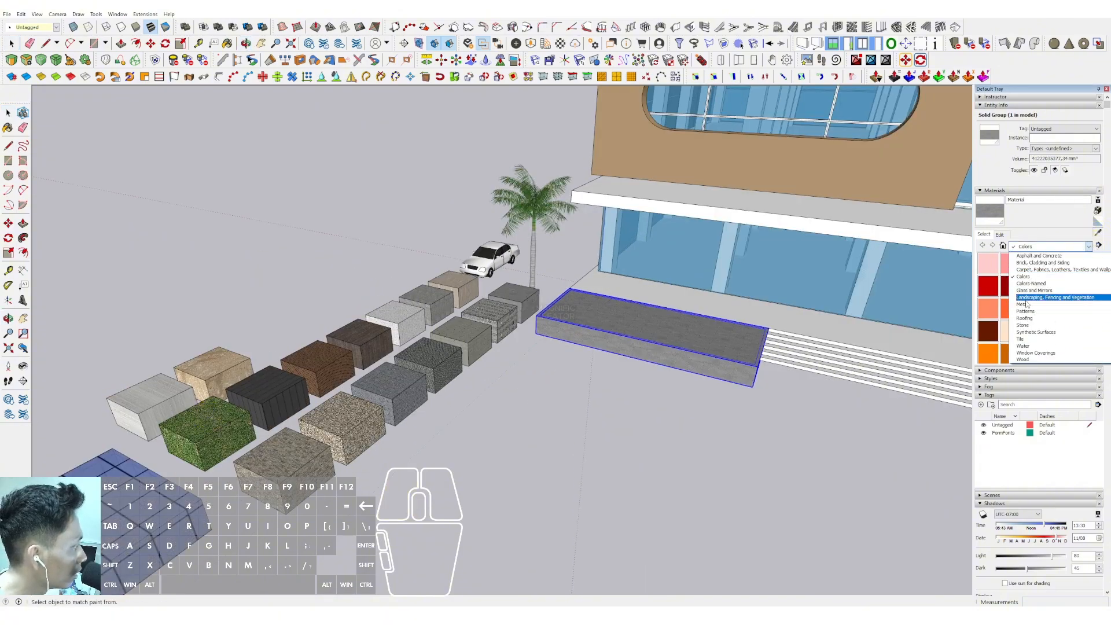
click(1025, 297)
click(1032, 308)
scroll(636, 334, up, 5)
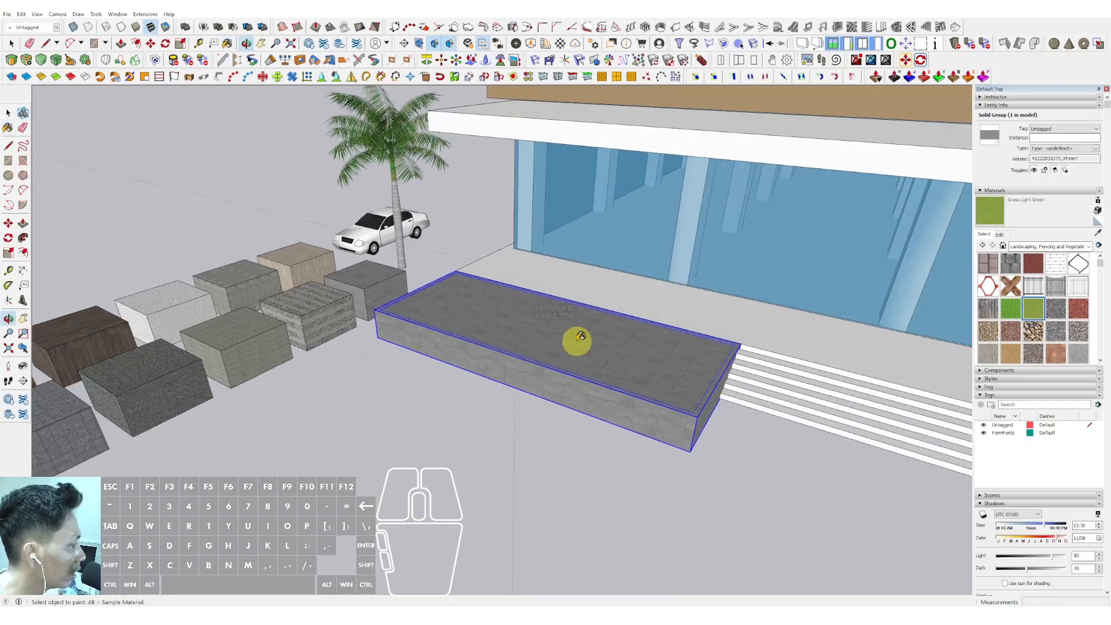
key(space)
double_click(553, 330)
click(553, 331)
key(b)
click(553, 325)
key(space)
- Copy the palm tree onto the grass planter beside the existing one
scroll(545, 321, down, 3)
click(518, 374)
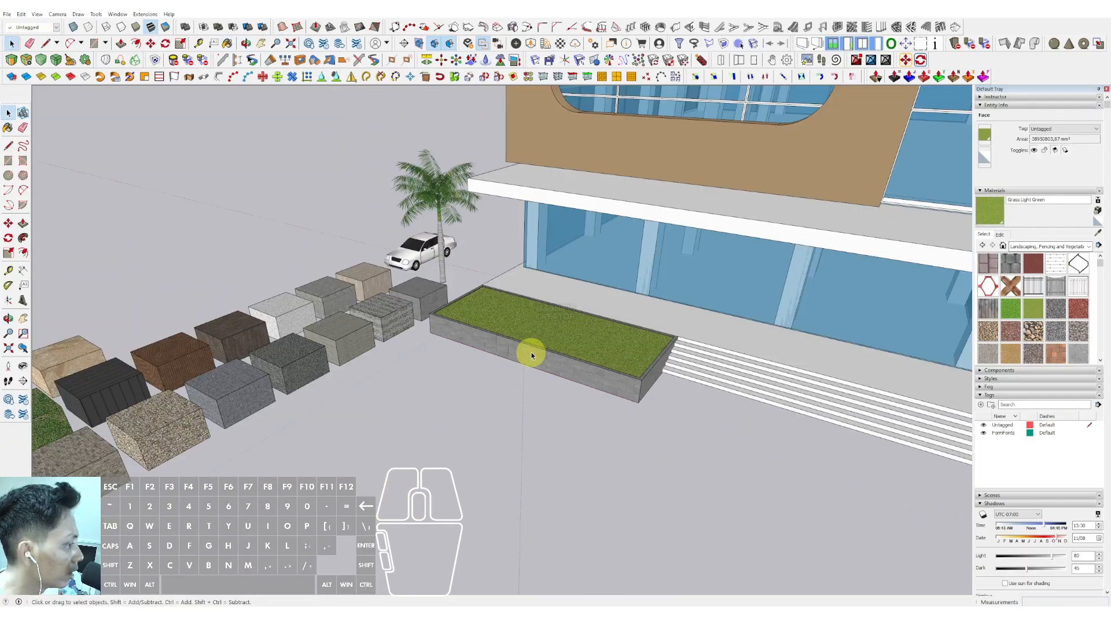
click(458, 277)
scroll(452, 314, up, 3)
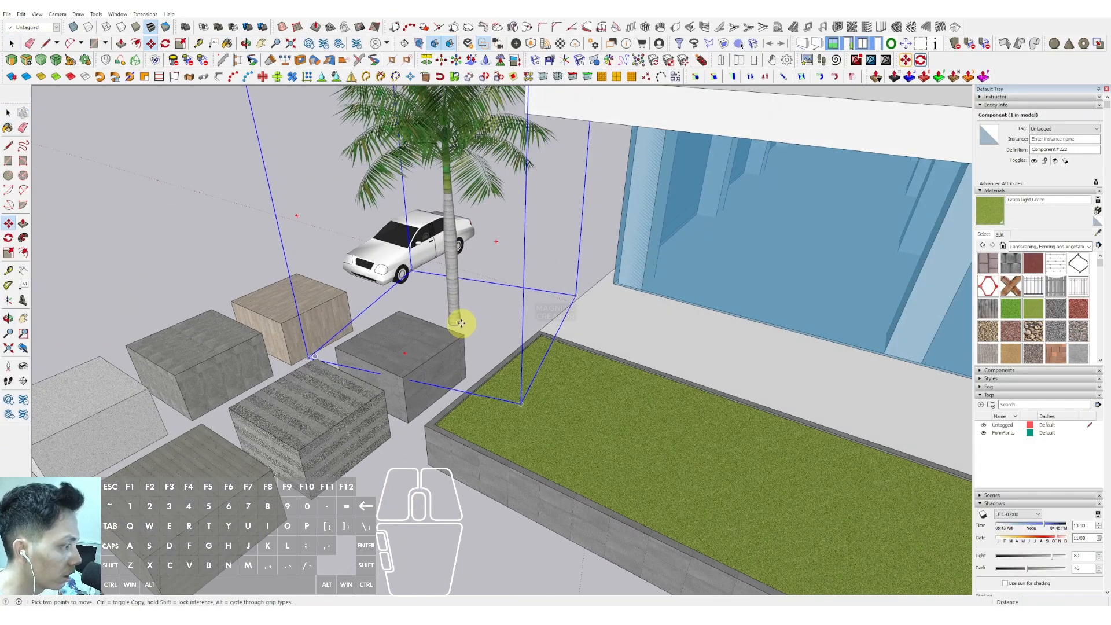
click(461, 322)
scroll(427, 273, down, 3)
scroll(409, 297, up, 3)
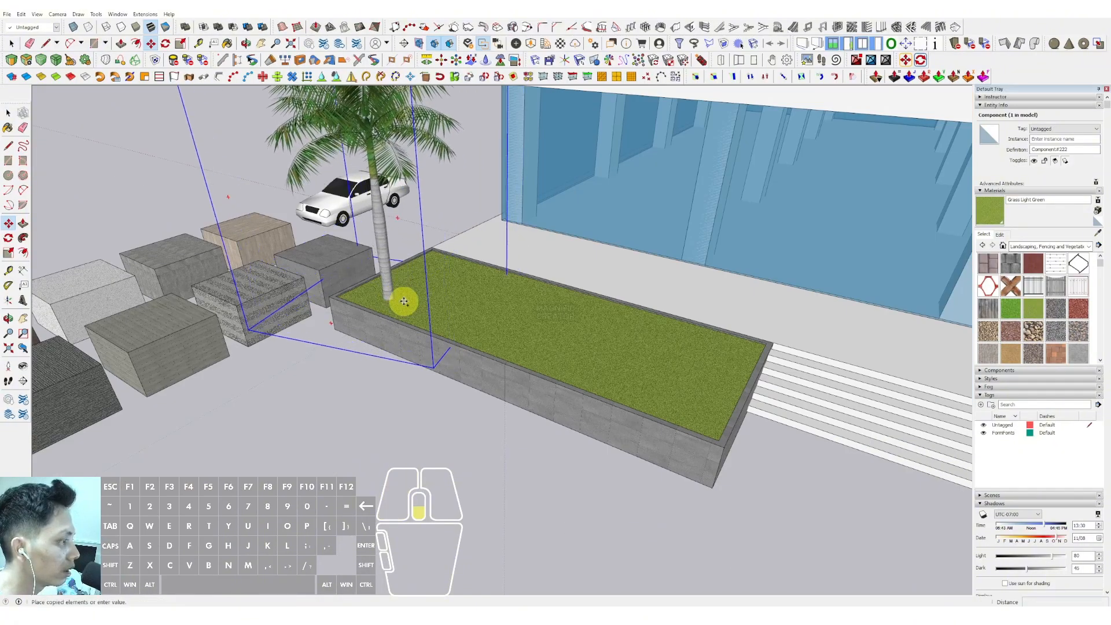
scroll(403, 301, down, 5)
middle_drag(511, 330, 461, 389)
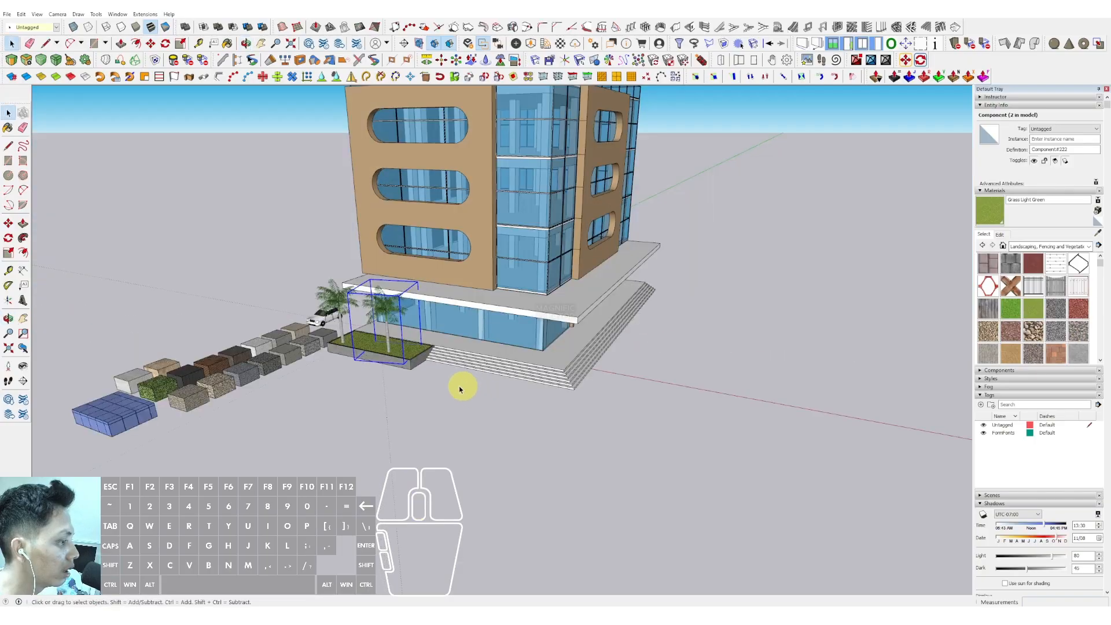
- Select the planter together with both palm trees and make them a group
scroll(387, 323, up, 3)
right_click(317, 324)
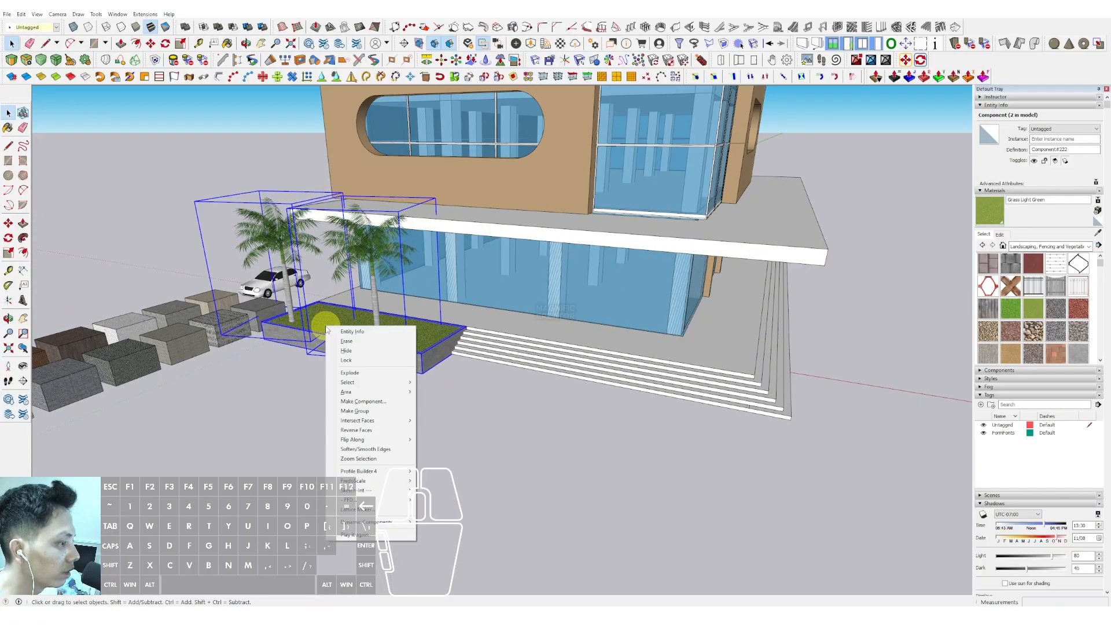
click(352, 411)
- Copy the planter group to the other side of the stairs
middle_drag(353, 412, 348, 377)
key(m)
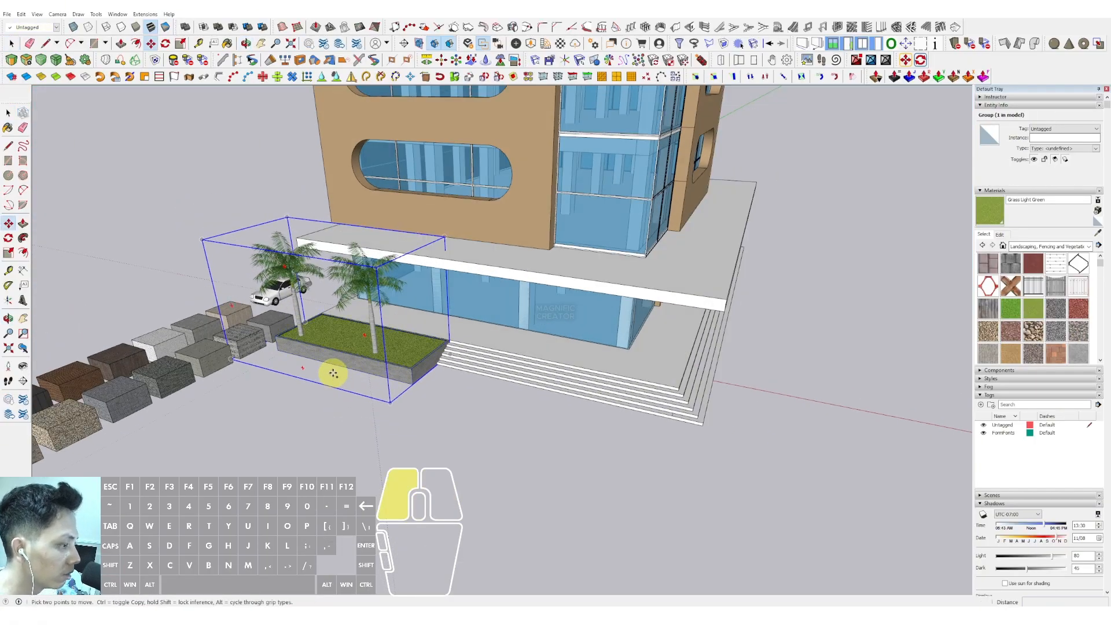
click(333, 373)
key(ctrl)
scroll(389, 379, down, 4)
click(613, 425)
- Rotate the copied planter to run along the building's side
key(space)
scroll(607, 439, up, 3)
key(q)
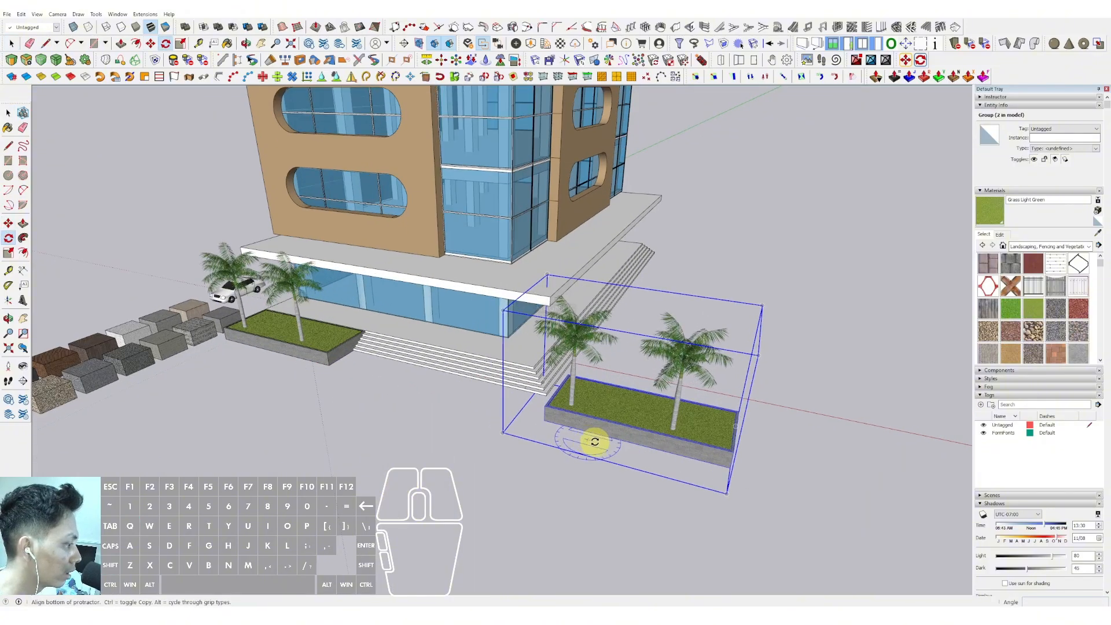
click(594, 442)
key(Return)
key(space)
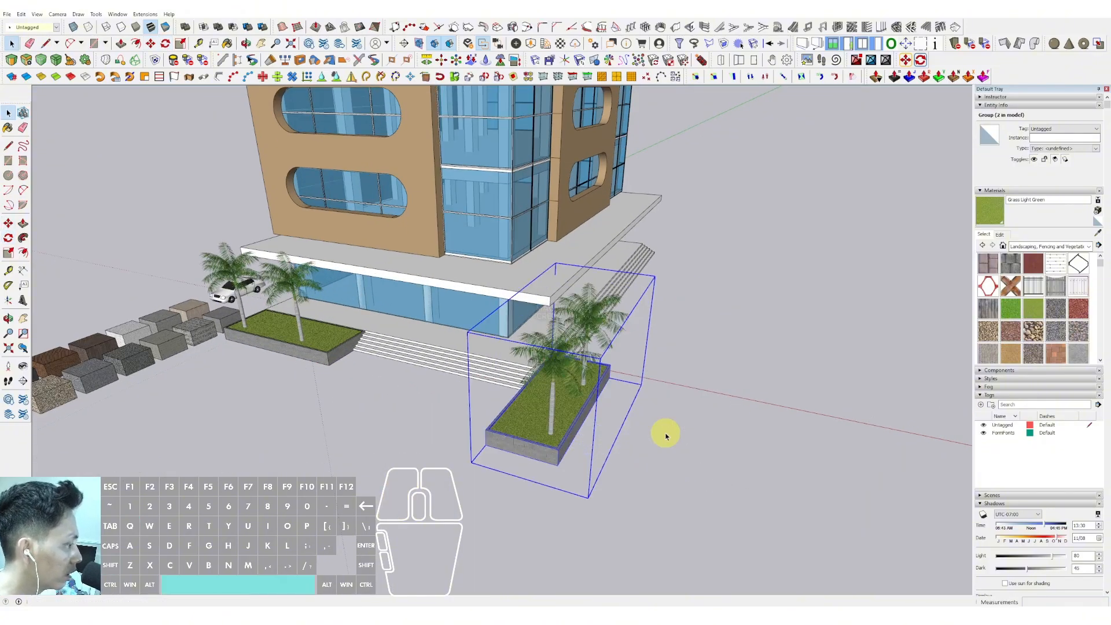
- Move the copied planter to sit against the side stairs, aligning its edge with the steps
key(m)
click(564, 449)
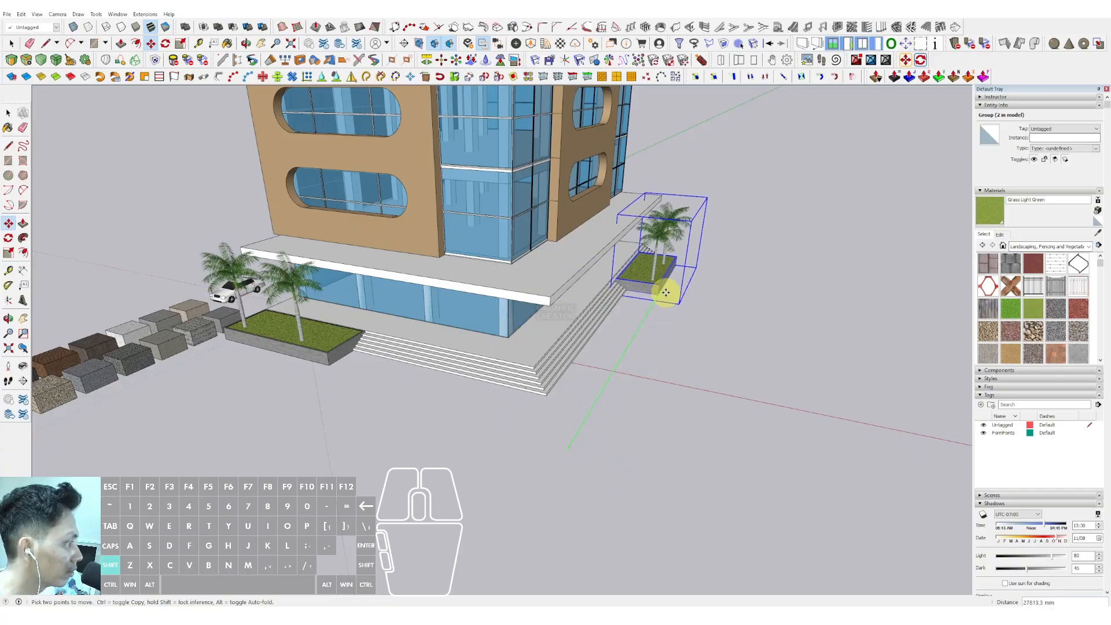
click(664, 290)
scroll(640, 280, up, 5)
scroll(584, 273, up, 3)
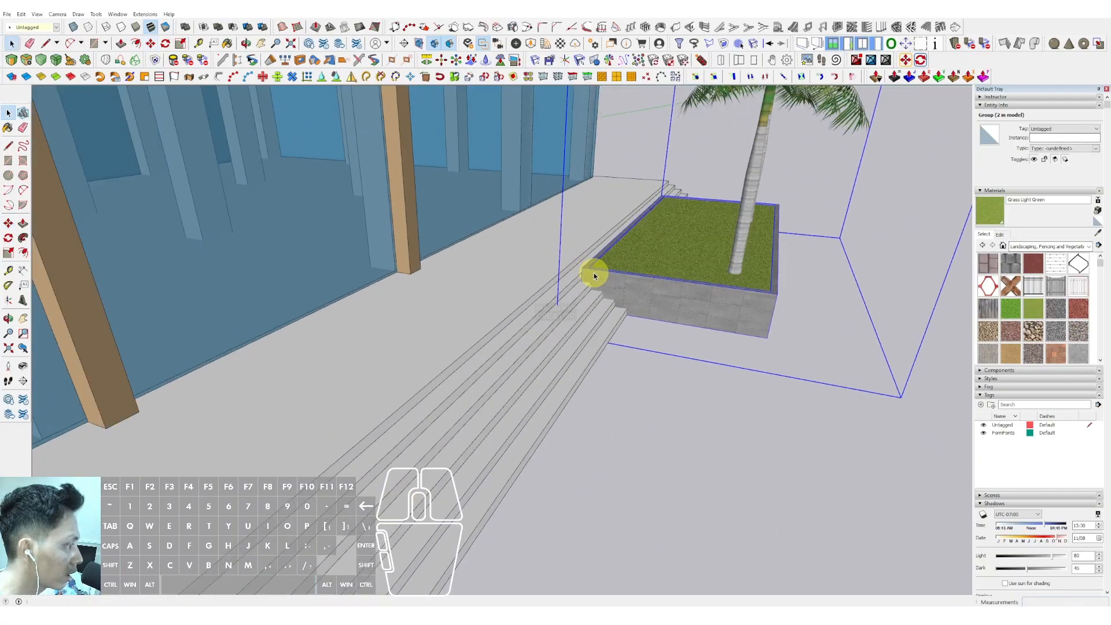
key(space)
click(570, 270)
shift+click(551, 270)
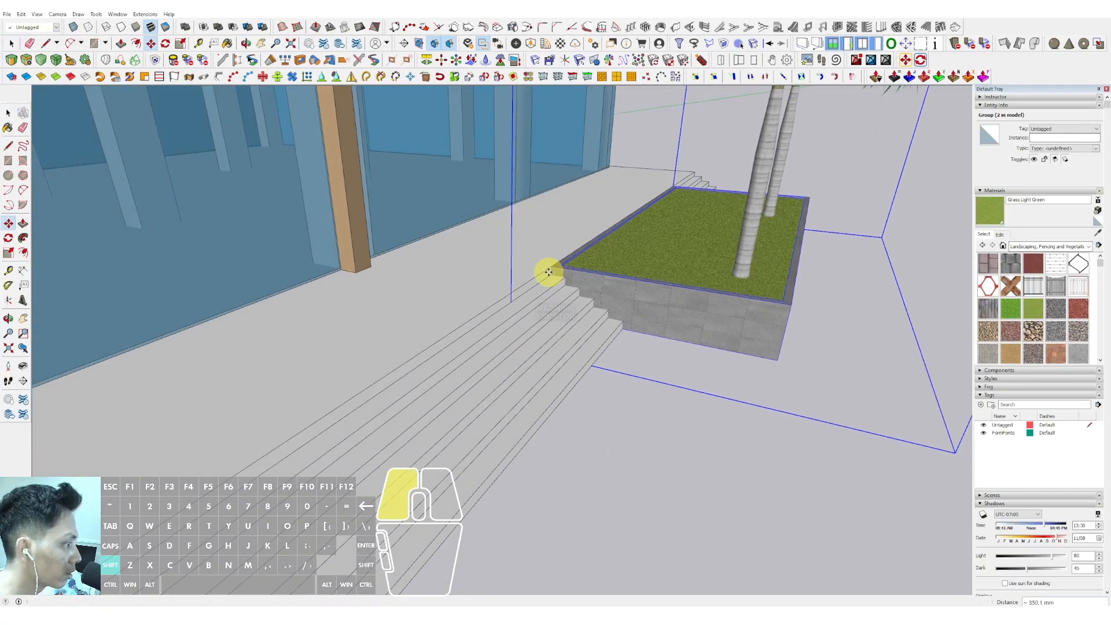
middle_drag(551, 270, 506, 290)
- Copy the planter once more along the side of the building next to the stairs
scroll(599, 300, down, 5)
scroll(598, 300, down, 6)
middle_drag(599, 300, 679, 293)
key(space)
middle_drag(561, 308, 647, 384)
scroll(665, 397, up, 2)
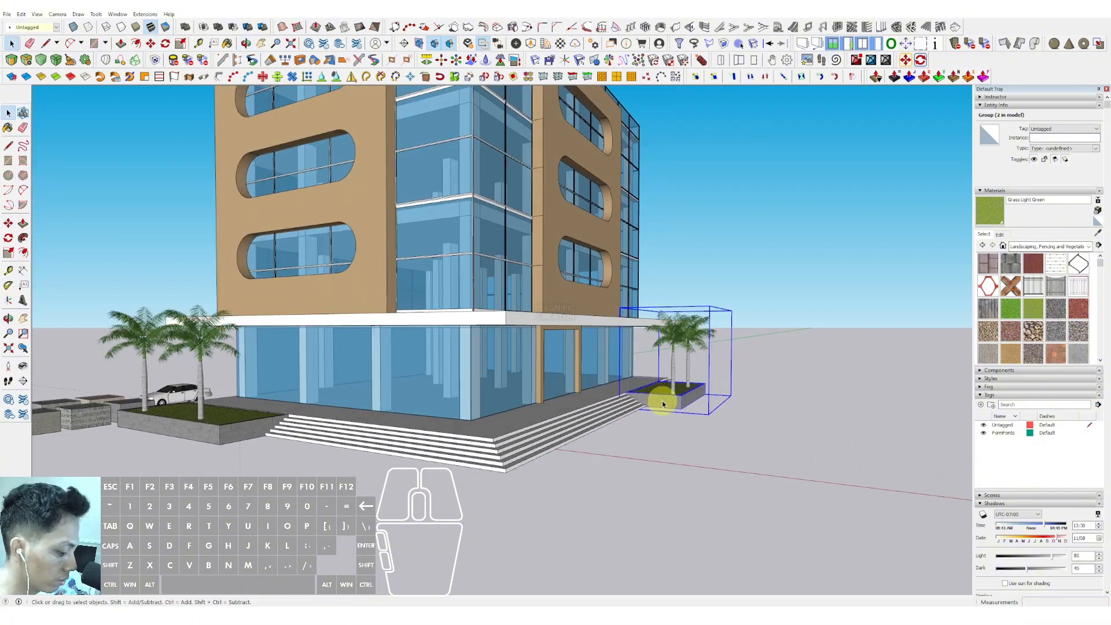
scroll(695, 409, up, 2)
click(705, 392)
key(ctrl)
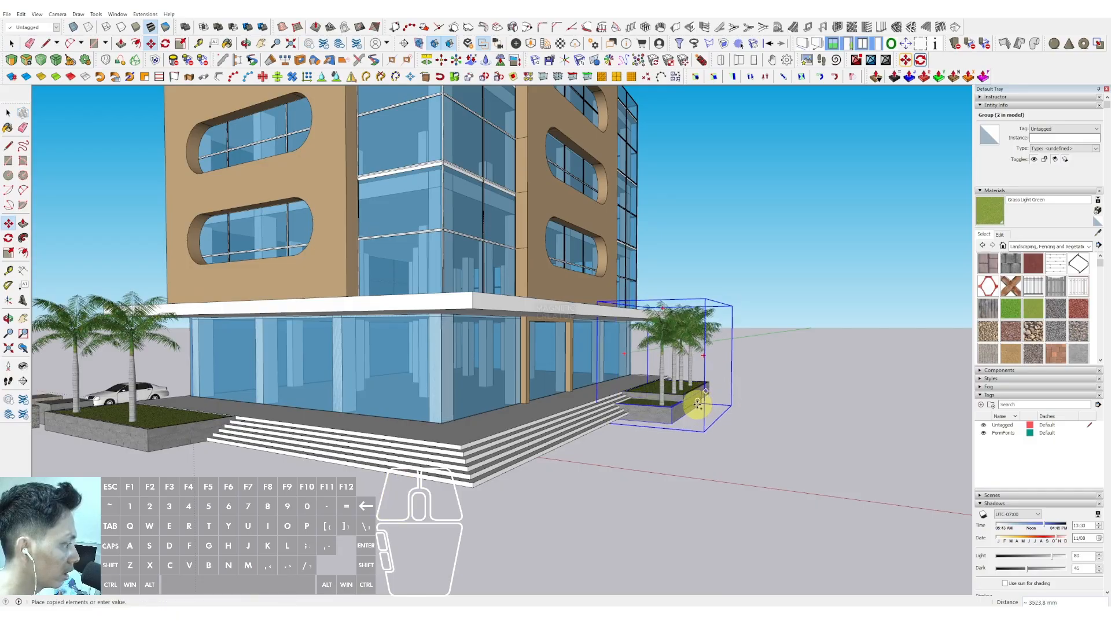
key(shift)
click(648, 424)
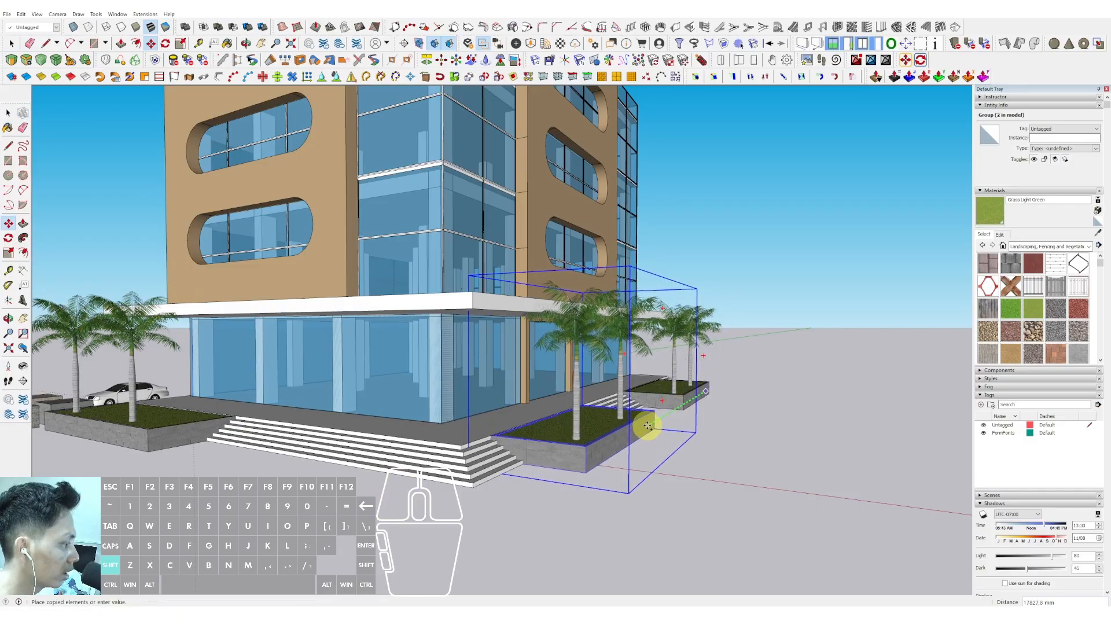
- Turn on shadows for the model
scroll(640, 422, down, 5)
key(space)
scroll(561, 409, down, 1)
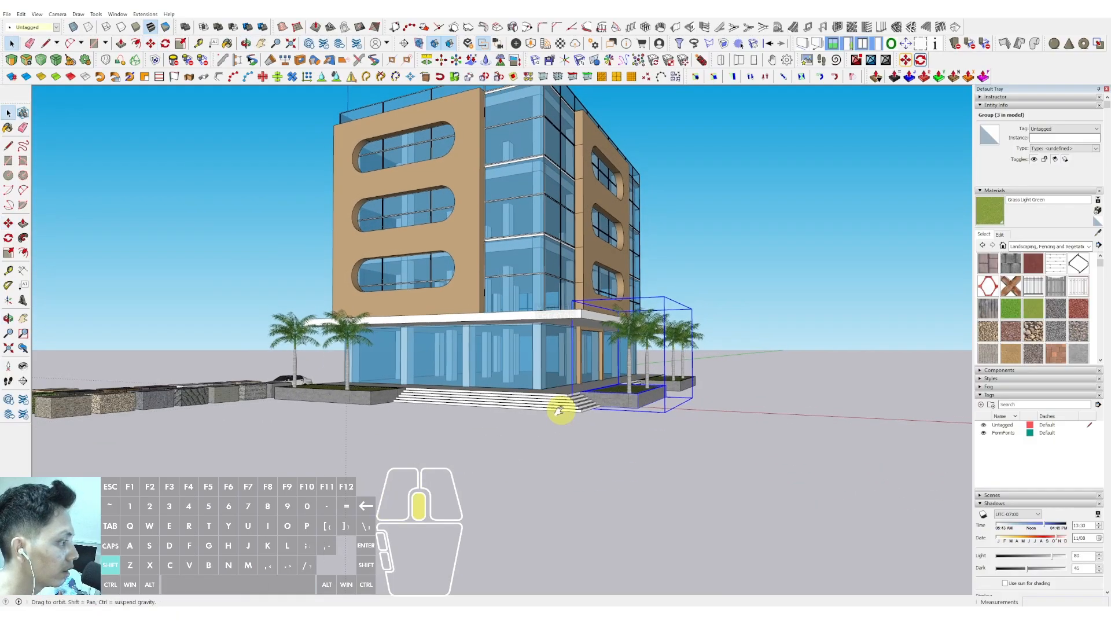
middle_drag(561, 409, 535, 413)
scroll(570, 372, up, 3)
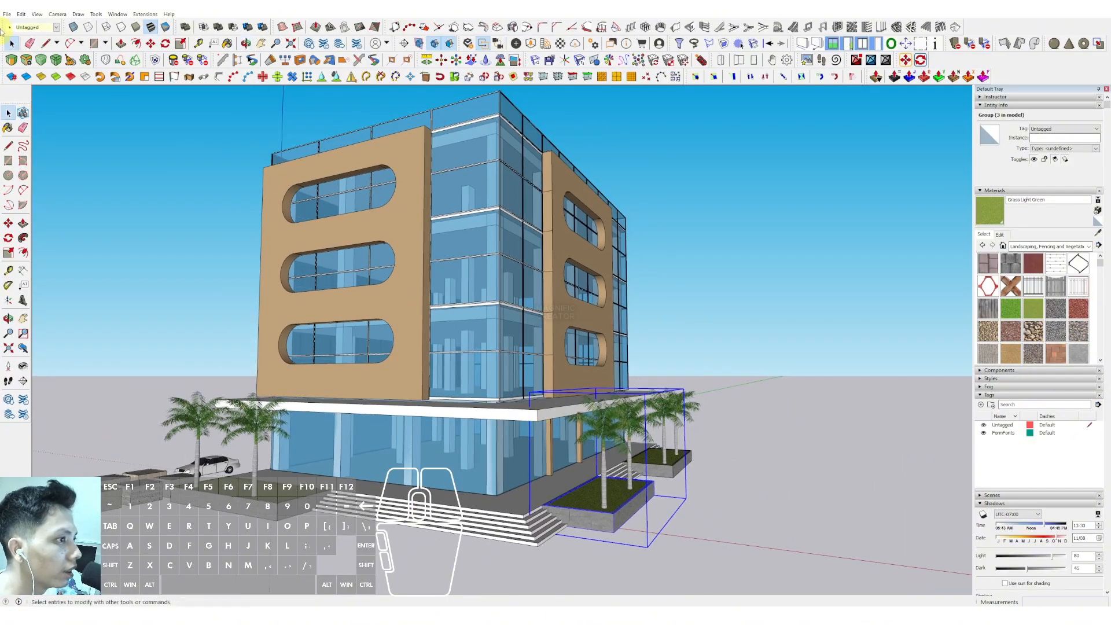
click(41, 16)
click(52, 116)
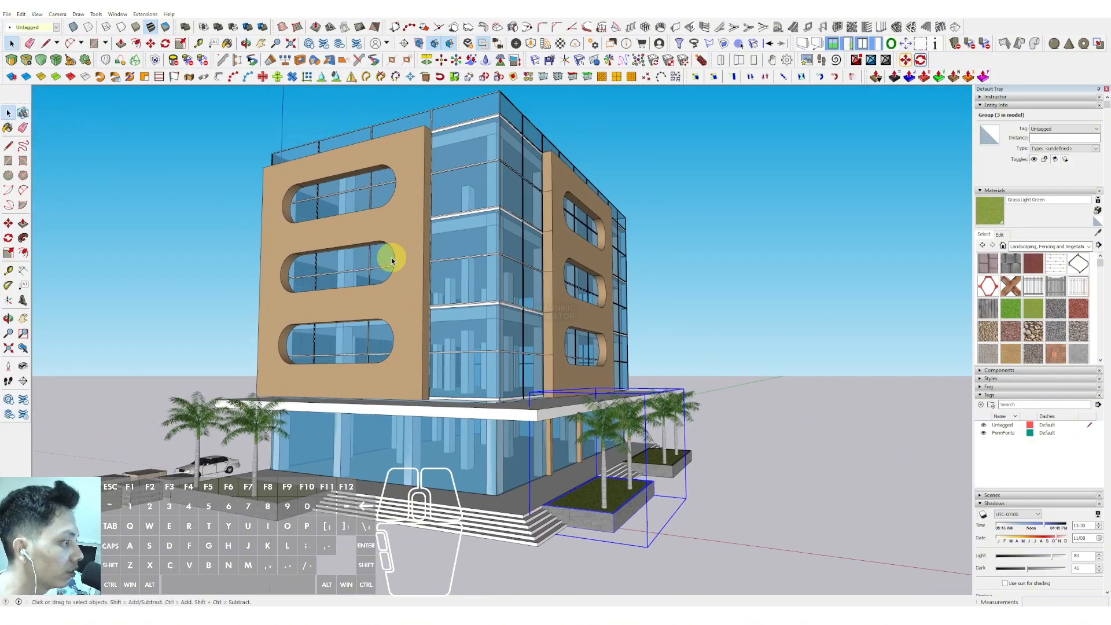
middle_drag(390, 255, 415, 257)
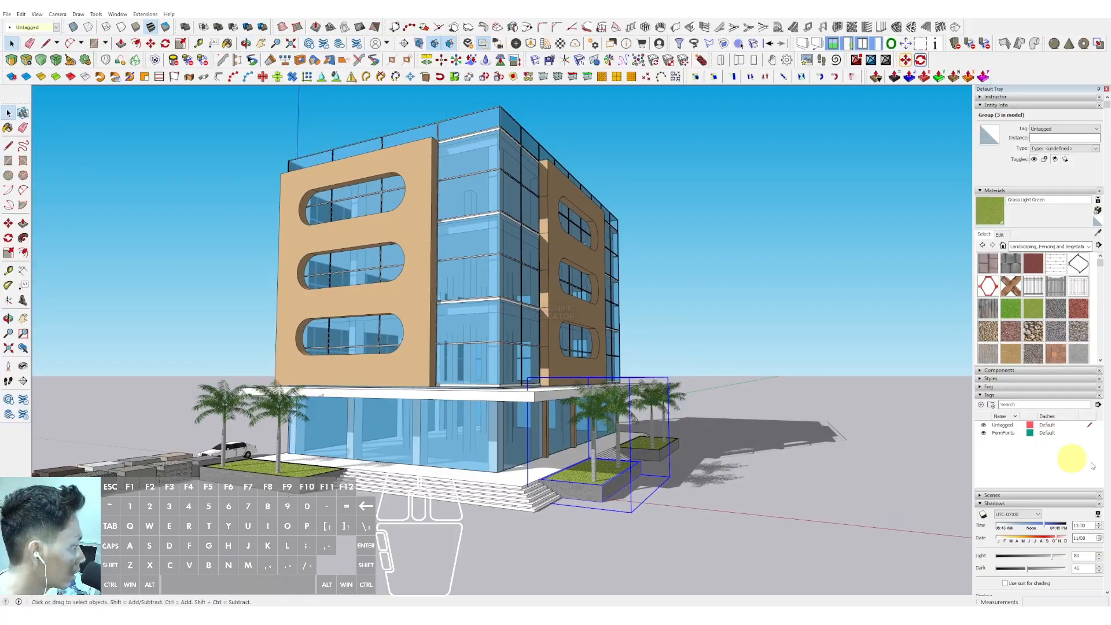
- Apply the Construction Documentation Style from the default styles
scroll(1069, 487, down, 3)
scroll(1023, 457, up, 3)
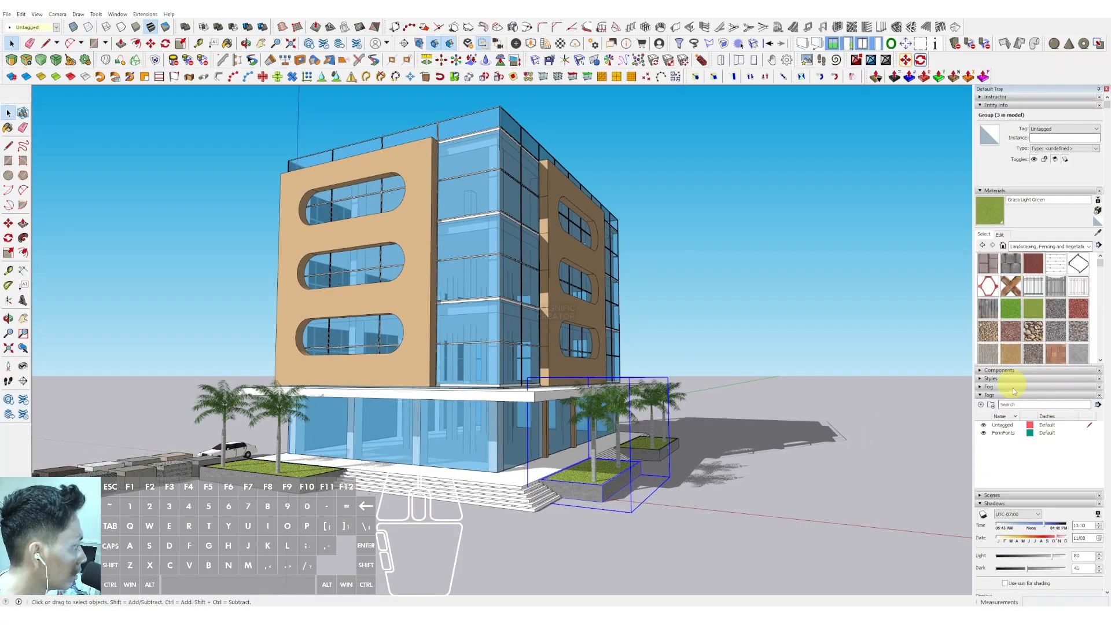
click(984, 379)
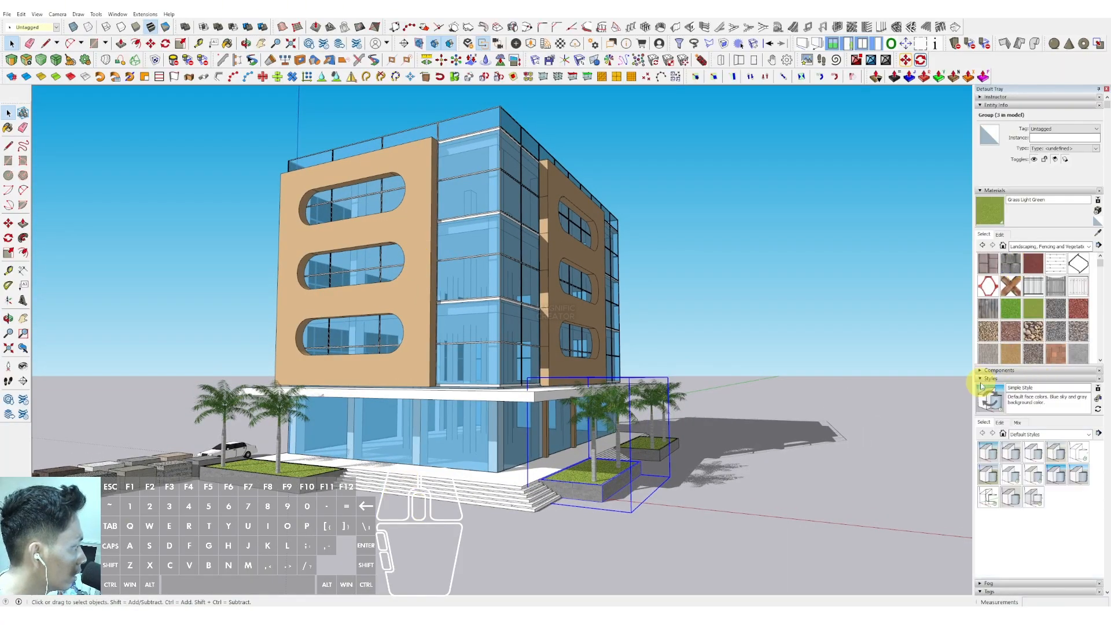
click(1013, 455)
scroll(521, 308, down, 2)
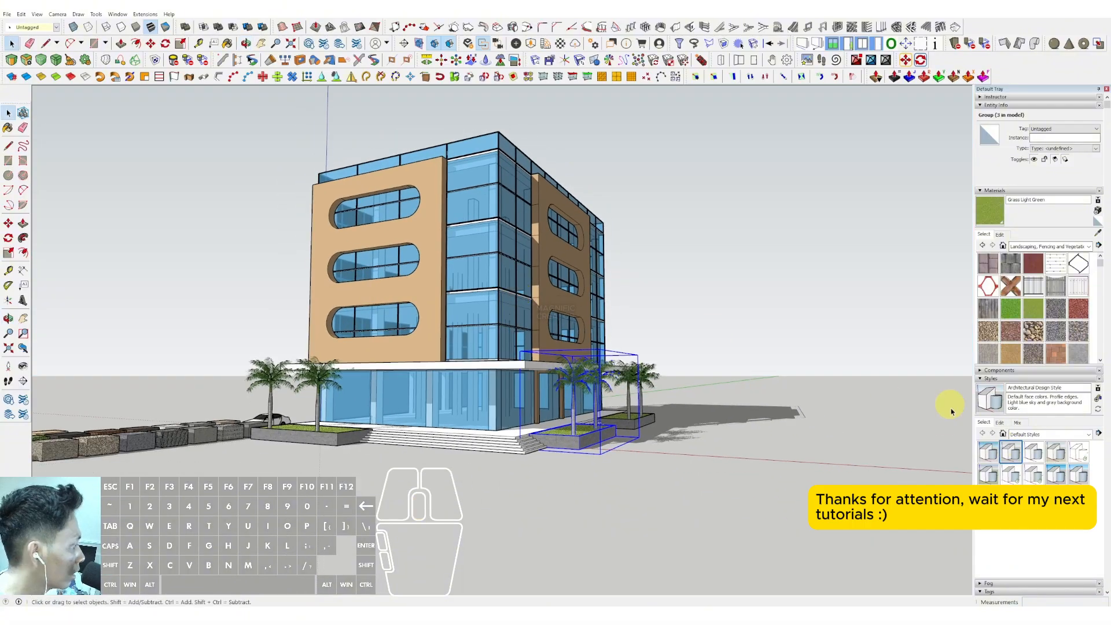
click(1035, 454)
- Orbit around the finished building to review it
middle_drag(550, 291, 517, 326)
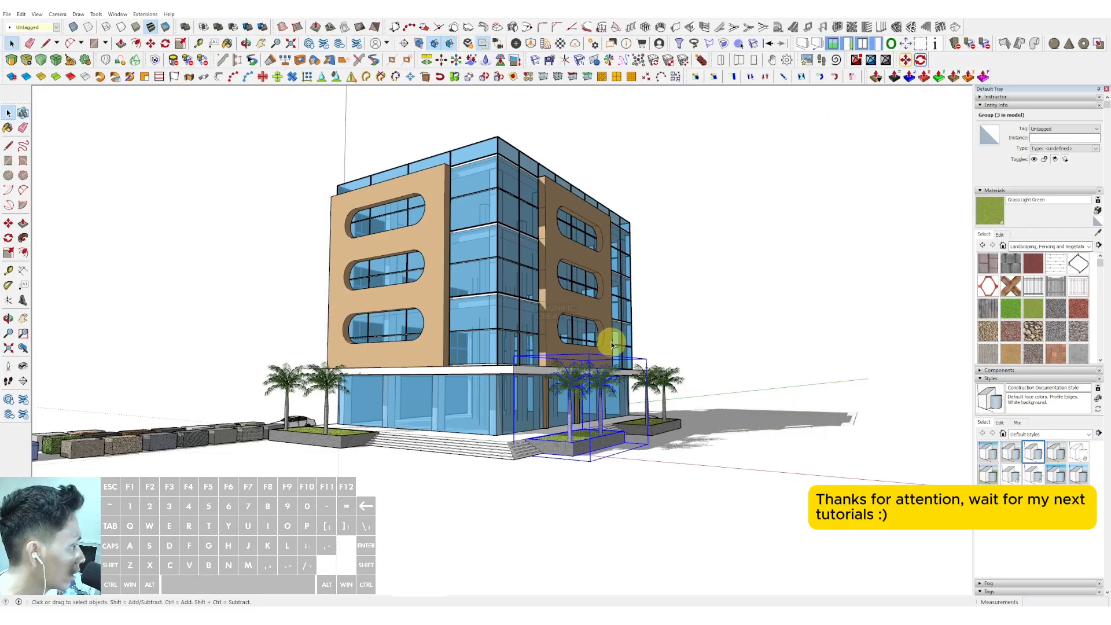
middle_drag(611, 346, 333, 323)
middle_drag(417, 335, 485, 296)
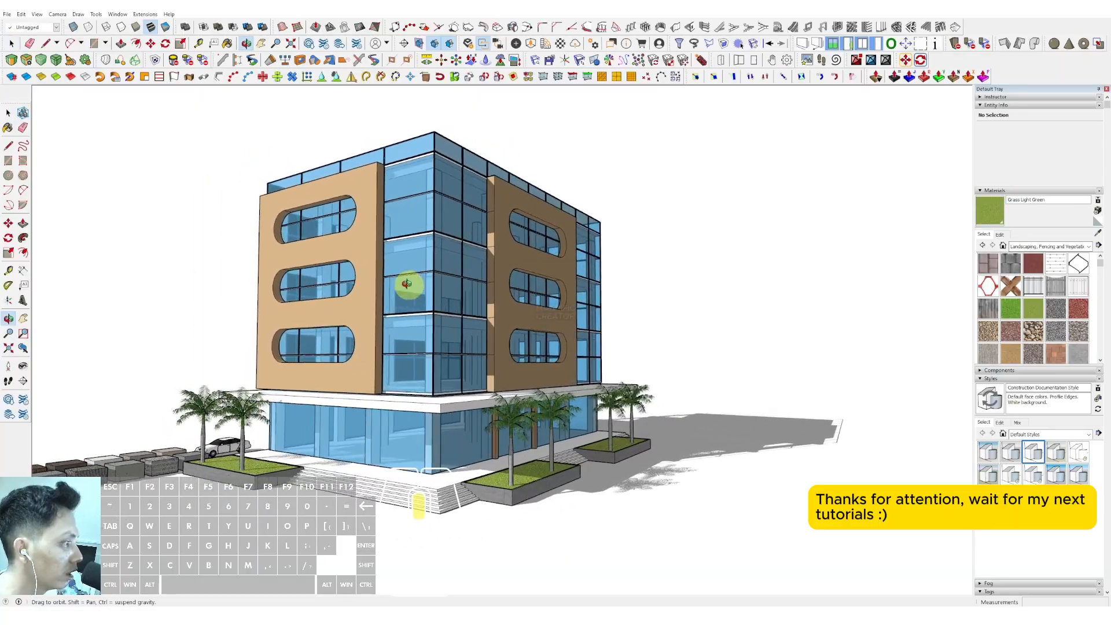
middle_drag(406, 284, 469, 291)
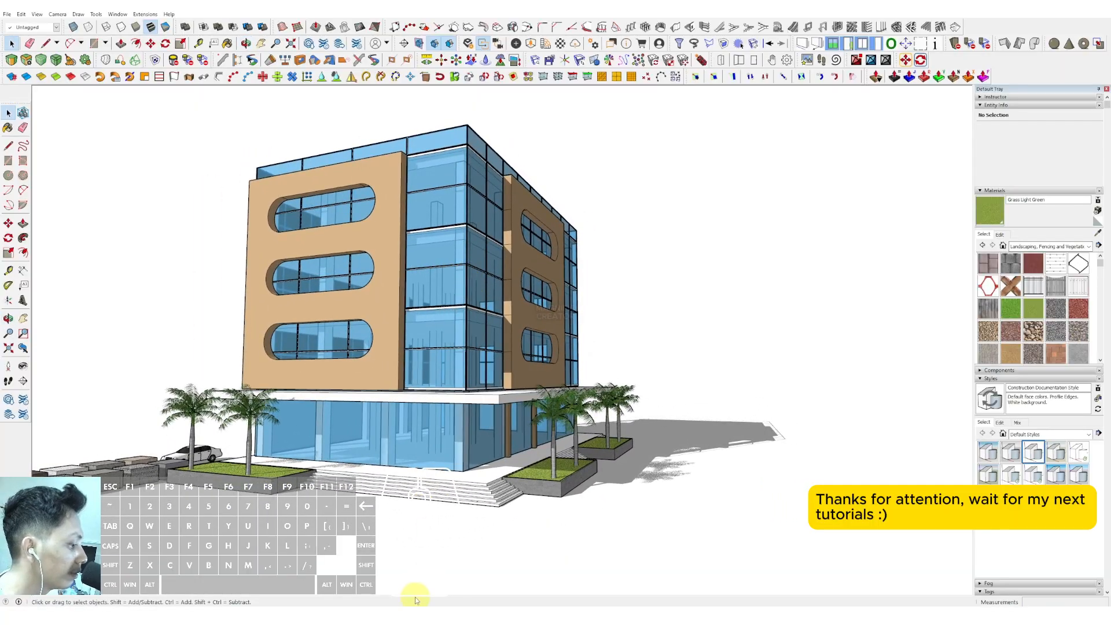